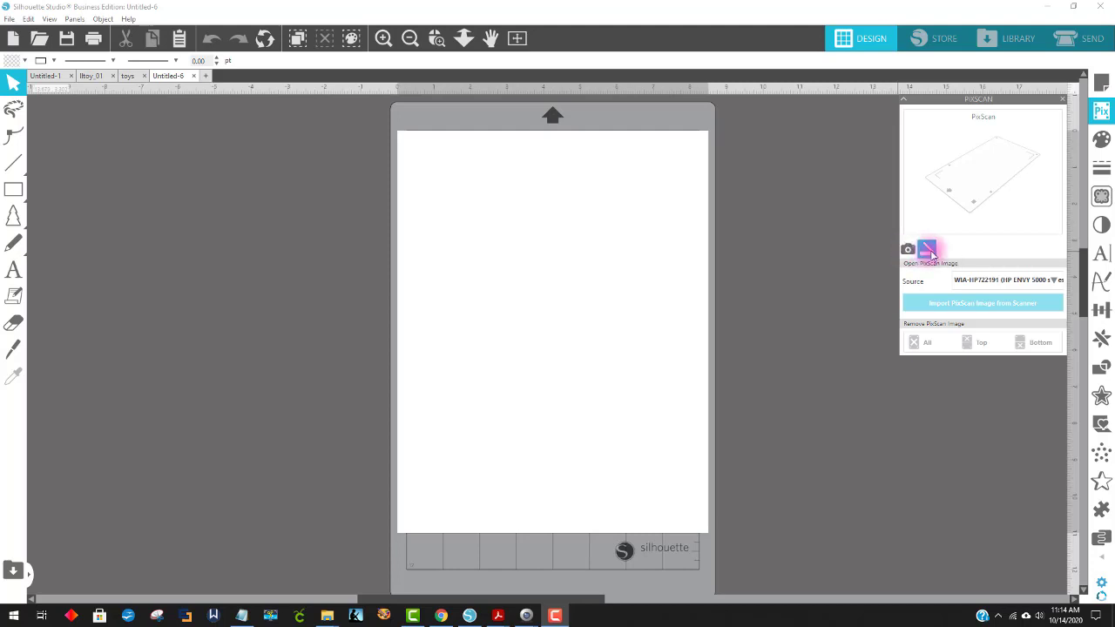
Use the WIA HP ENVY 5000 series scanner as the source for the PixScan image import
click(966, 279)
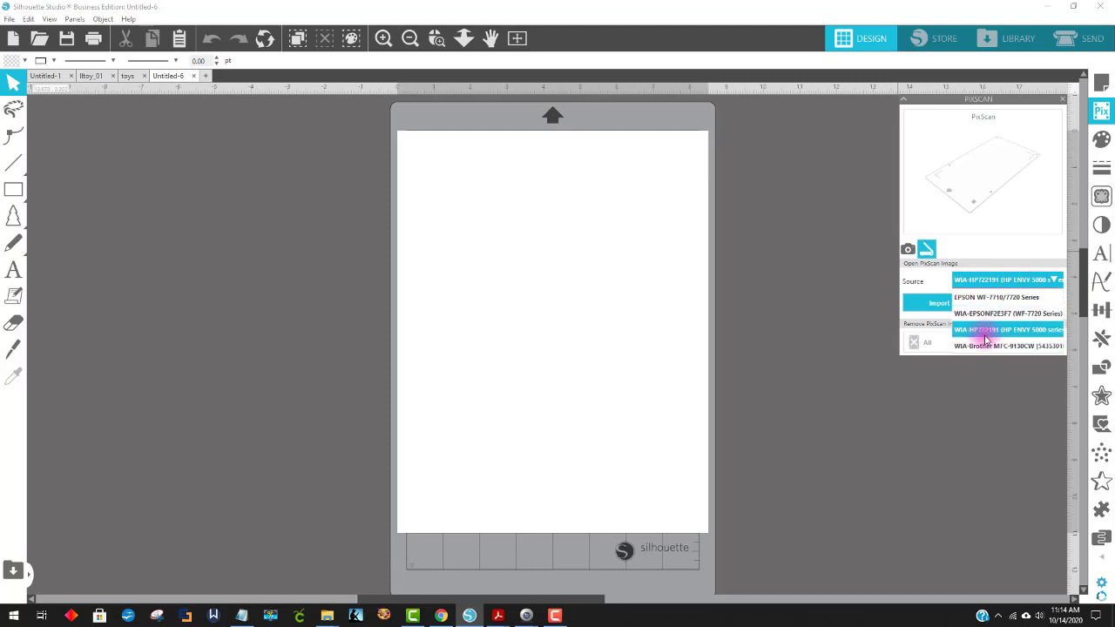
click(984, 281)
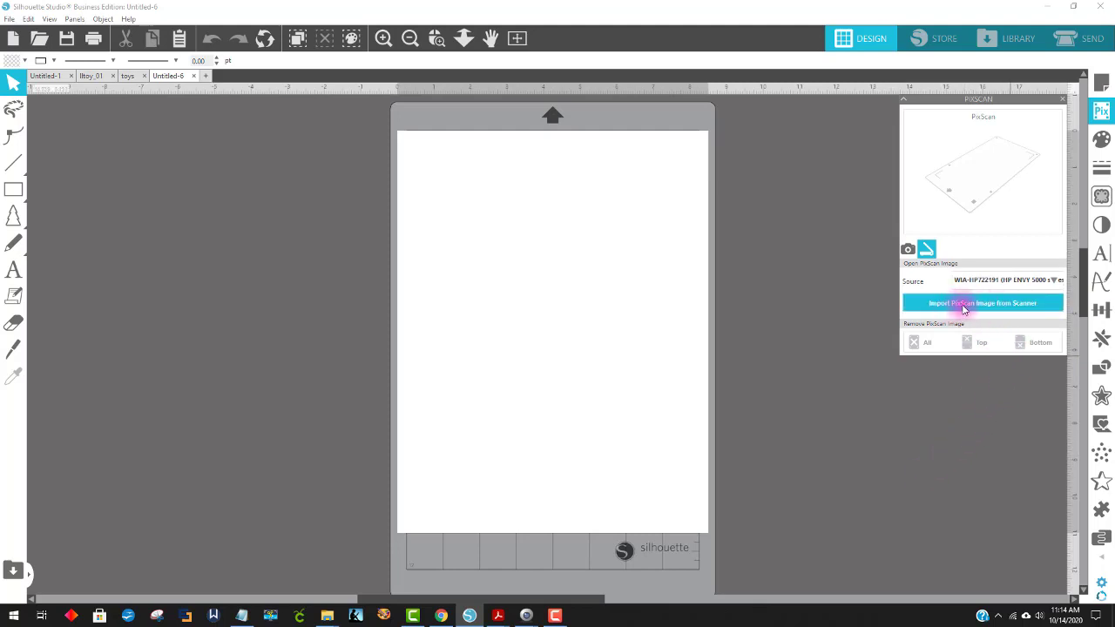
click(1056, 309)
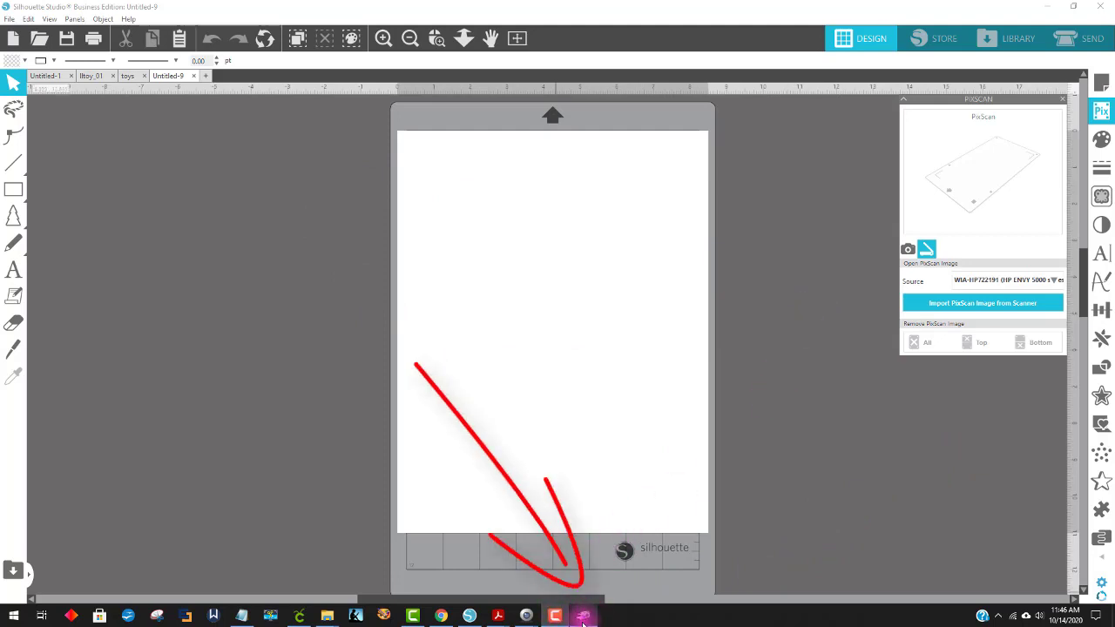
Bring up the waiting WSD Scan Device window and choose Scan as the program that handles the scan
mouse_move(593, 620)
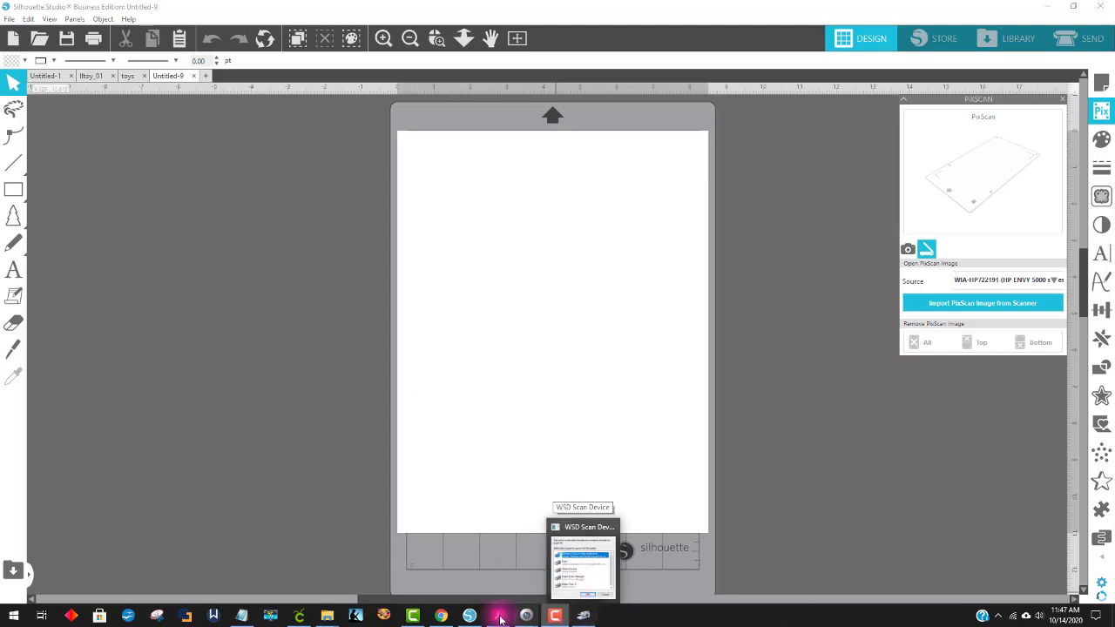
mouse_move(498, 615)
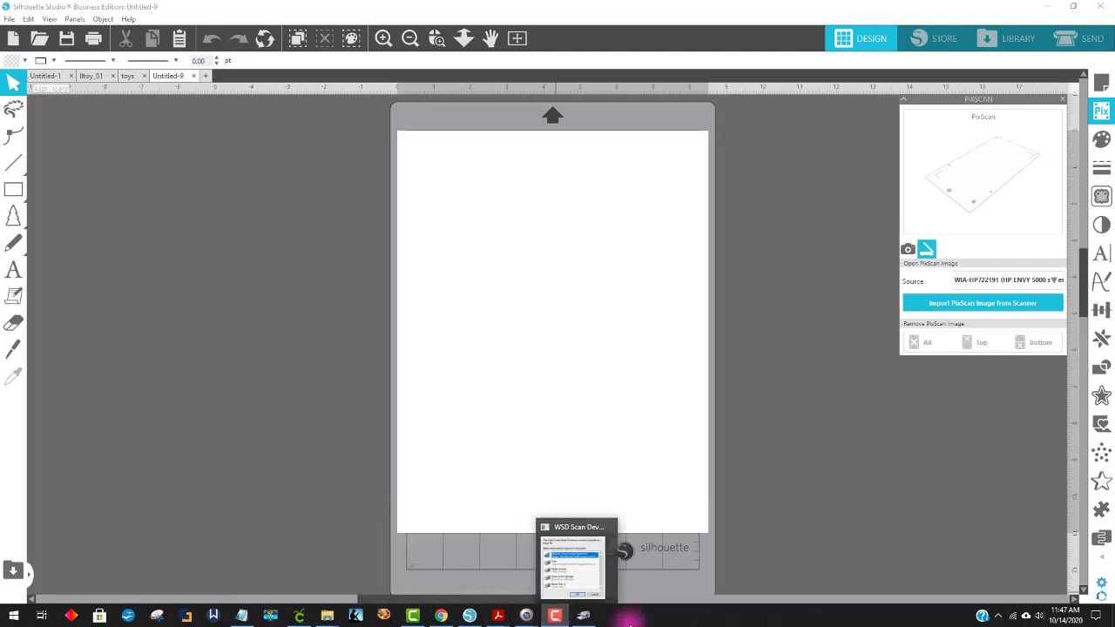
click(584, 616)
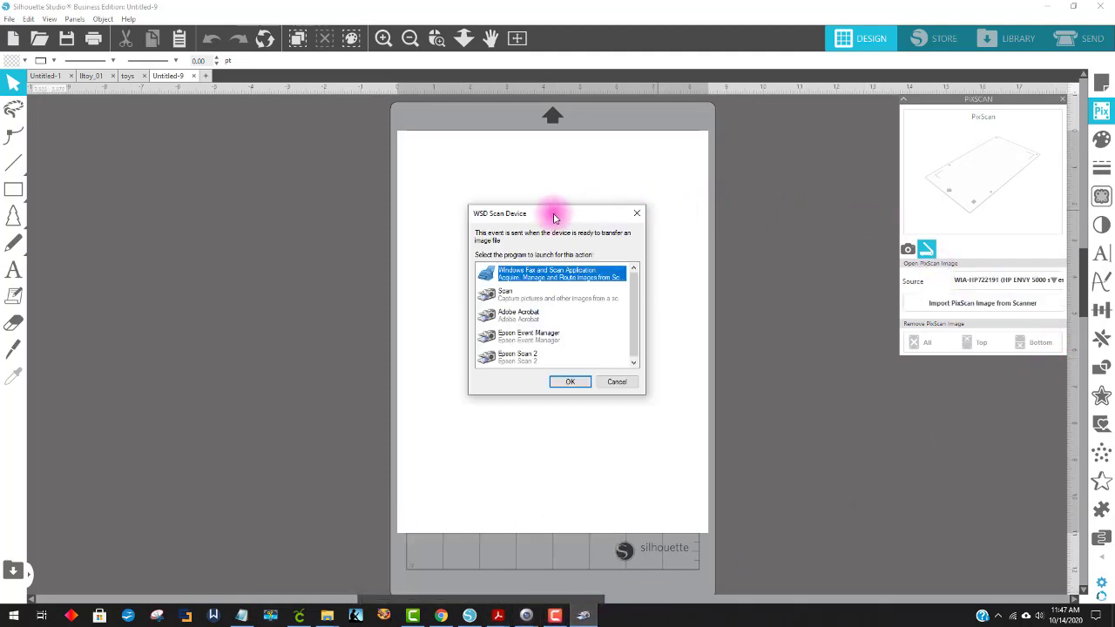
click(517, 296)
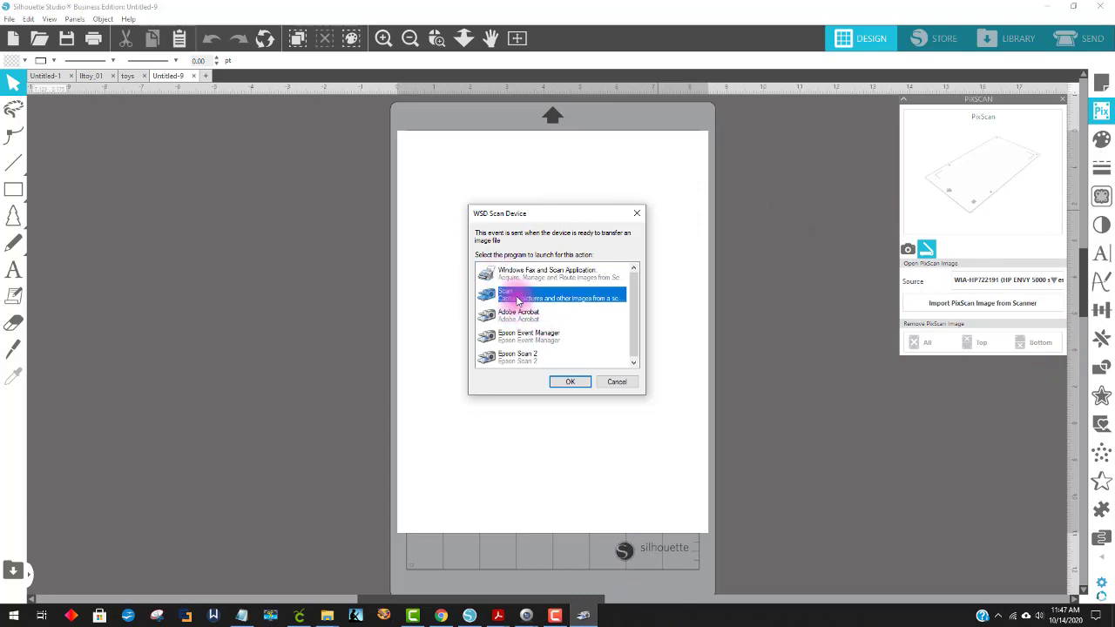
click(569, 384)
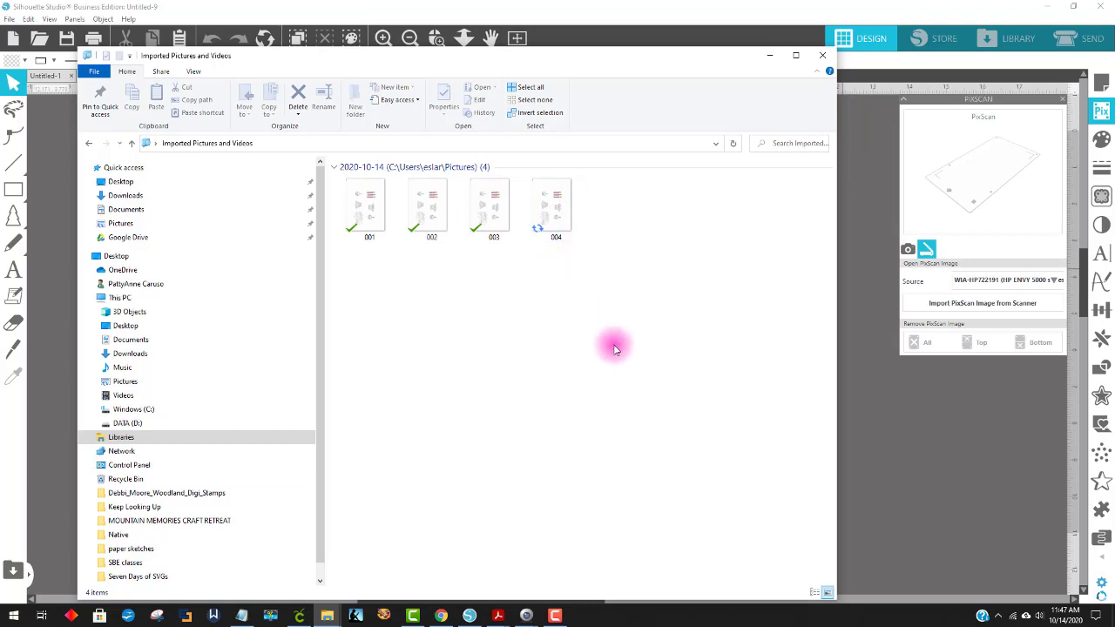
Add scan 004 from the Imported Pictures and Videos folder to the design and position it over the mat page
click(551, 213)
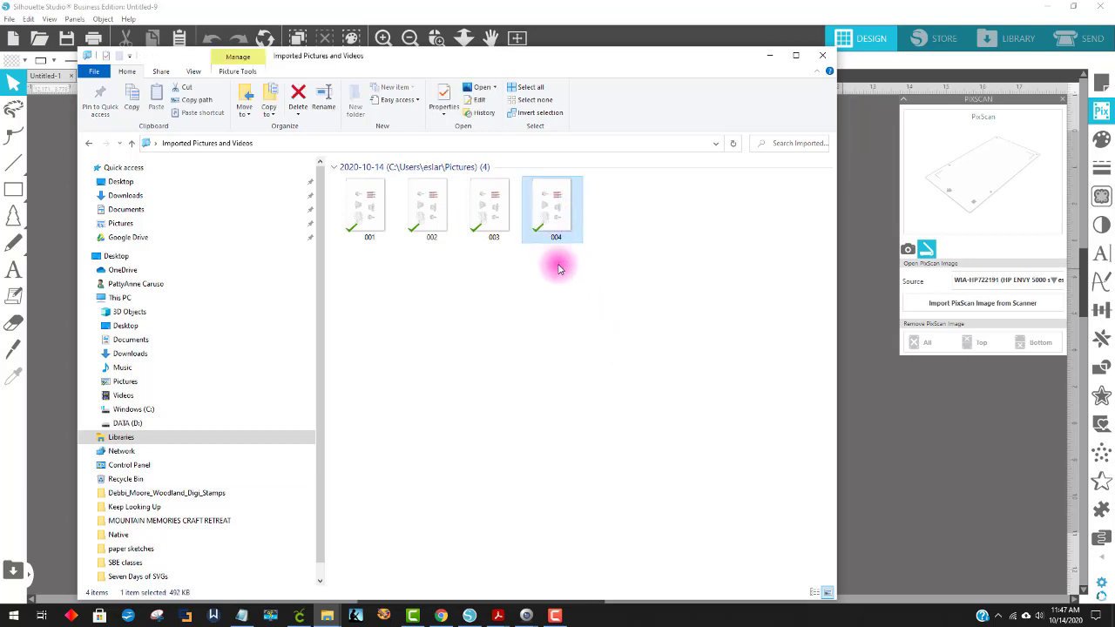
drag(532, 200, 926, 437)
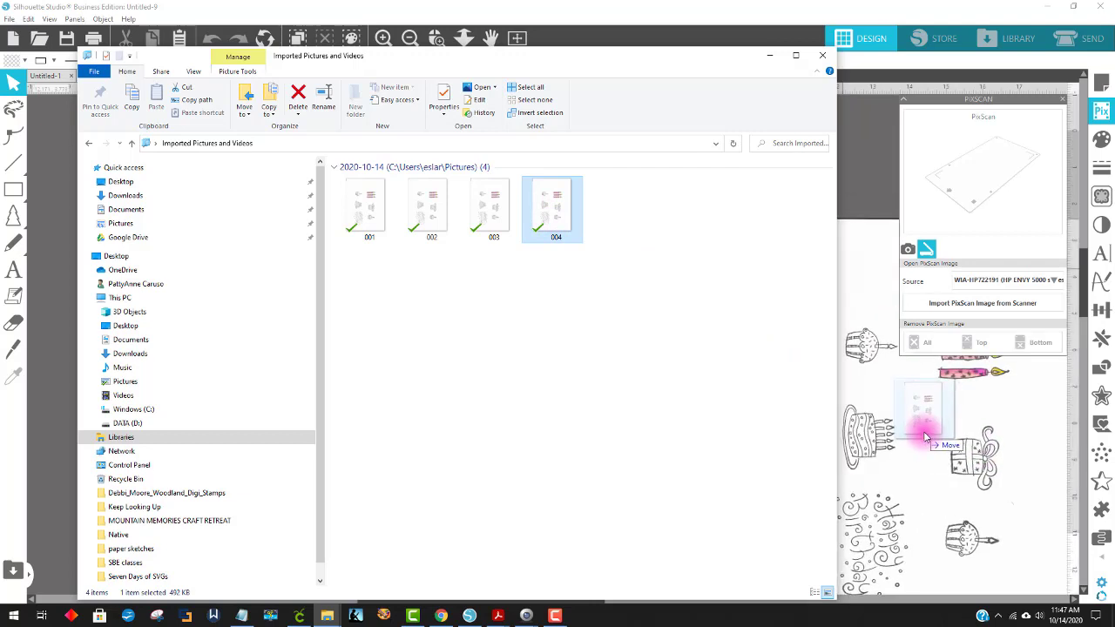
drag(926, 437, 922, 429)
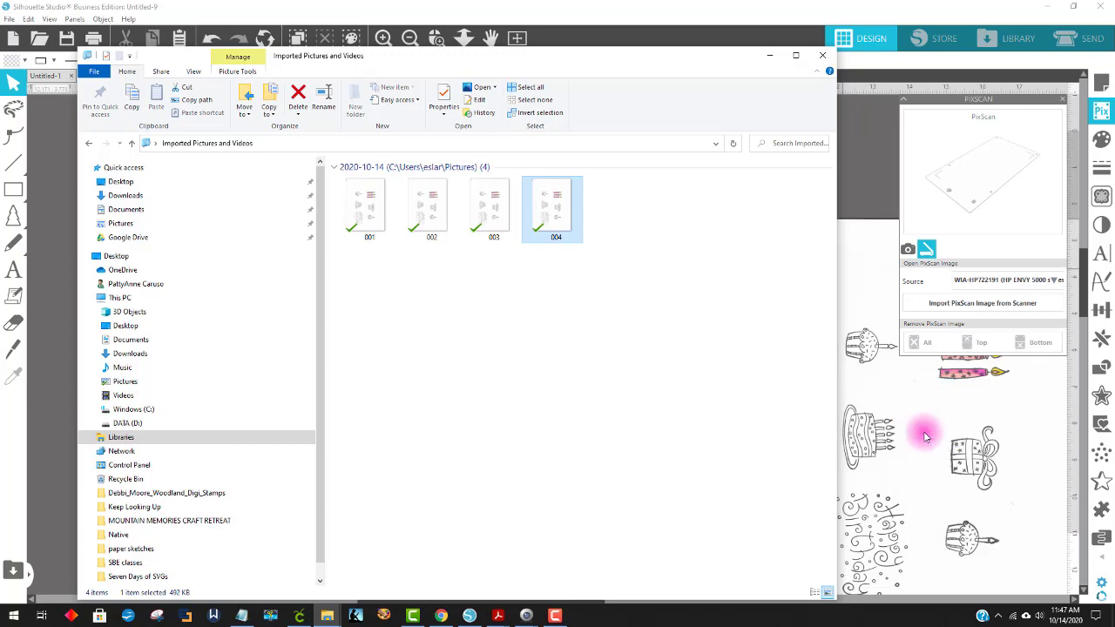
click(826, 57)
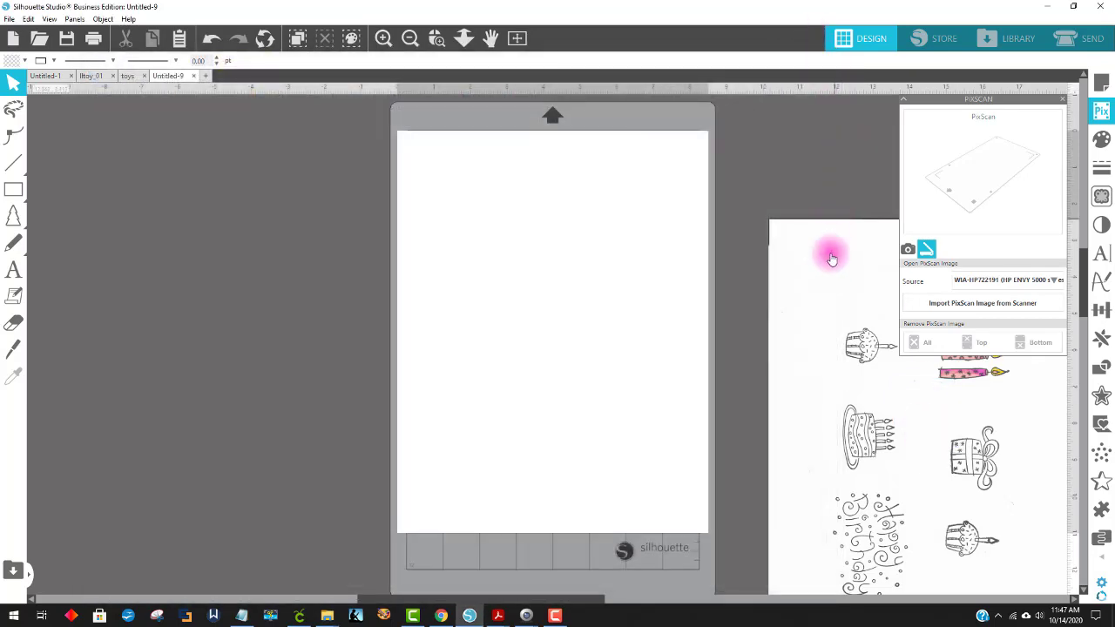
mouse_move(787, 281)
mouse_down()
mouse_move(440, 174)
mouse_move(455, 174)
mouse_move(449, 182)
mouse_up()
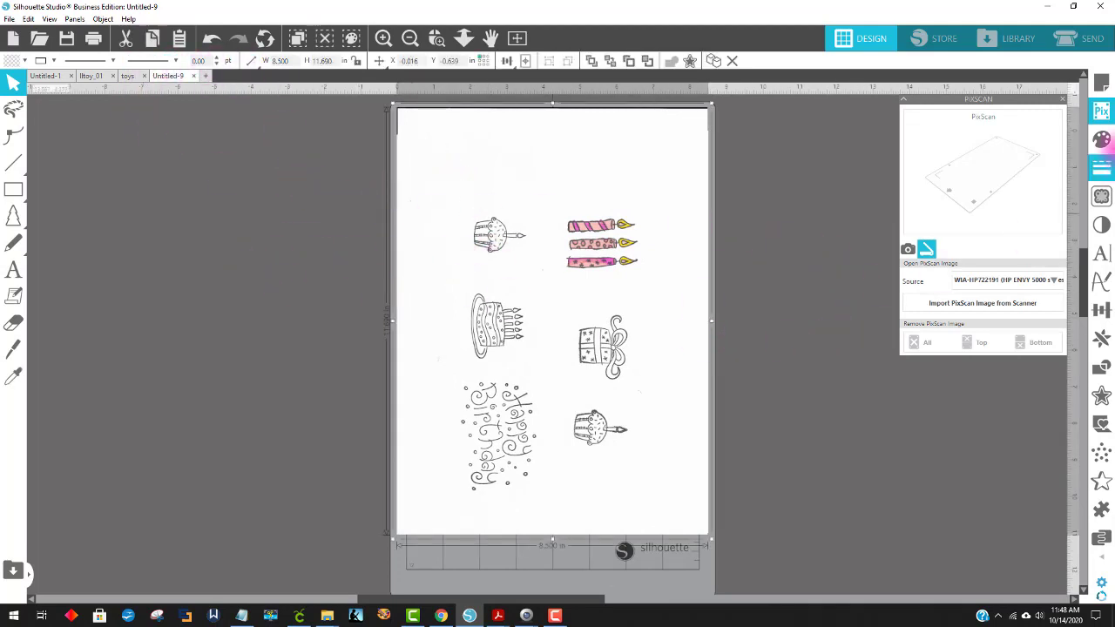
click(1063, 99)
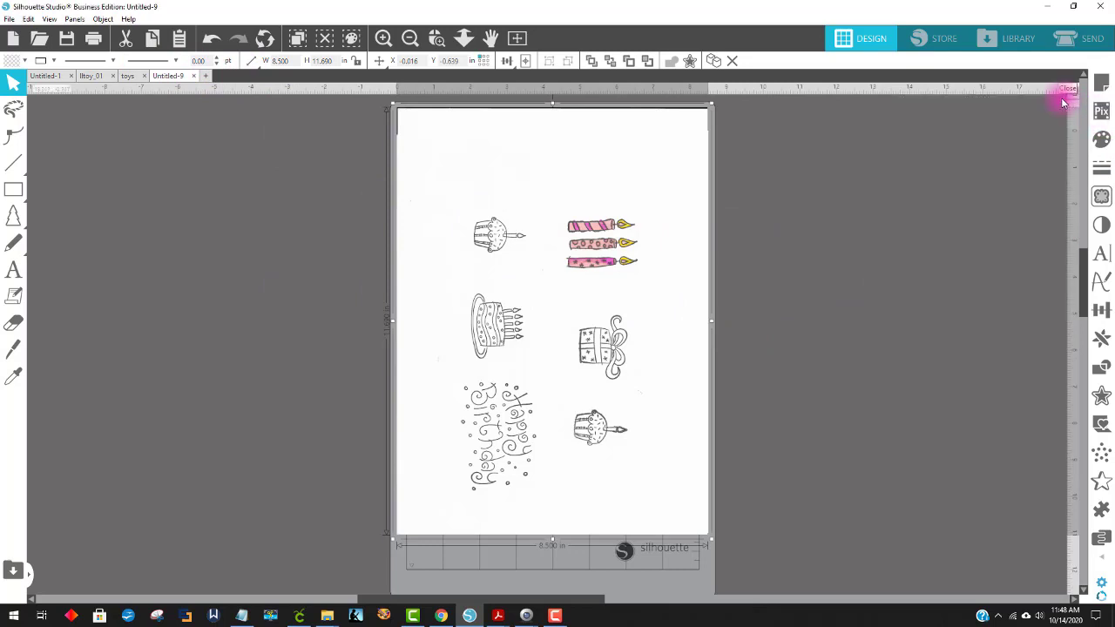
click(202, 61)
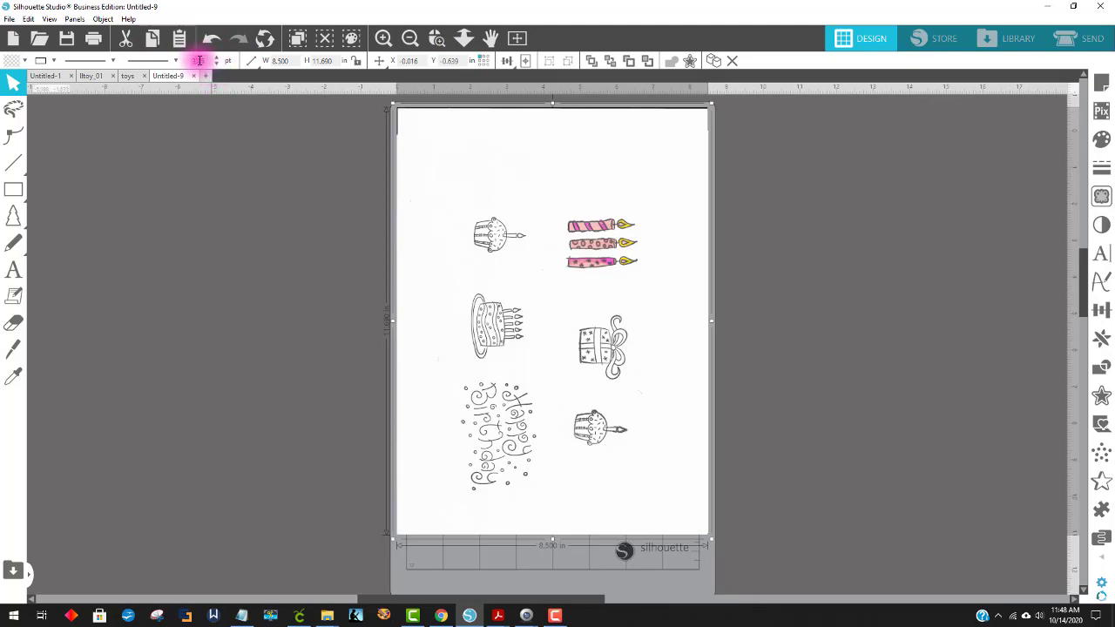
drag(201, 61, 179, 61)
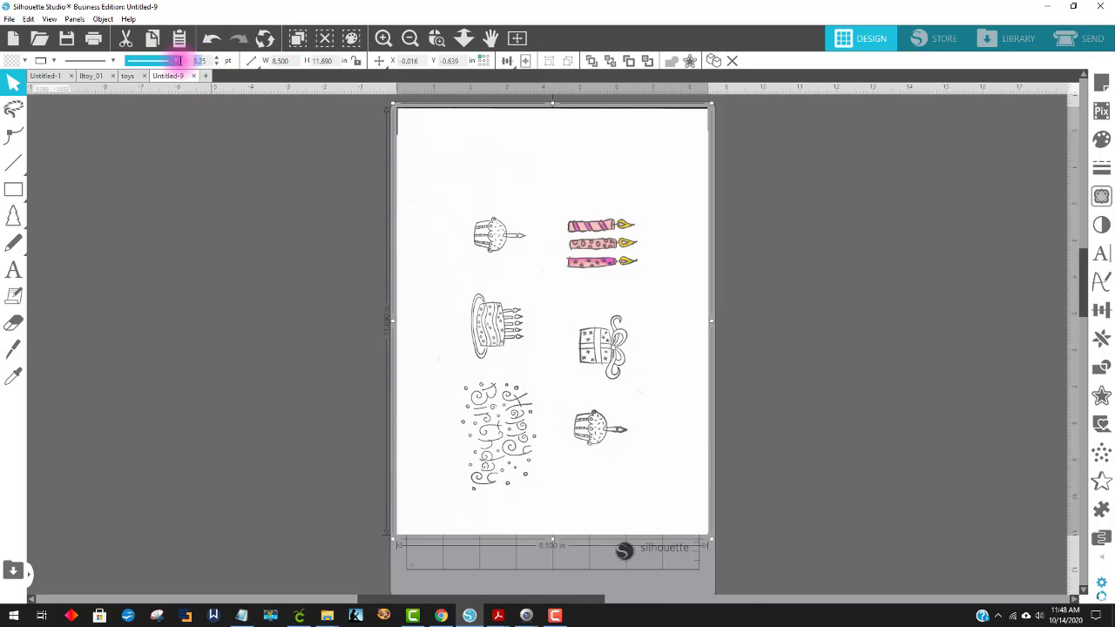
drag(219, 60, 173, 63)
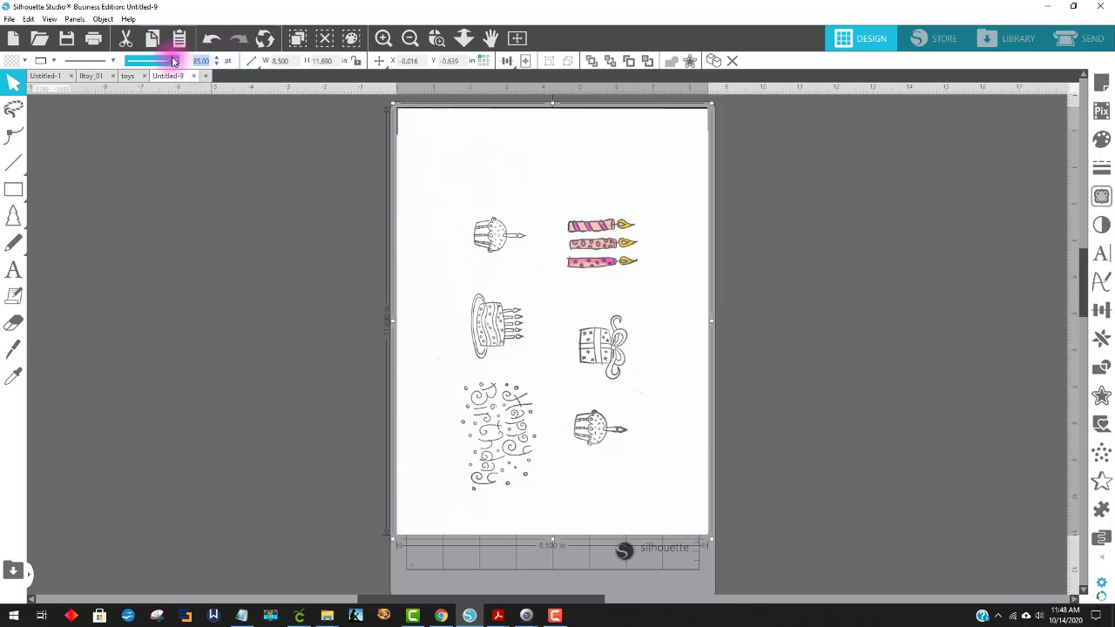
click(194, 212)
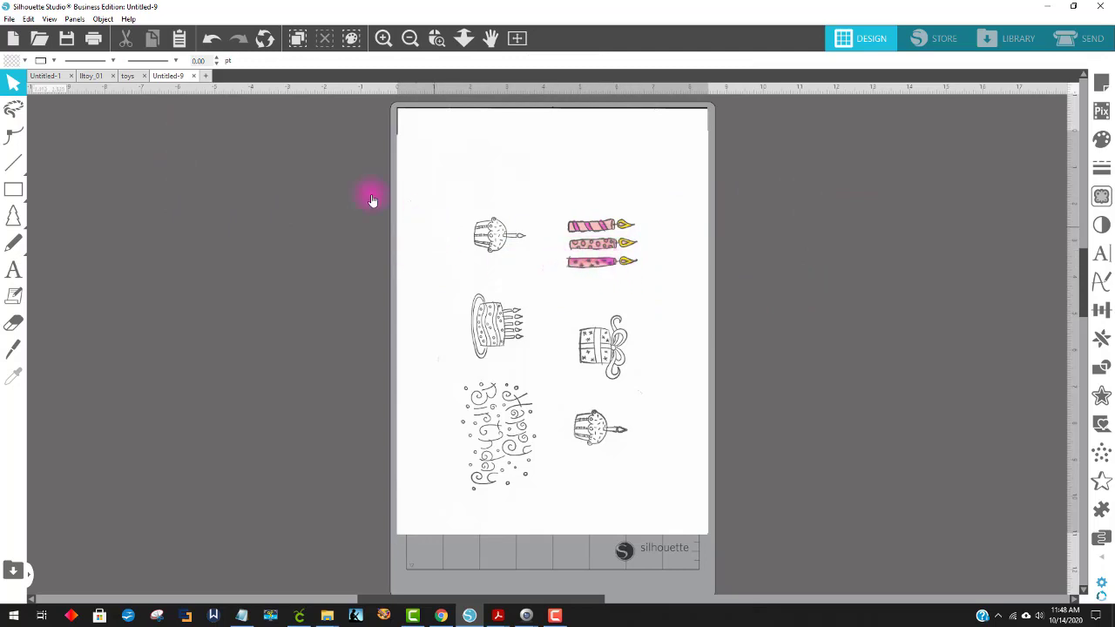
Define a trace area about 2.21 by 2.22 in around the three colored candles
click(1101, 196)
click(990, 149)
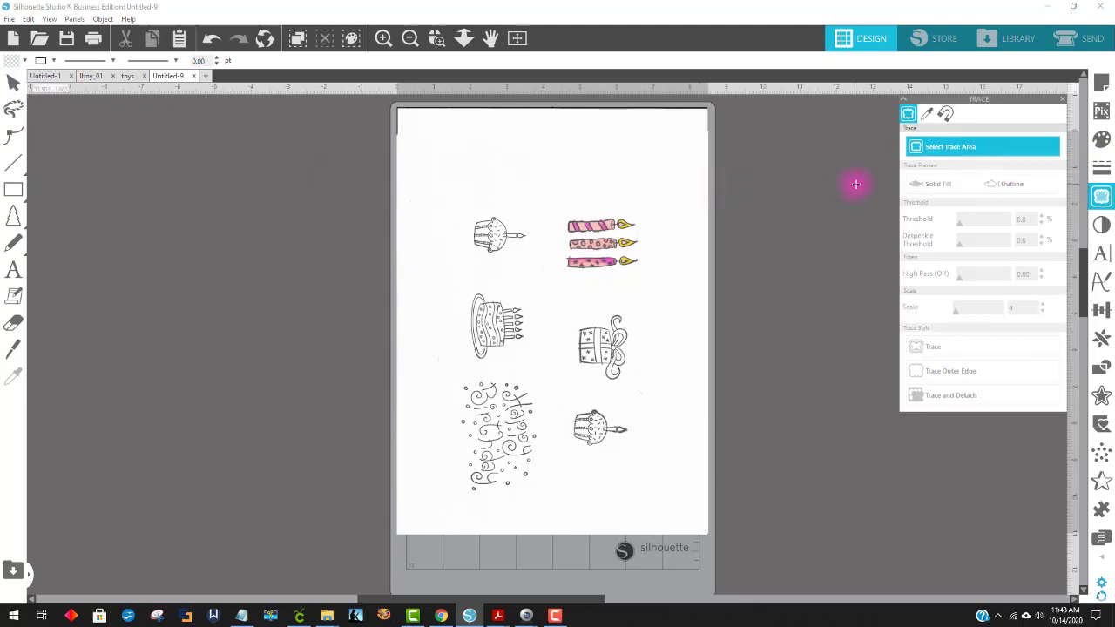
drag(561, 199, 645, 284)
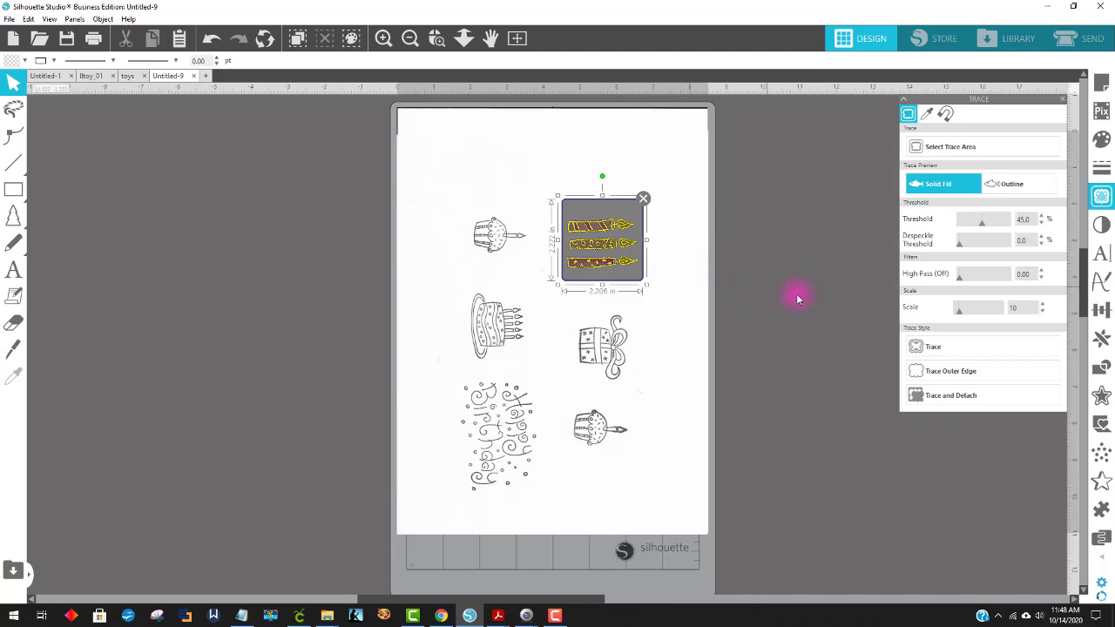
Set the trace threshold for the candles to 62% so their outlines are picked up
click(436, 37)
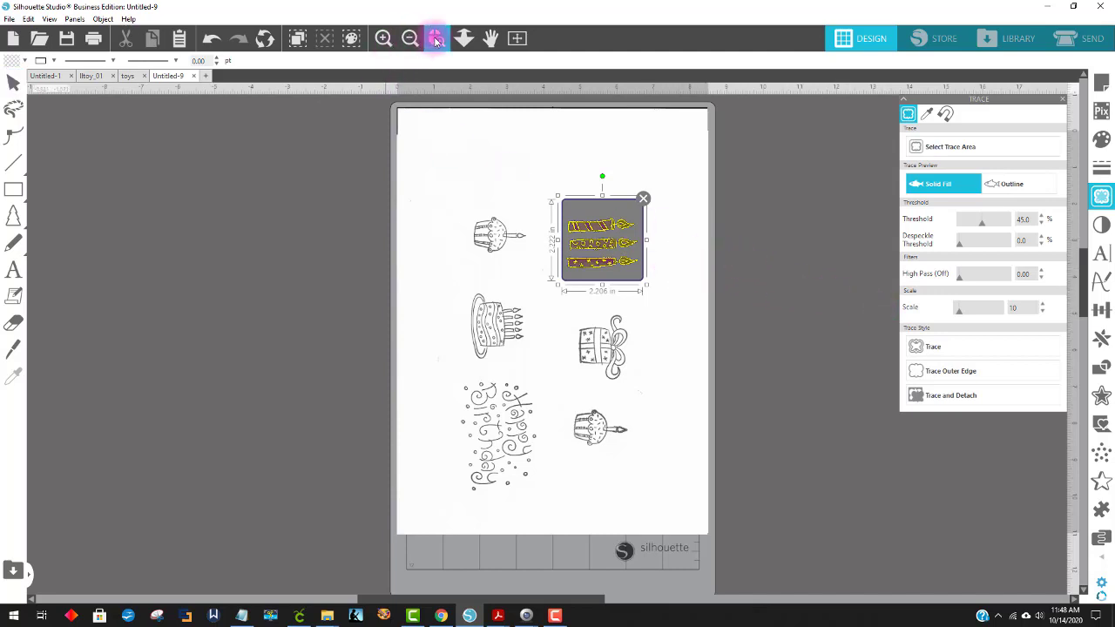
drag(540, 180, 664, 304)
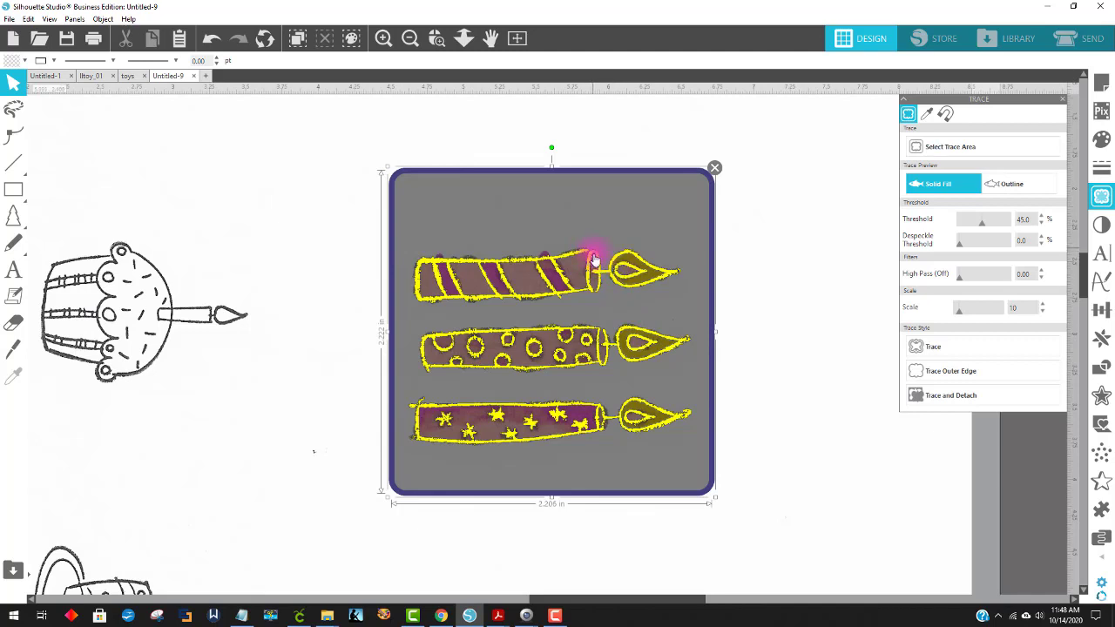
click(991, 222)
drag(991, 228, 984, 228)
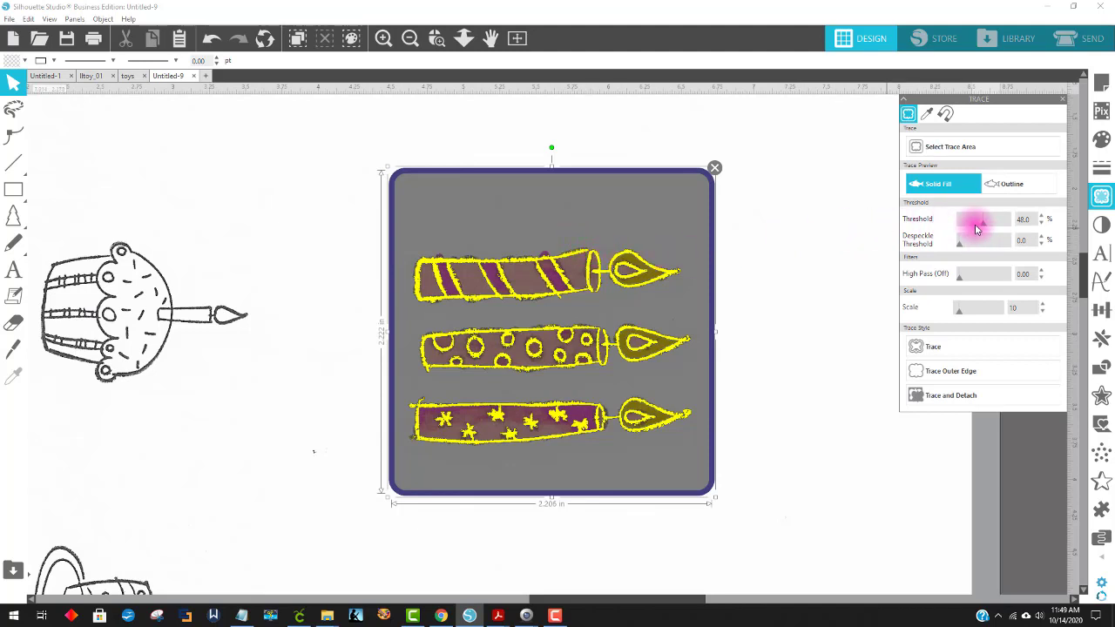
drag(978, 224, 993, 228)
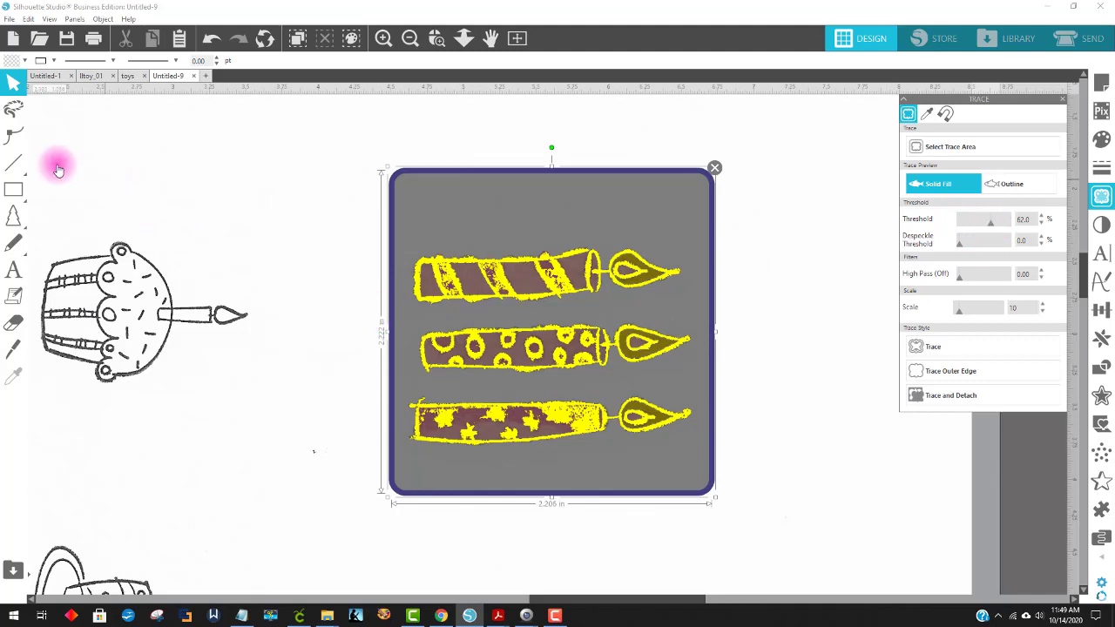
Draw three short 2 pt lines, about 0.05 to 0.06 in long, across outline gaps at the wick ends of the striped and dotted candles
click(11, 166)
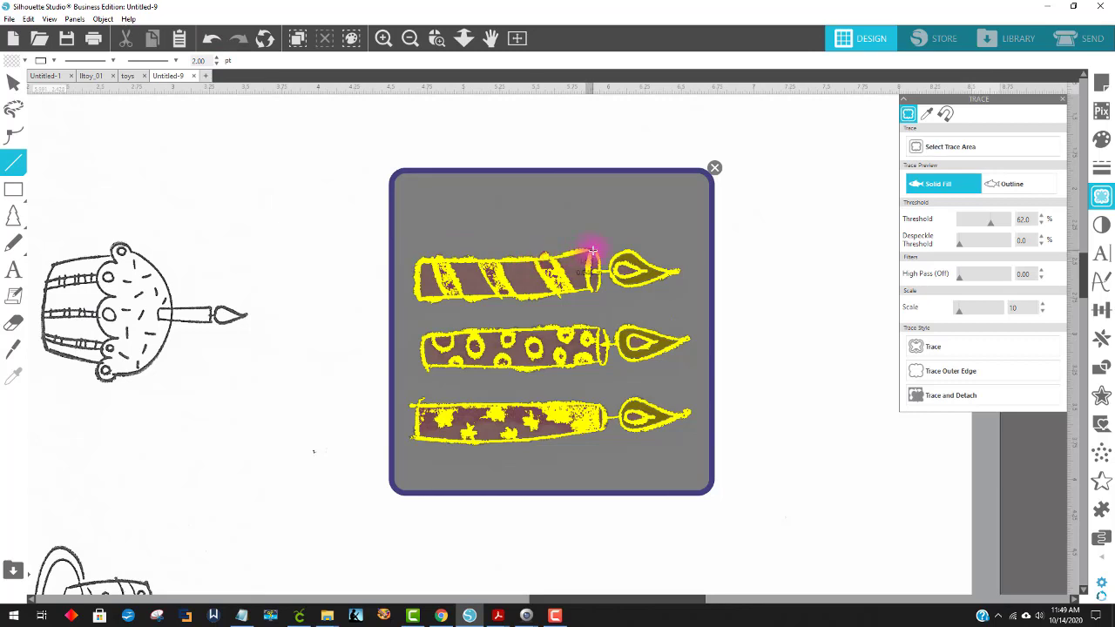
click(592, 251)
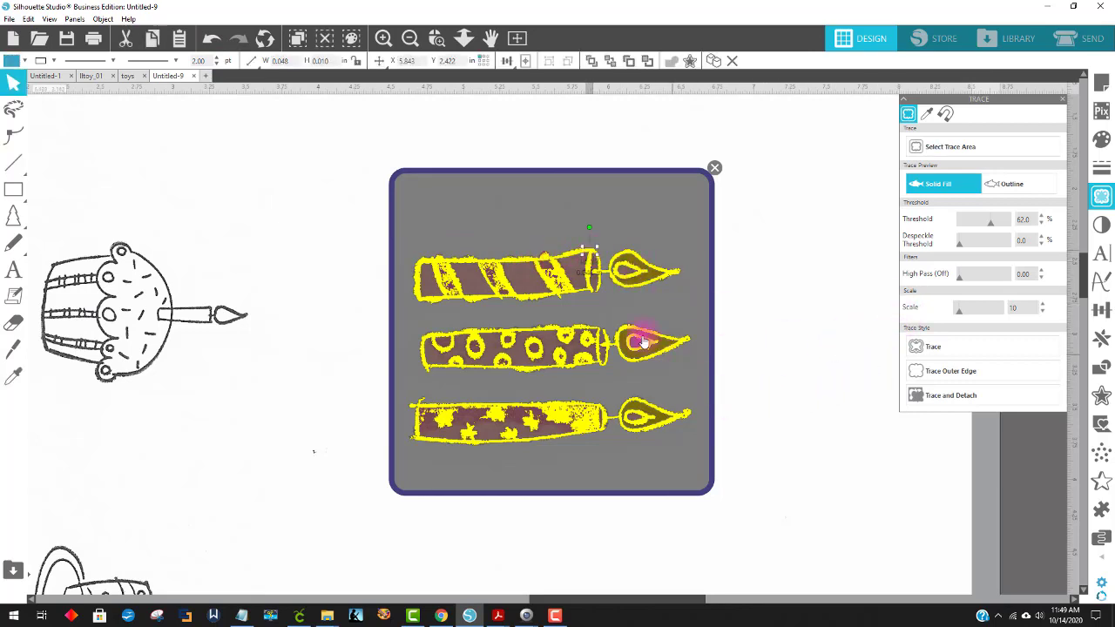
click(13, 162)
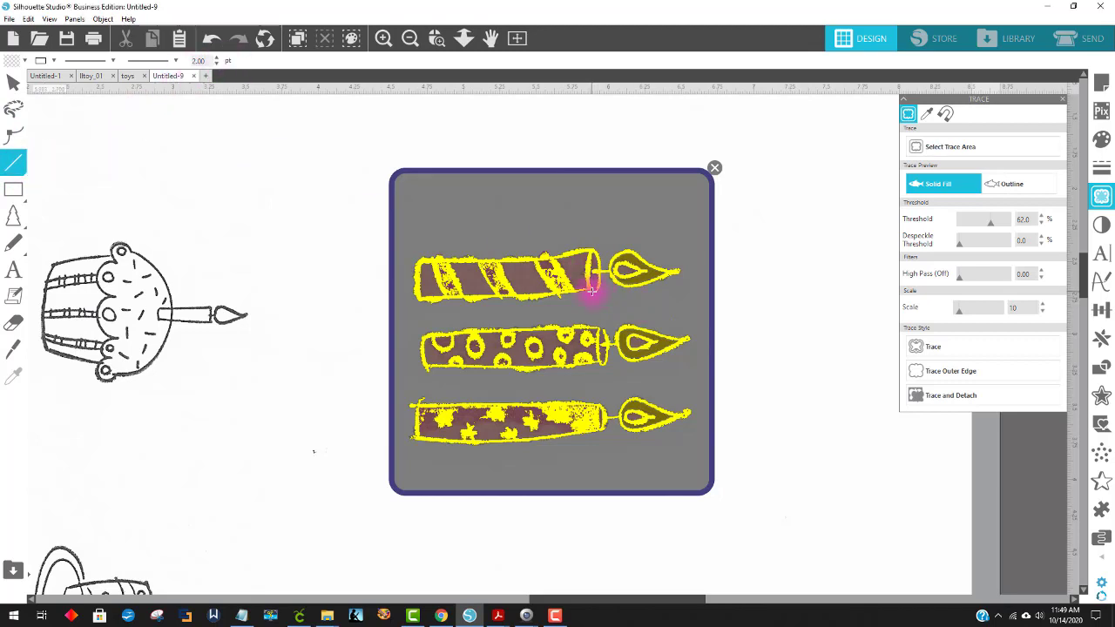
drag(598, 287, 599, 294)
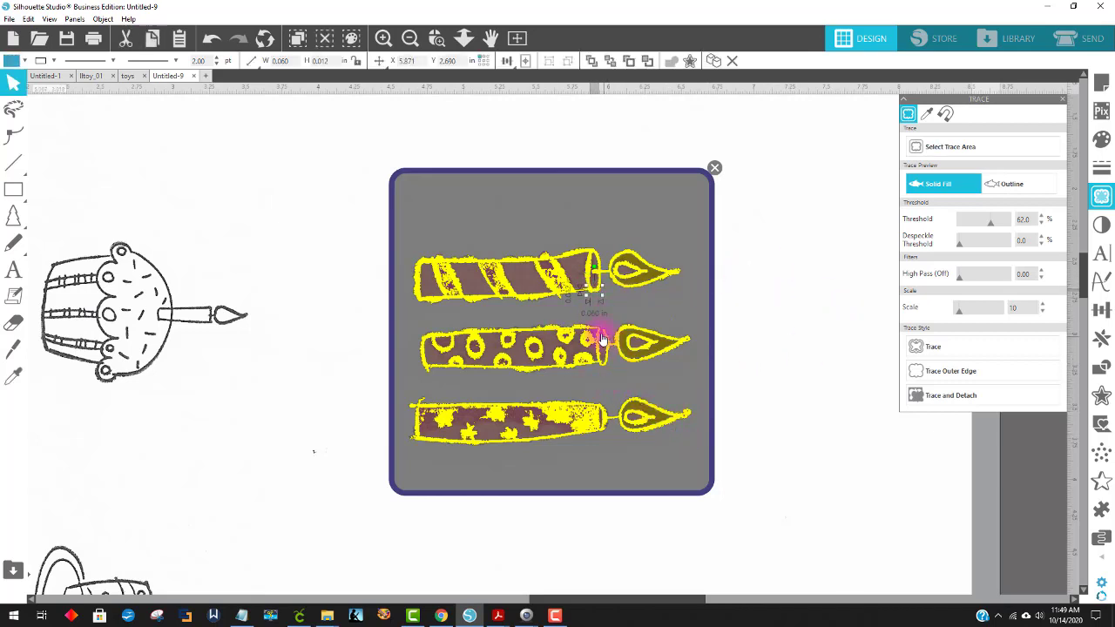
click(12, 164)
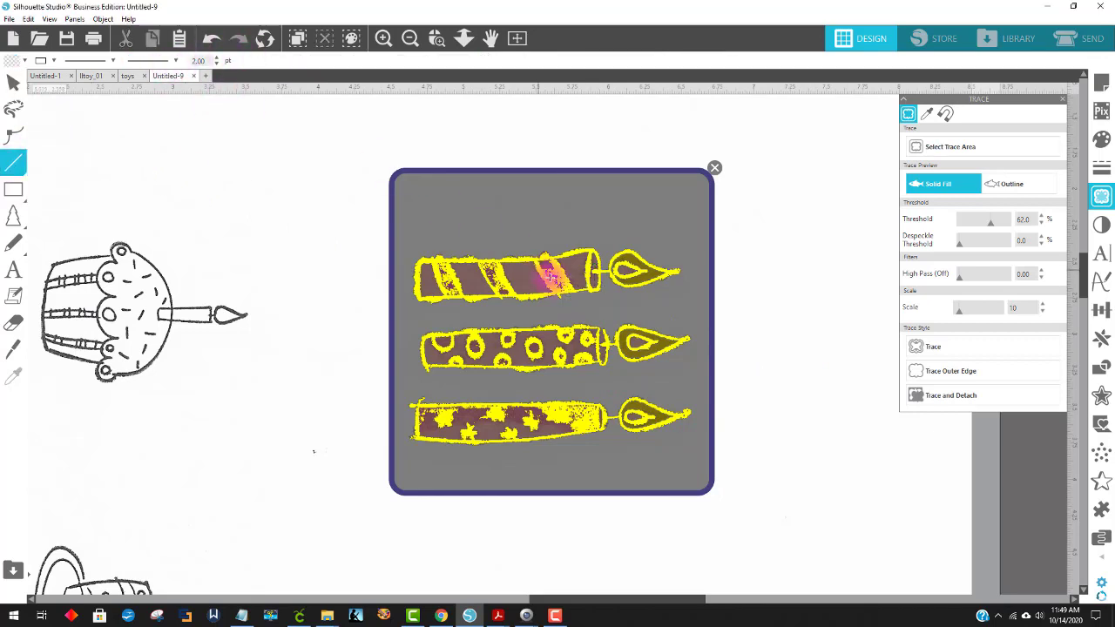
click(603, 331)
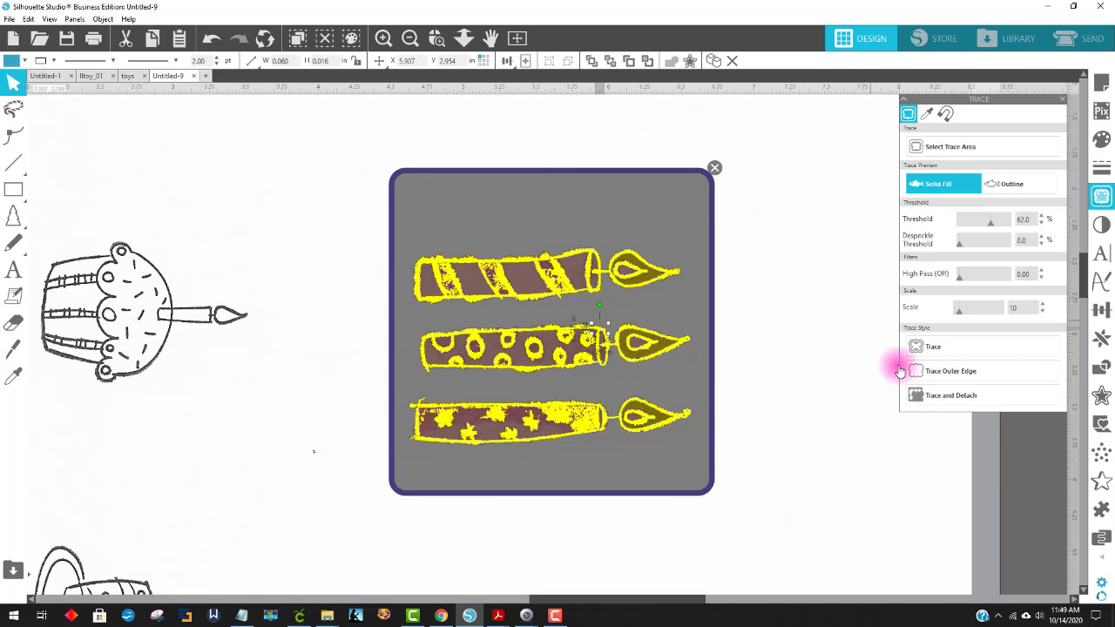
Trace and detach the candles from the scan and rotate all three about 90 degrees counterclockwise so the flames point up
click(950, 402)
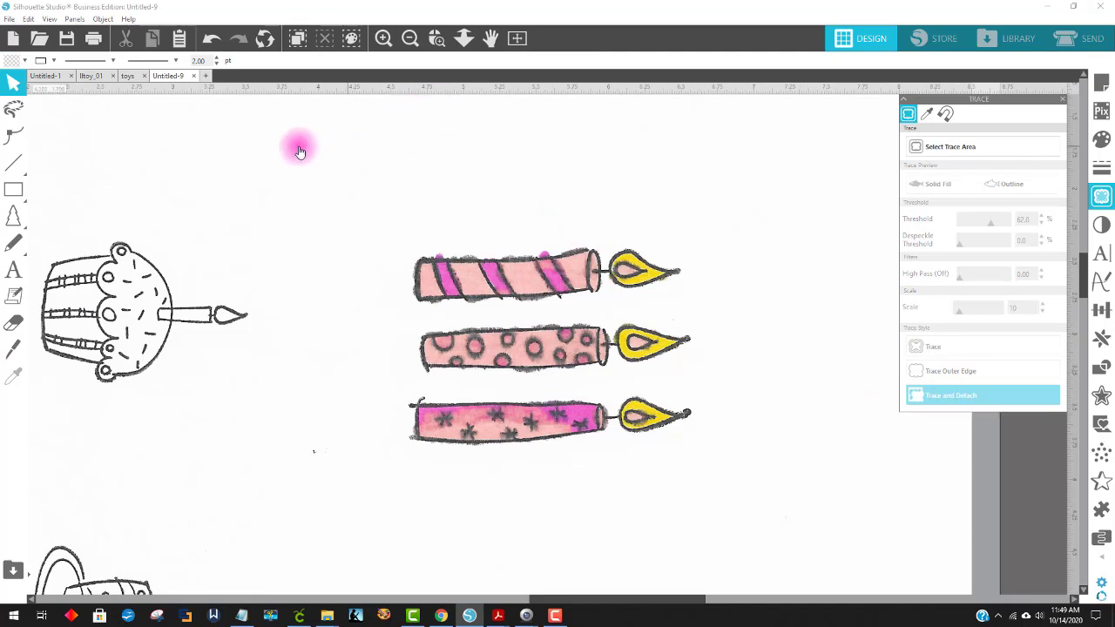
scroll(162, 182, left, 3)
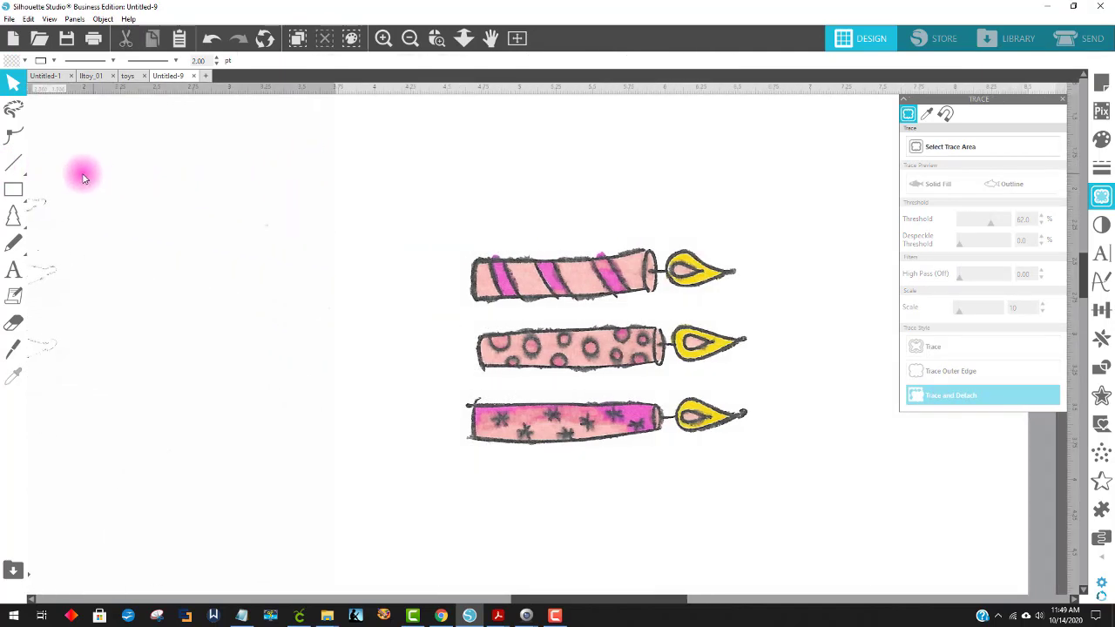
drag(435, 196, 816, 490)
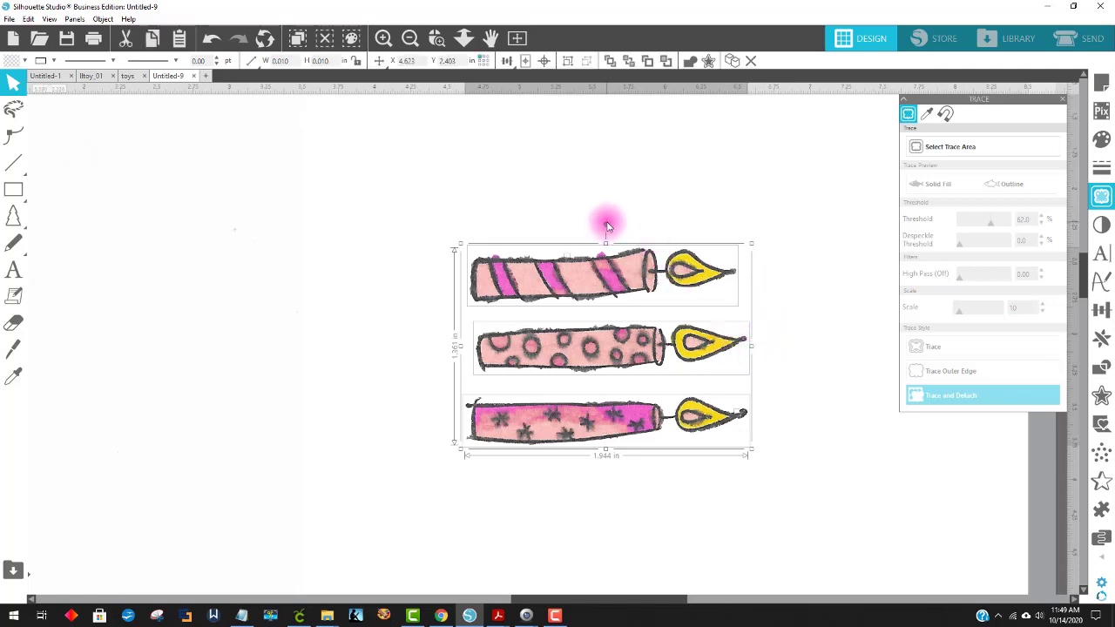
drag(607, 222, 393, 348)
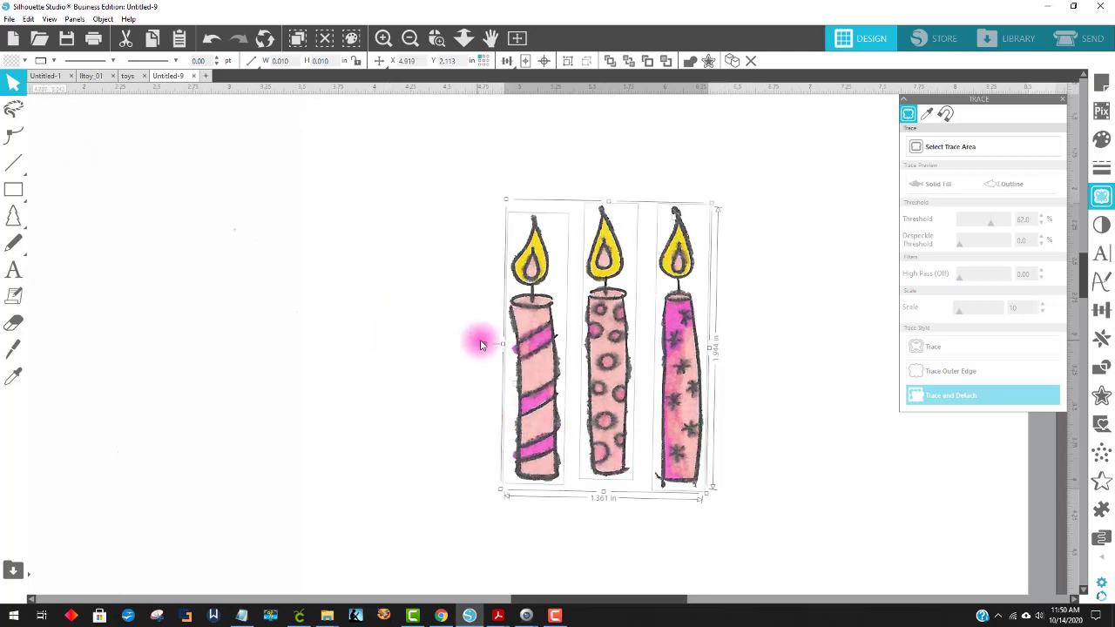
drag(483, 343, 484, 349)
click(832, 453)
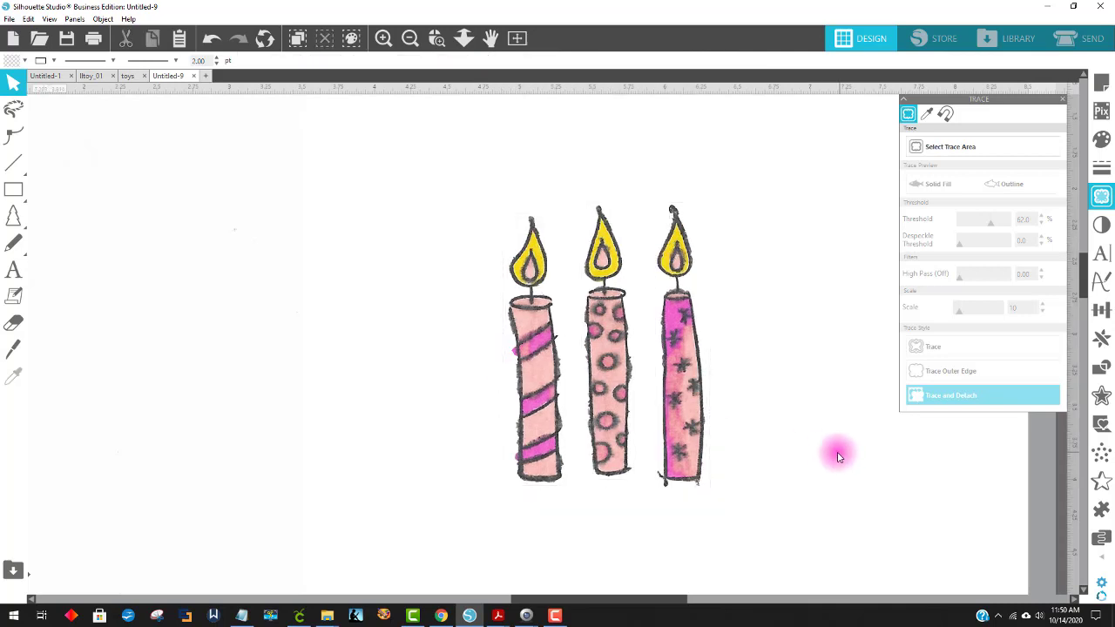
click(708, 405)
mouse_move(682, 408)
mouse_down()
mouse_move(742, 405)
mouse_move(679, 386)
mouse_move(677, 398)
mouse_up()
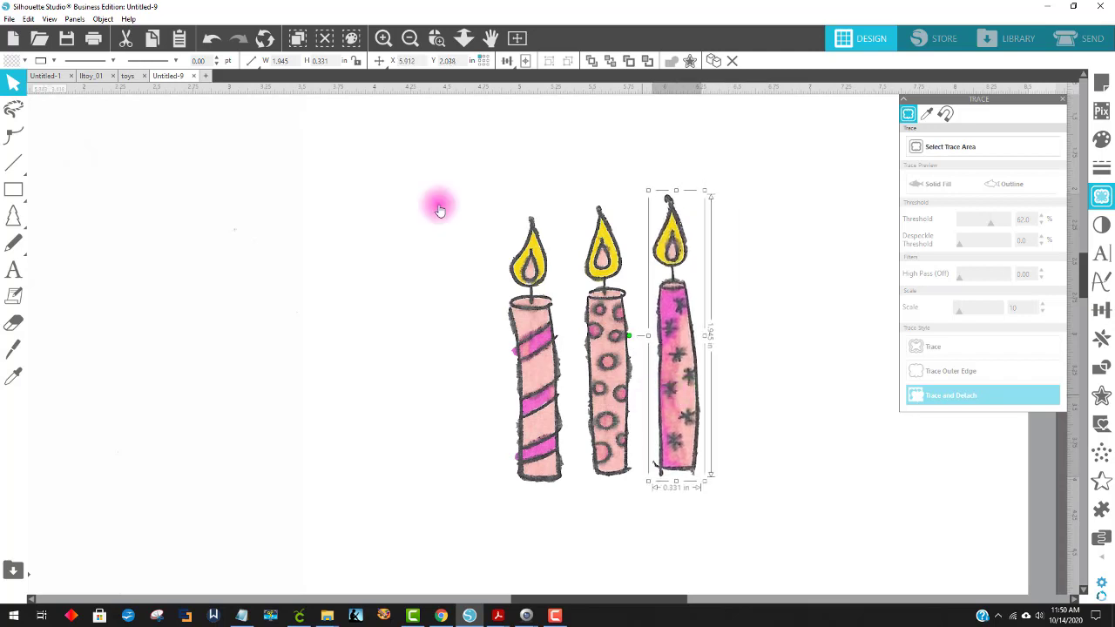
click(211, 38)
Place a copy of all three candles about 2 in to the left of the originals and group the copied set
drag(790, 528, 512, 248)
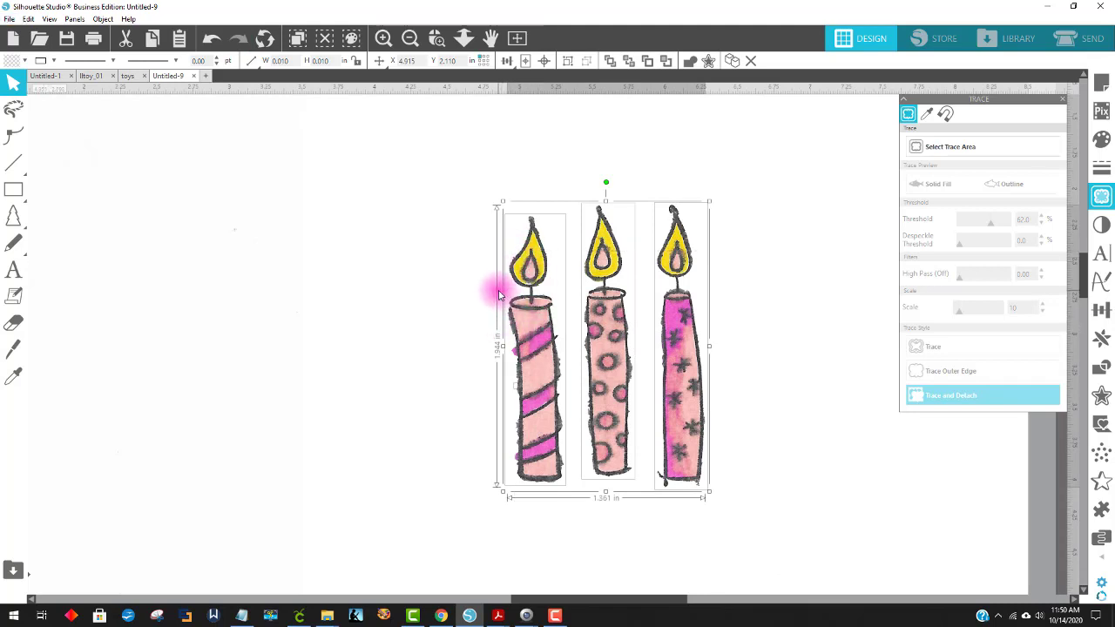
drag(526, 320, 233, 311)
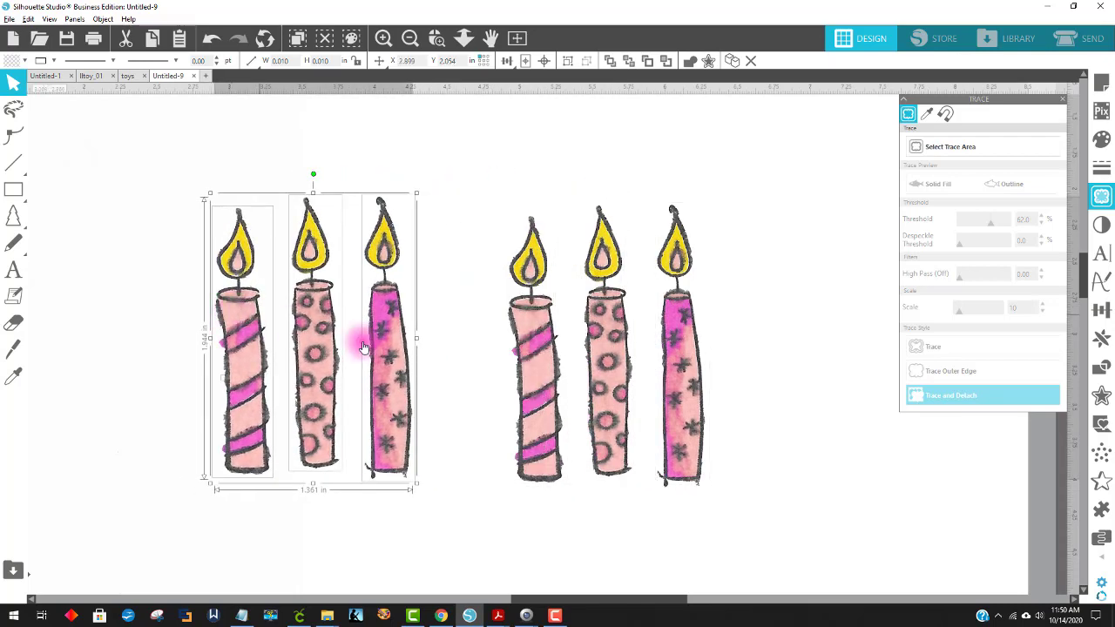
right_click(258, 303)
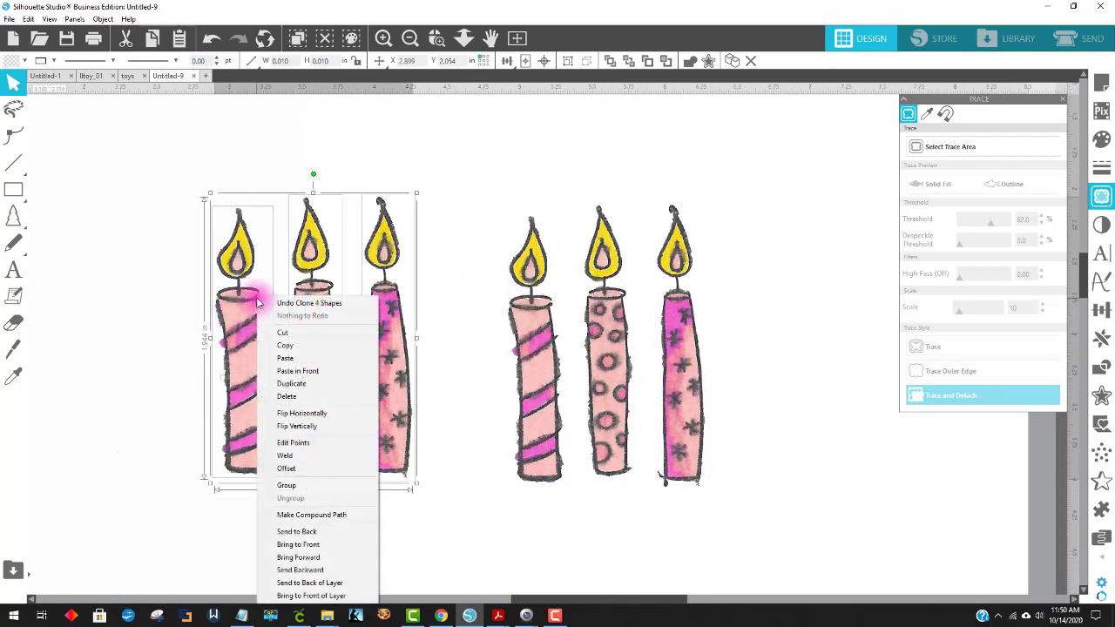
click(300, 485)
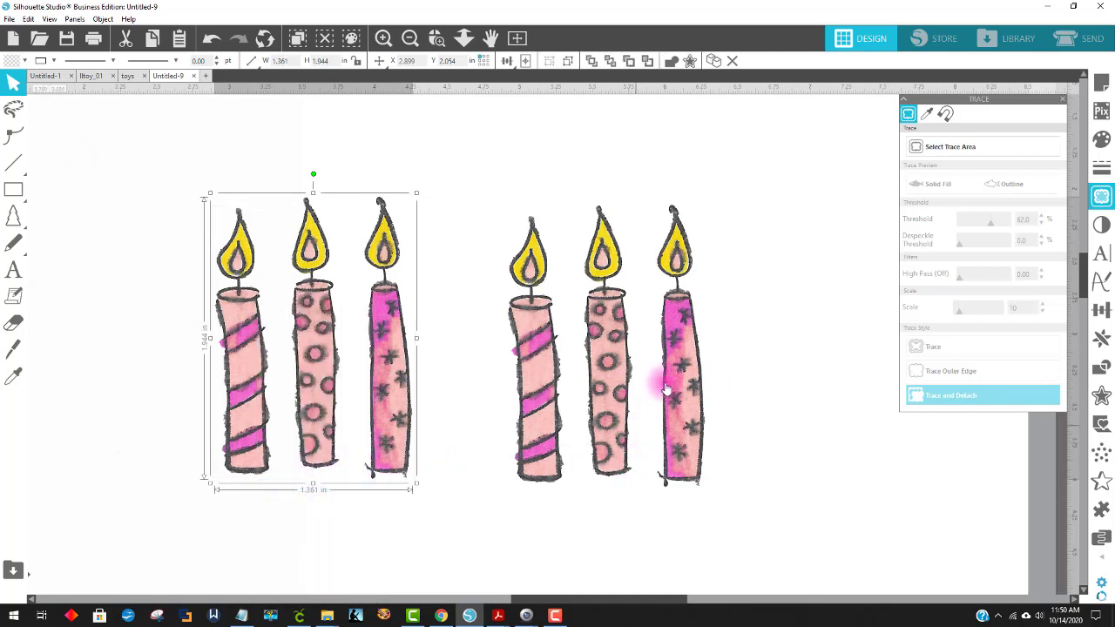
Spread the three original candles apart horizontally, leaving wide gaps around each one
drag(697, 360, 801, 370)
drag(620, 377, 694, 379)
drag(534, 367, 564, 366)
Create a rounded-corner offset around the middle dotted candle at a distance of 0.050 in
click(691, 366)
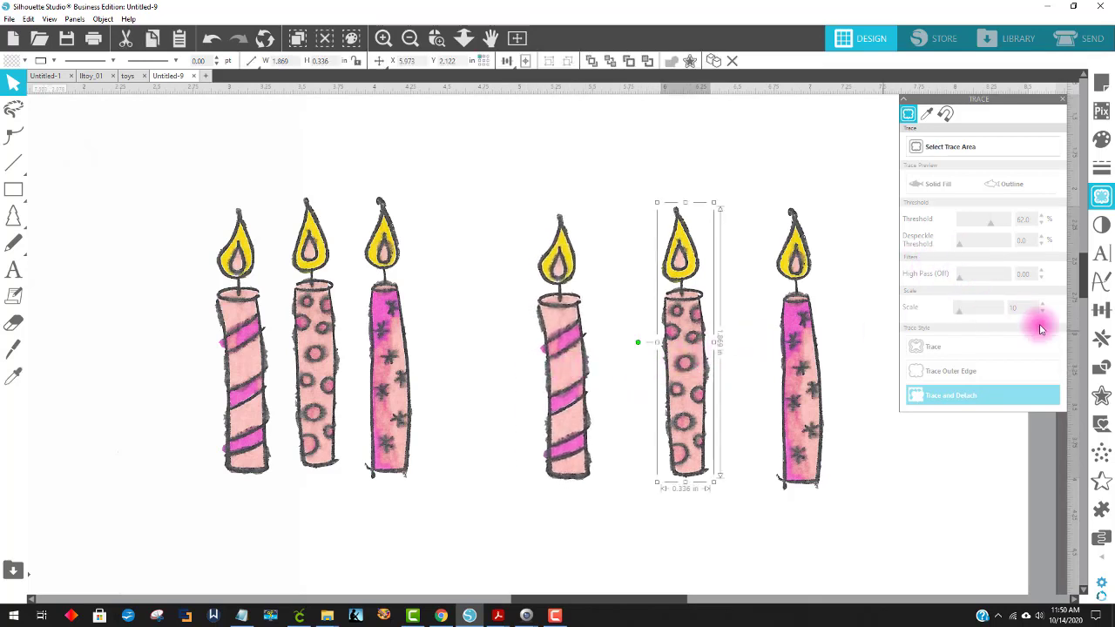
click(1102, 396)
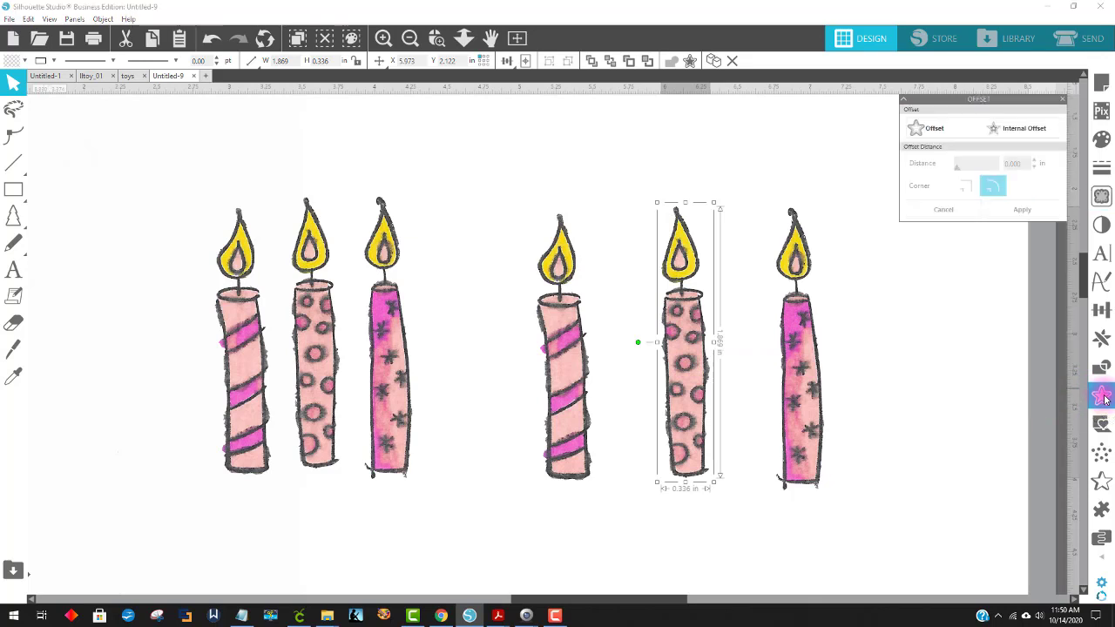
click(934, 131)
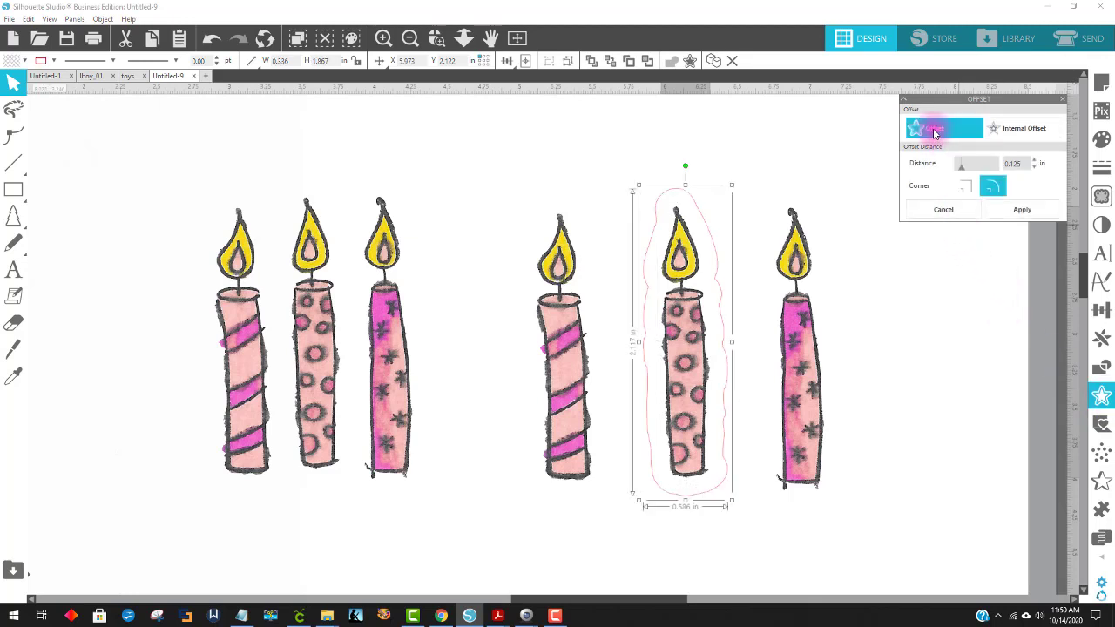
click(1037, 172)
click(1037, 172)
click(1037, 172)
click(1037, 172)
click(1037, 171)
click(1036, 172)
click(1036, 171)
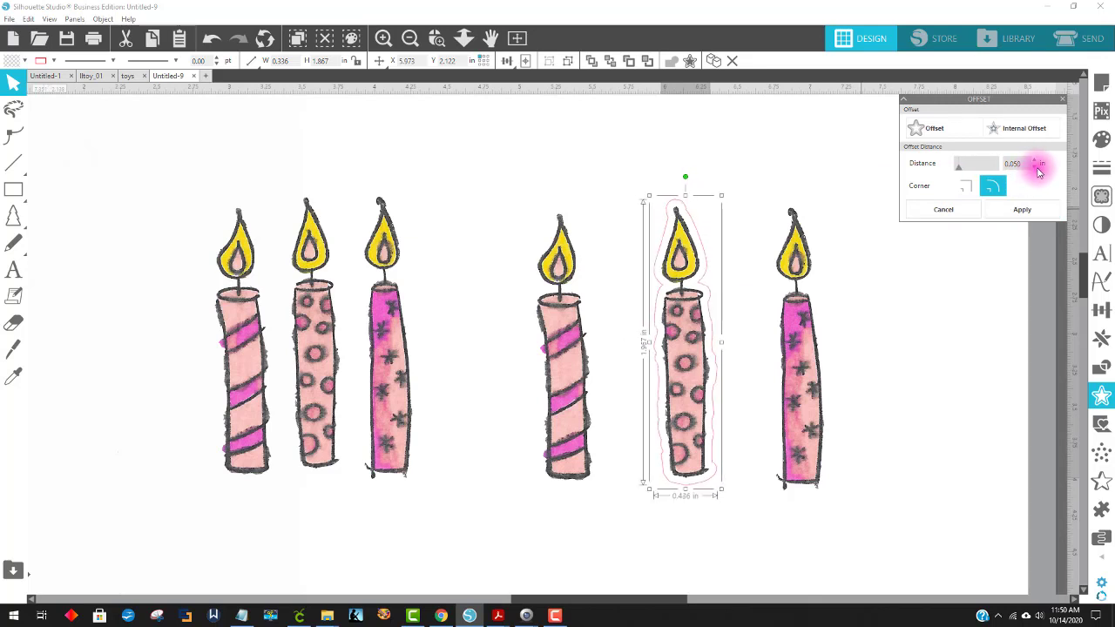
Fill the dotted candle's offset with yellow to check its coverage, and clear the fill again
click(13, 61)
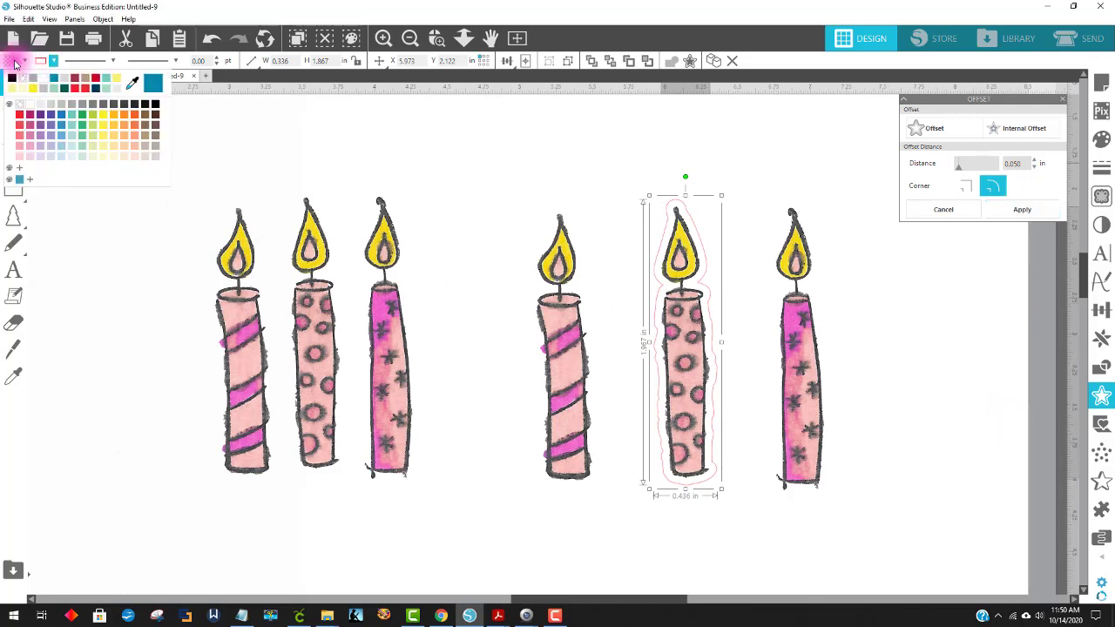
click(34, 88)
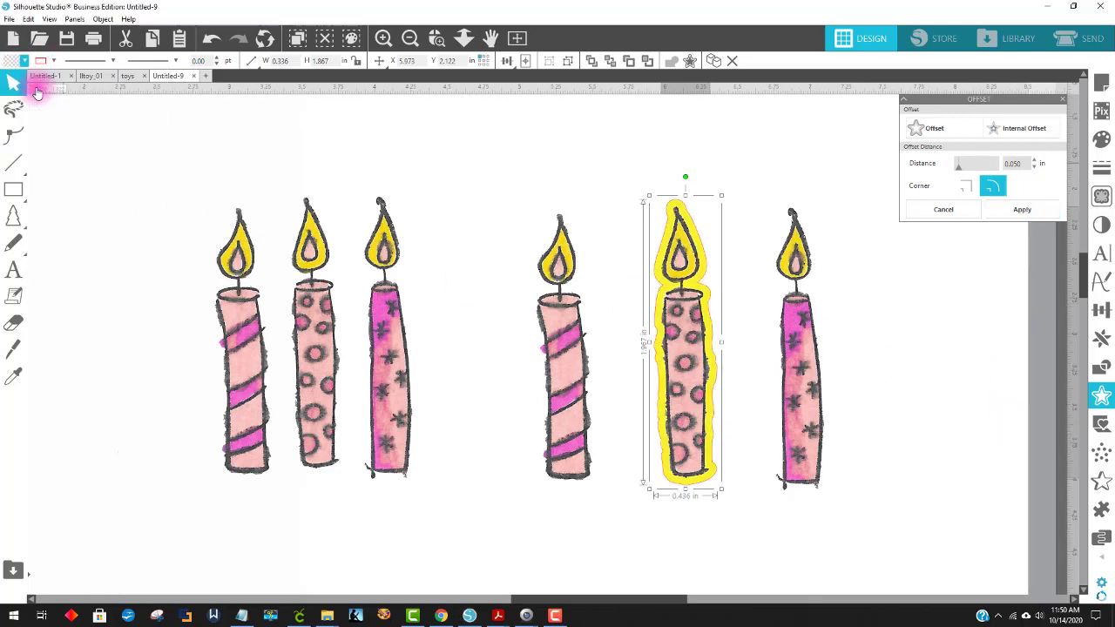
click(11, 66)
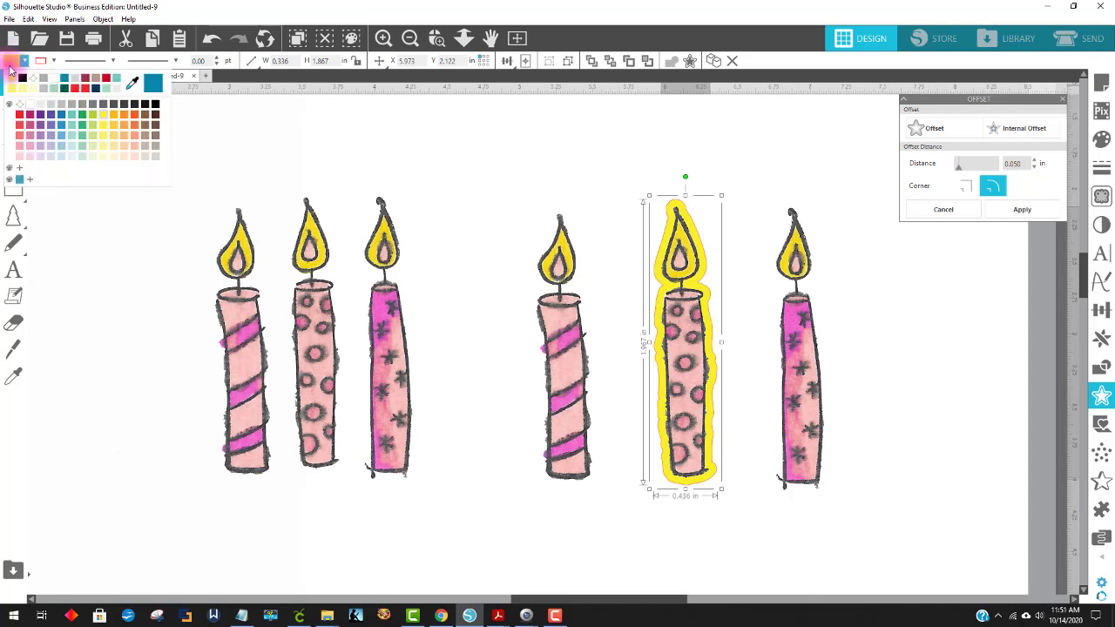
click(20, 104)
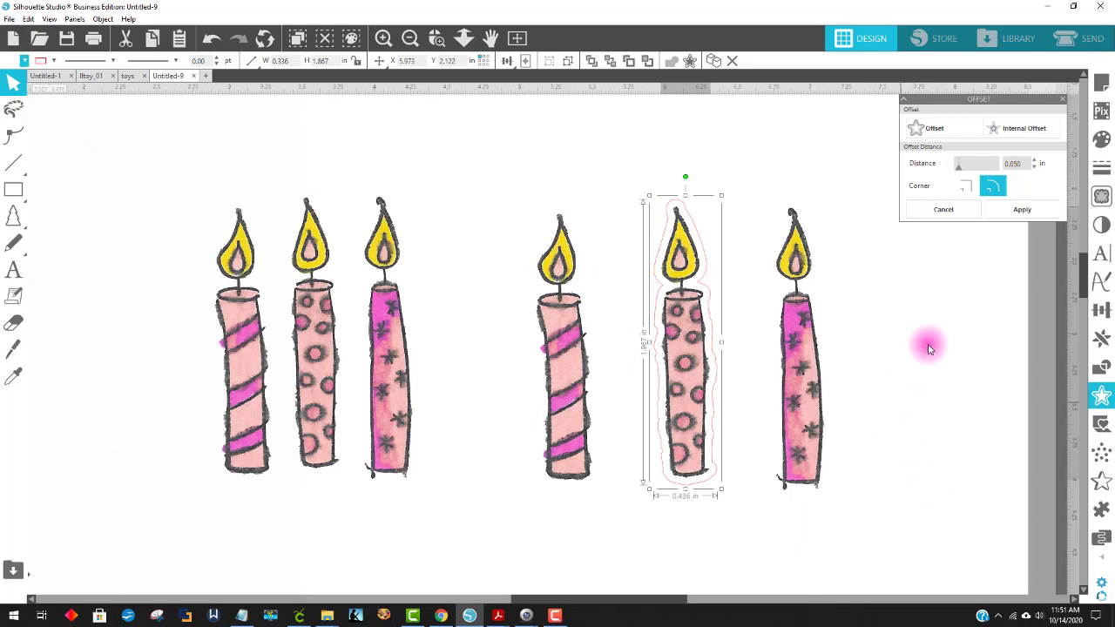
Group the dotted candle with its offset outline and ungroup them again
click(716, 527)
click(661, 296)
right_click(662, 311)
click(697, 485)
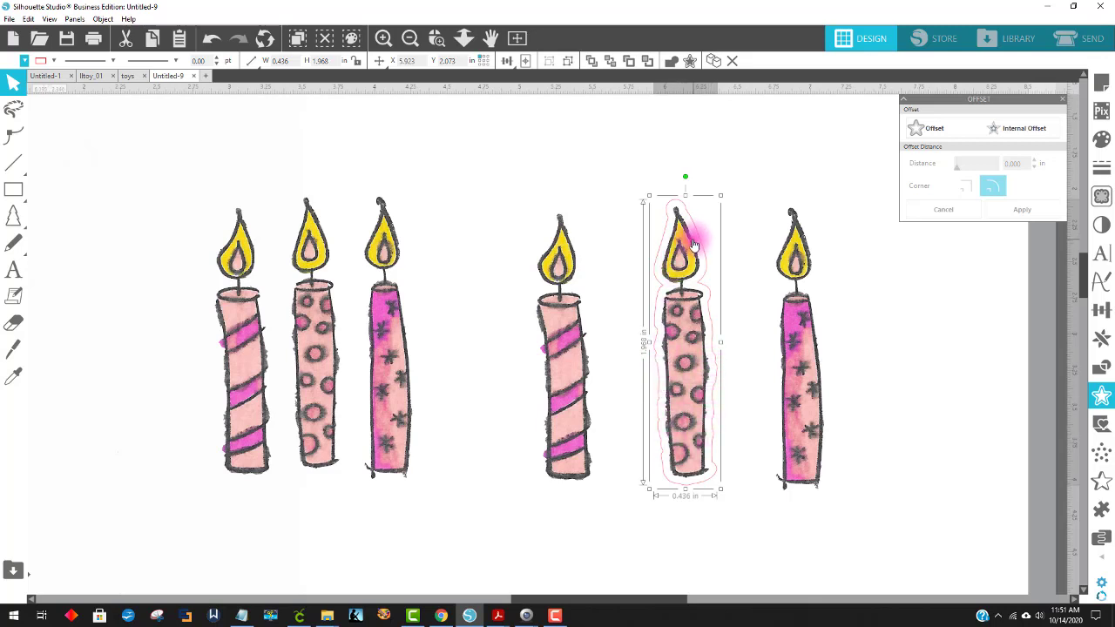
right_click(671, 279)
click(705, 459)
click(948, 355)
Open the dotted candle's offset outline for point editing and simplify its points
double_click(714, 357)
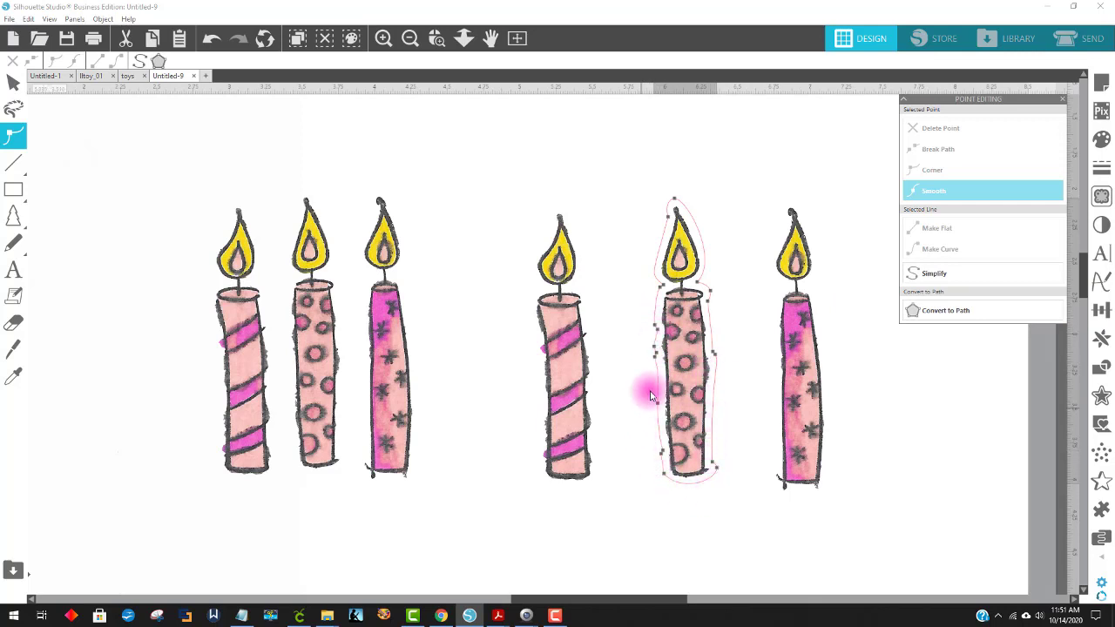
click(736, 296)
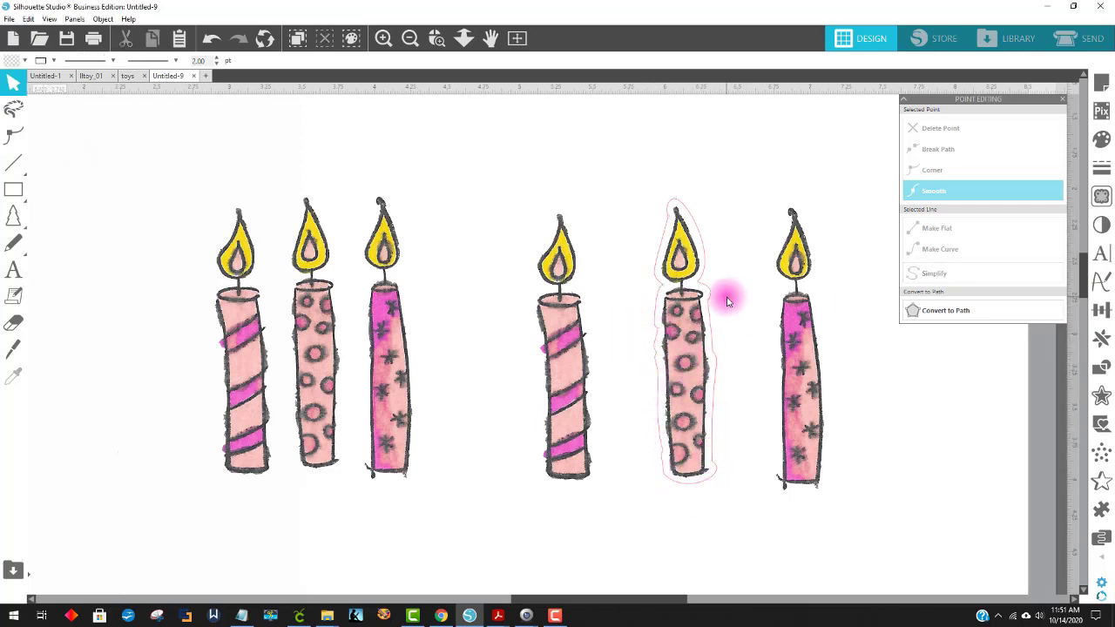
double_click(714, 298)
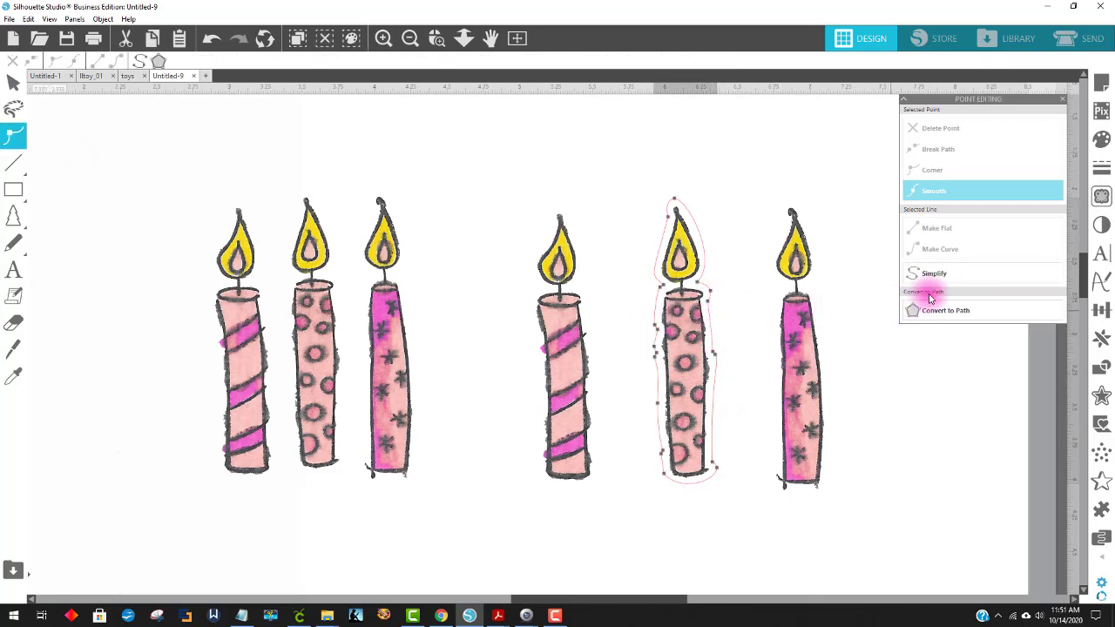
click(963, 276)
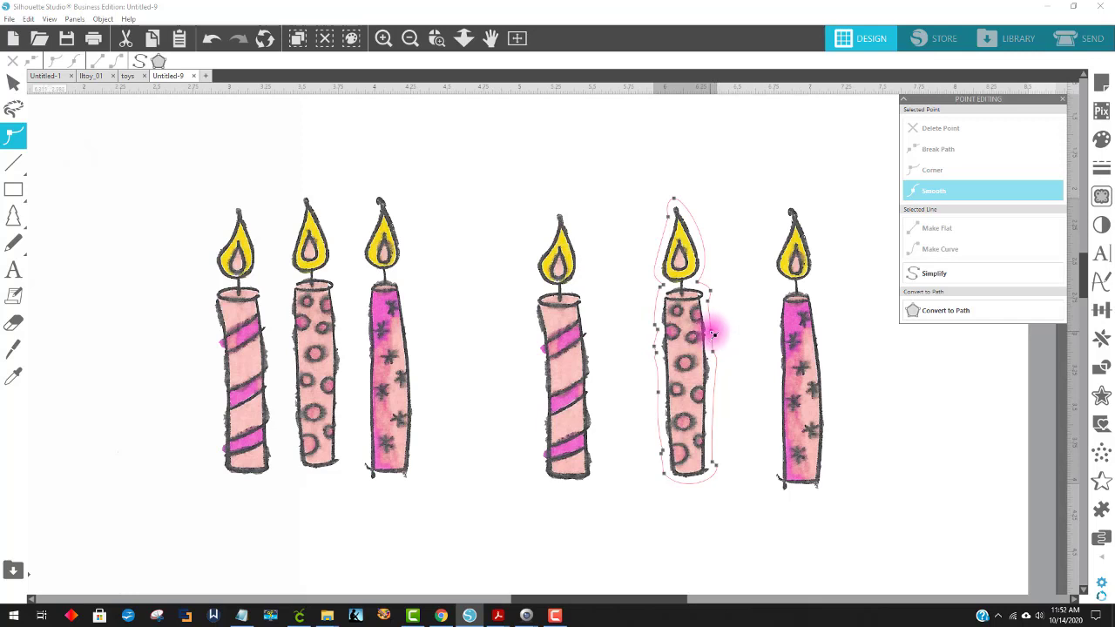
Remove the uneven points partway down both sides of the dotted candle's outline and leave point editing
click(712, 334)
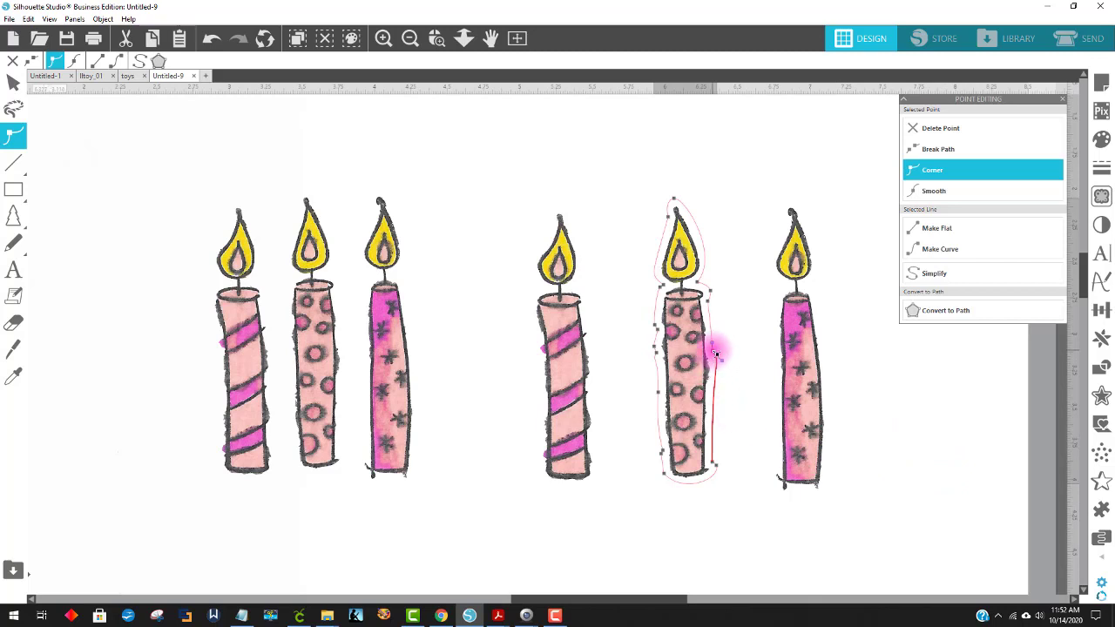
click(925, 397)
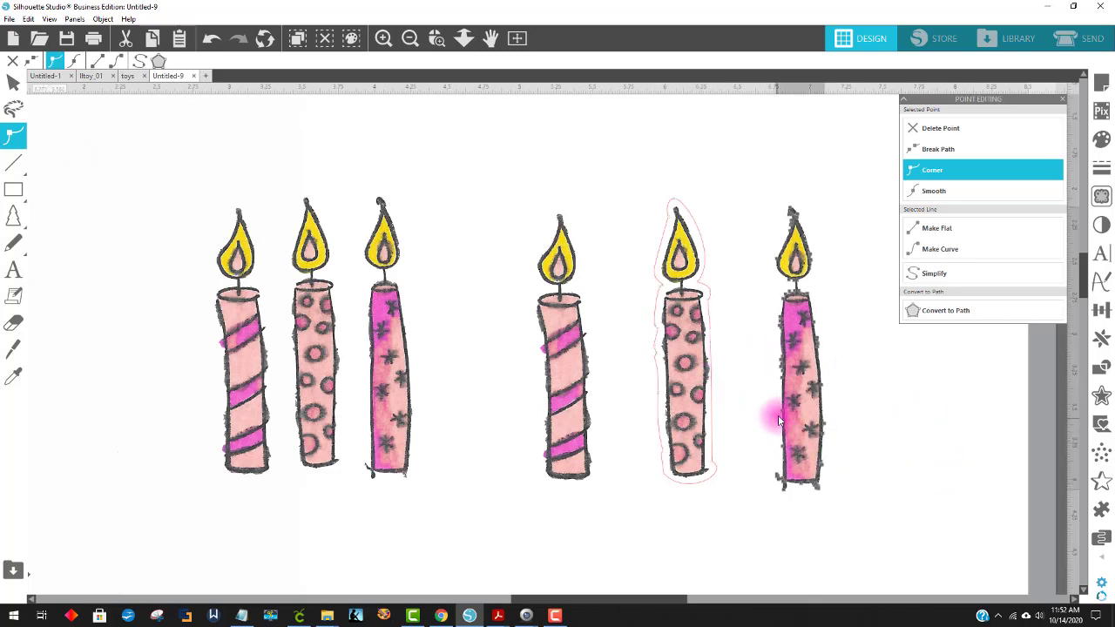
click(702, 468)
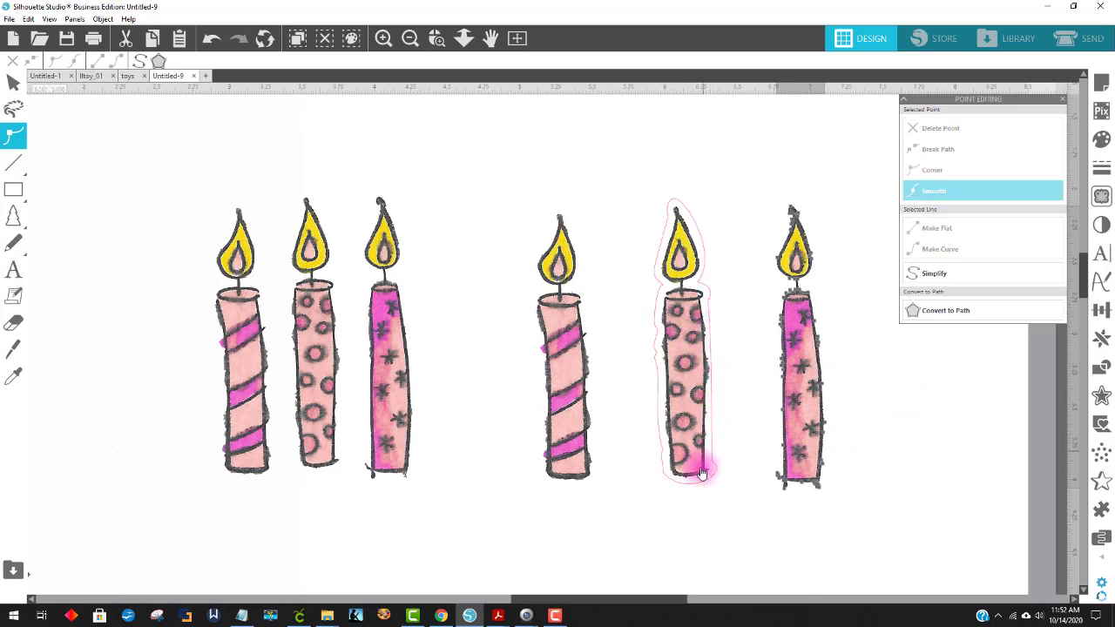
click(657, 362)
click(653, 352)
click(655, 361)
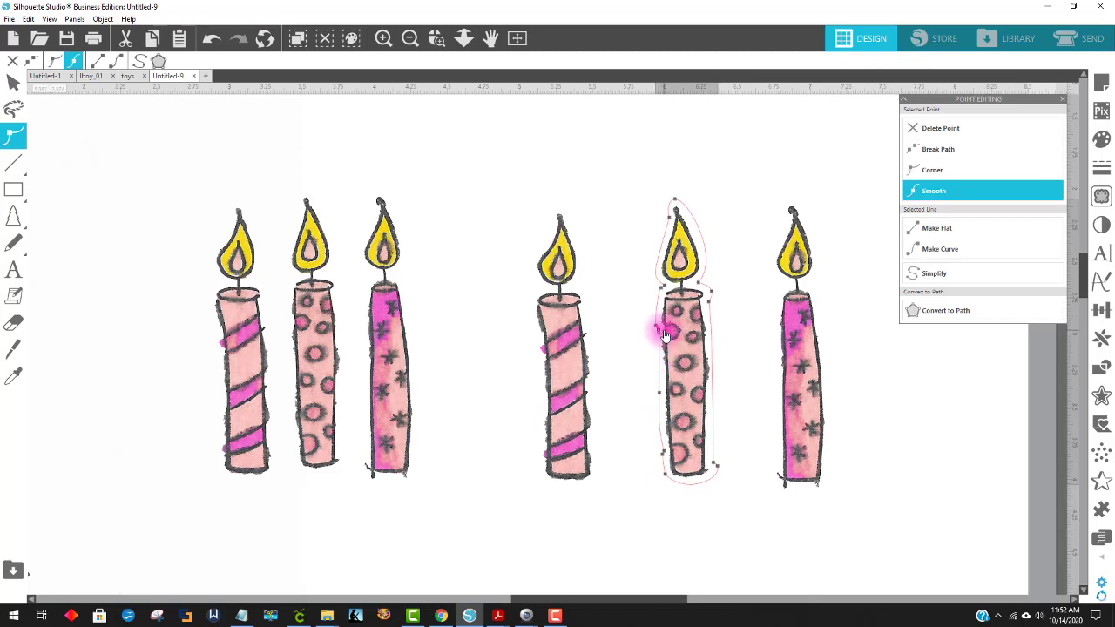
click(741, 366)
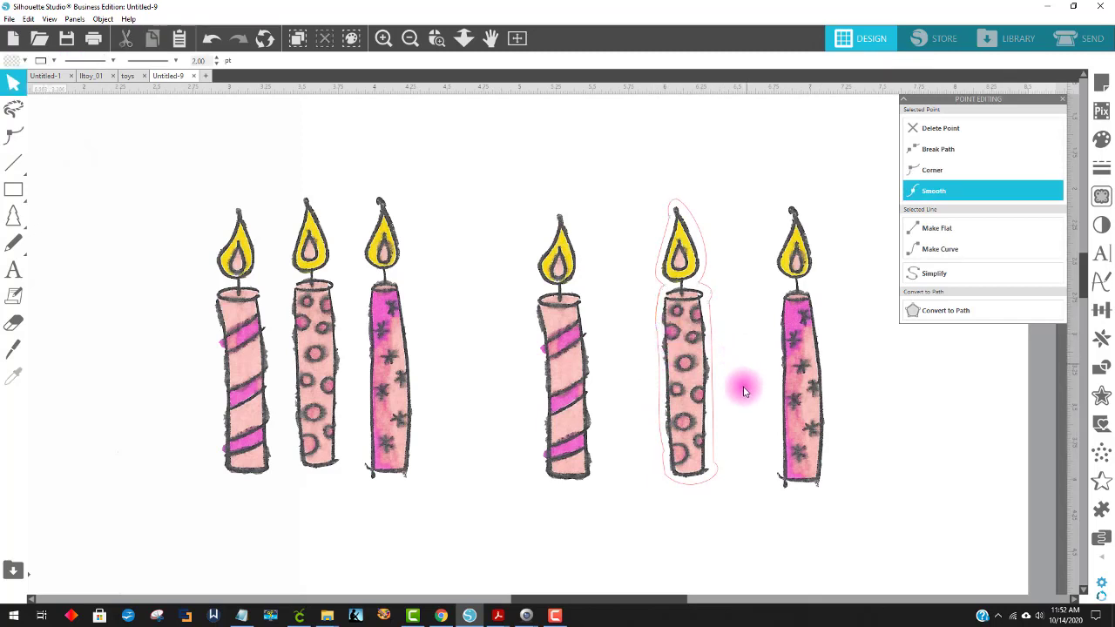
double_click(716, 469)
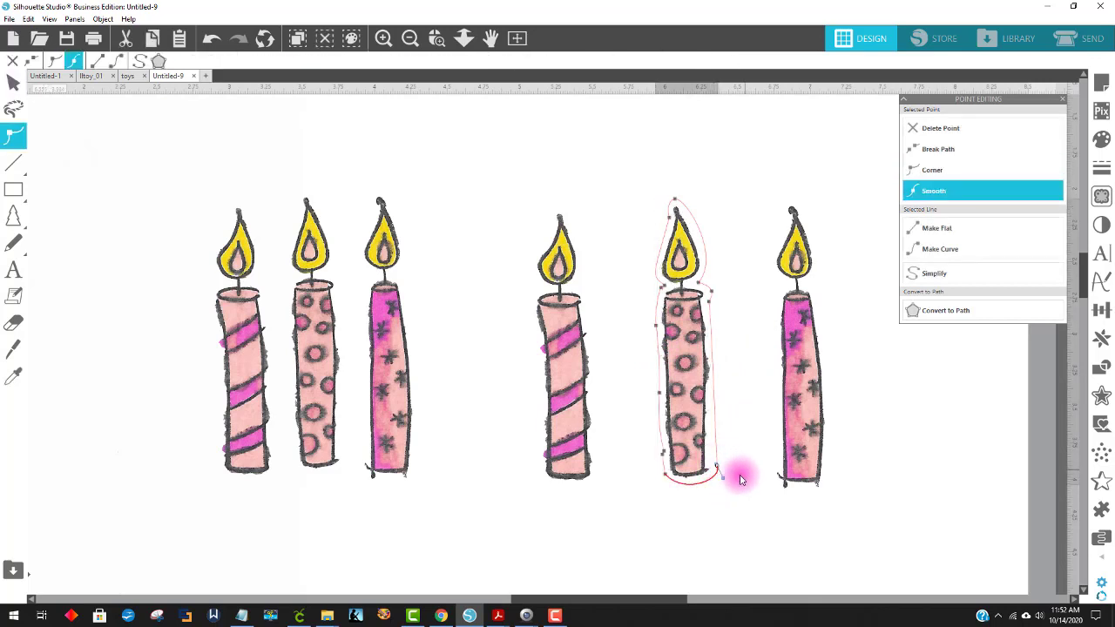
click(742, 482)
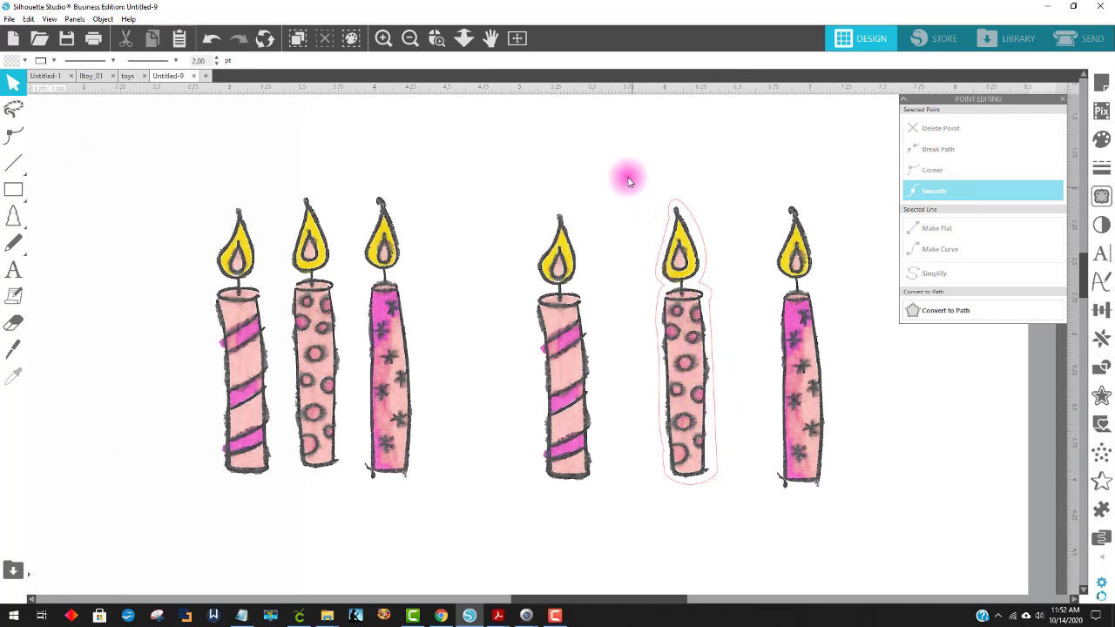
Group the dotted candle with its smoothed offset outline
click(706, 316)
right_click(704, 406)
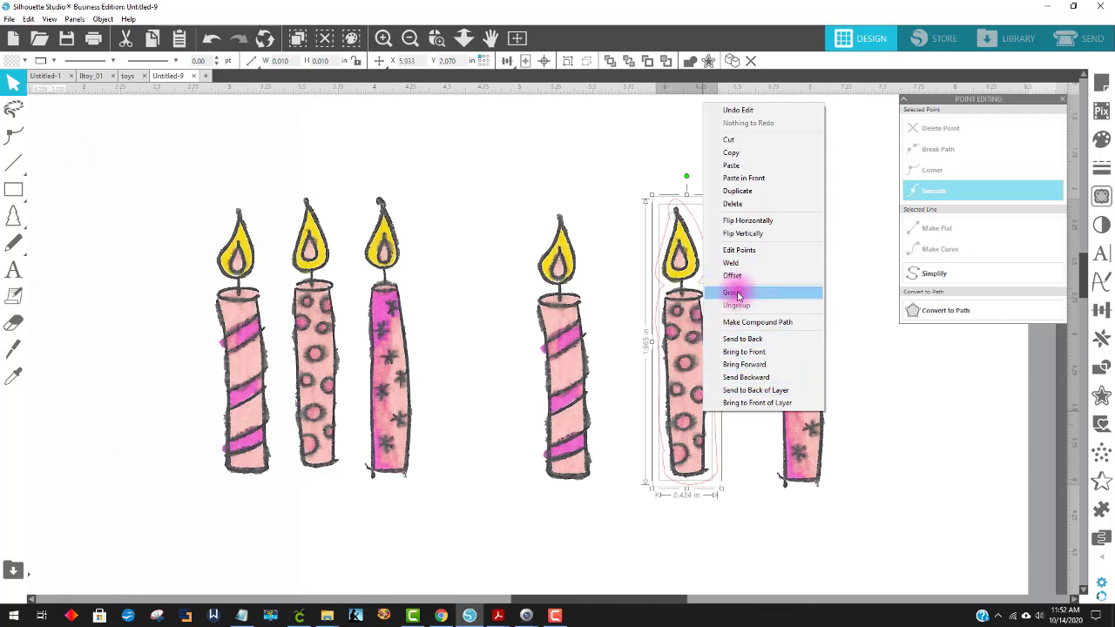
click(732, 293)
click(896, 445)
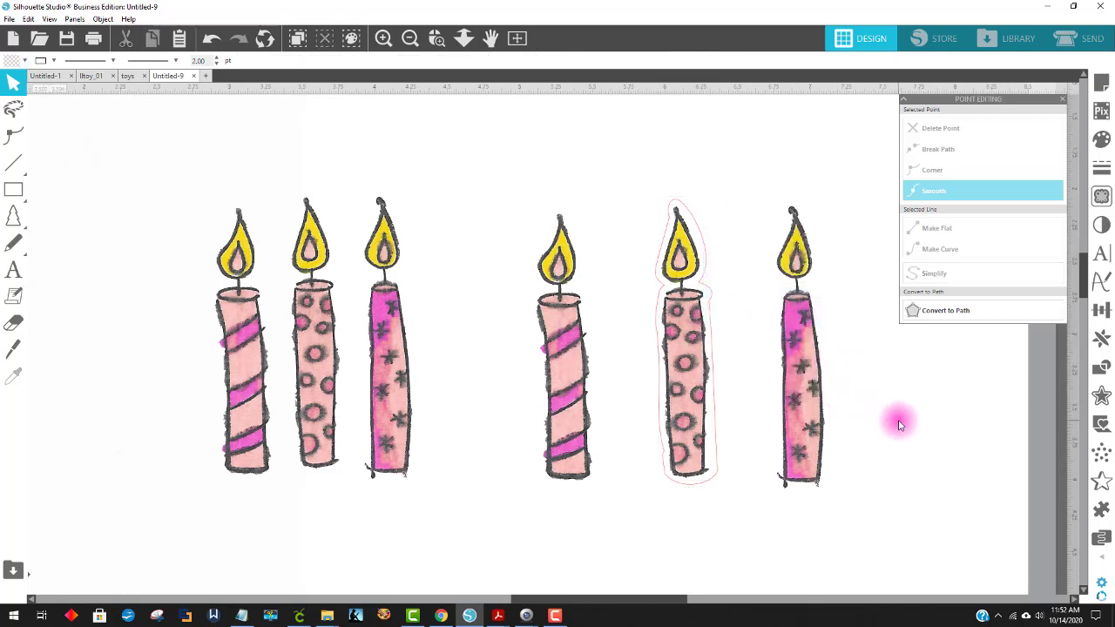
Change the line color of the grouped dotted candle's offset outline to gray
click(671, 206)
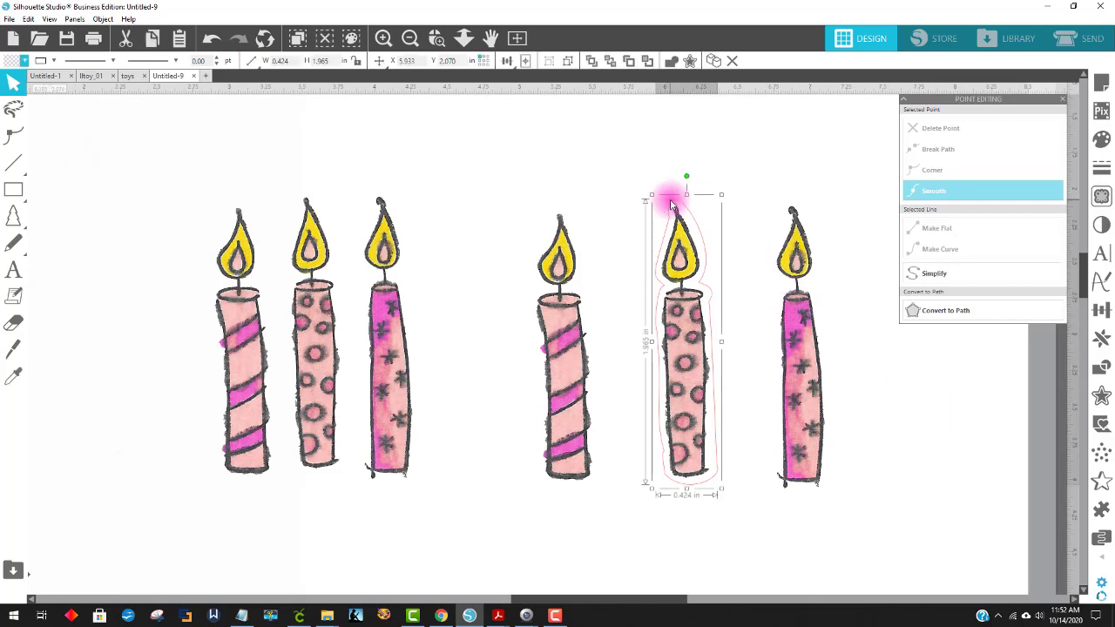
click(42, 61)
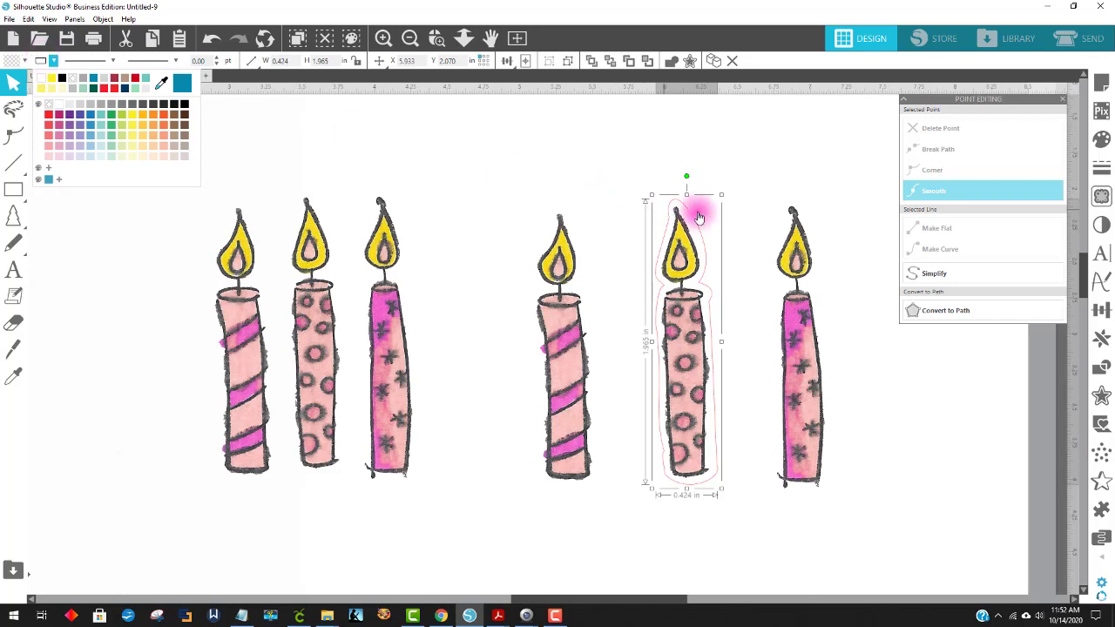
click(675, 202)
click(41, 63)
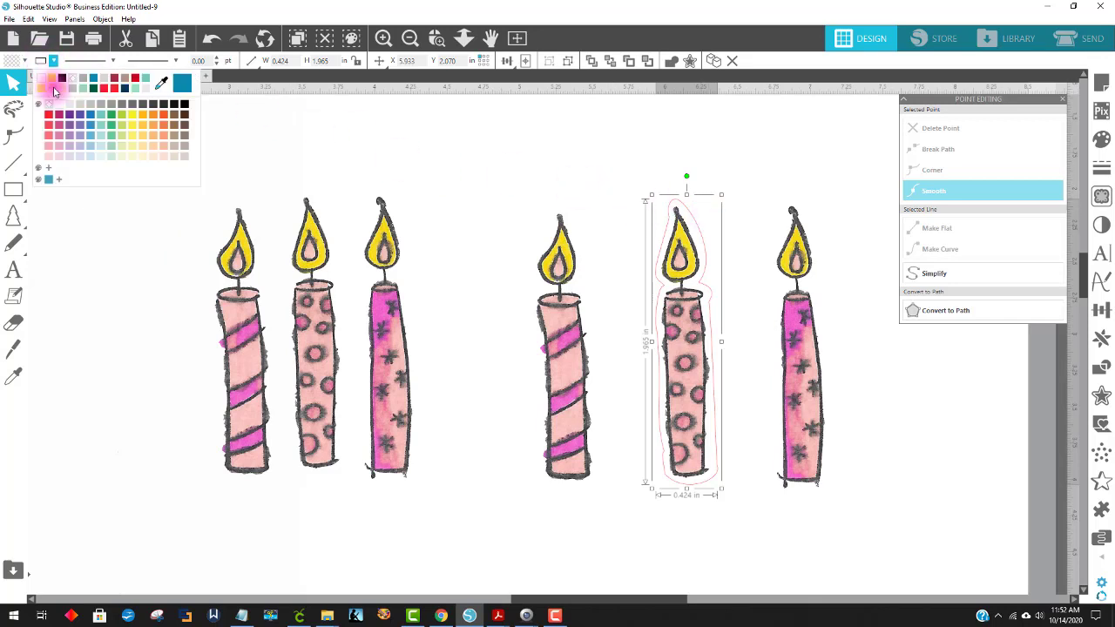
click(102, 105)
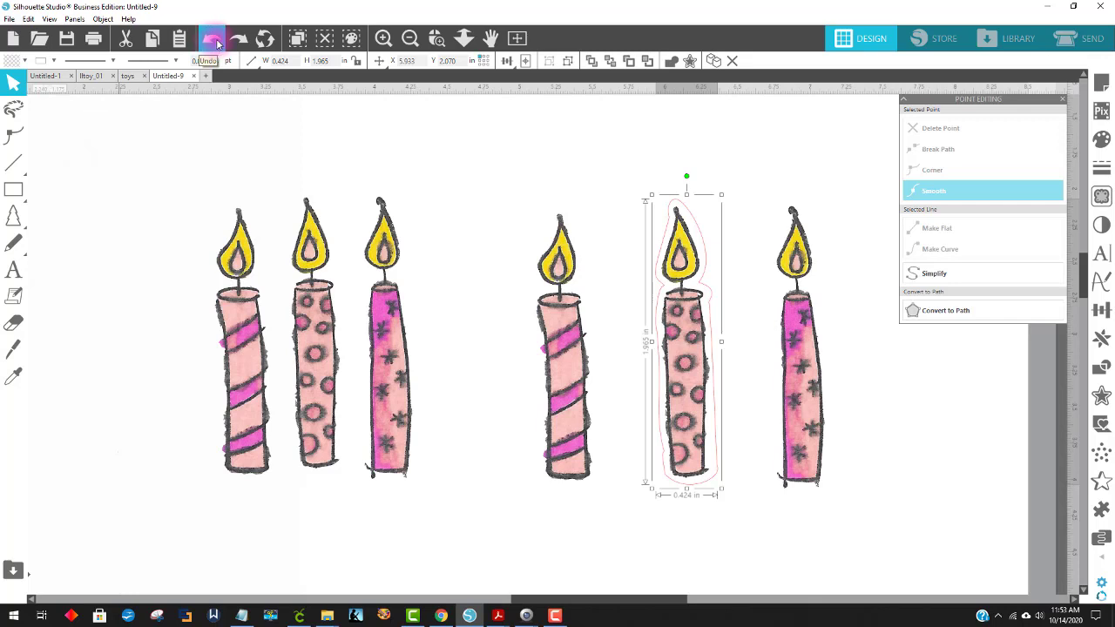
click(42, 60)
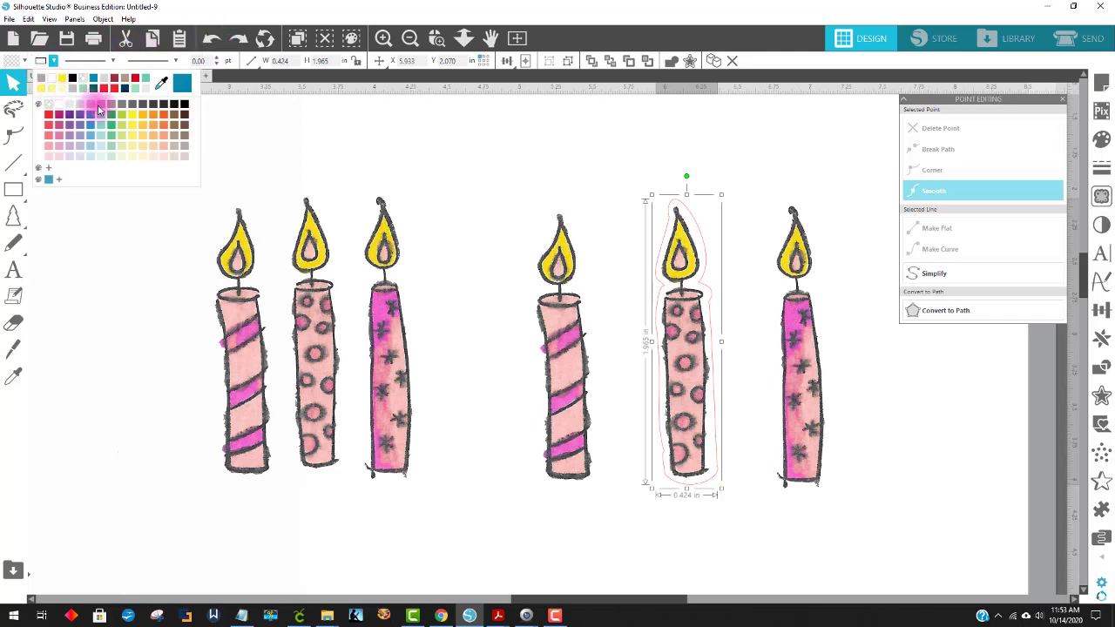
click(459, 146)
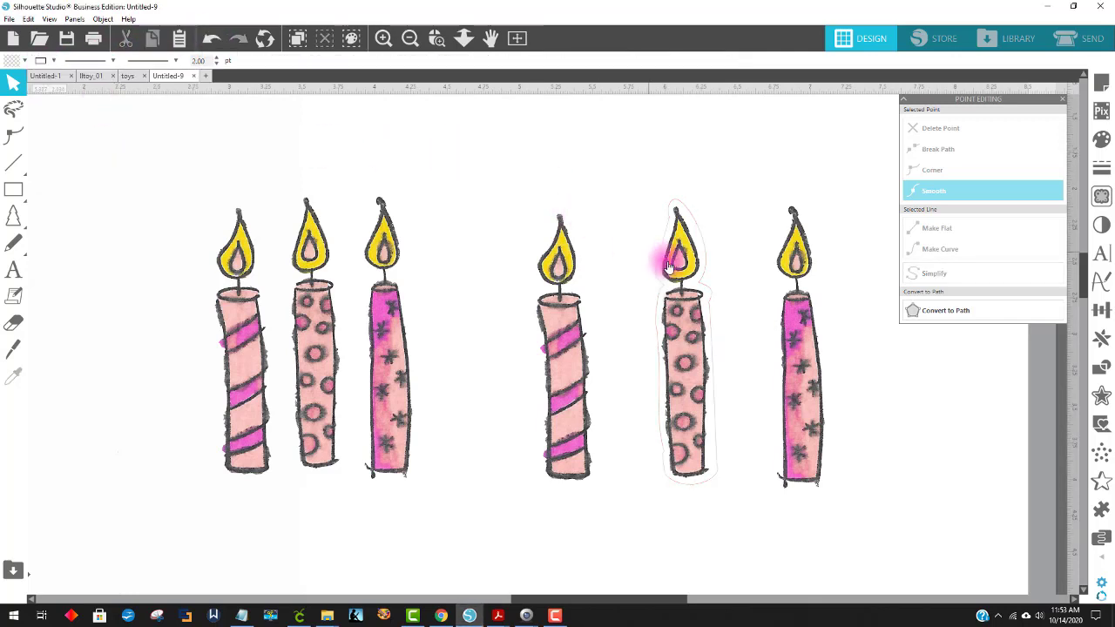
Save the selected dotted candle with its outline to the hard drive as a JPEG named candle for cricut
click(705, 297)
drag(700, 512, 702, 496)
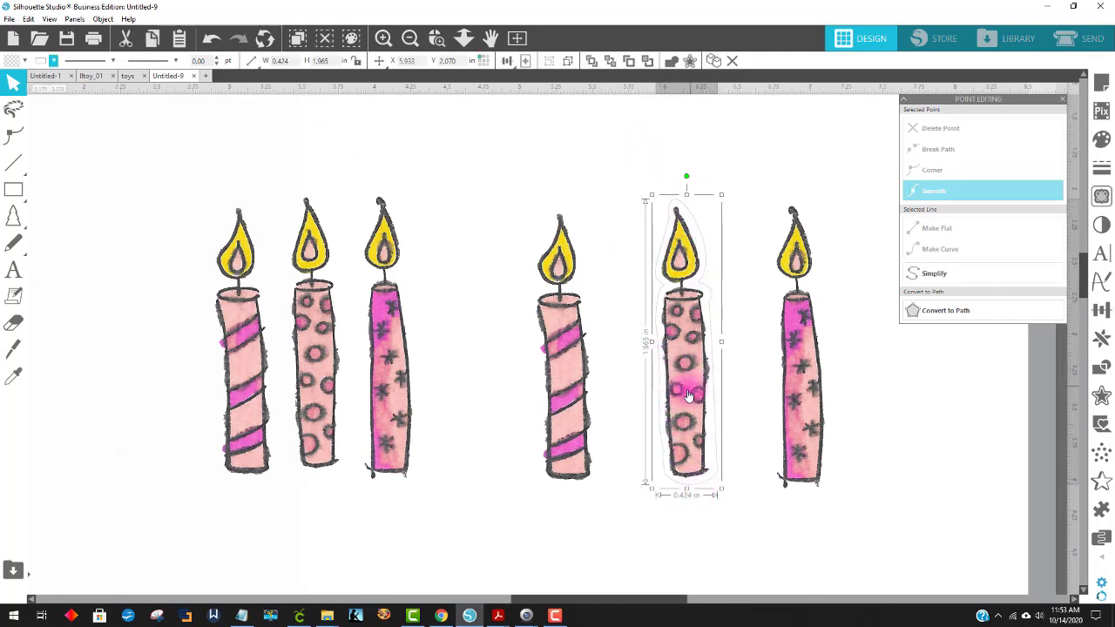
click(10, 20)
mouse_move(41, 140)
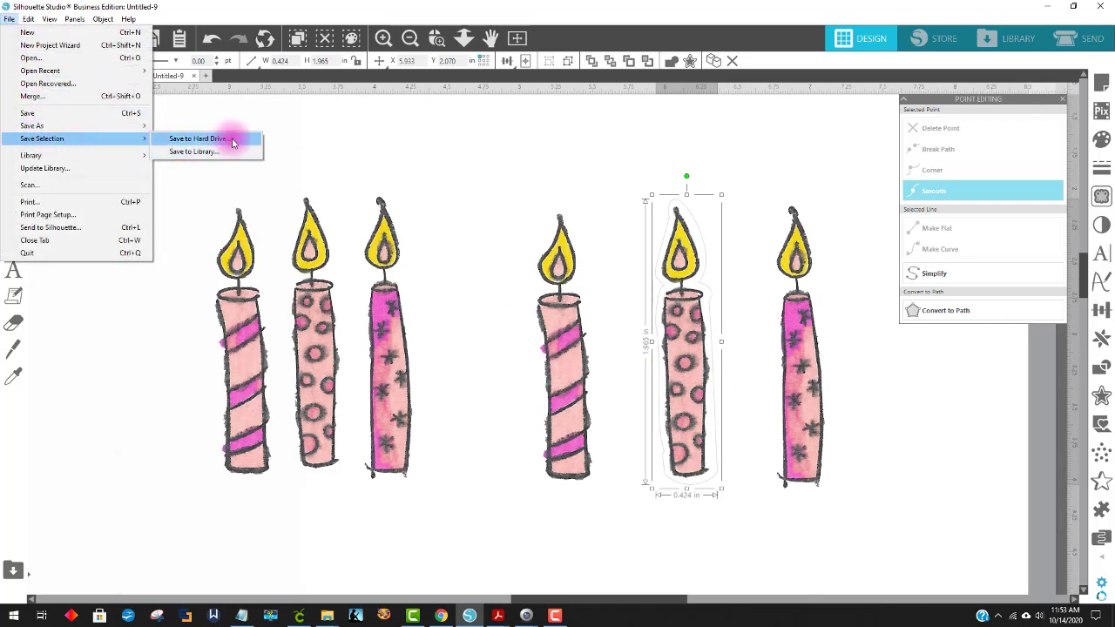
click(198, 138)
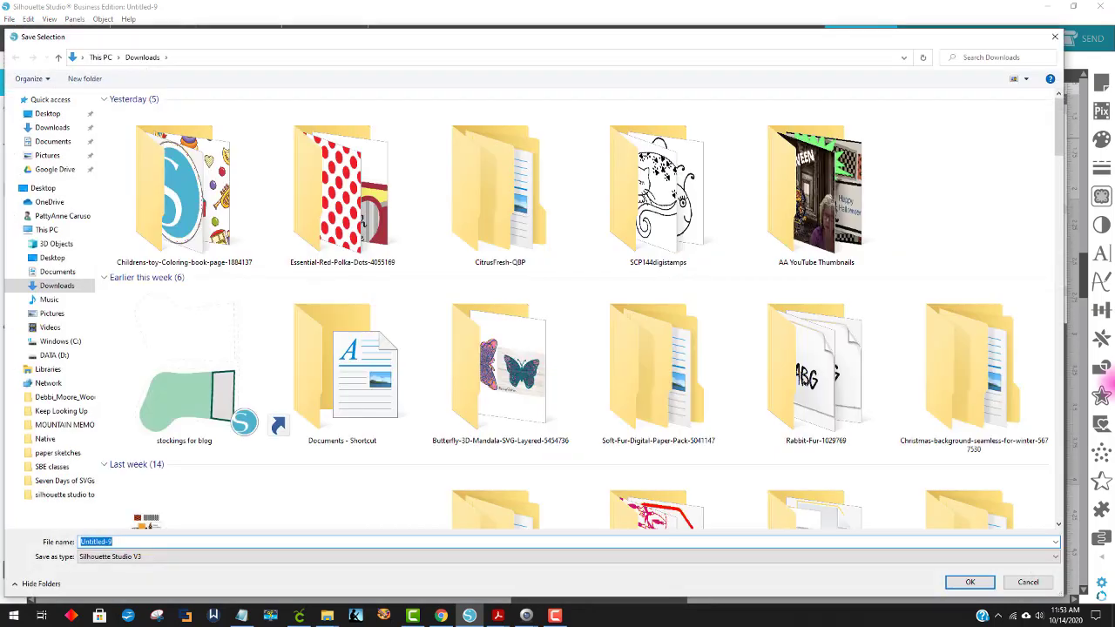
text(candle h)
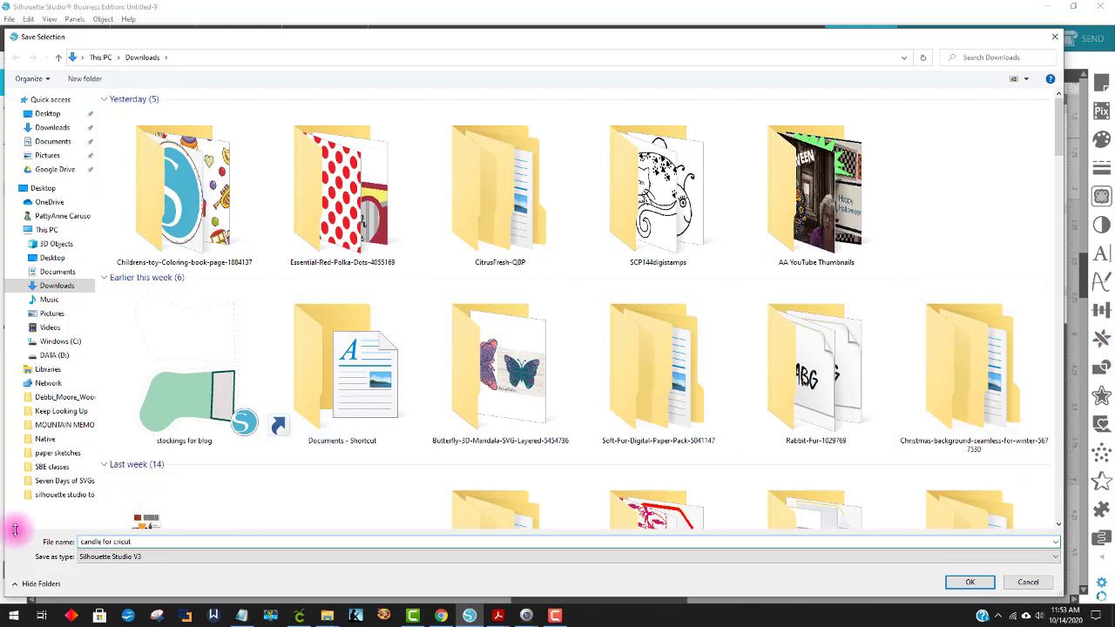
click(132, 557)
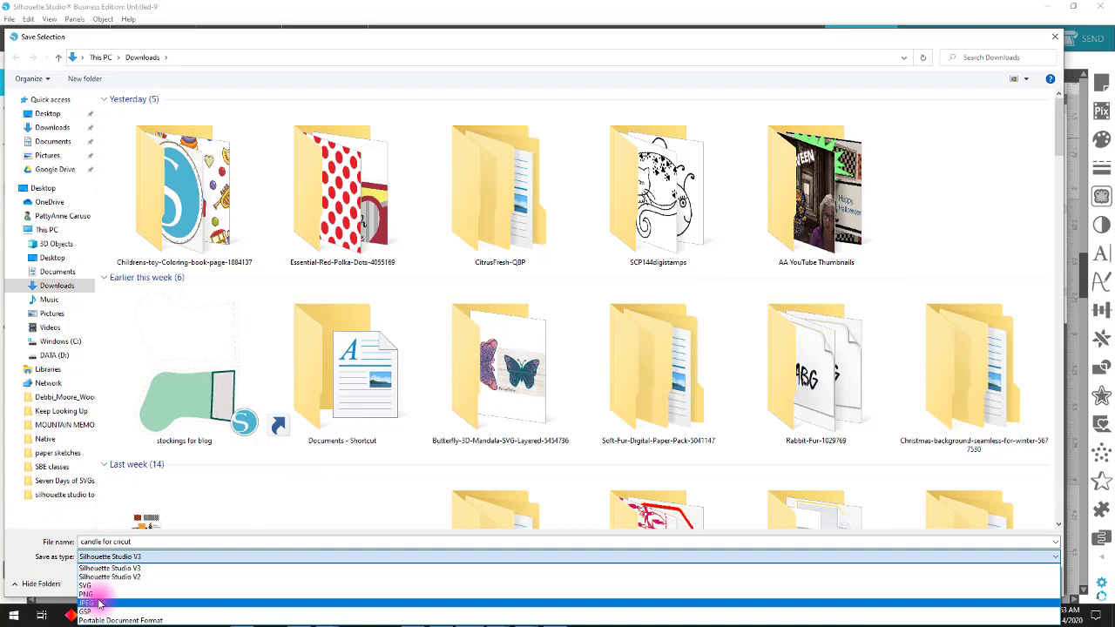
click(99, 603)
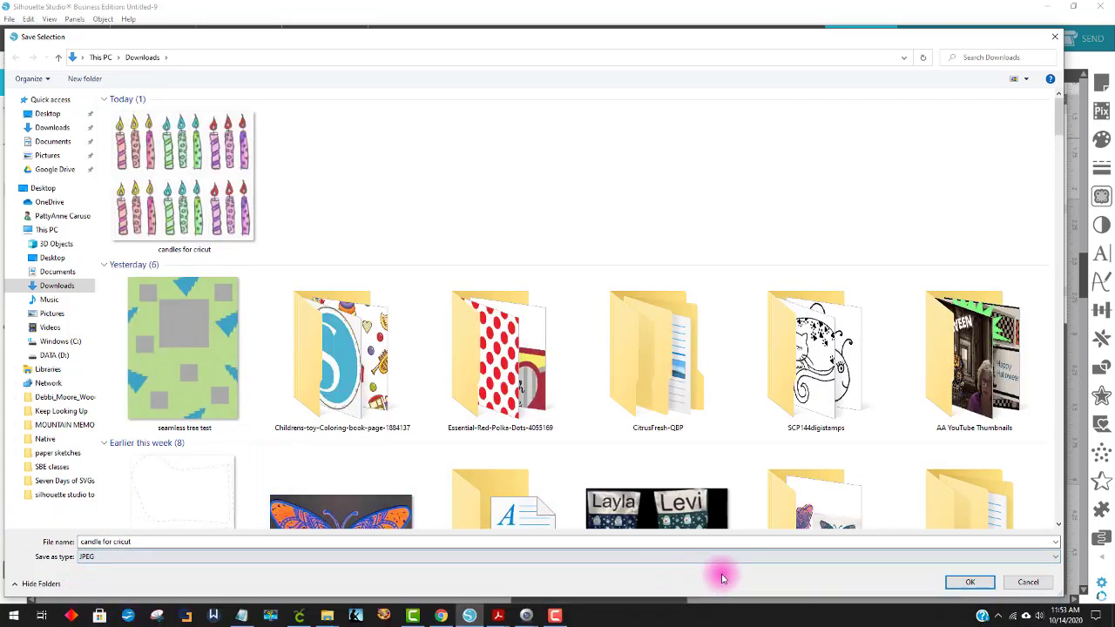
click(974, 582)
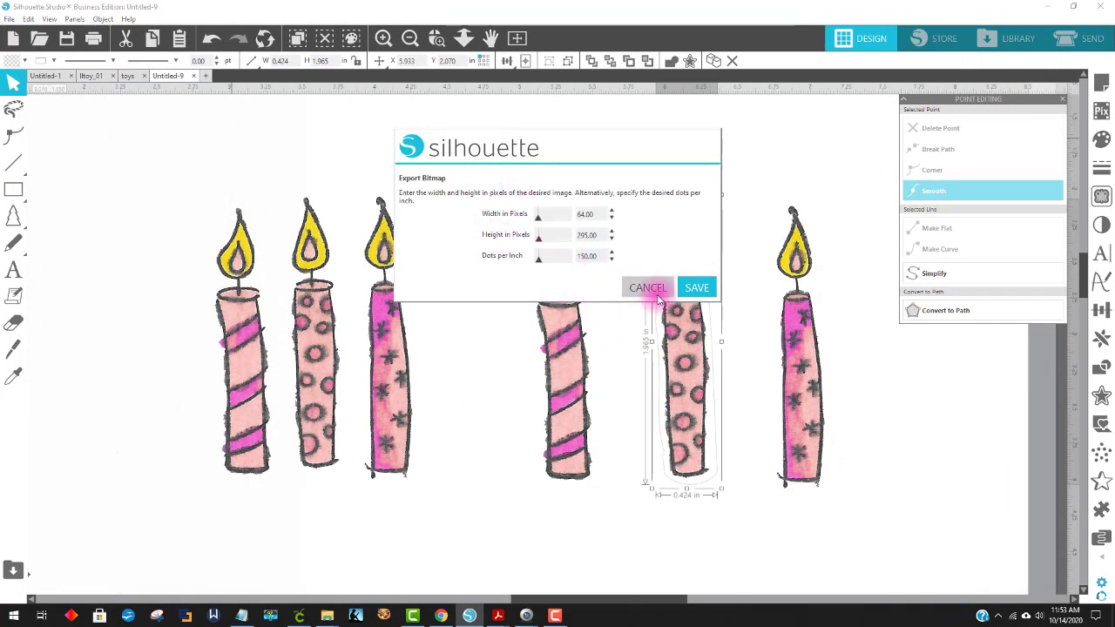
click(697, 288)
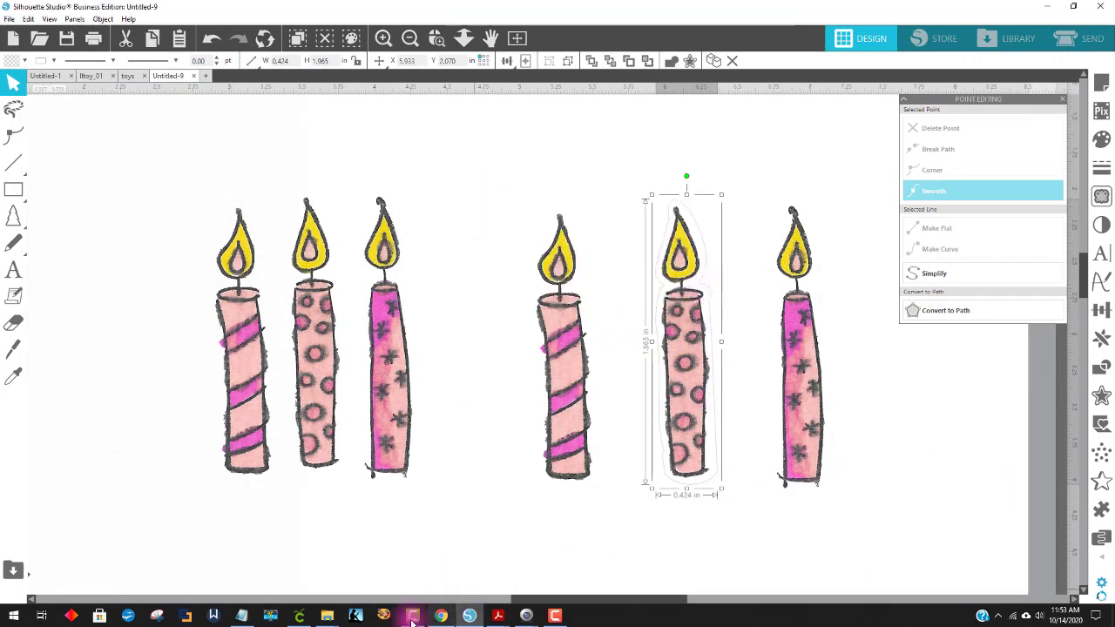
Switch to Cricut Design Space, leave the mat preview and start a new project, replacing the unsaved one
click(297, 615)
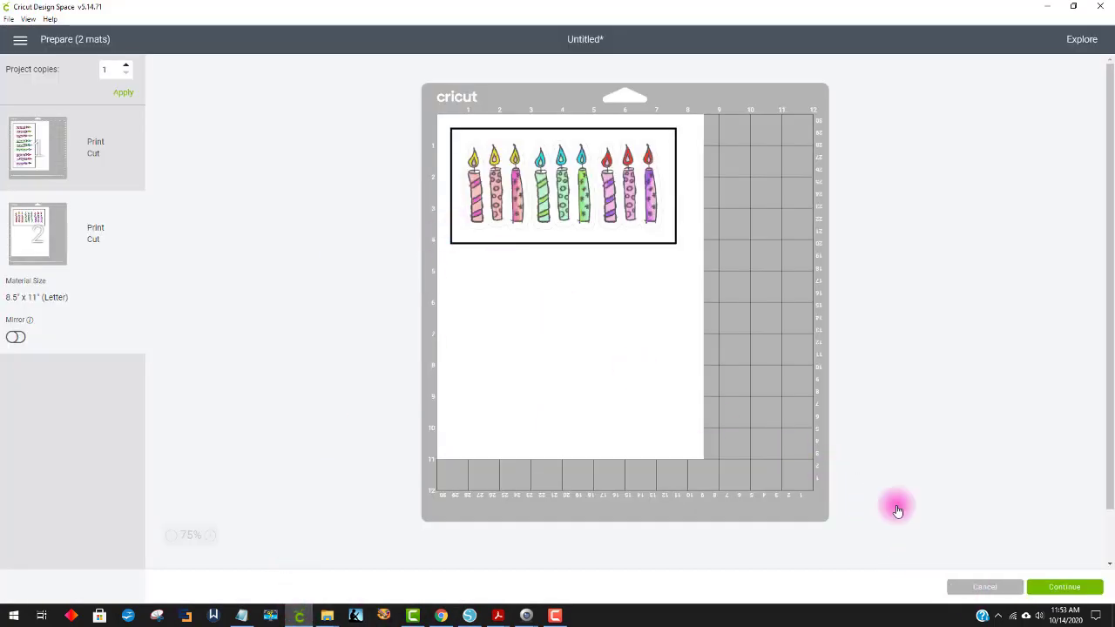
click(966, 587)
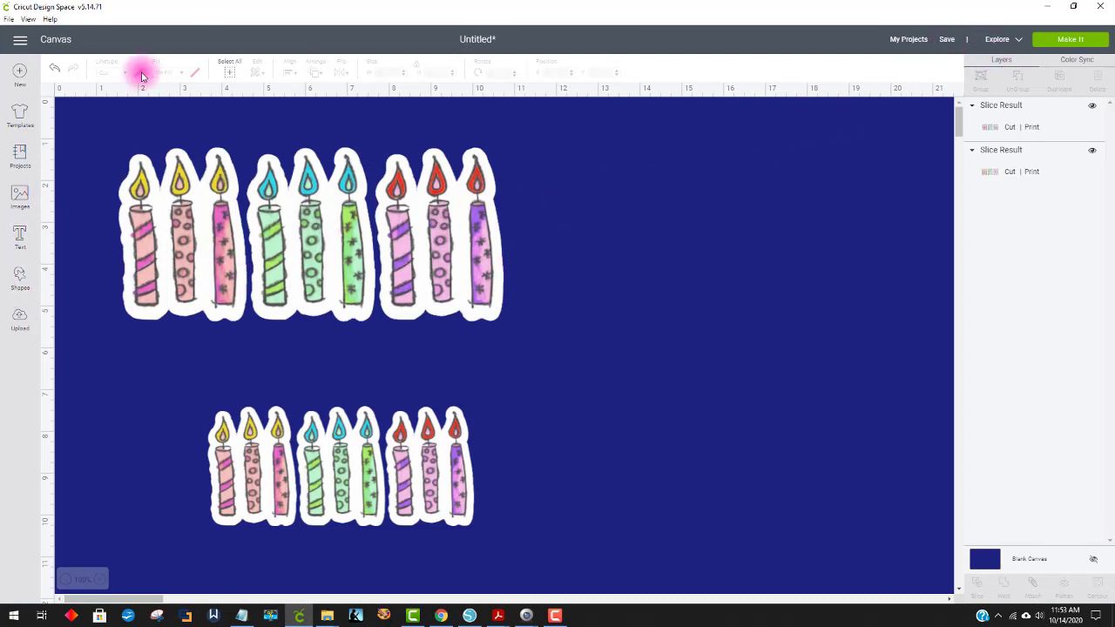
click(23, 83)
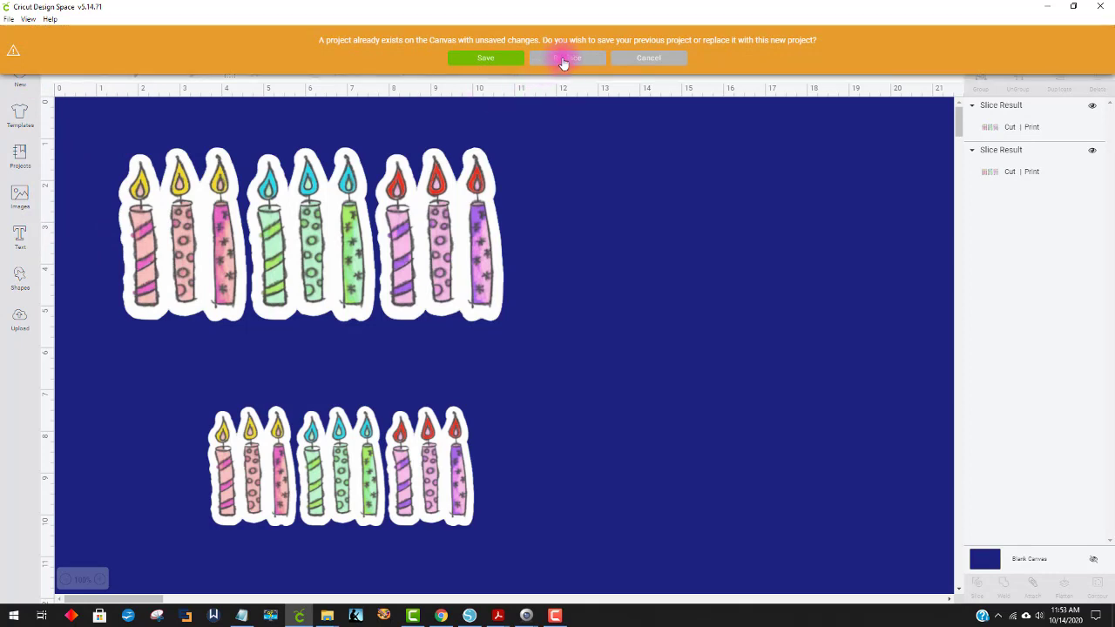
click(563, 60)
Upload the candle for cricut image from Downloads and set its image type to Complex
click(21, 321)
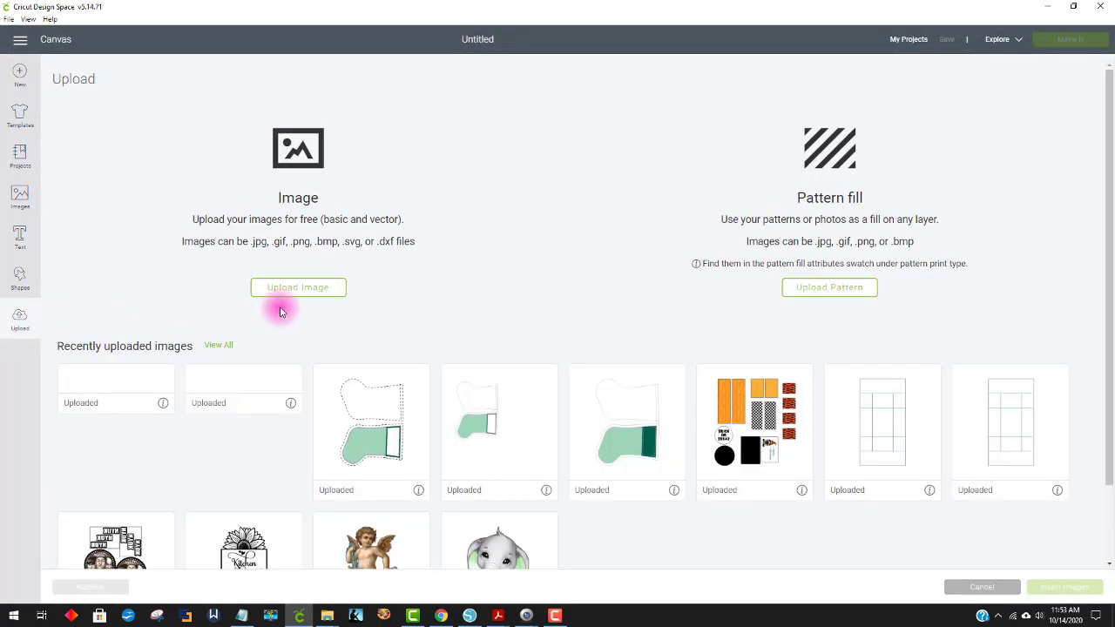
click(296, 288)
click(571, 311)
click(344, 225)
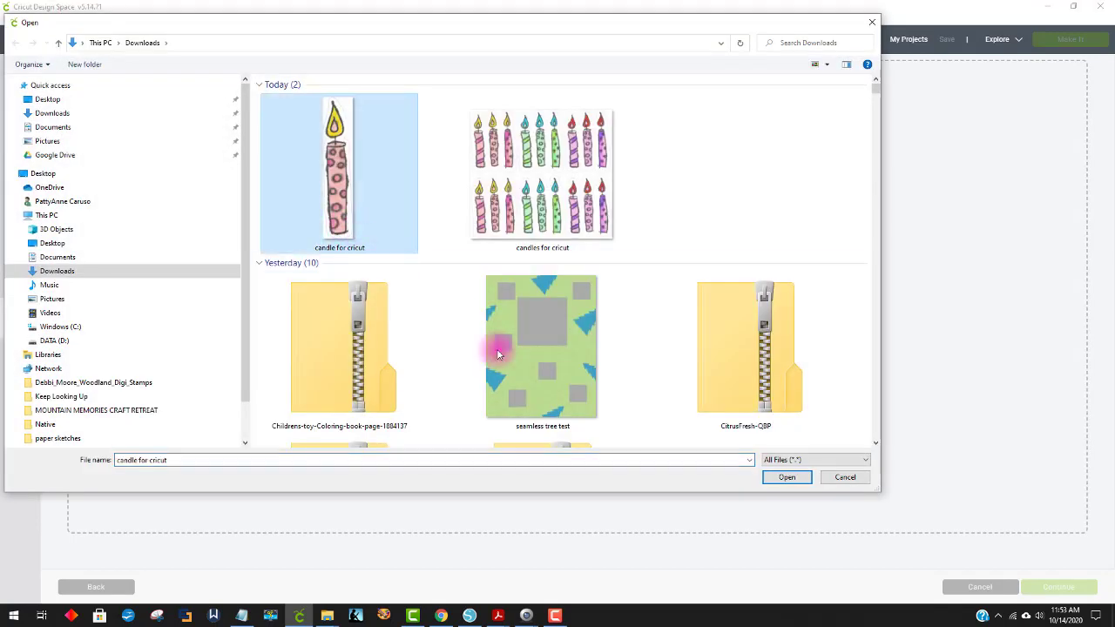
click(786, 478)
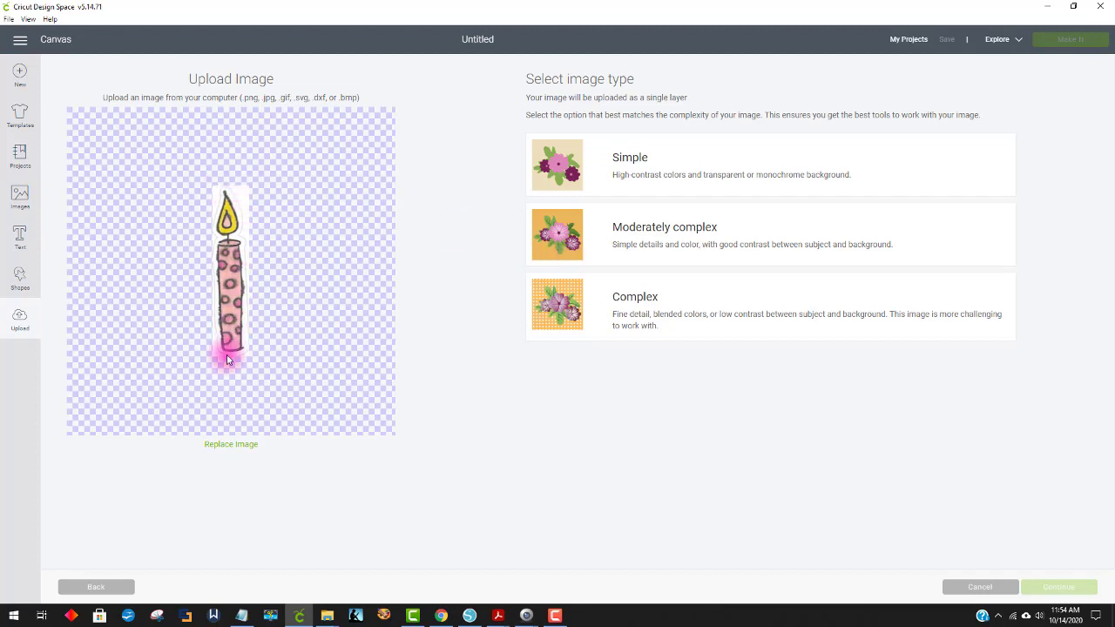
click(666, 299)
click(1058, 586)
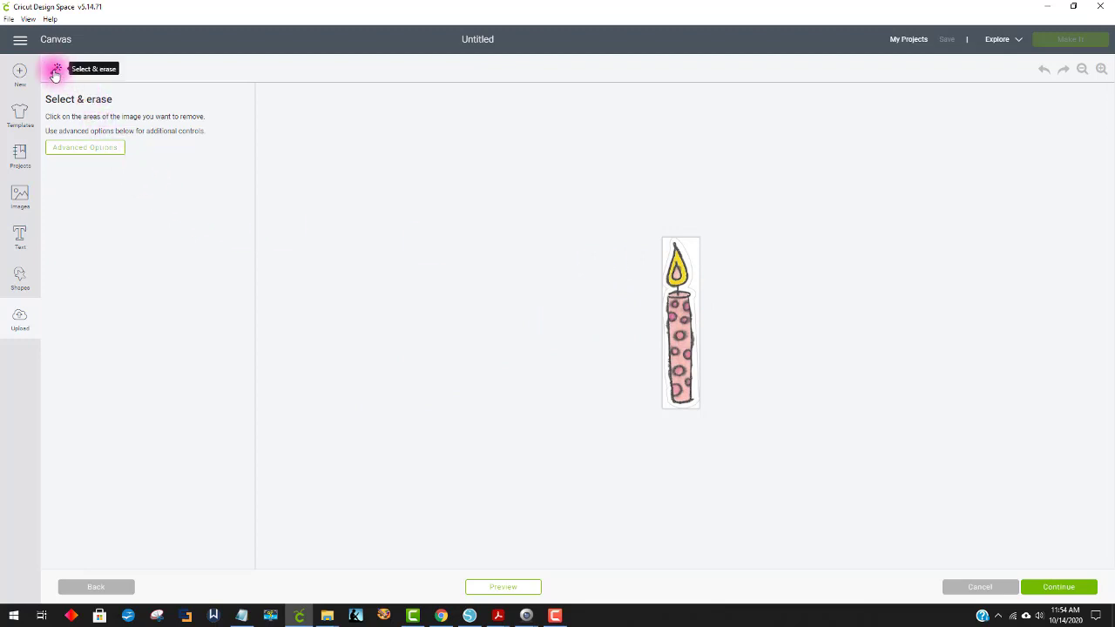
Try to erase the white background outside the dotted candle's outline, and undo each erasure
click(694, 244)
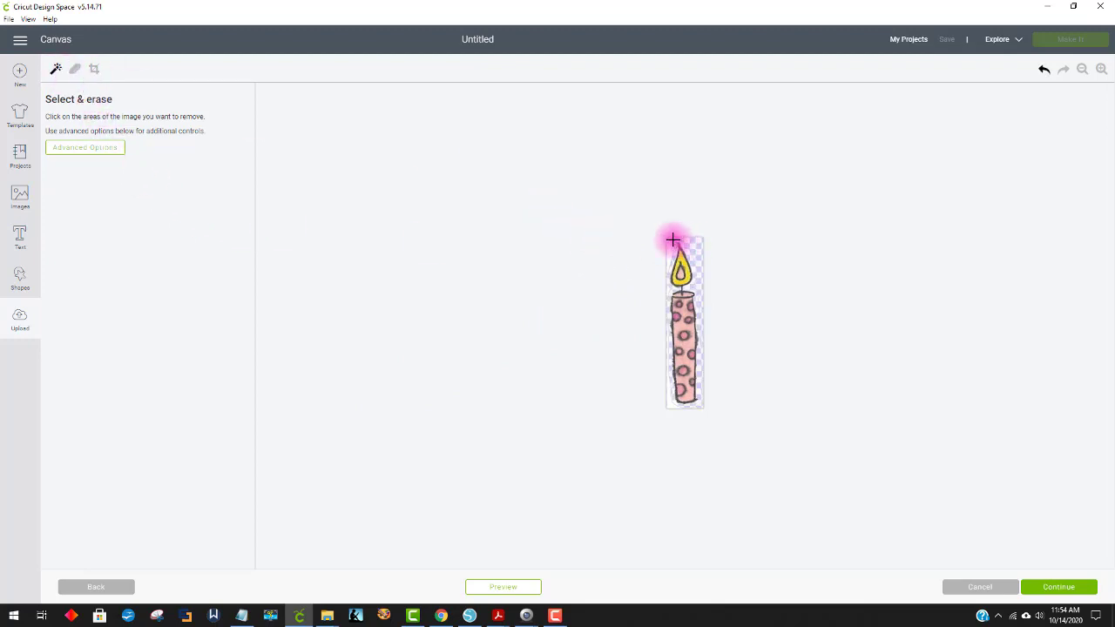
click(1101, 71)
click(1101, 71)
click(1101, 71)
click(1101, 71)
click(1101, 72)
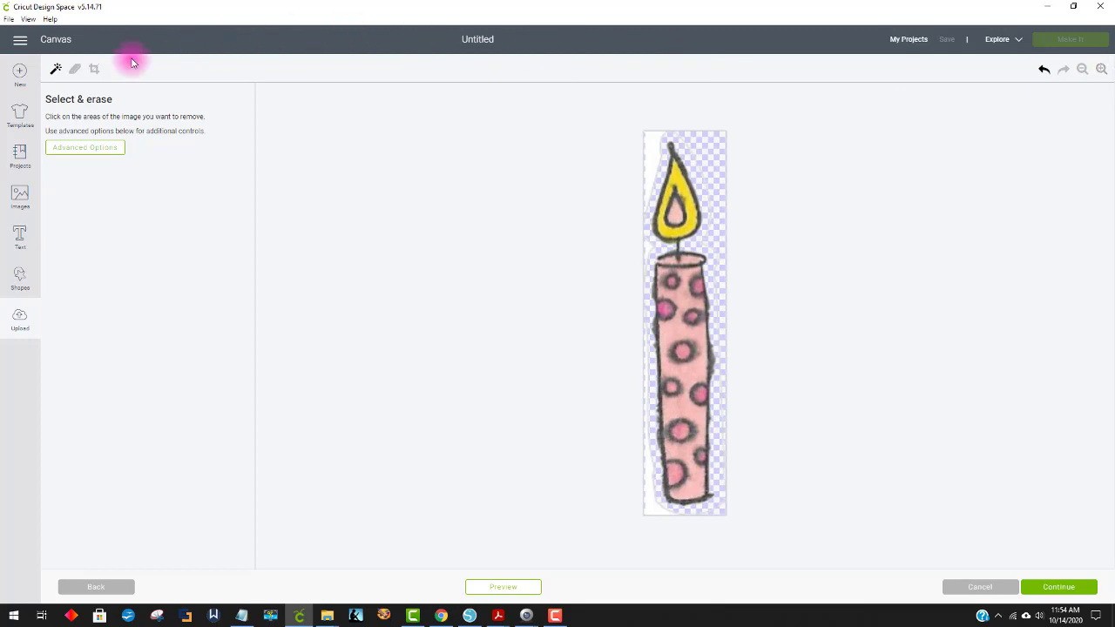
click(1043, 71)
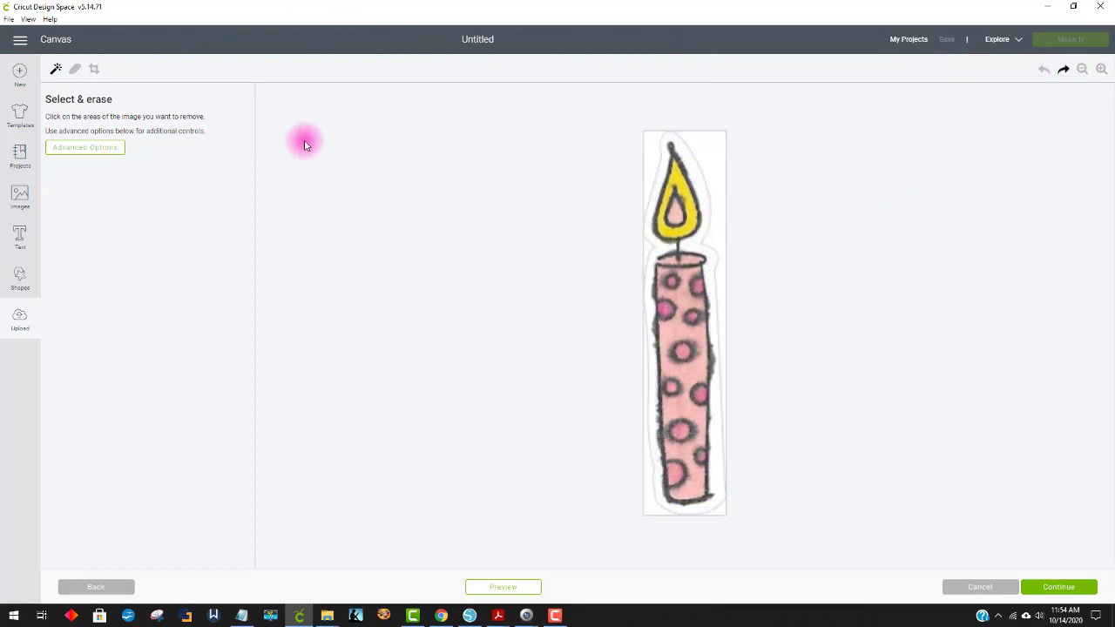
click(698, 142)
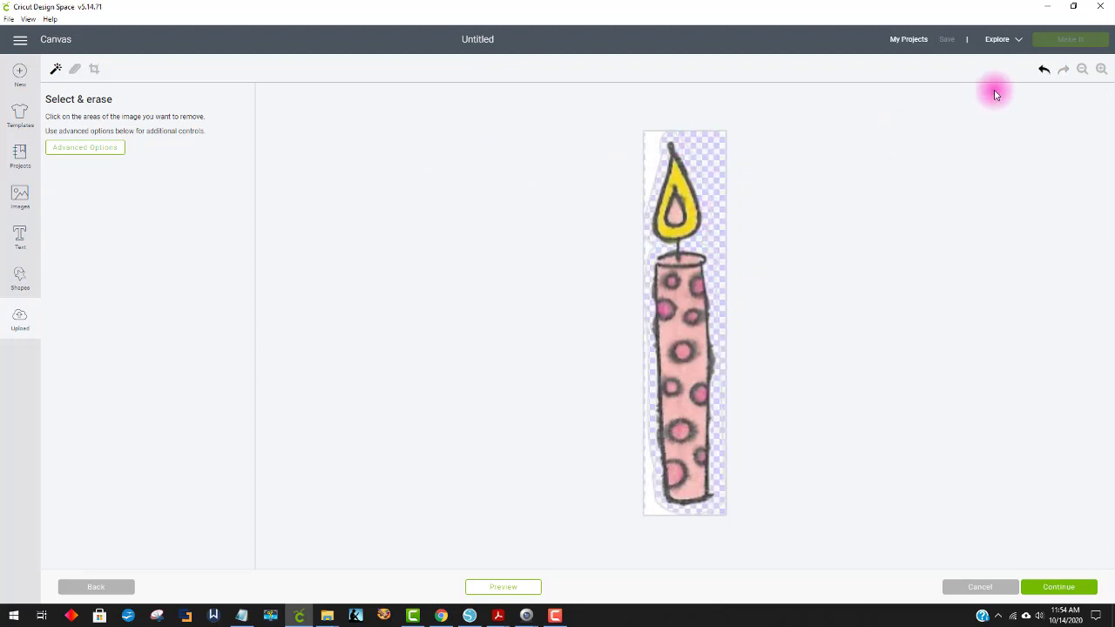
click(1044, 71)
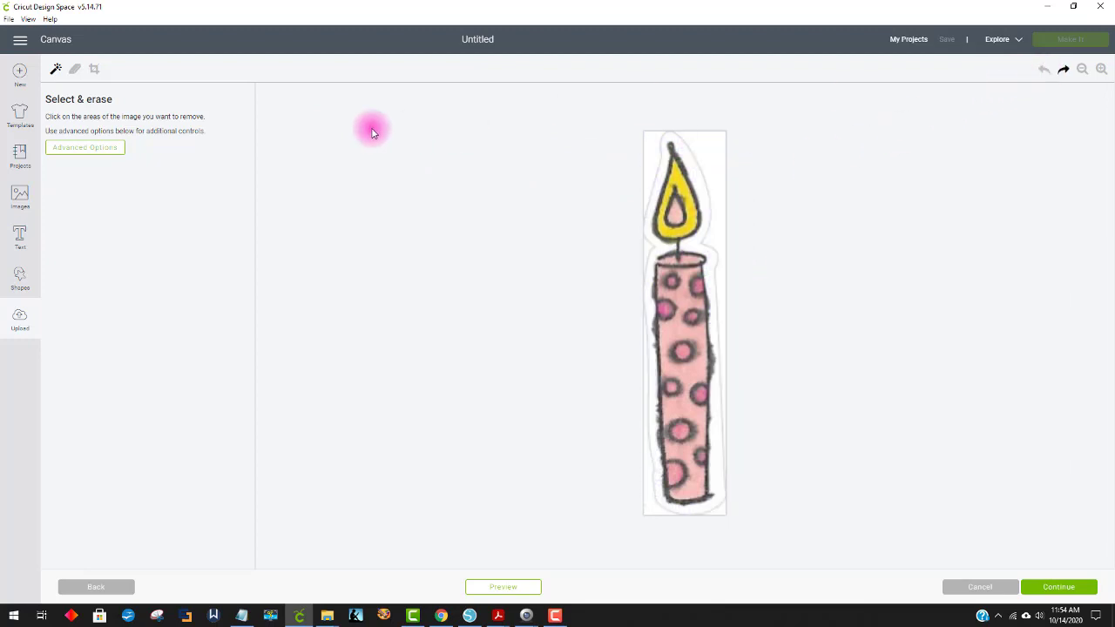
Set the Select & erase color tolerance to 8 and erase the white background outside the candle's outline
click(104, 154)
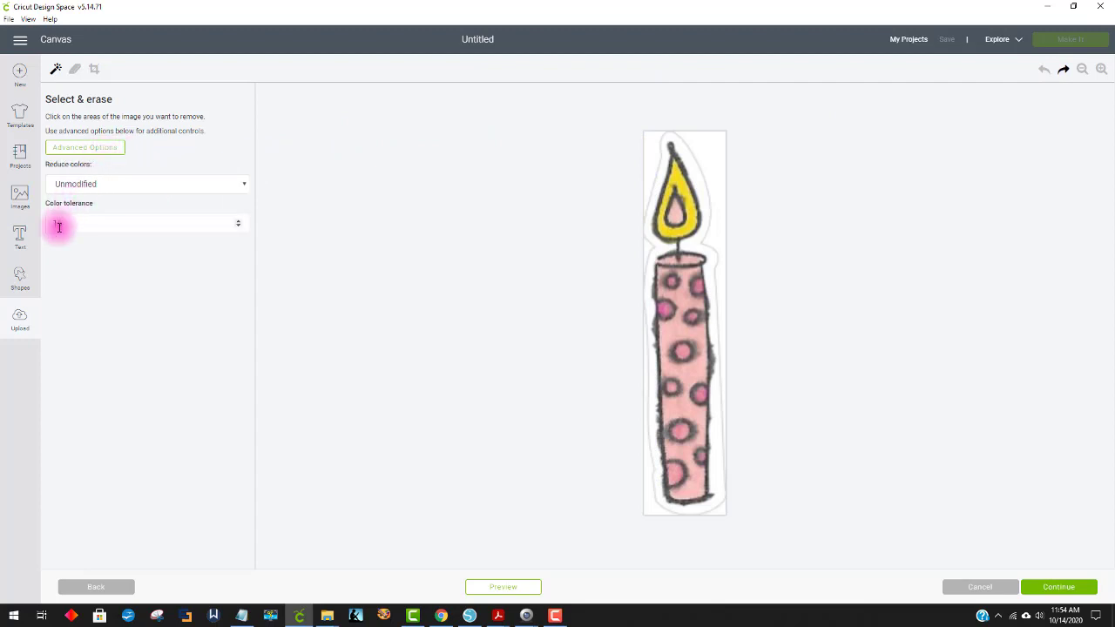
drag(69, 224, 24, 218)
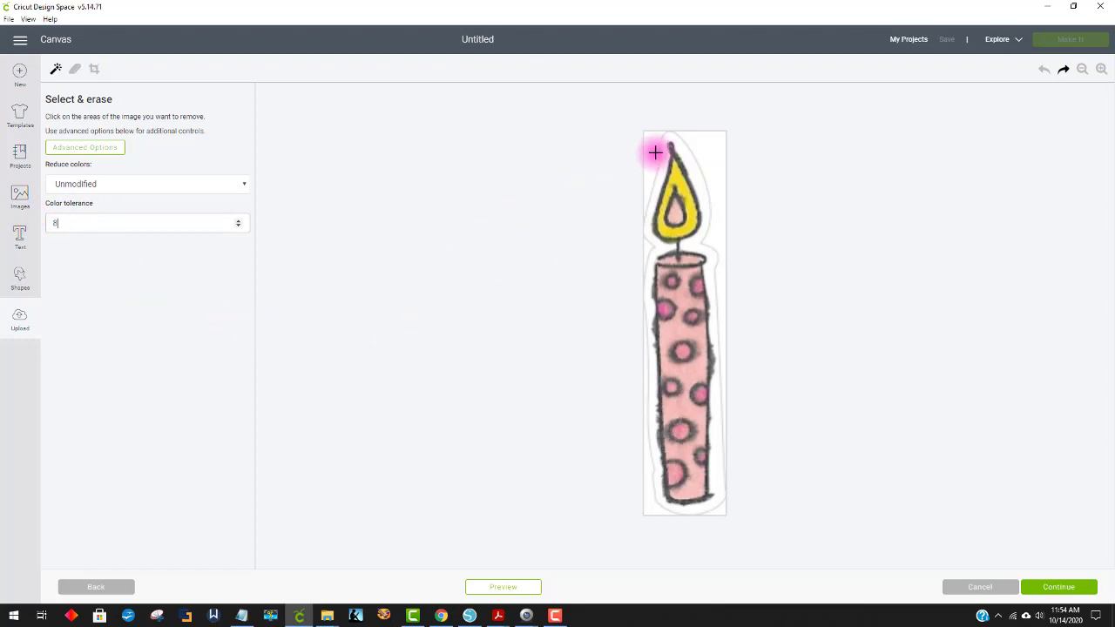
click(709, 139)
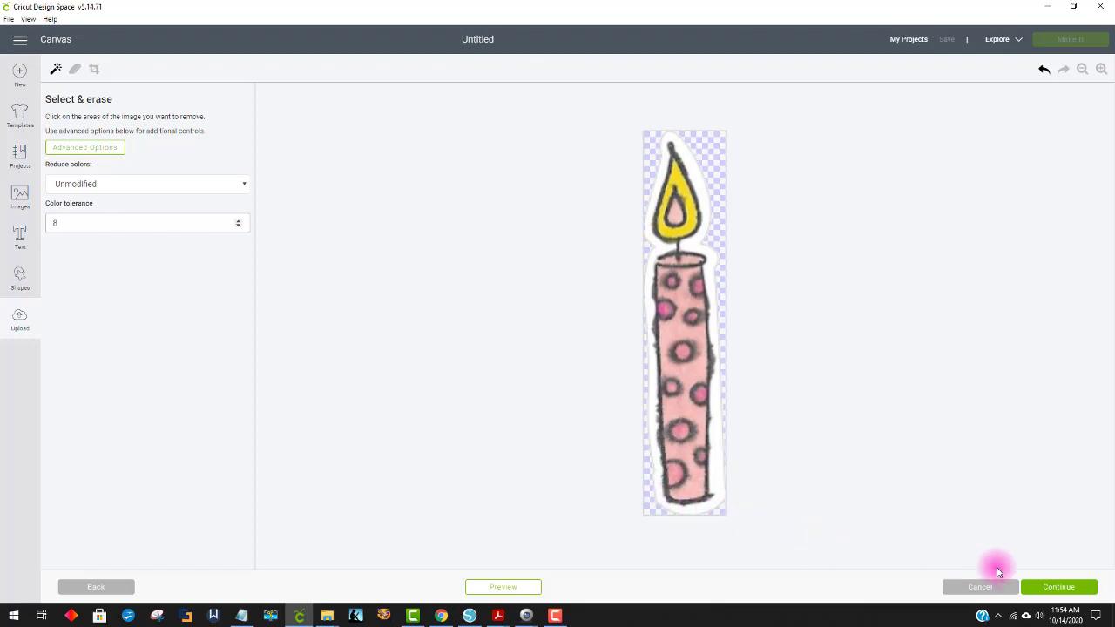
Save the cleaned candle as a Print Then Cut image and insert it on the canvas
click(1071, 586)
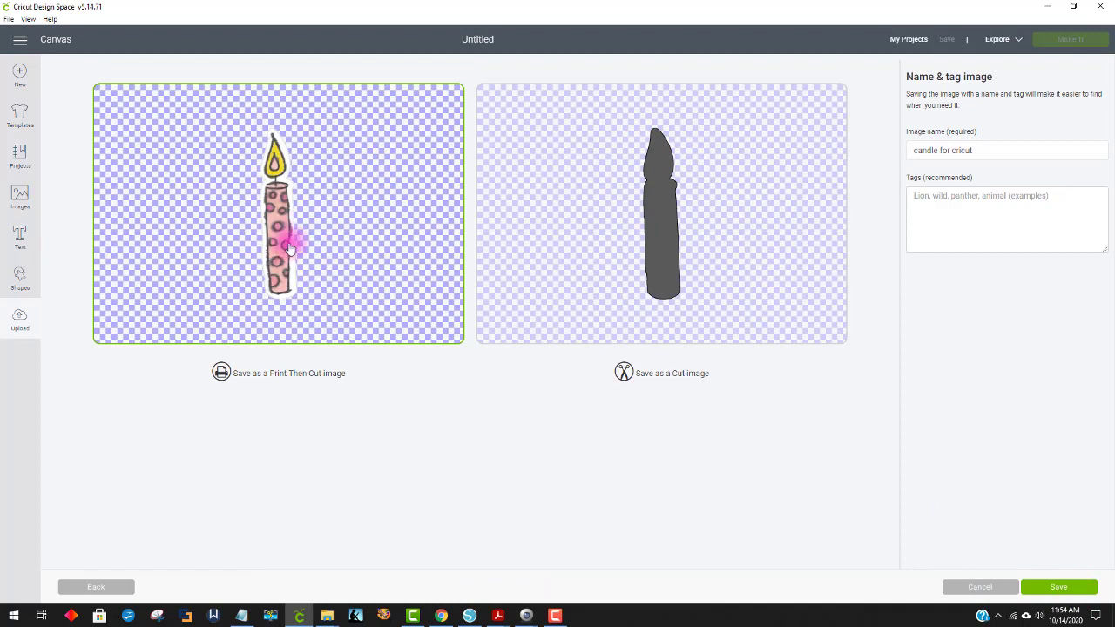
click(1061, 590)
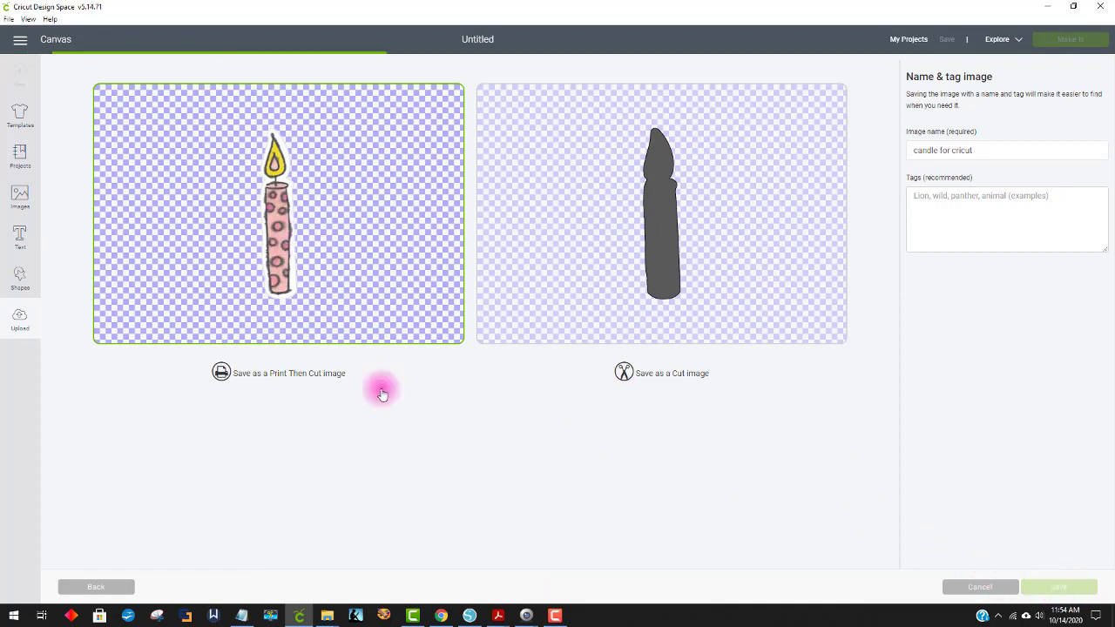
click(118, 409)
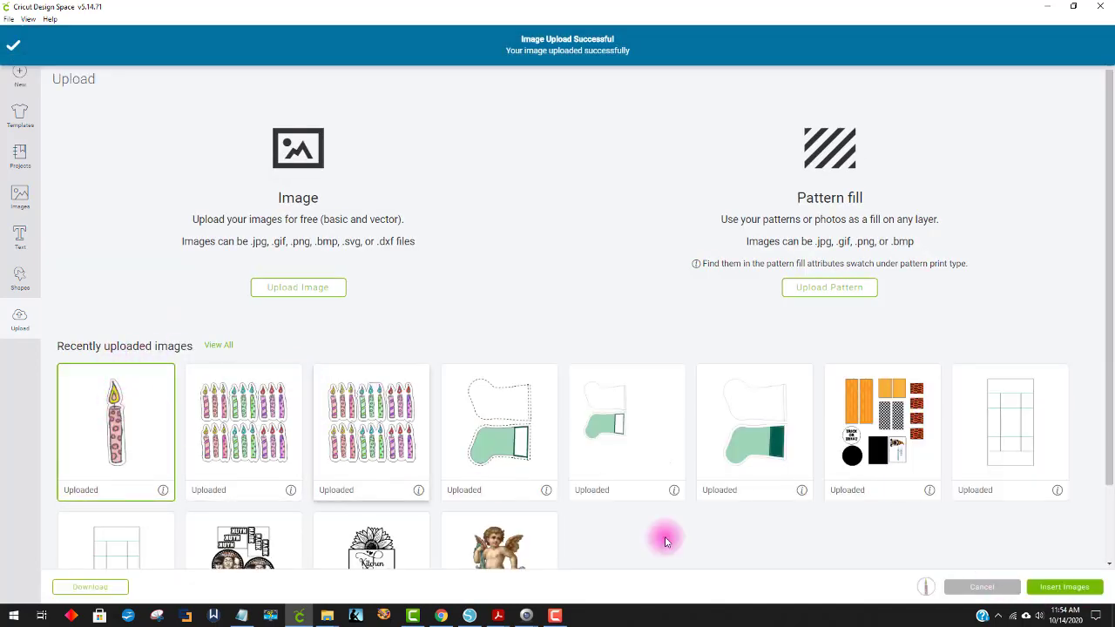
click(1064, 588)
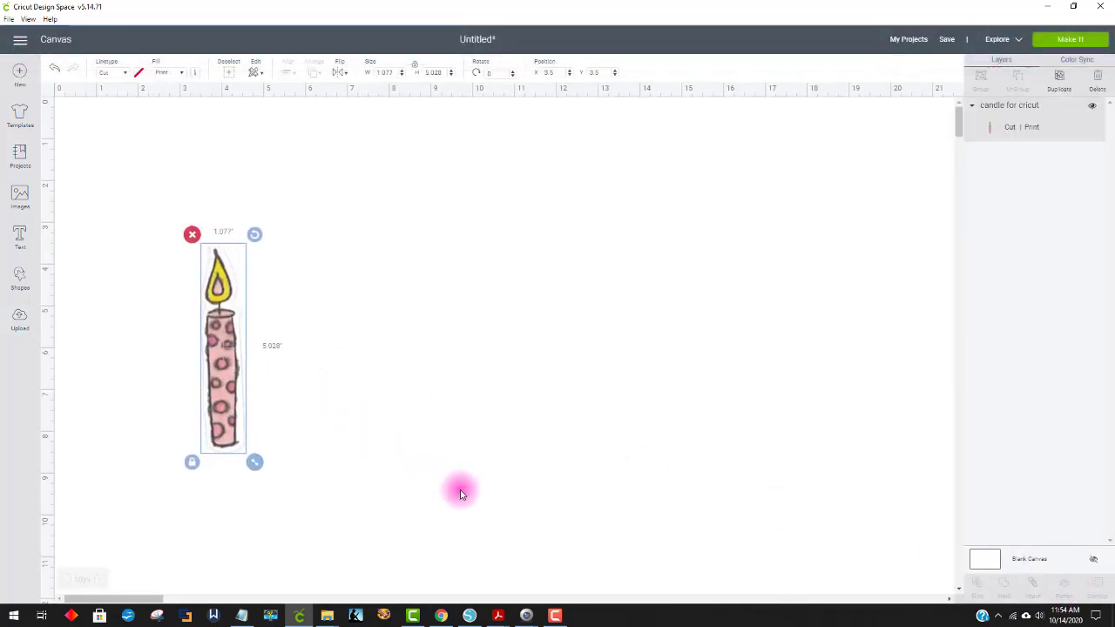
Move the candle to about X 7.8, Y 2.3 on the canvas and change the canvas color to dark gray
drag(211, 370, 426, 307)
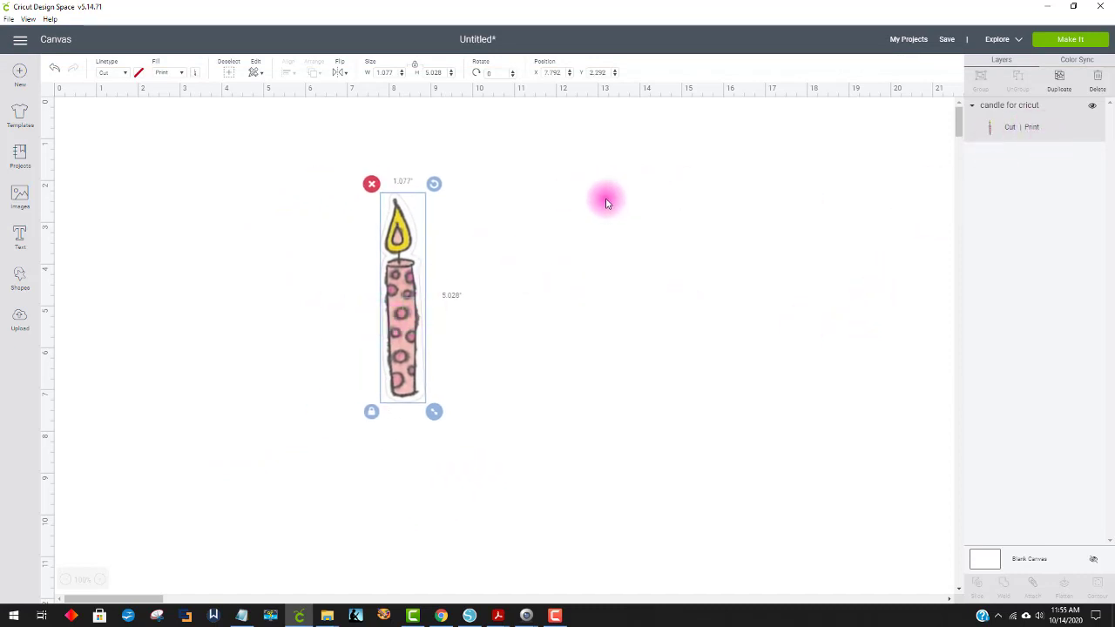
click(983, 559)
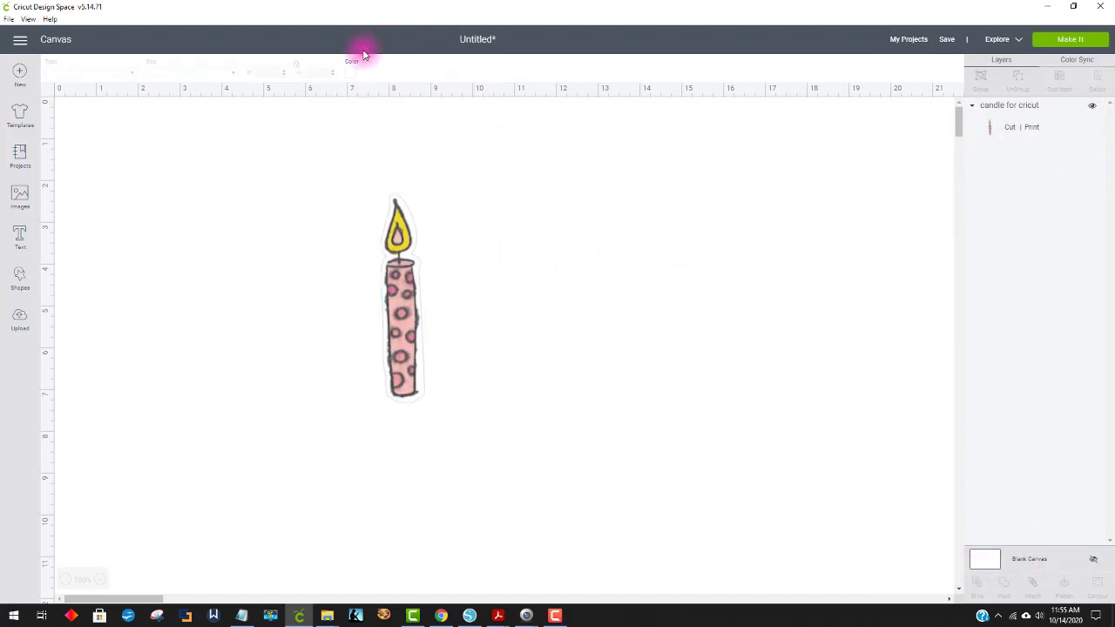
click(352, 75)
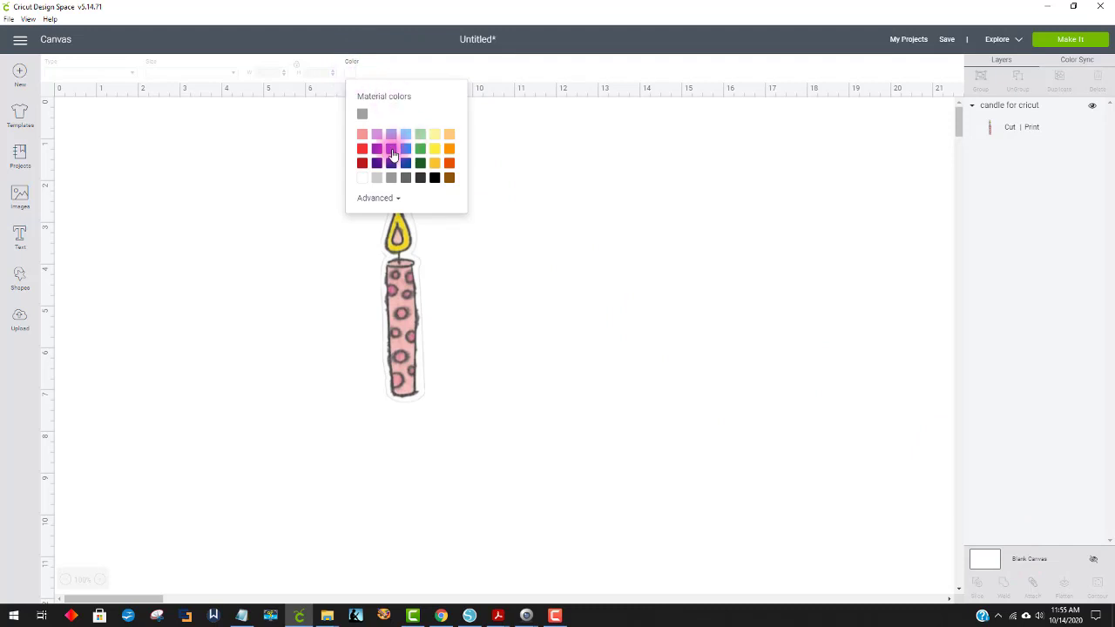
click(422, 182)
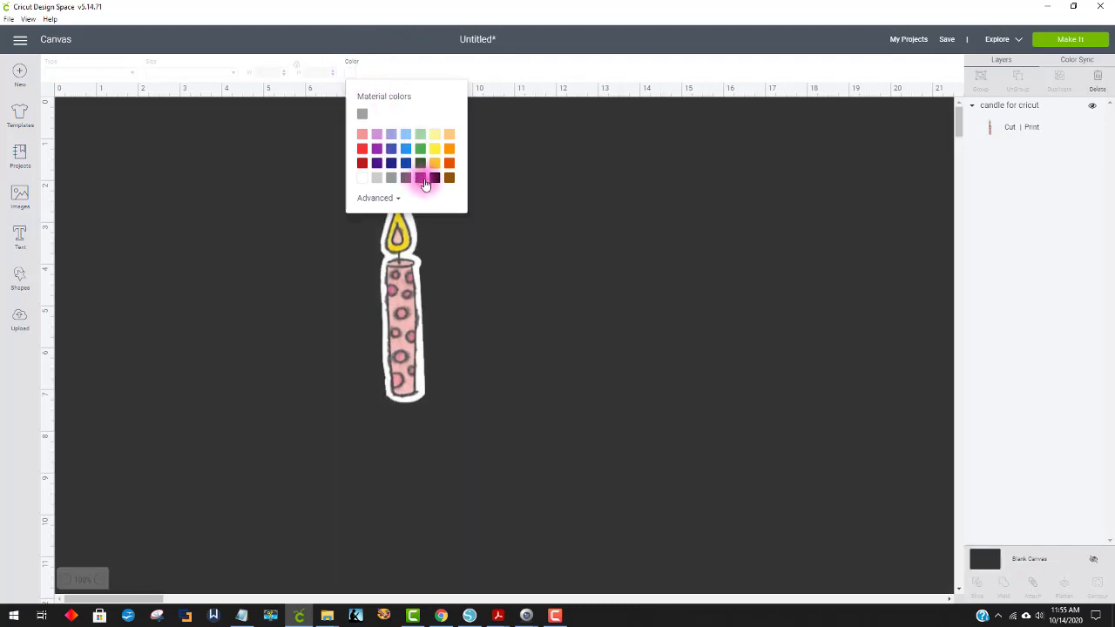
click(483, 255)
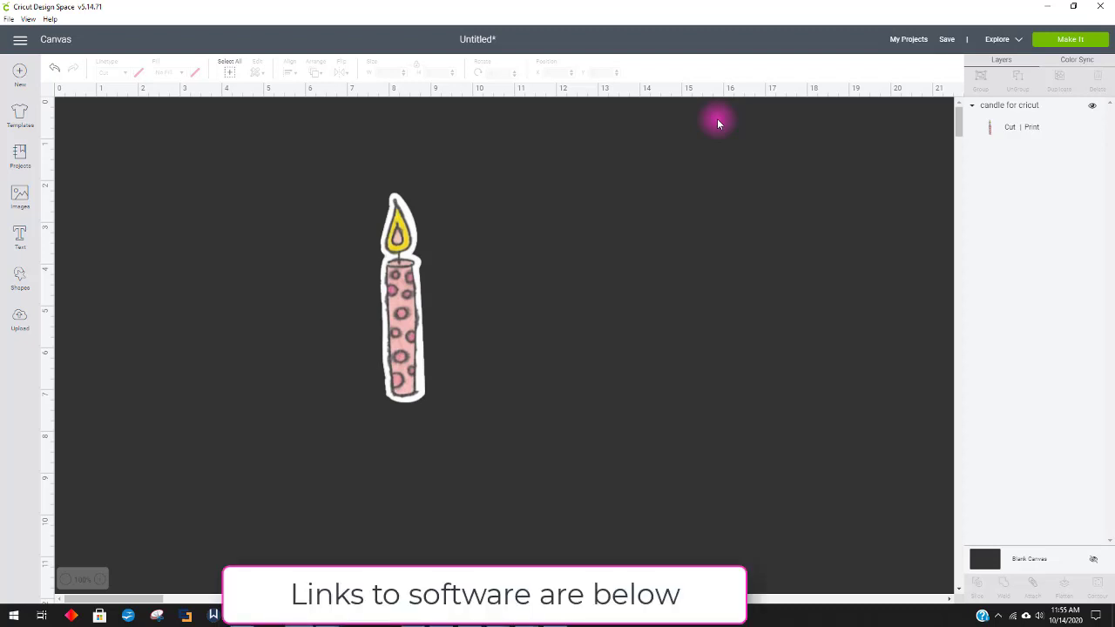
click(419, 389)
drag(437, 417, 511, 297)
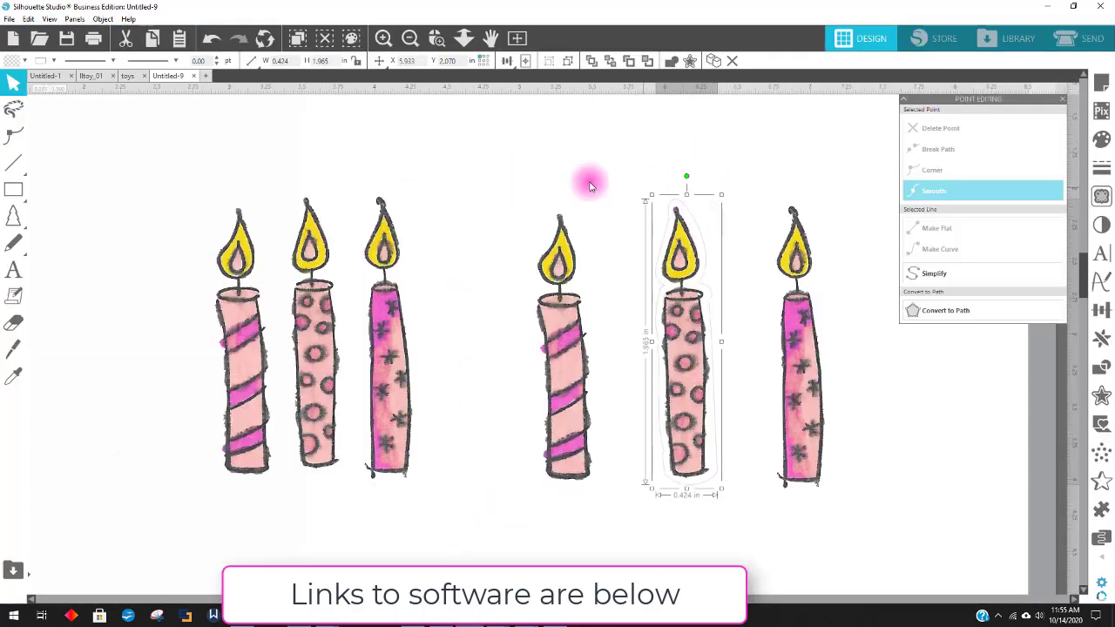
Move the original group of three pink candles toward the separated candles, to about X 3.37 in, Y 1.92 in
click(99, 179)
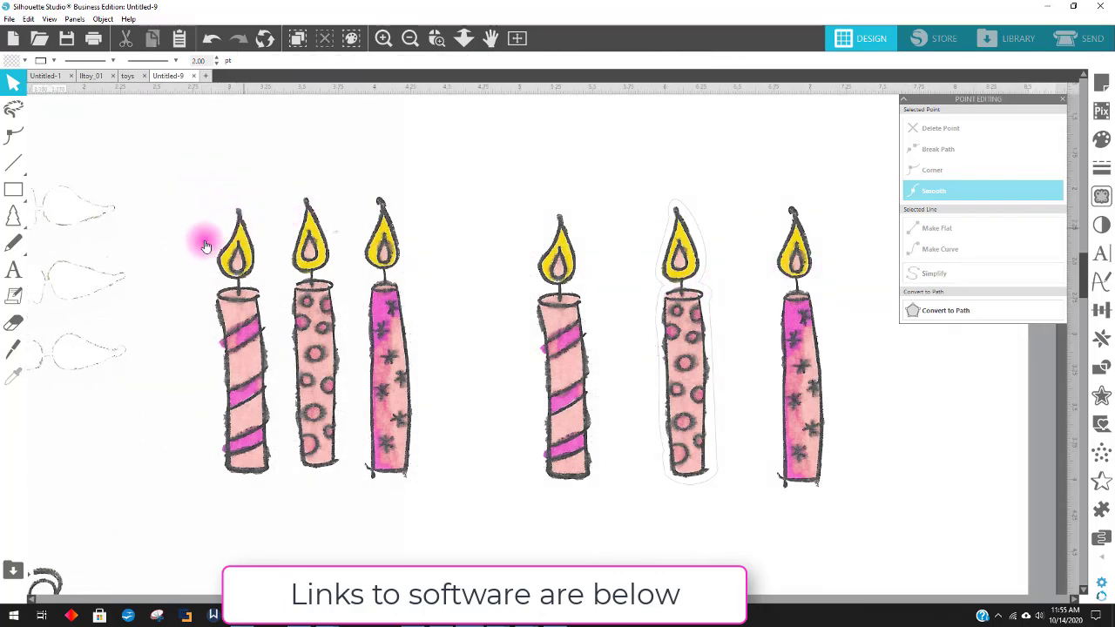
click(231, 251)
drag(244, 255, 312, 236)
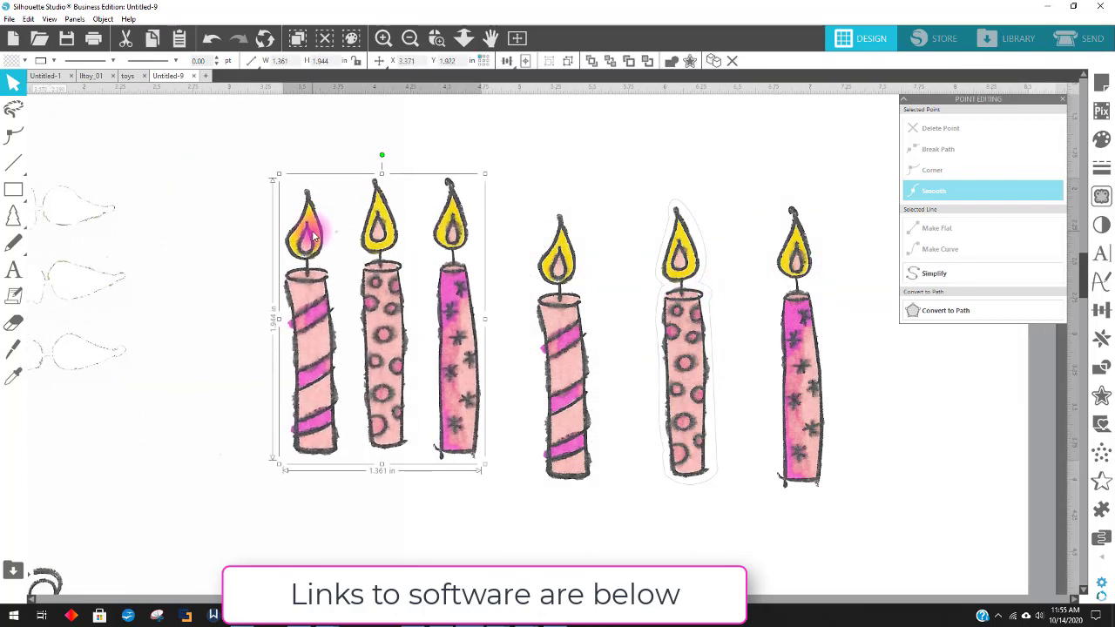
Delete the three separated candles along with the outline around the middle one
drag(576, 142, 792, 353)
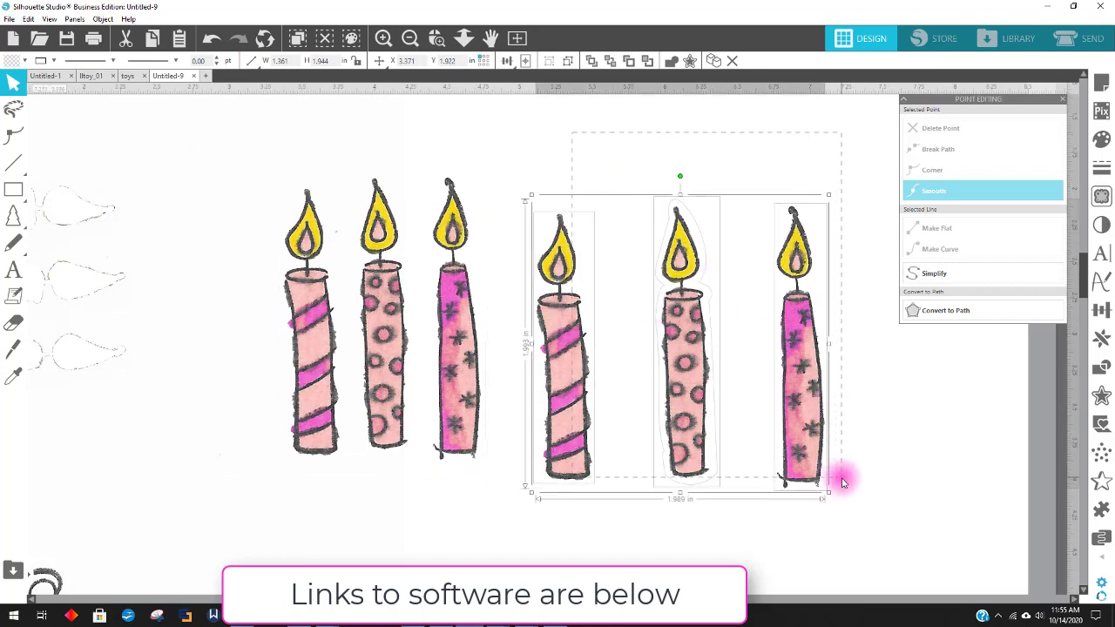
key(Delete)
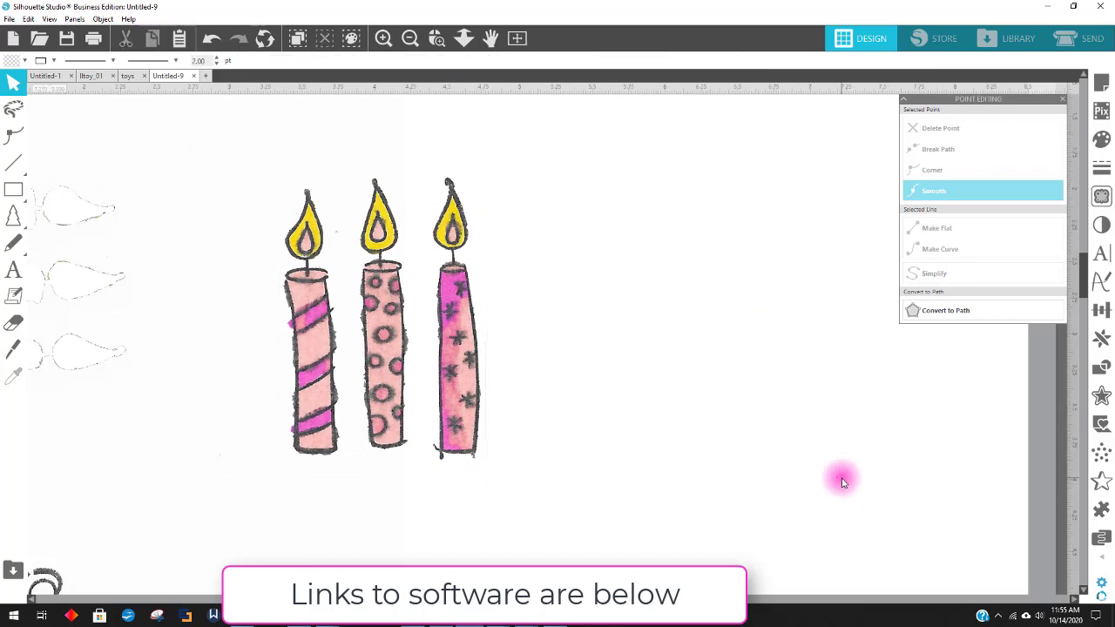
Create a 0.140 in offset with rounded corners around the original group of three candles
click(468, 363)
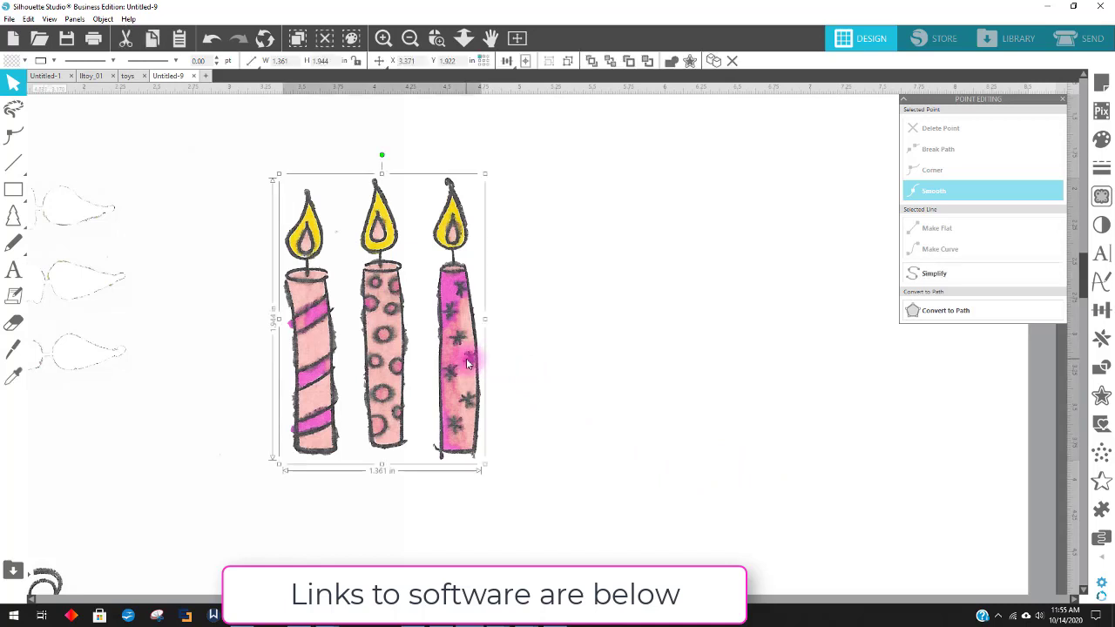
click(1102, 396)
click(935, 131)
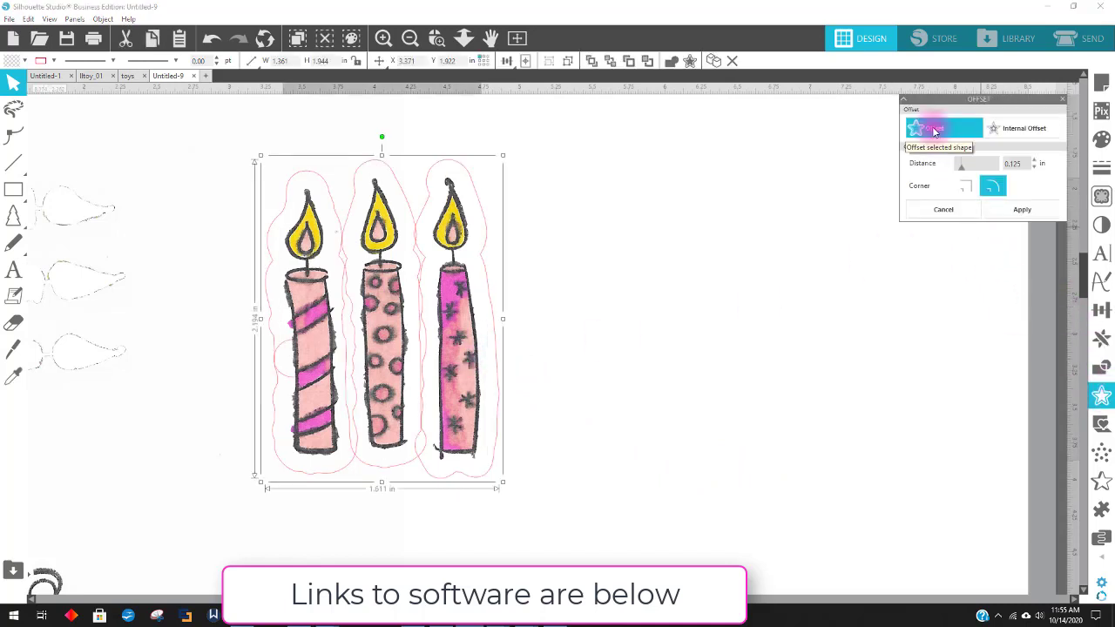
click(379, 243)
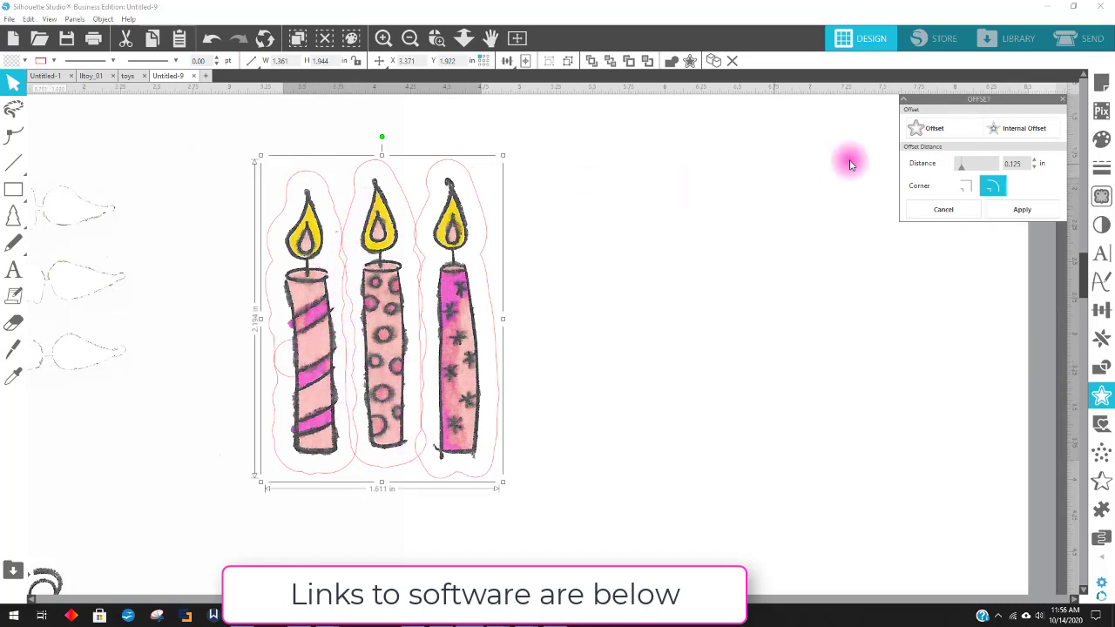
click(1038, 163)
click(1037, 163)
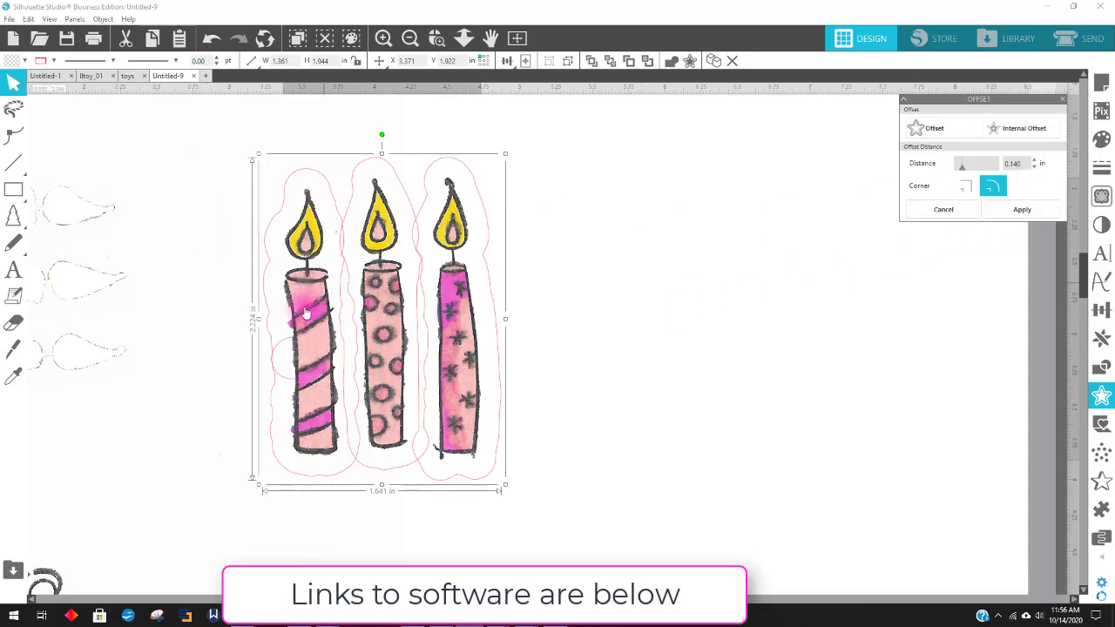
Move the candle group and its offset outline apart, then realign the candles inside the outline at about X 4.22, Y 2.12 in
drag(423, 323, 545, 324)
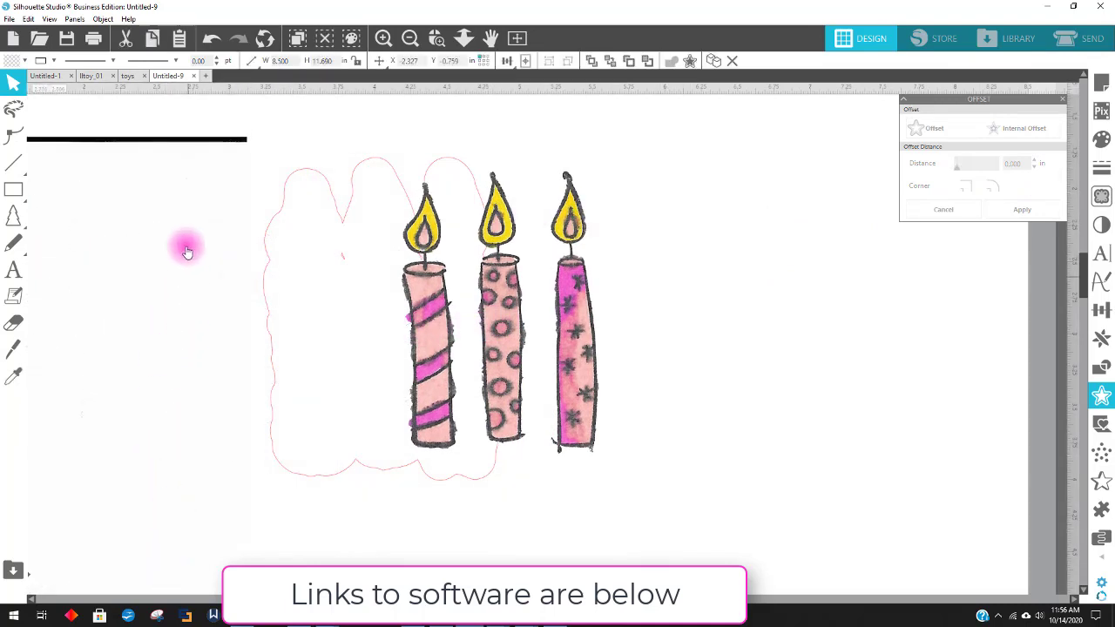
scroll(213, 288, down, 1)
click(294, 264)
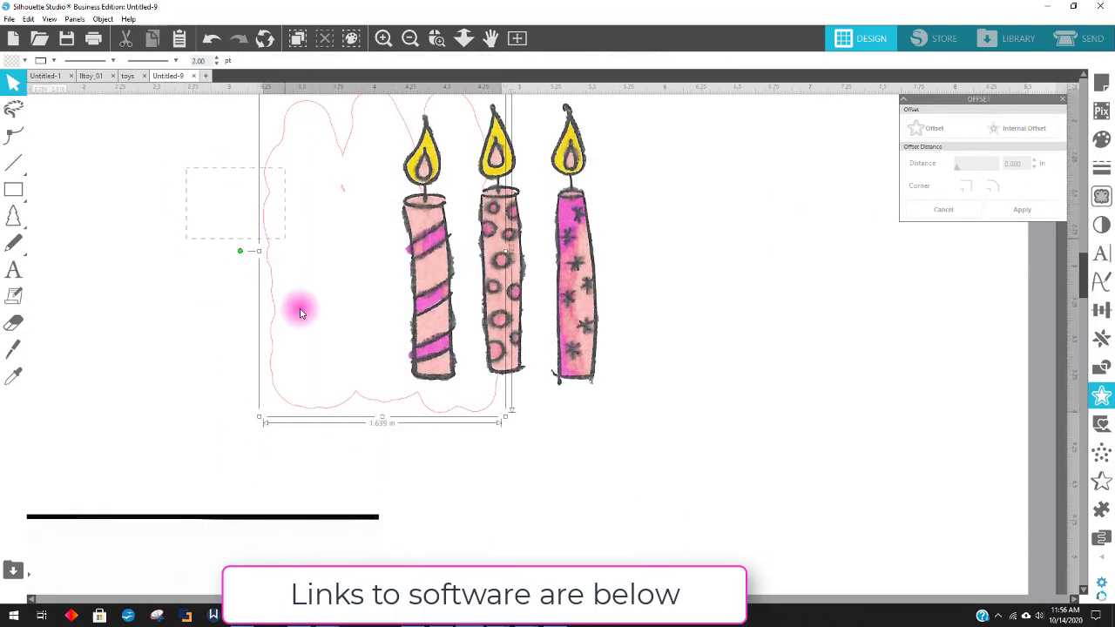
click(575, 322)
shift+click(392, 198)
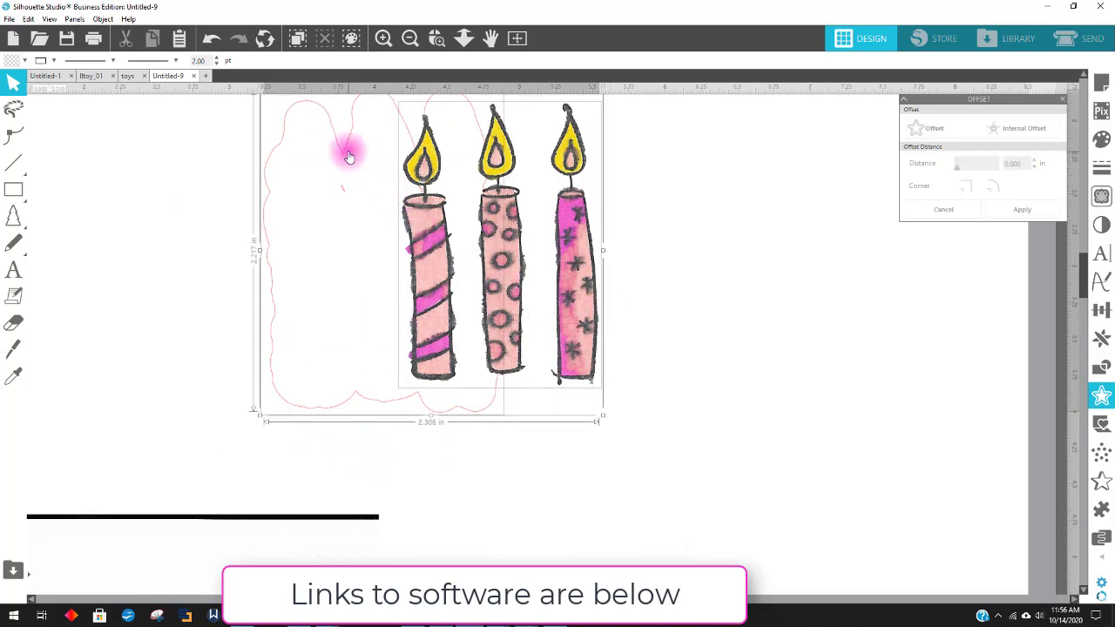
drag(398, 162, 736, 178)
drag(205, 155, 602, 383)
click(613, 303)
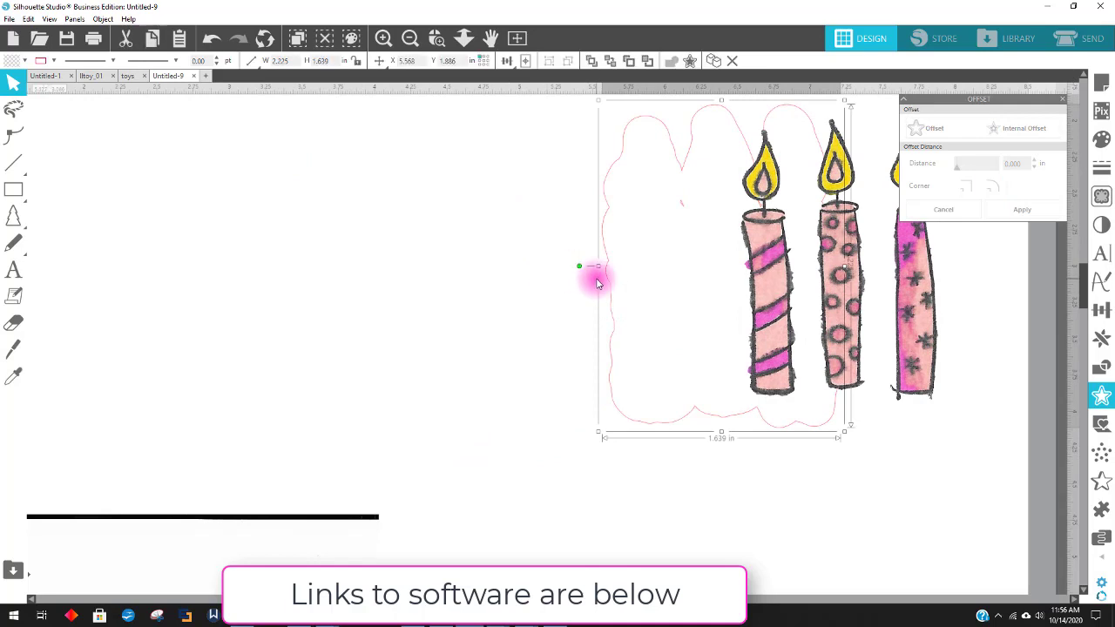
drag(604, 279, 392, 301)
drag(752, 278, 433, 307)
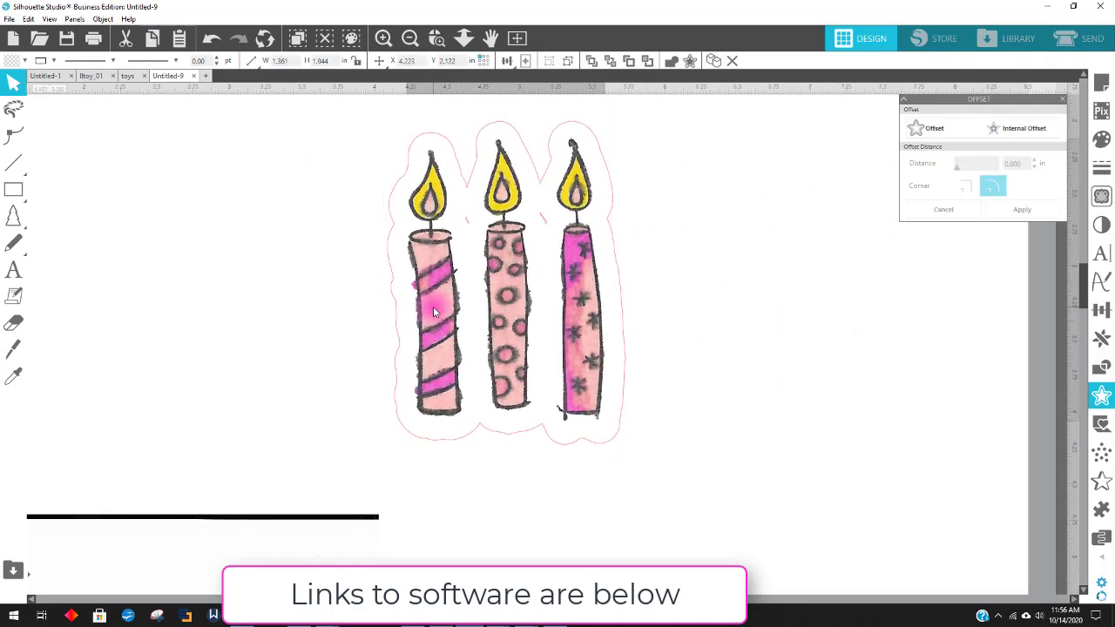
key(Escape)
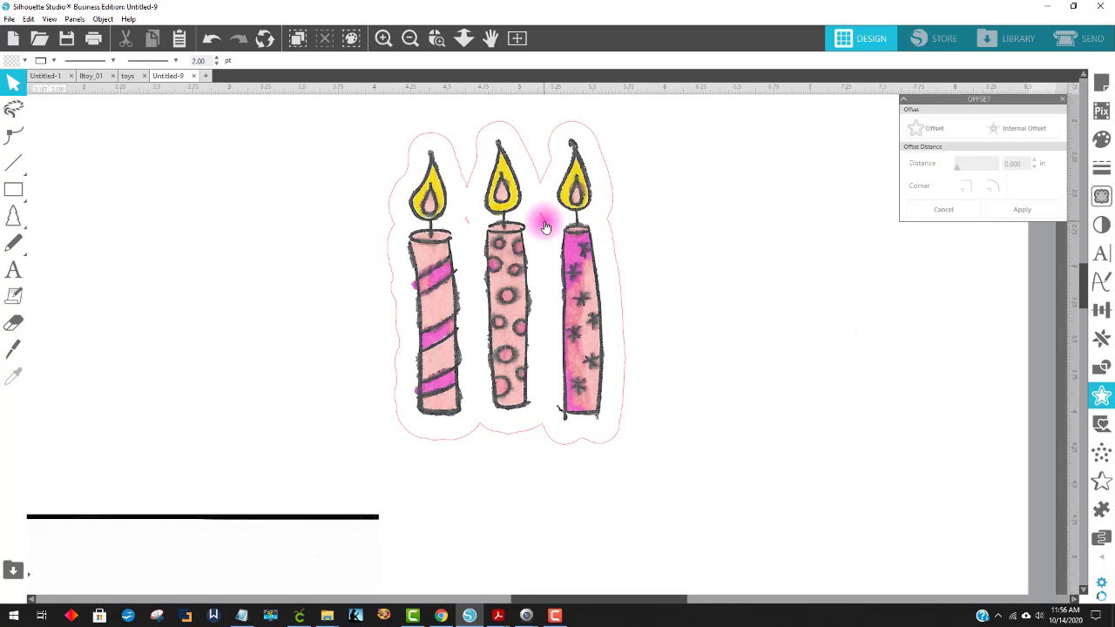
Move the candle group out of the offset outline and delete that outline
click(537, 179)
drag(537, 179, 535, 179)
drag(398, 186, 590, 198)
click(479, 144)
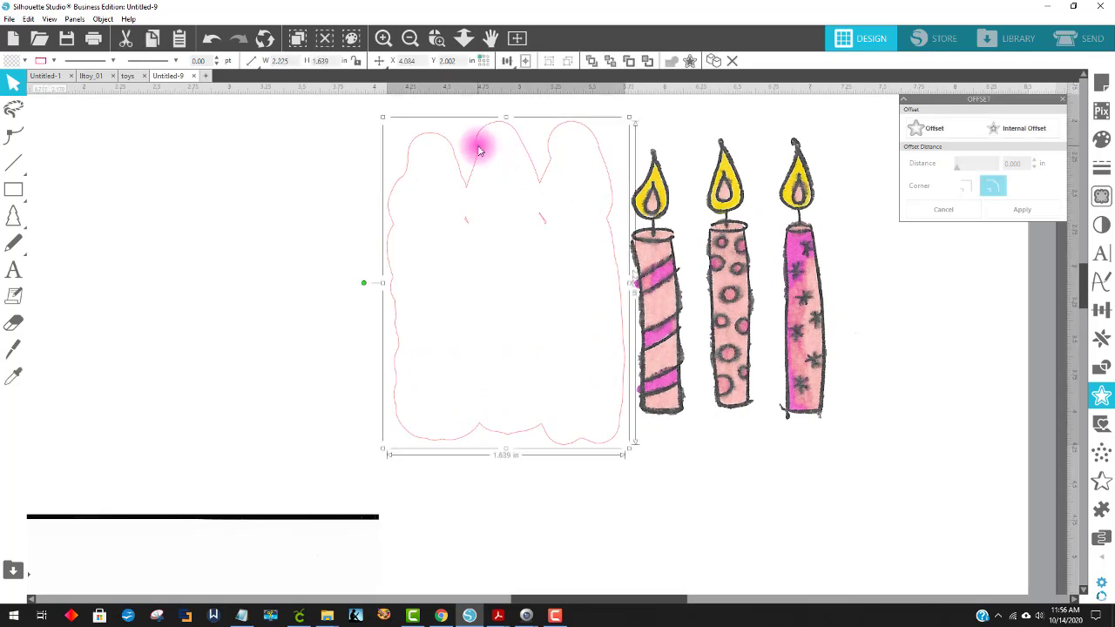
key(Delete)
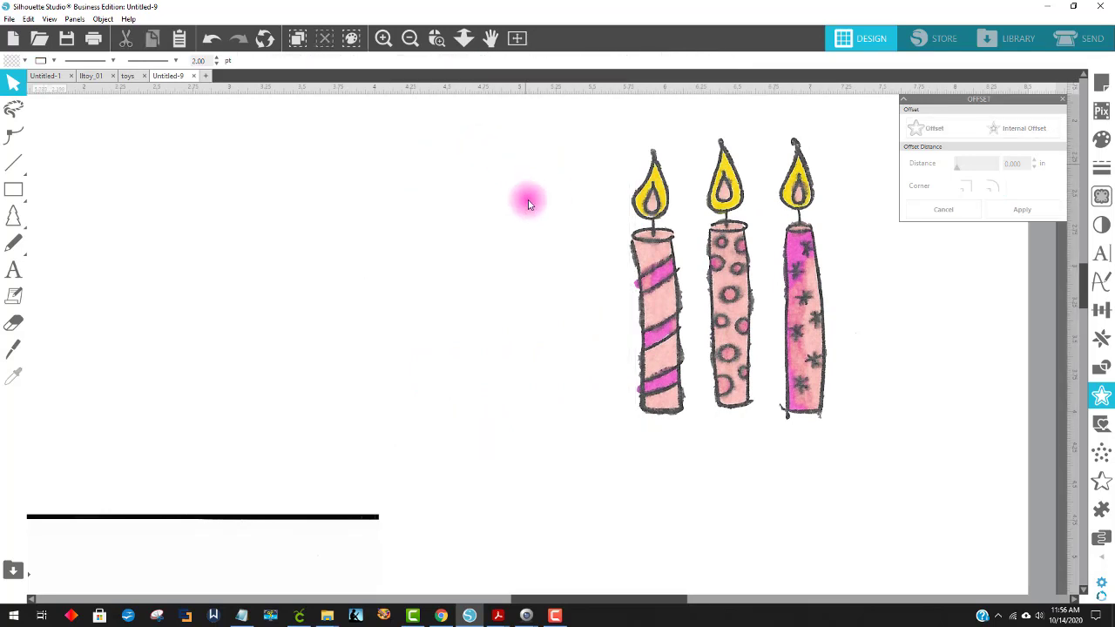
Move the candle group to about X 5.30, Y 2.23 in and apply a 0.125 in offset with rounded corners
drag(672, 206, 605, 223)
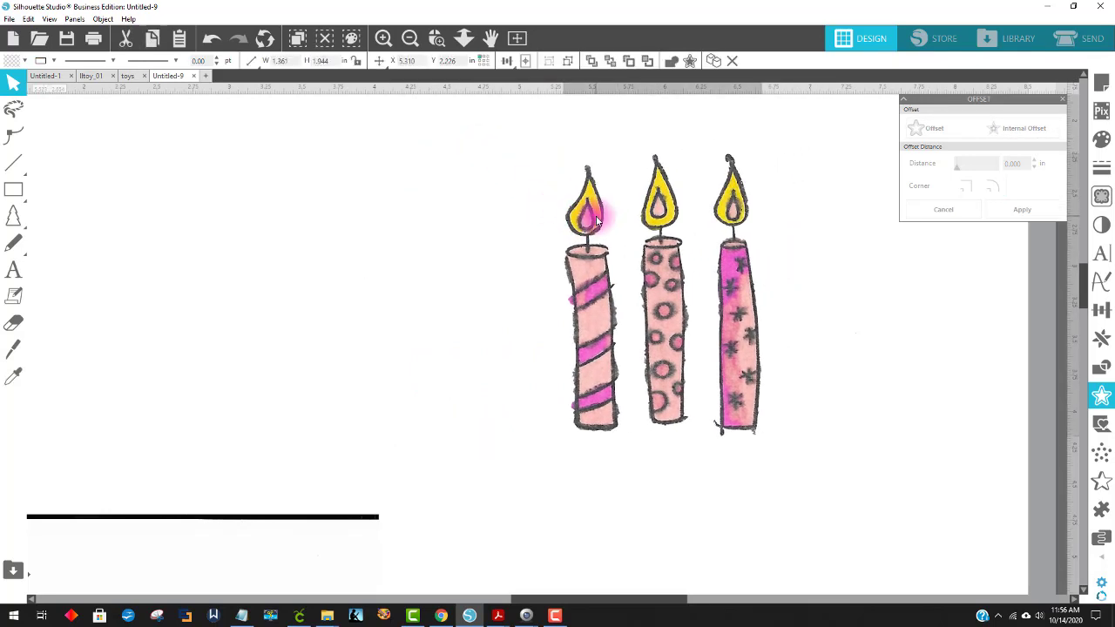
click(1101, 396)
click(1101, 396)
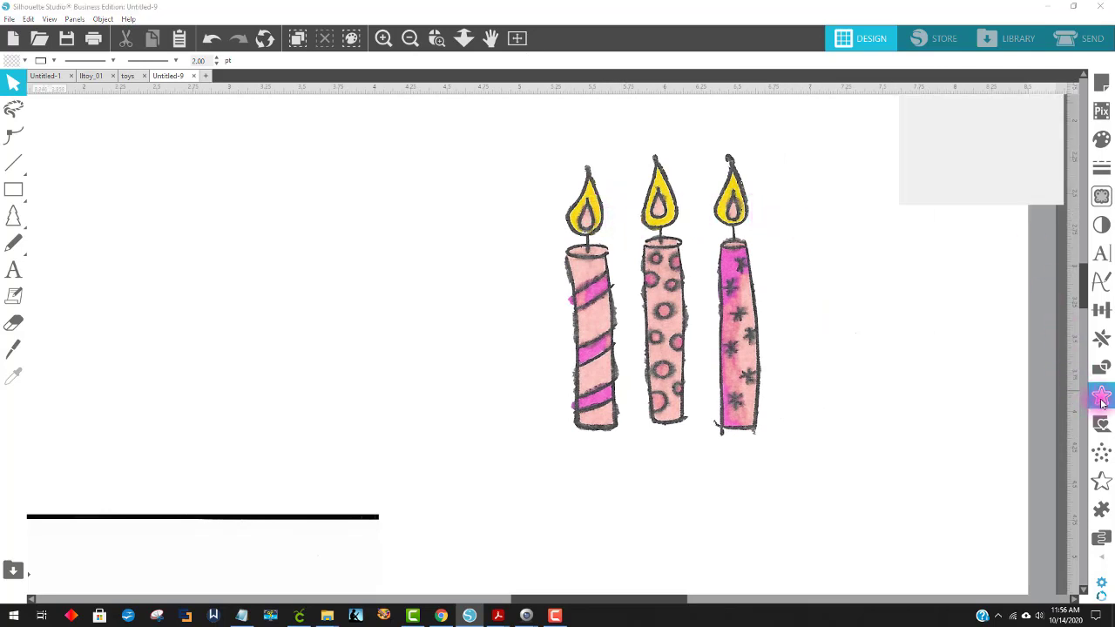
click(738, 236)
click(932, 138)
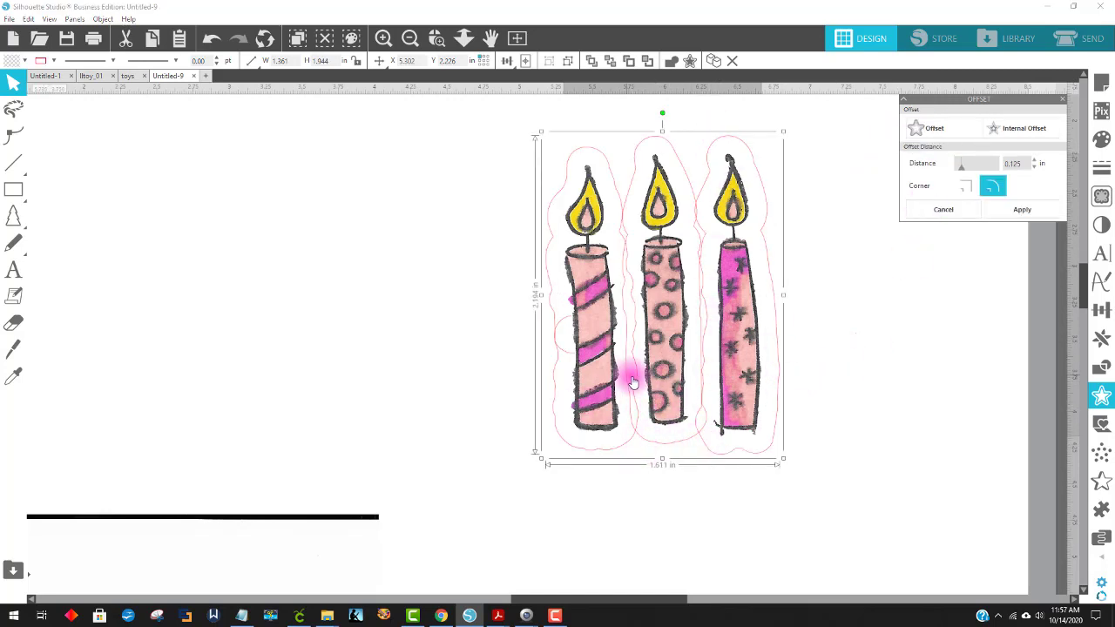
click(1019, 213)
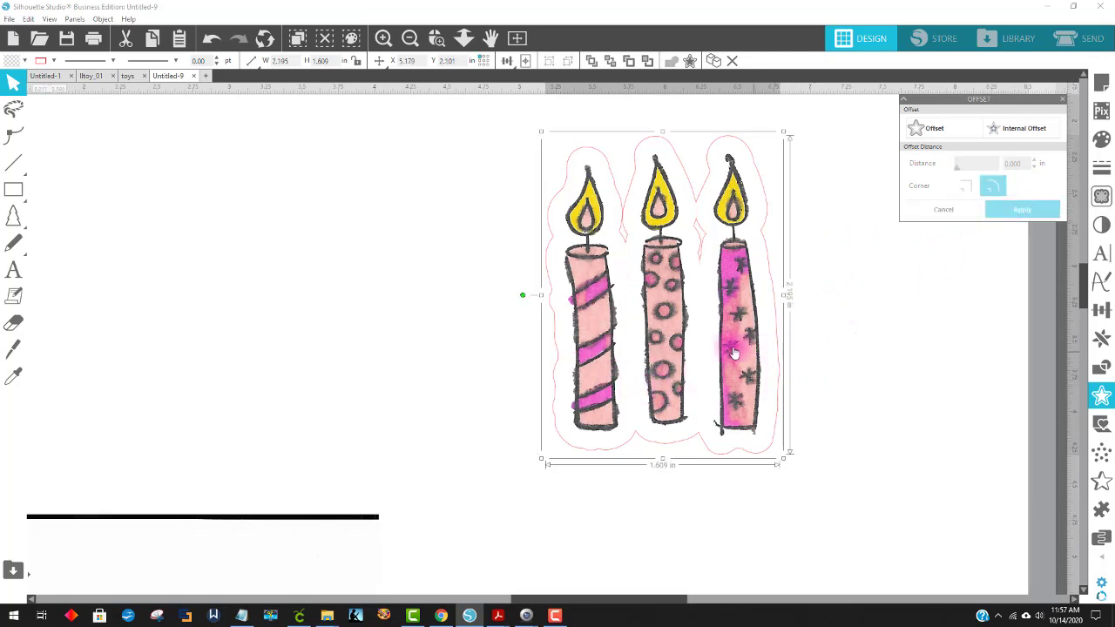
Edit the offset's points and delete all points of the stray inner shape between the middle candle and the star-patterned candle
click(773, 246)
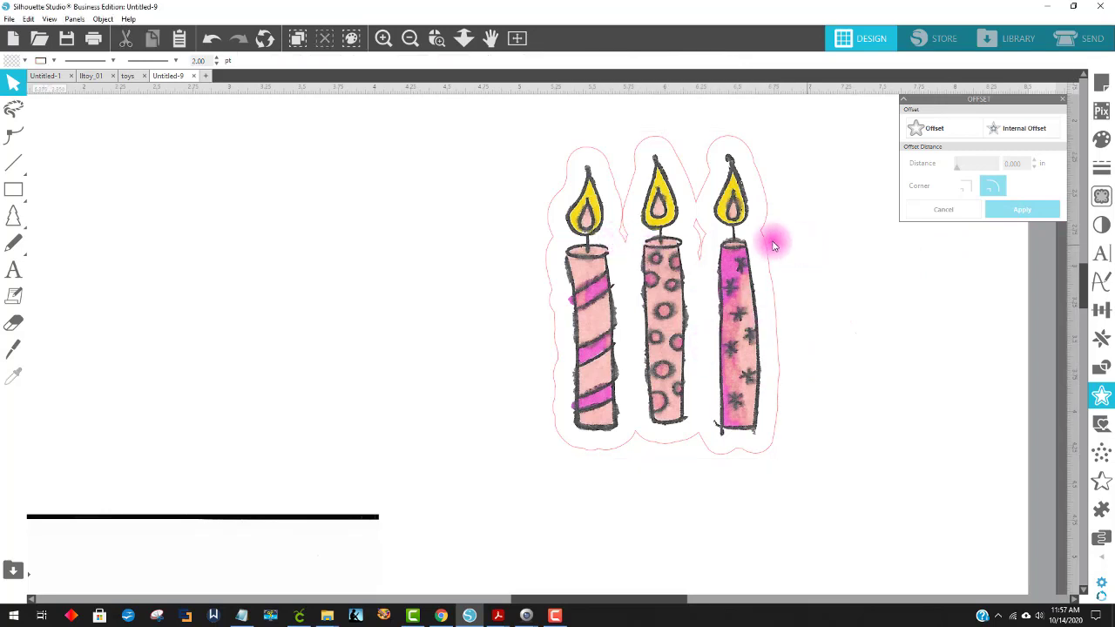
double_click(699, 264)
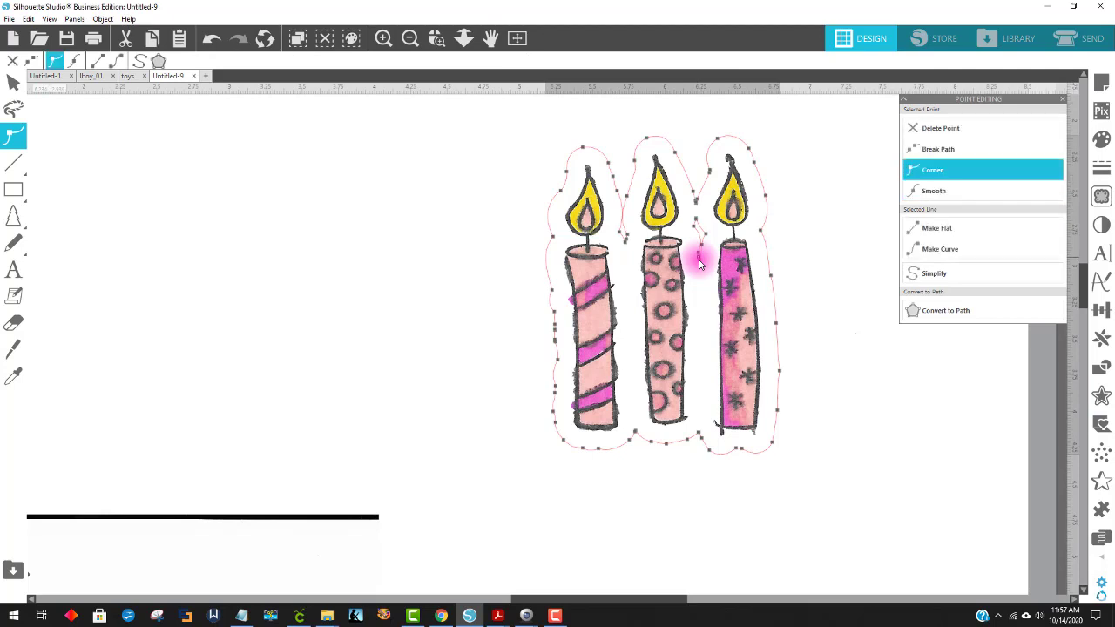
click(803, 256)
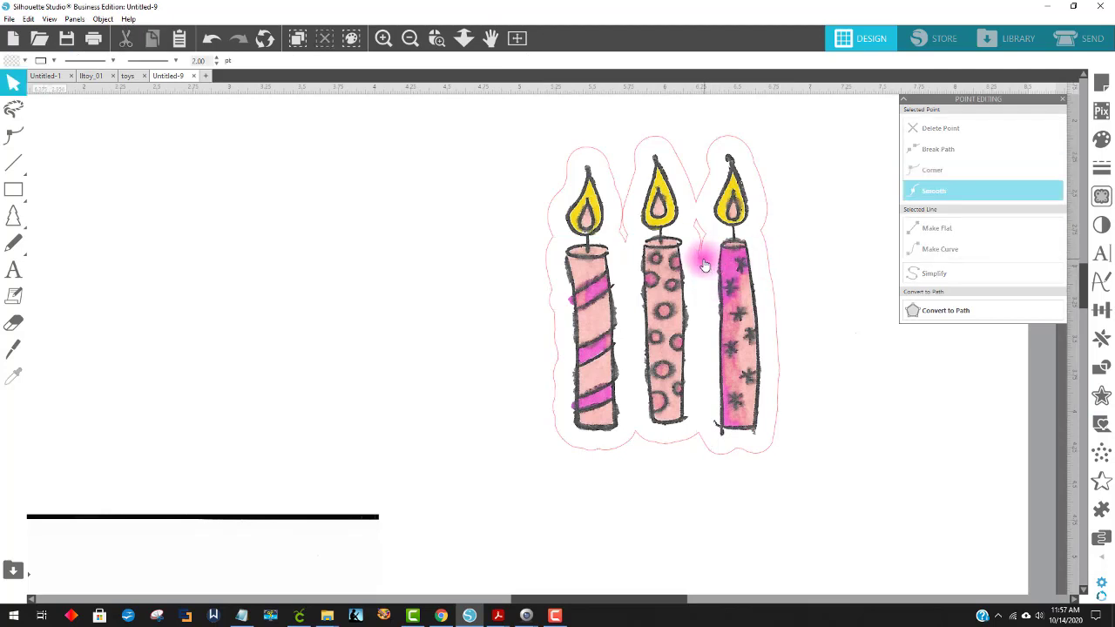
double_click(701, 264)
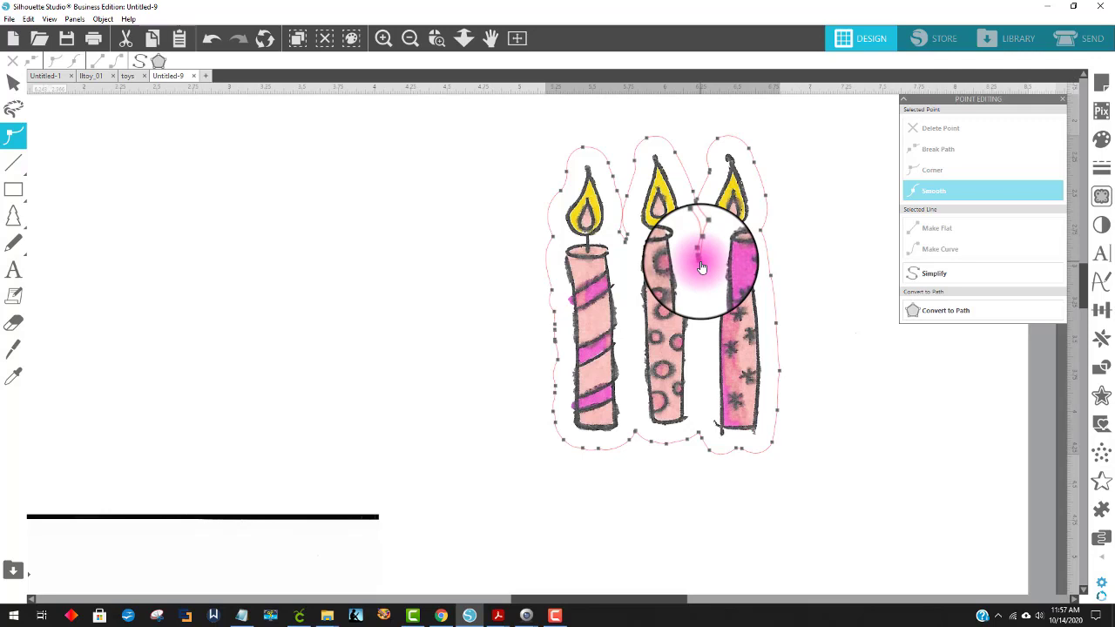
click(700, 255)
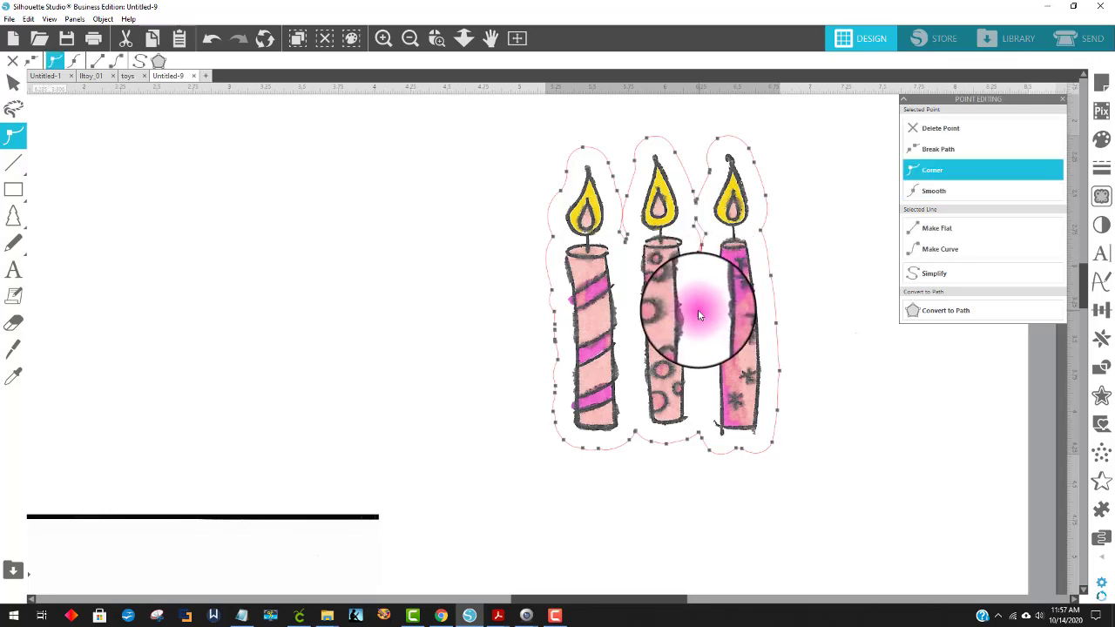
click(436, 38)
drag(590, 169, 800, 324)
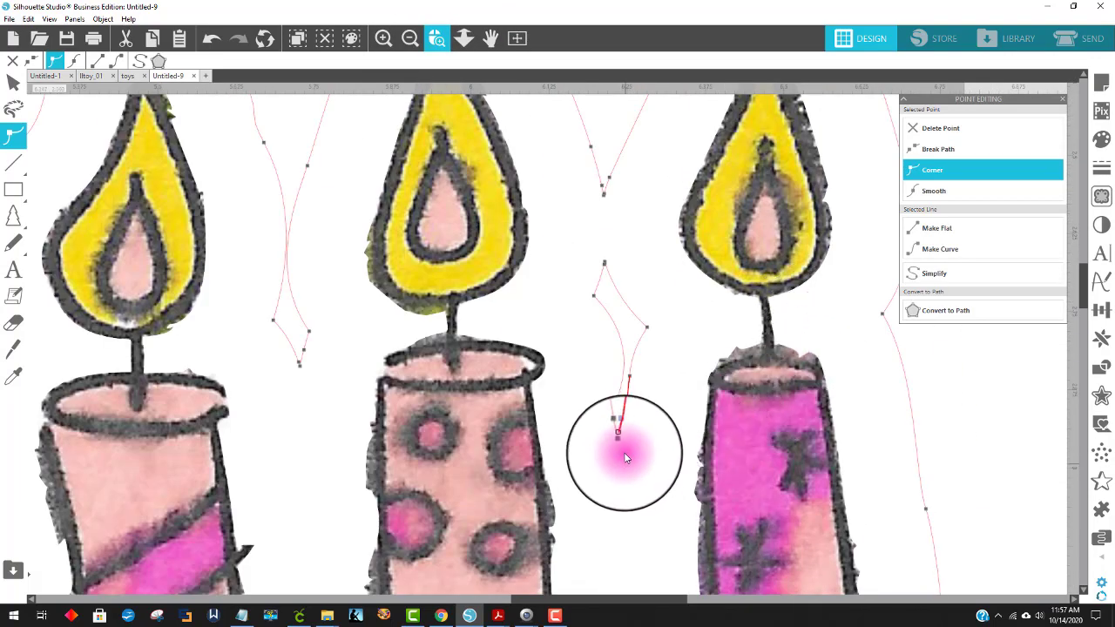
click(620, 442)
double_click(621, 443)
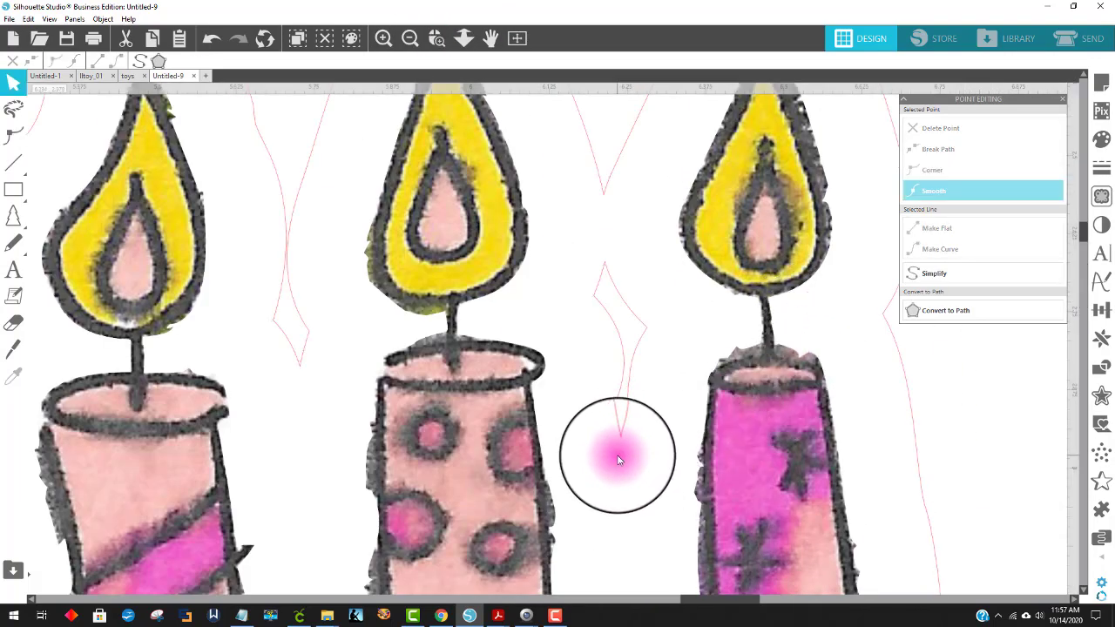
double_click(622, 445)
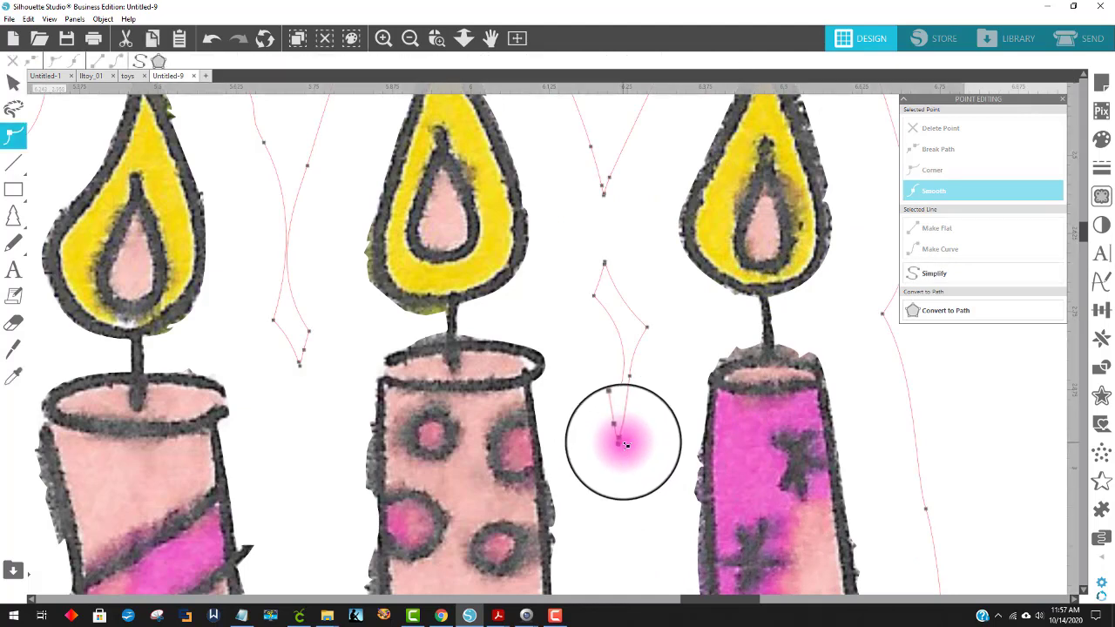
click(621, 442)
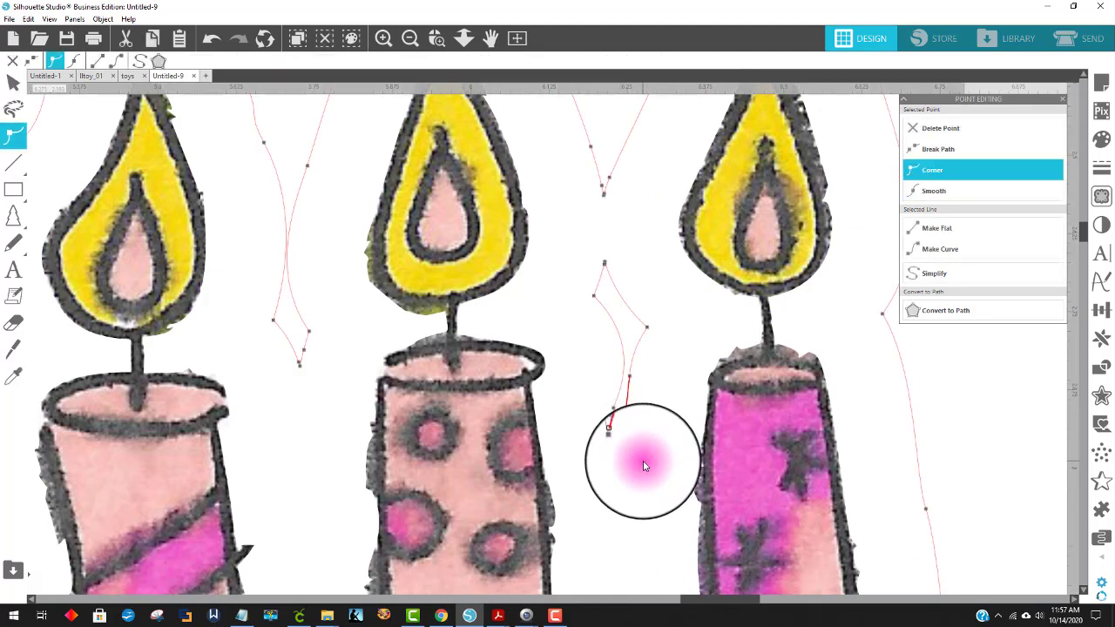
drag(643, 466, 640, 277)
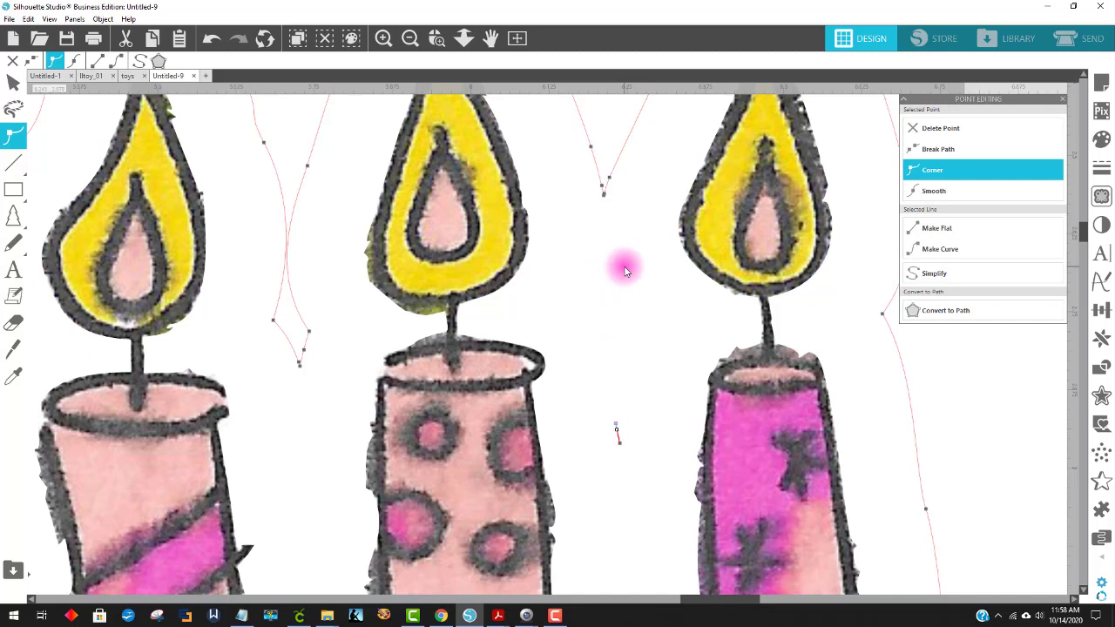
click(624, 271)
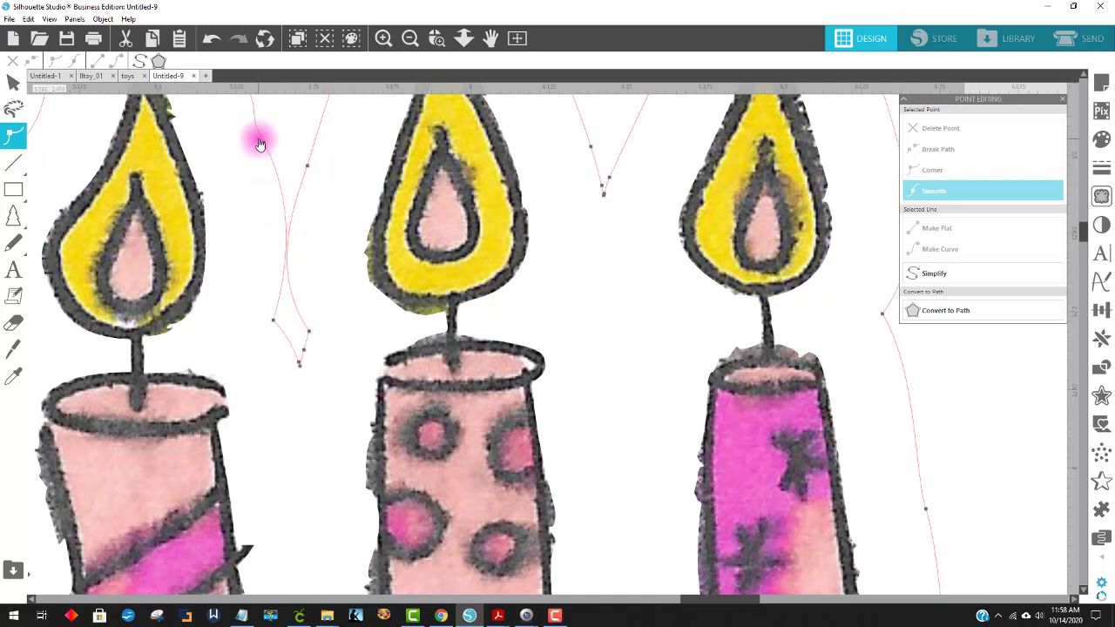
Delete the extra points of the offset's notch between the striped and dotted candles to leave a clean V
click(310, 337)
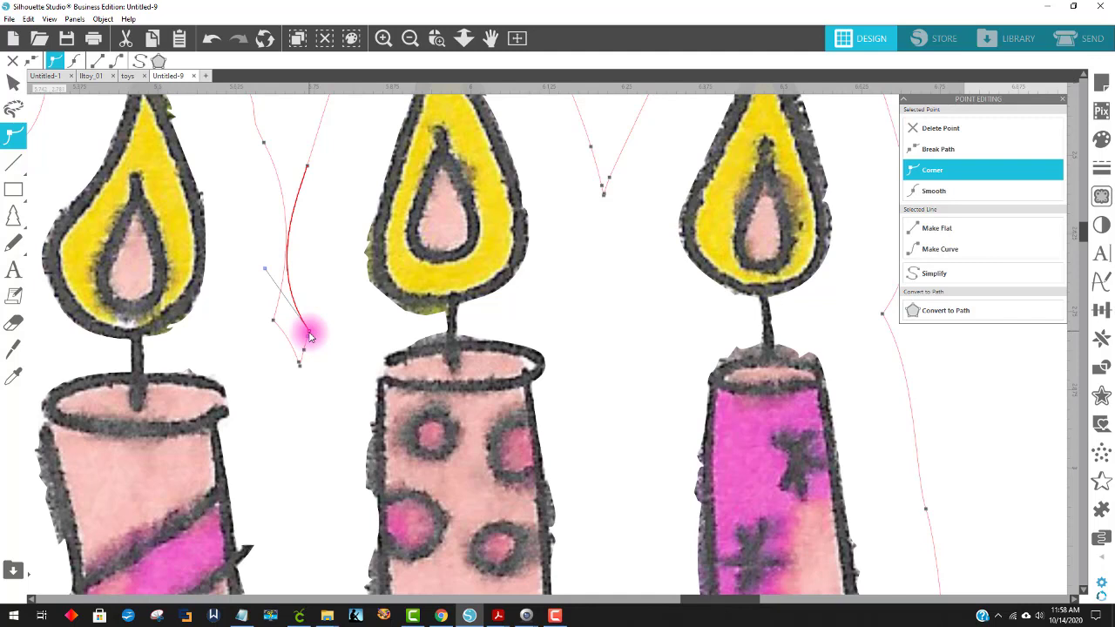
key(ctrl+z)
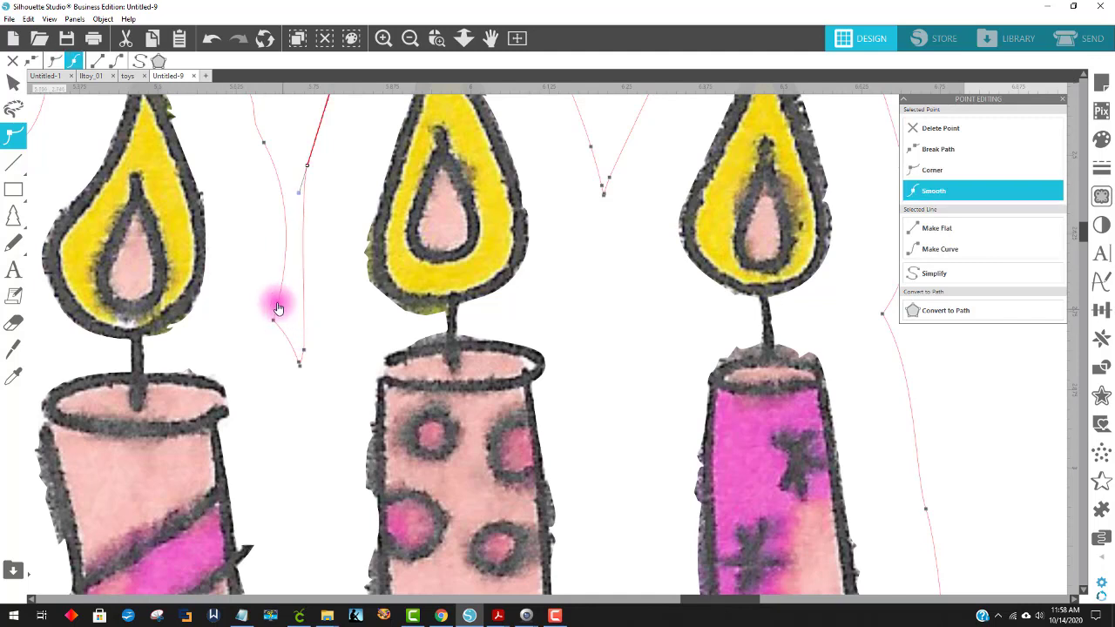
drag(250, 282, 331, 390)
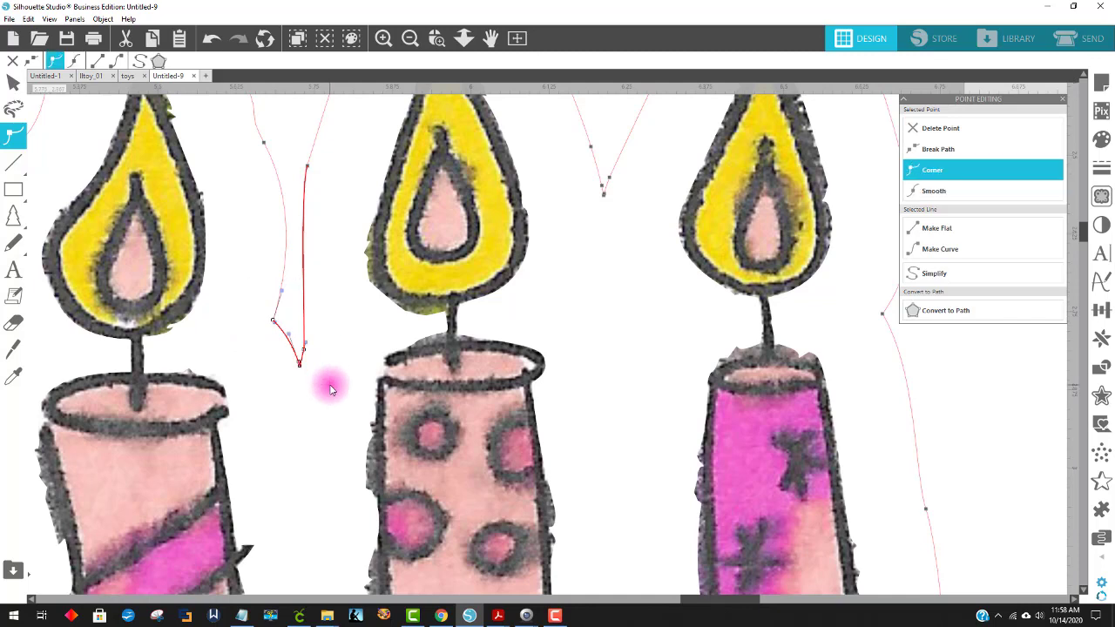
key(ctrl+z)
scroll(277, 224, up, 1)
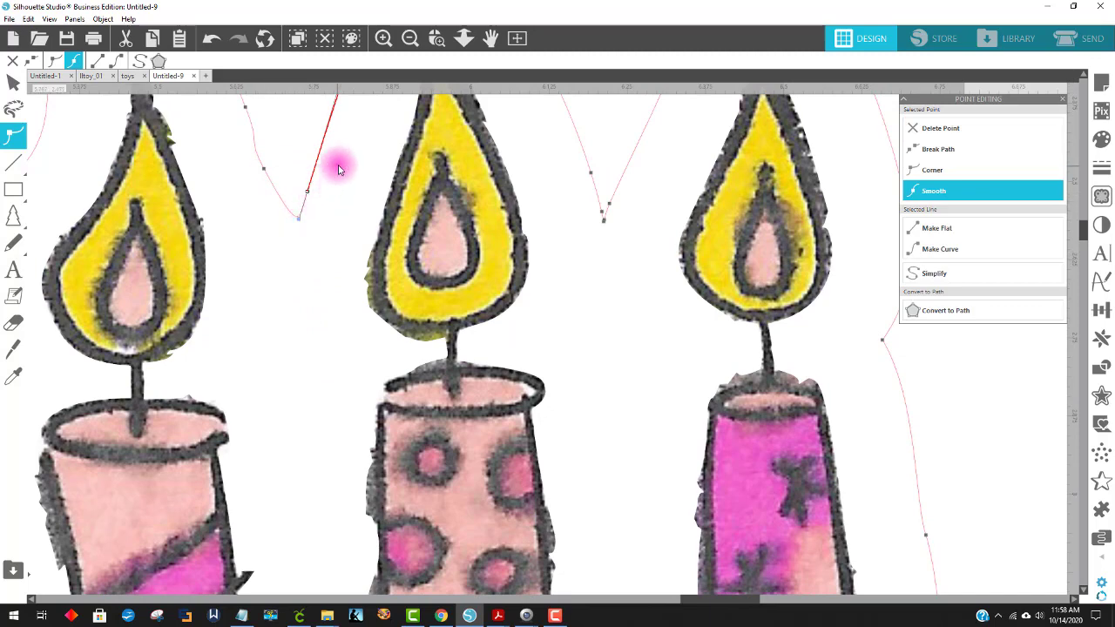
Finish the point editing, then select the three candles with their offset outline and group them
click(538, 242)
click(410, 38)
click(411, 38)
scroll(695, 293, down, 1)
click(740, 403)
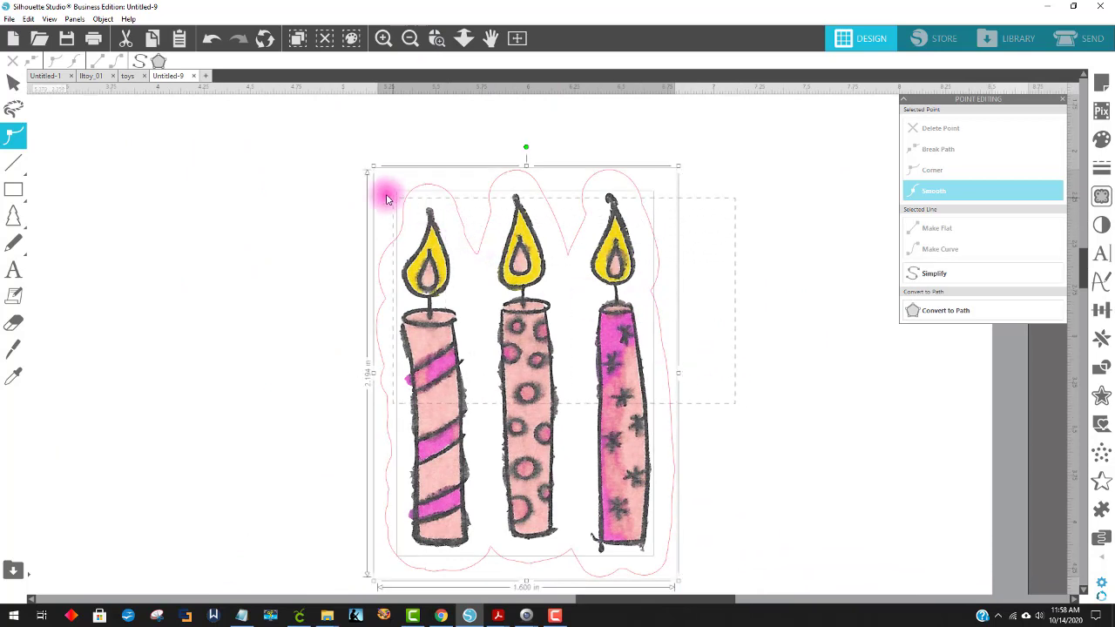
right_click(423, 253)
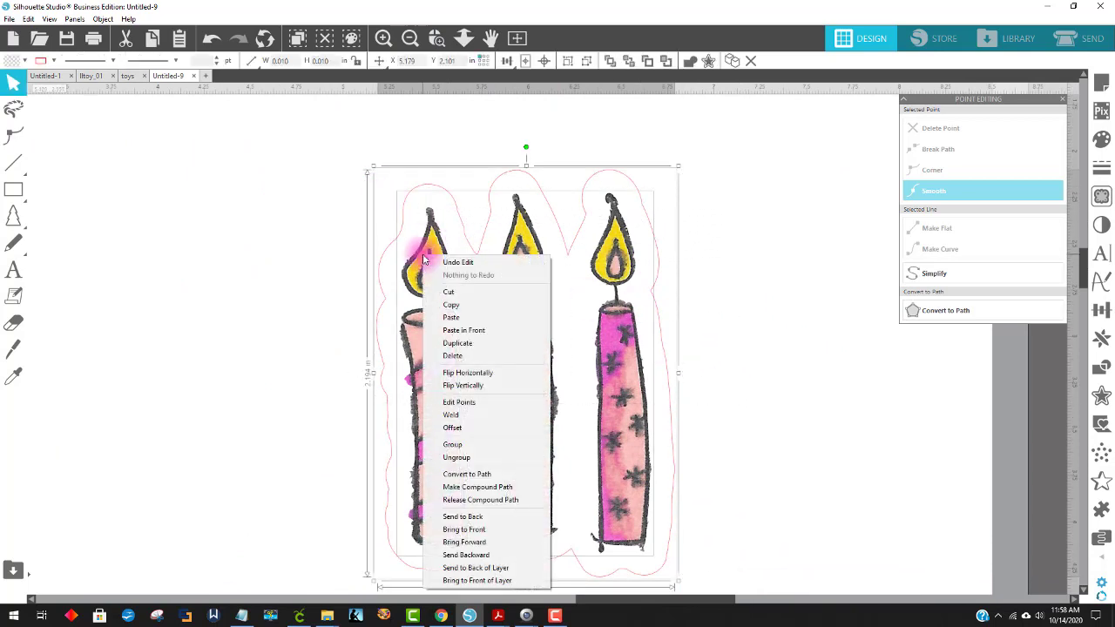
click(479, 447)
Move the candle group off the page onto the dark area at about X 8.82, Y 1.97 in
drag(593, 601, 709, 598)
drag(267, 413, 922, 386)
click(699, 132)
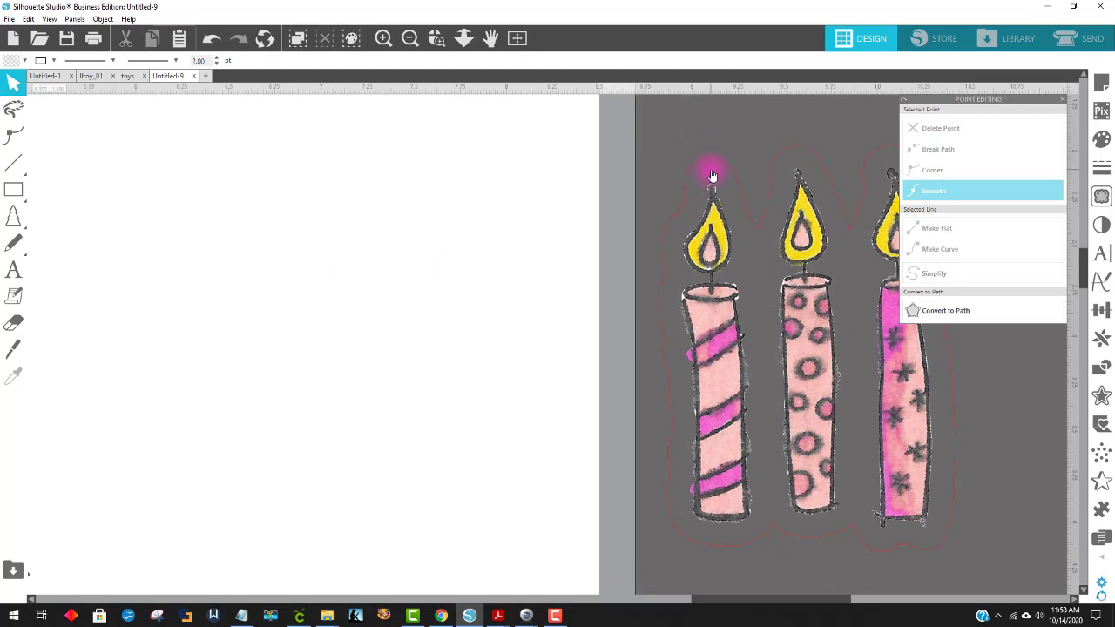
Try to fill the whole candle group with white, and undo the fill
click(708, 163)
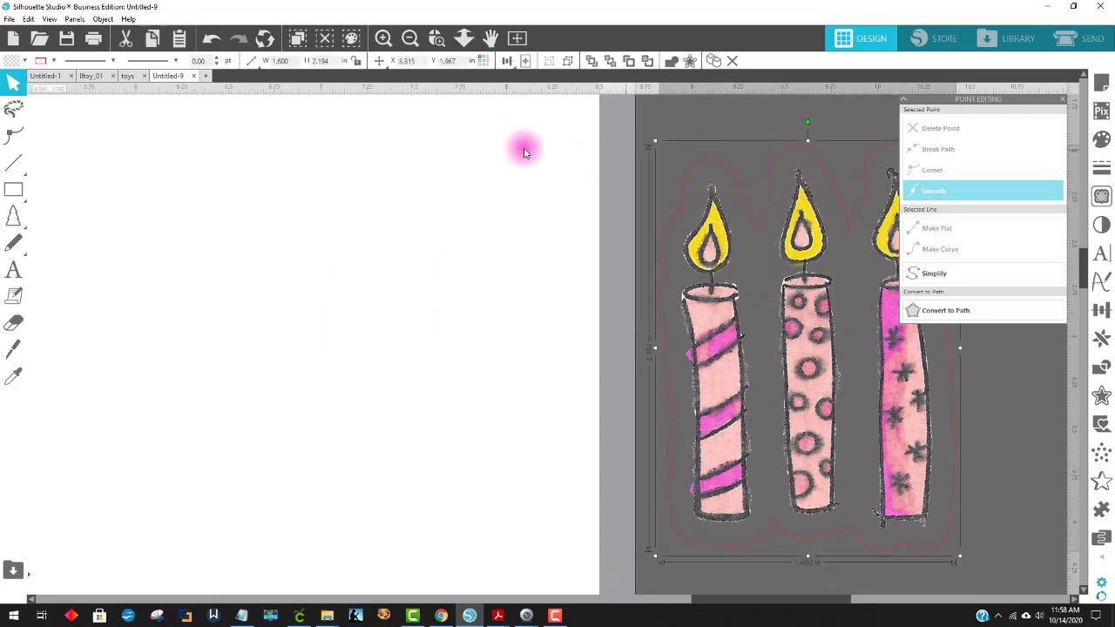
click(10, 62)
click(29, 82)
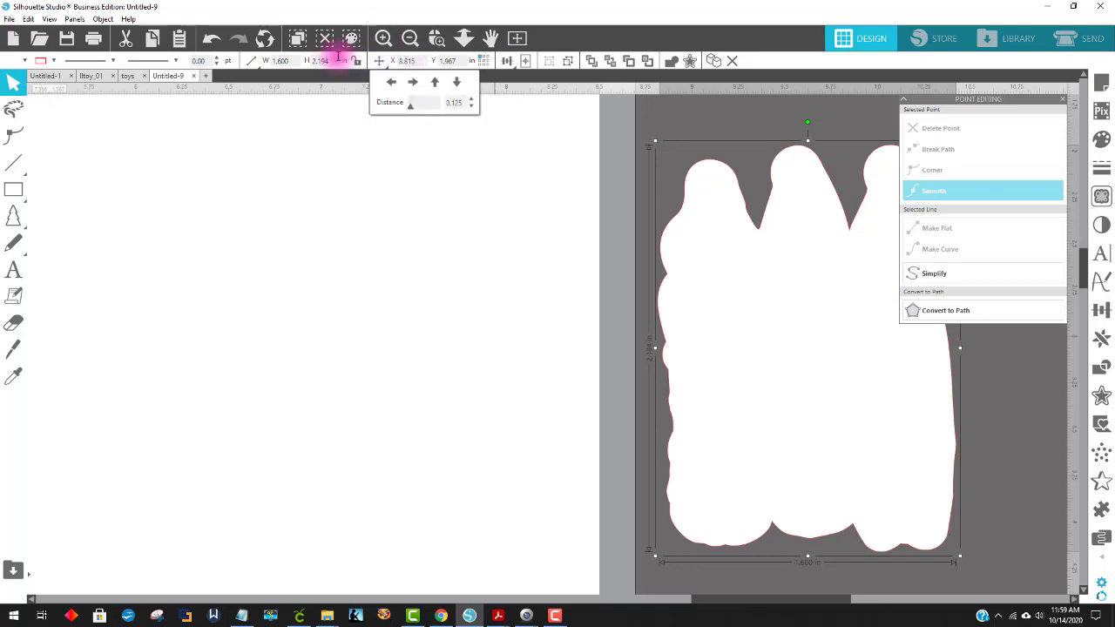
click(216, 43)
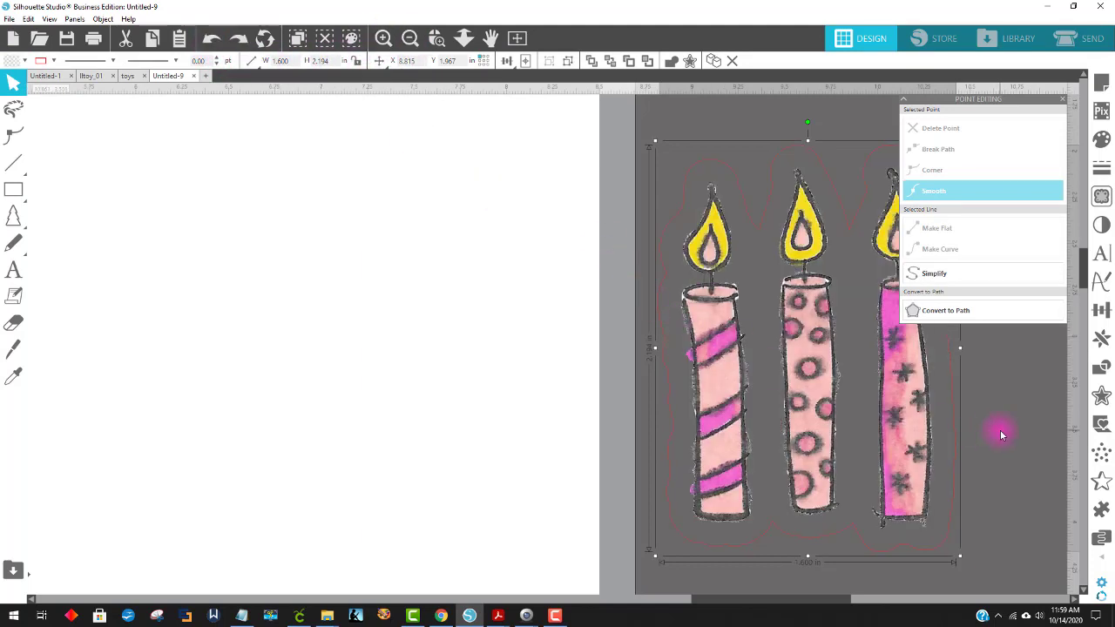
Ungroup the candles from their offset outline and fill only the outline with white
right_click(794, 251)
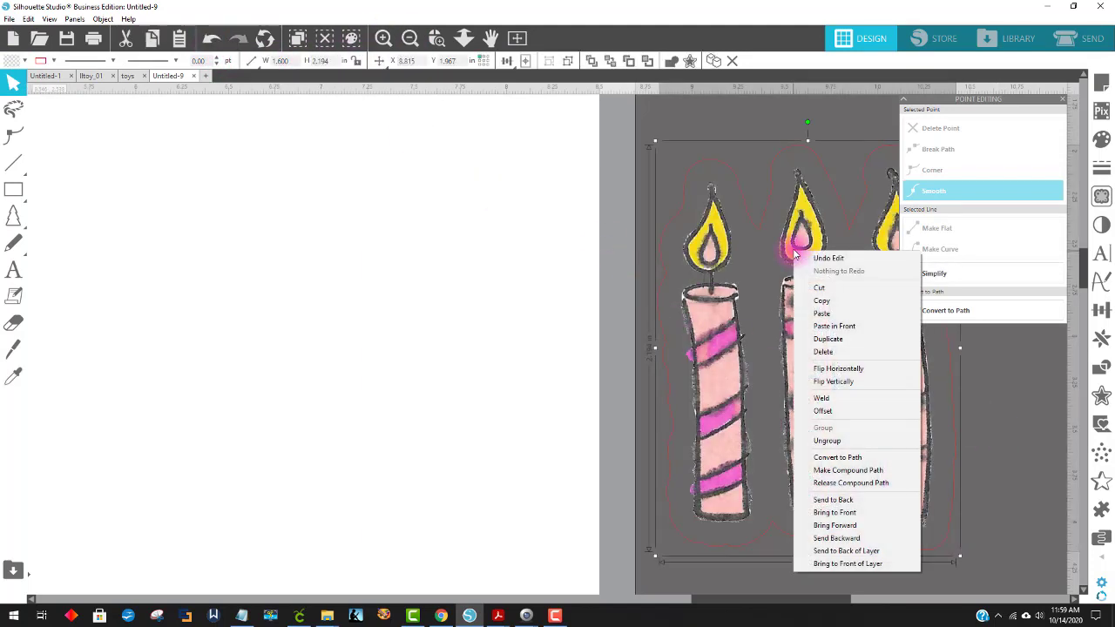
click(827, 440)
click(998, 450)
click(711, 164)
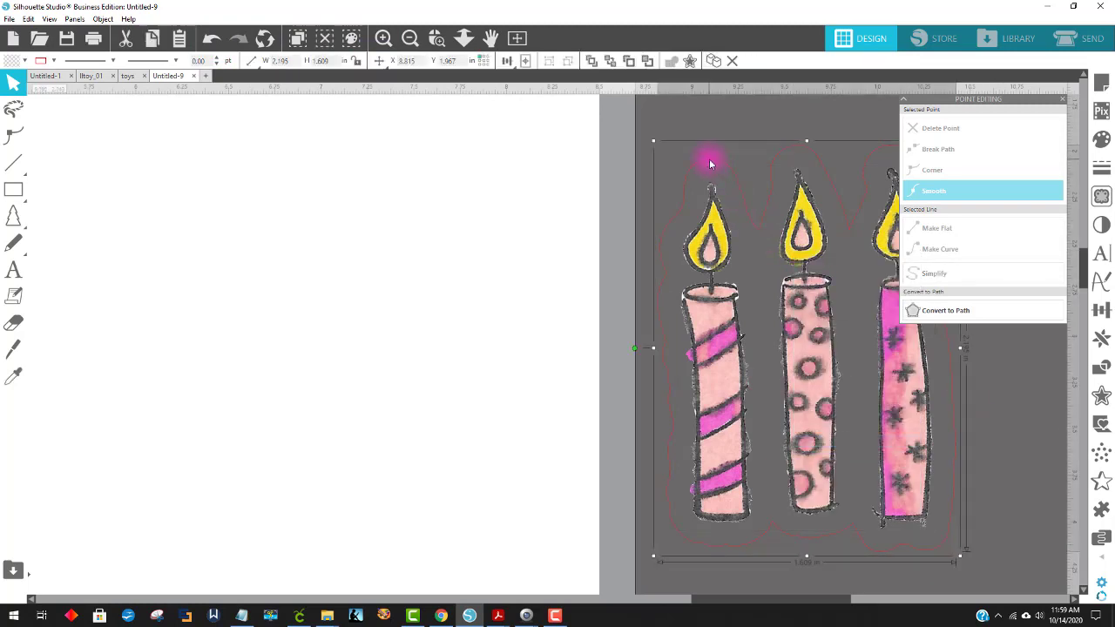
click(12, 63)
click(14, 81)
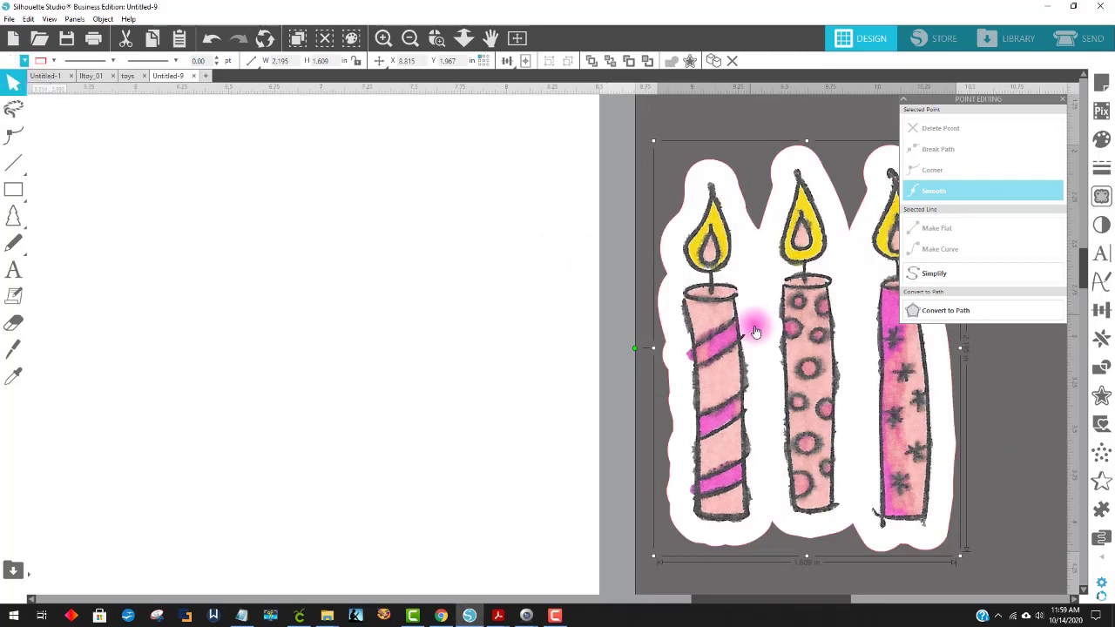
Group the candles with the white-filled outline and move the group back onto the page at about X 6.45, Y 1.84 in
click(1022, 450)
click(704, 295)
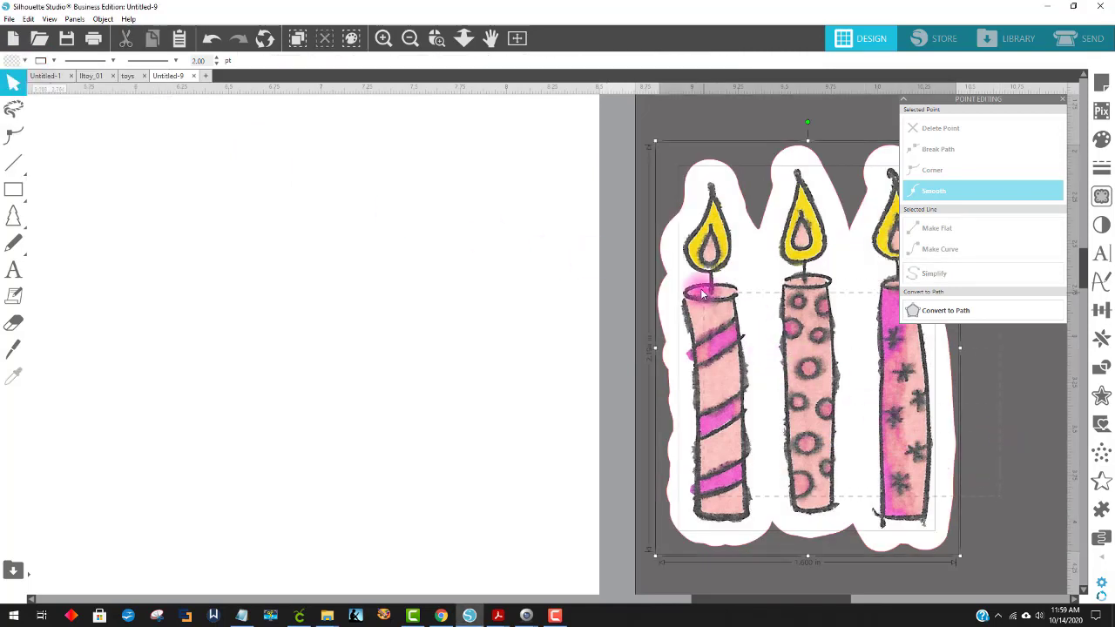
right_click(718, 313)
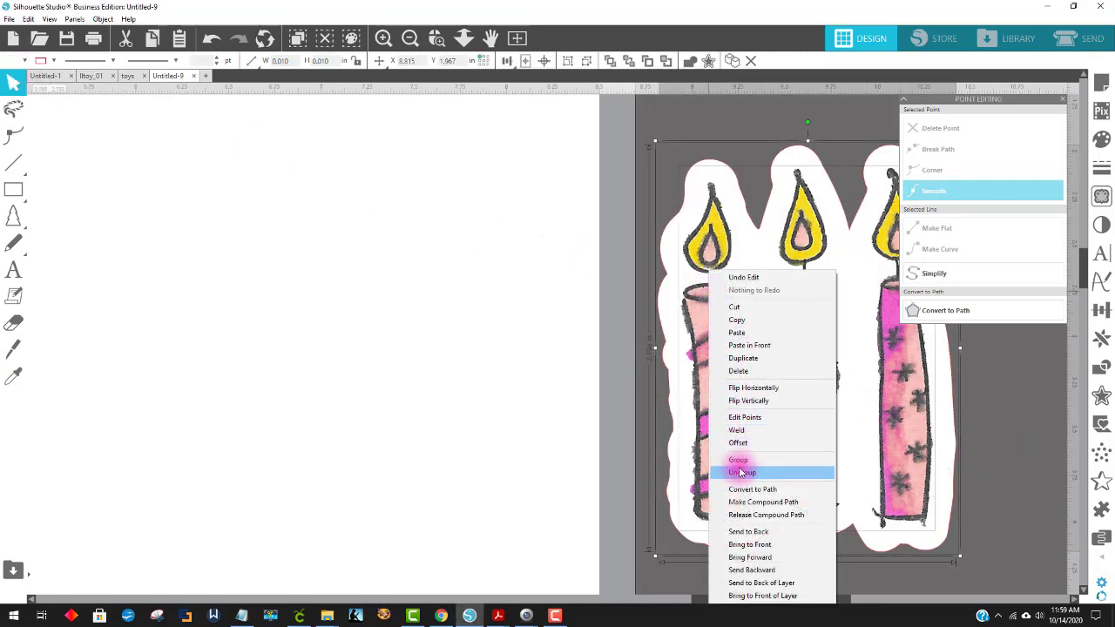
click(739, 460)
drag(787, 381, 364, 345)
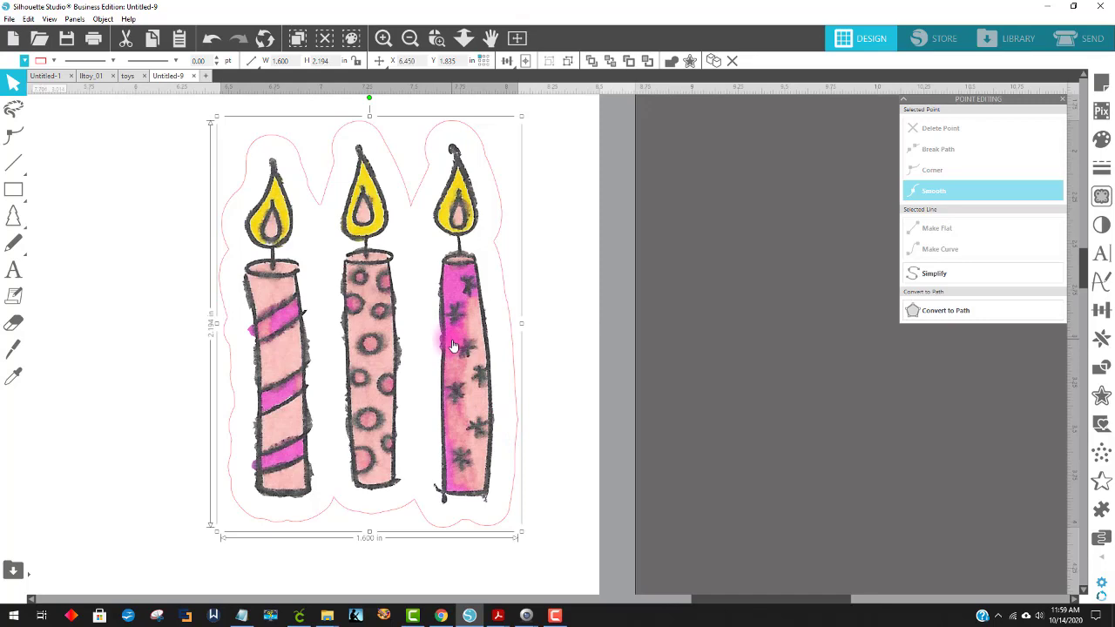
In the cut preview, move the candle group nearer the page centre and set its cut type to Cut Edge
click(1093, 38)
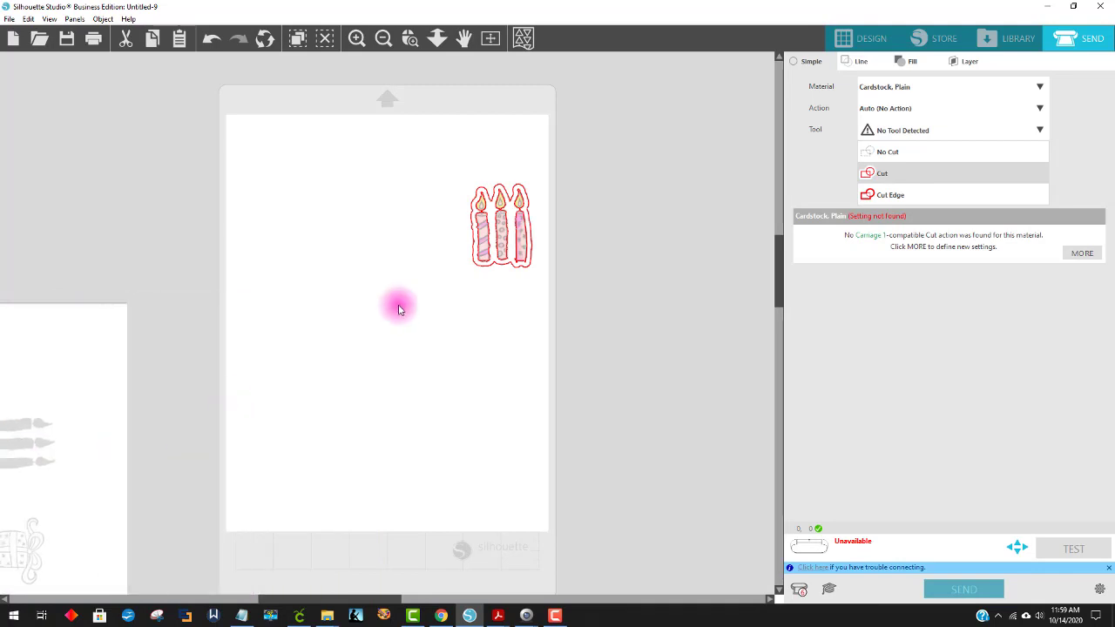
drag(478, 244, 419, 256)
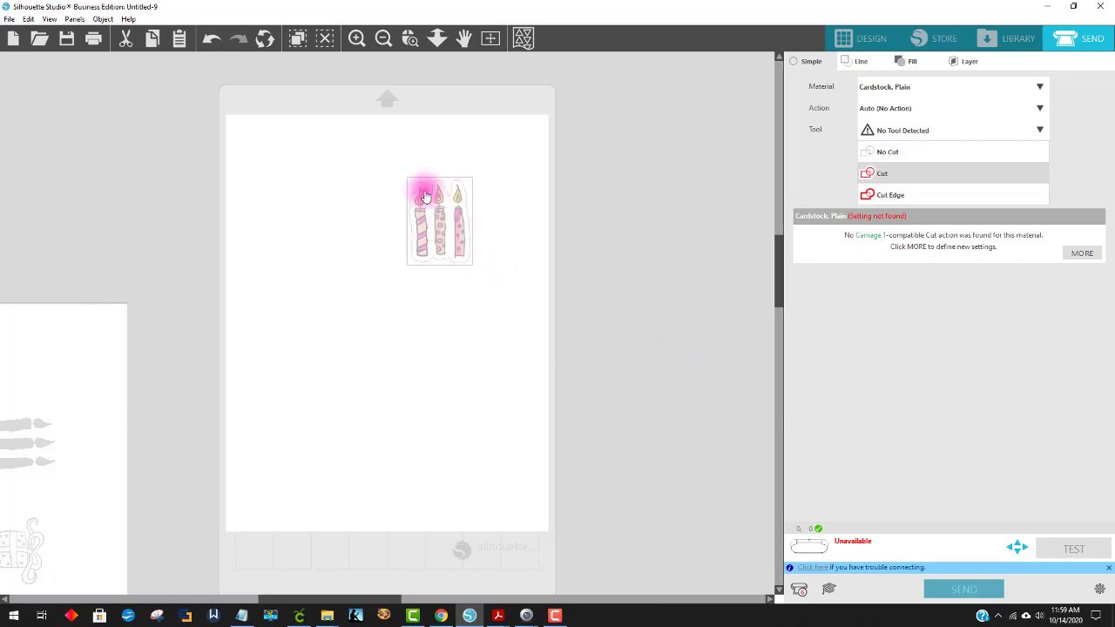
click(410, 38)
click(384, 38)
click(351, 42)
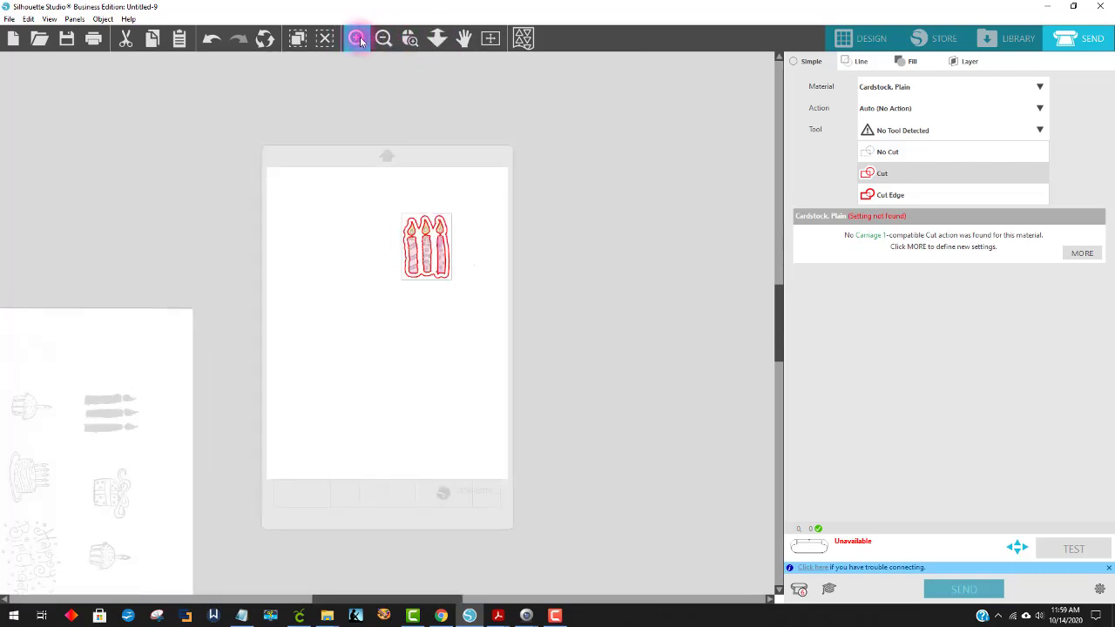
click(693, 197)
scroll(696, 201, up, 1)
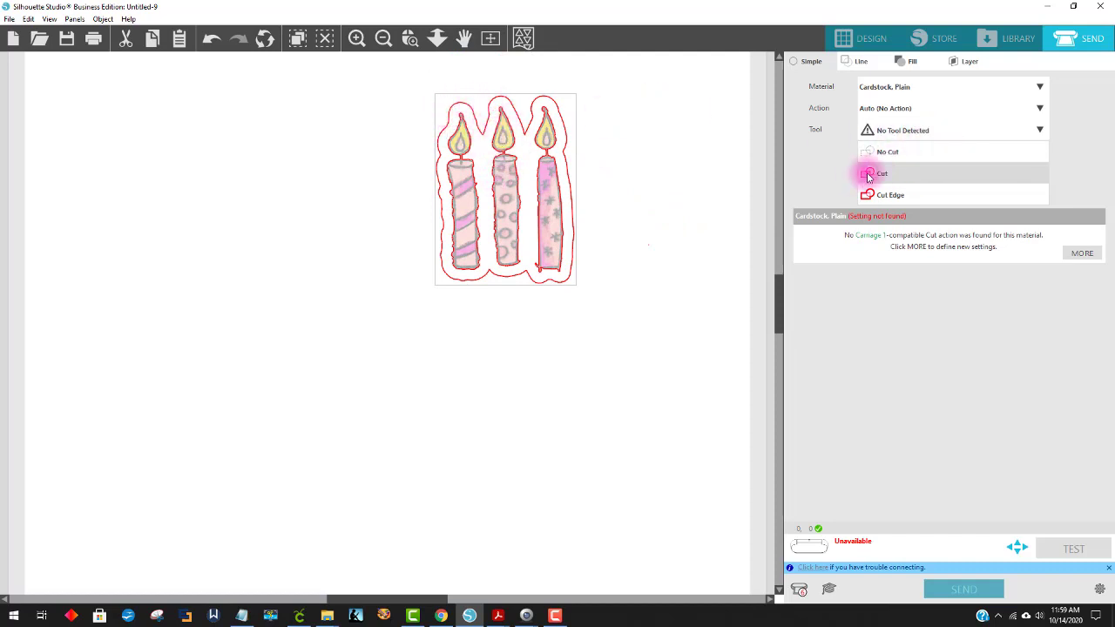
click(982, 197)
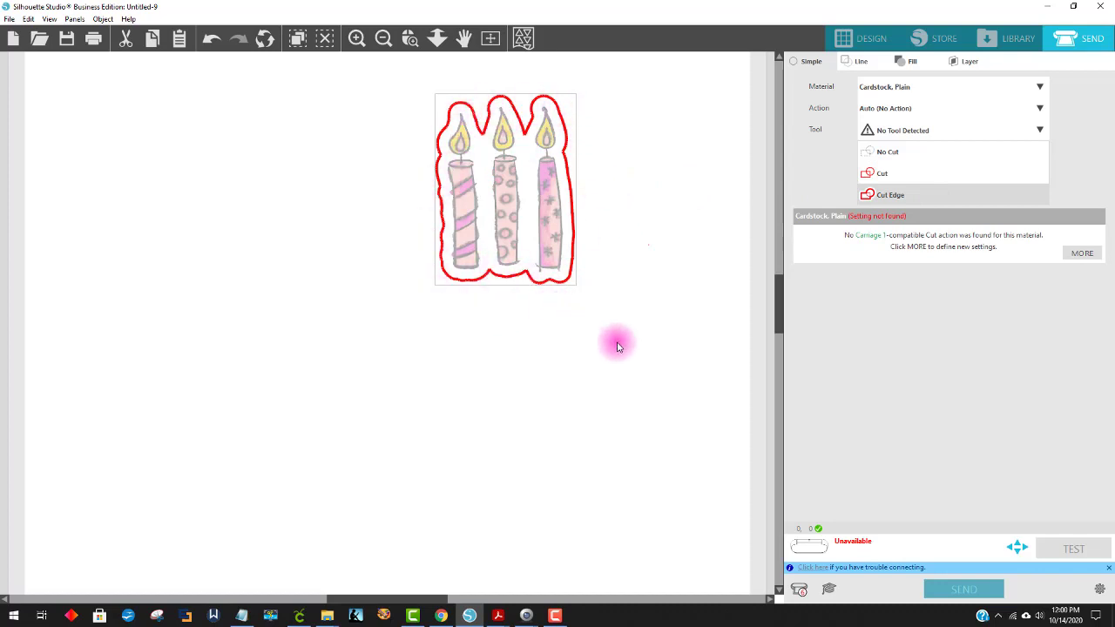
Return to the design view, set the candle group's line color to light gray and place it on the page at about X 6.57, Y 1.91 in
click(858, 39)
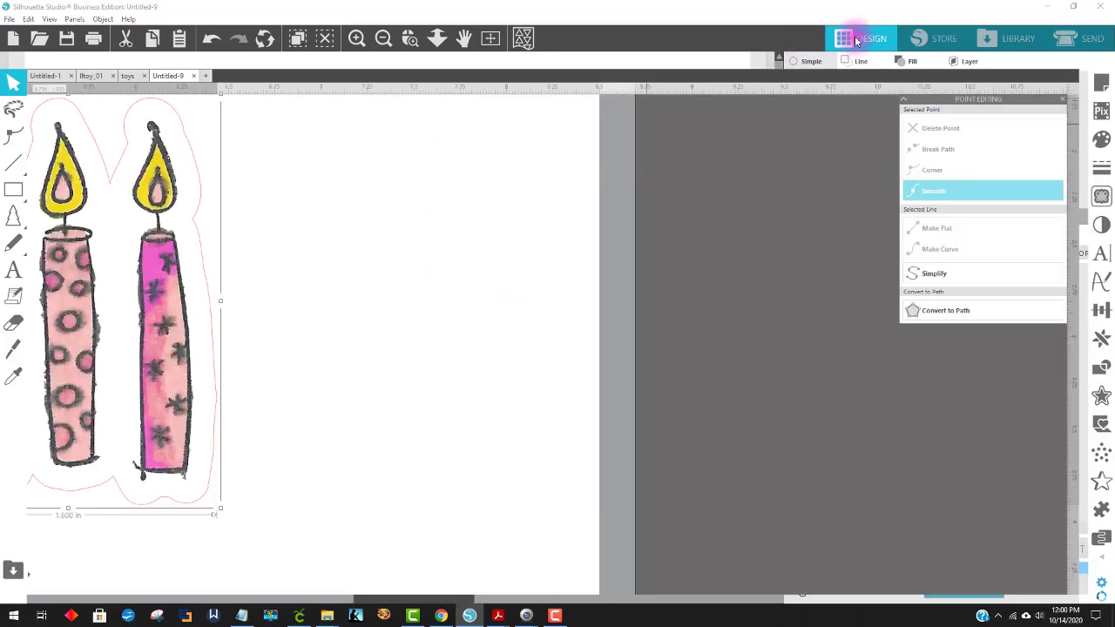
drag(174, 334, 735, 364)
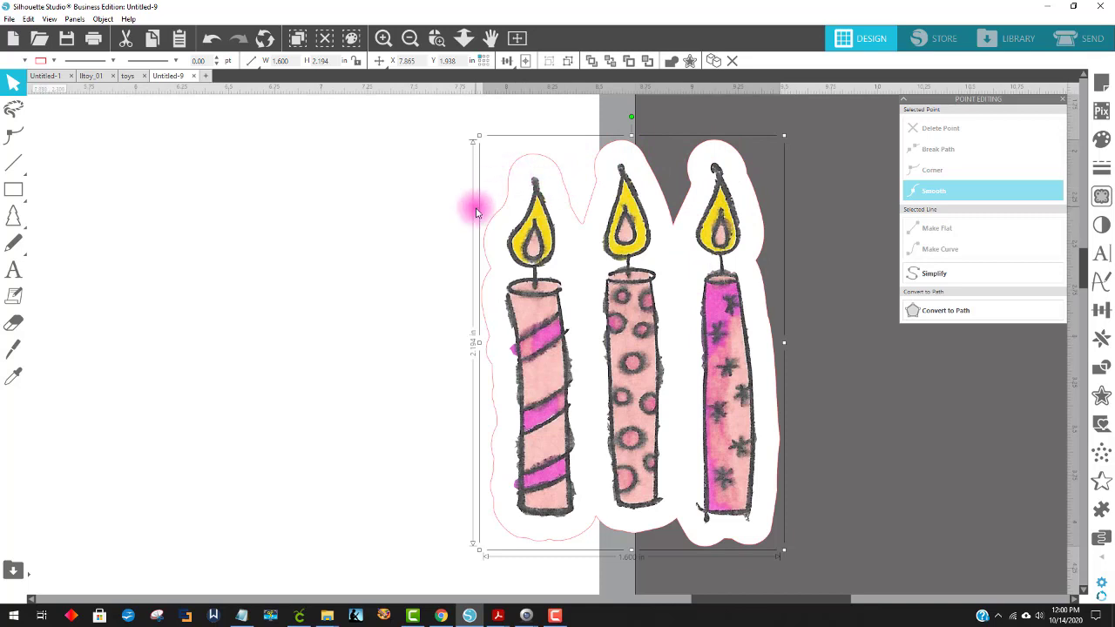
click(40, 62)
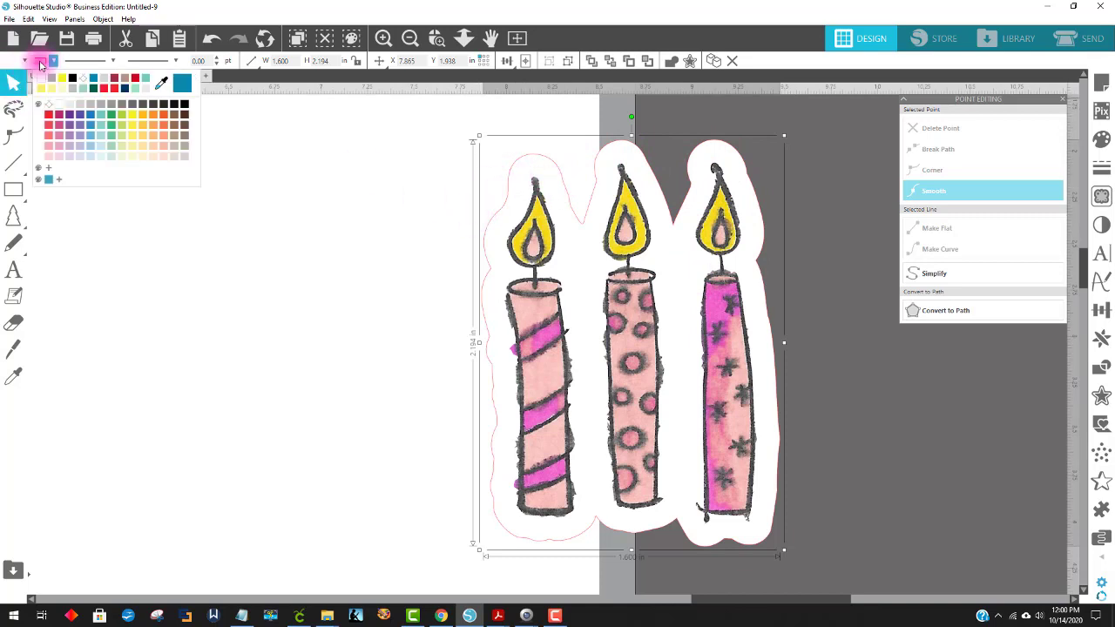
click(93, 108)
drag(671, 316, 442, 311)
right_click(426, 307)
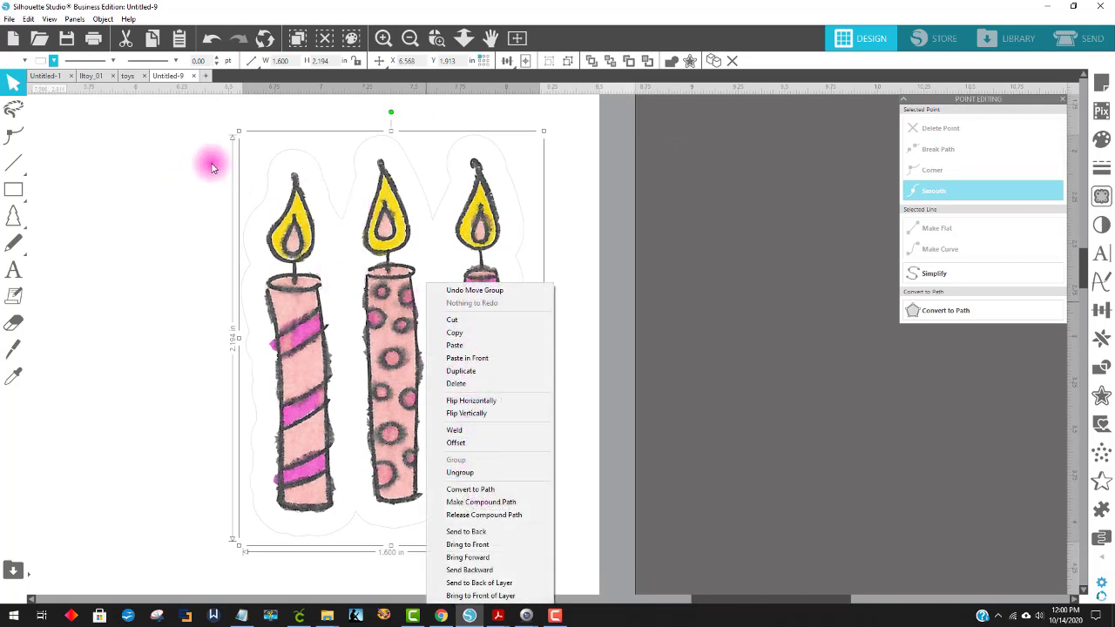
Save the selected candle group to the Downloads folder as a JPEG named 3 candles, at 150 dots per inch
click(9, 19)
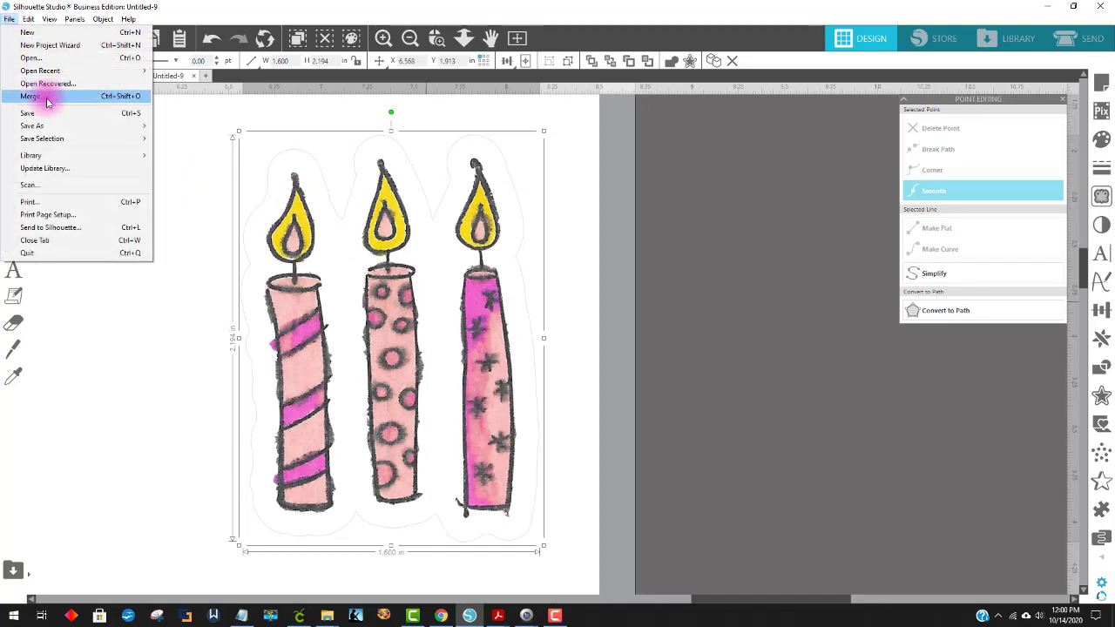
mouse_move(48, 141)
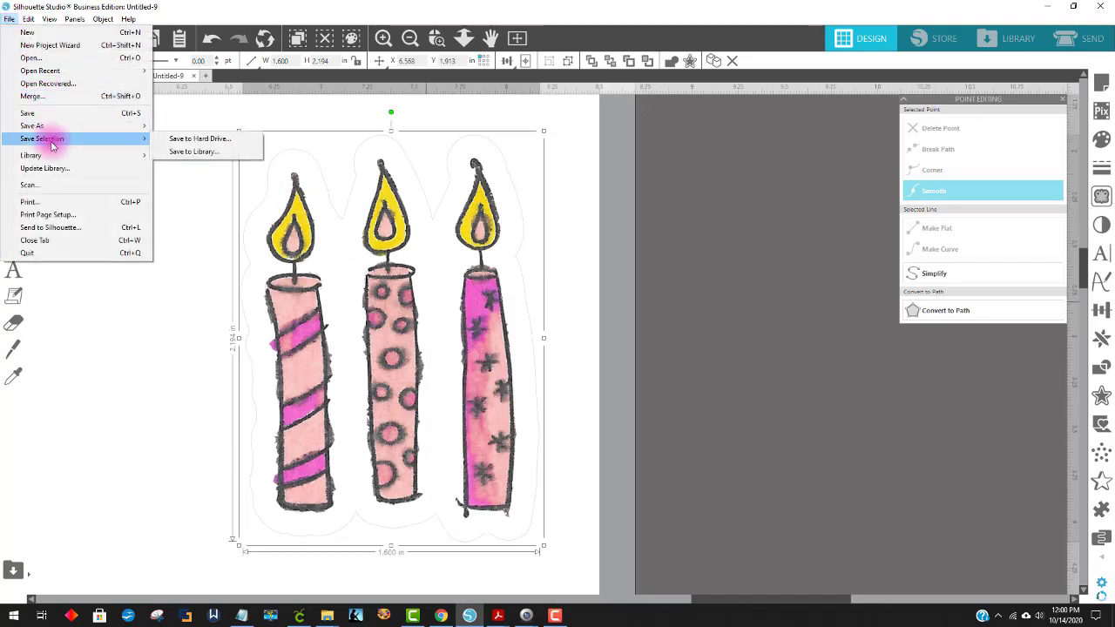
click(199, 139)
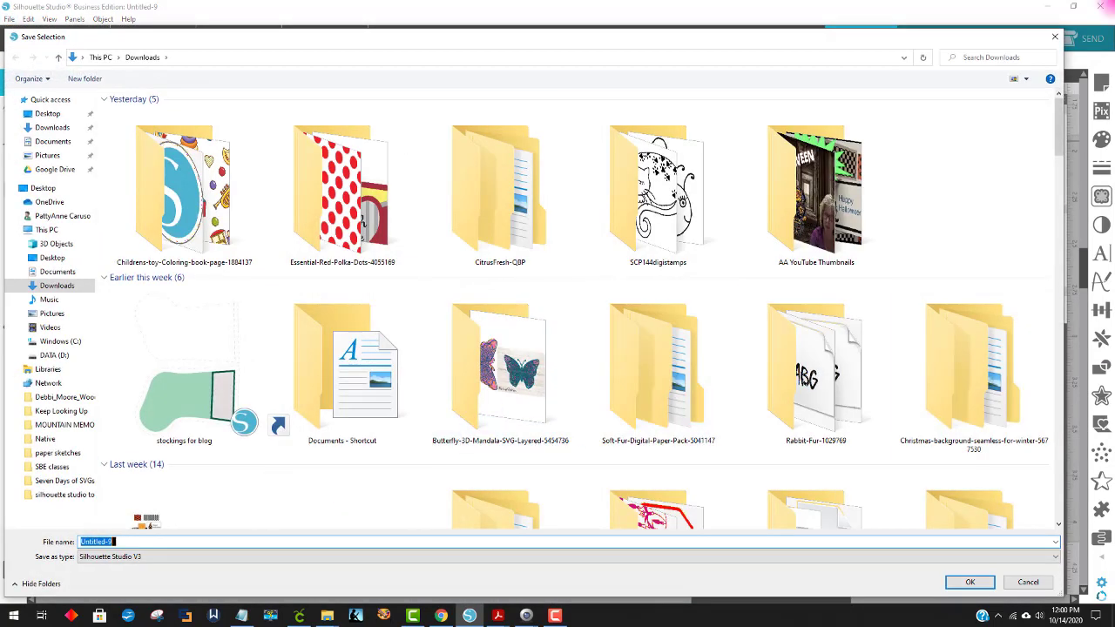
text(3 candles)
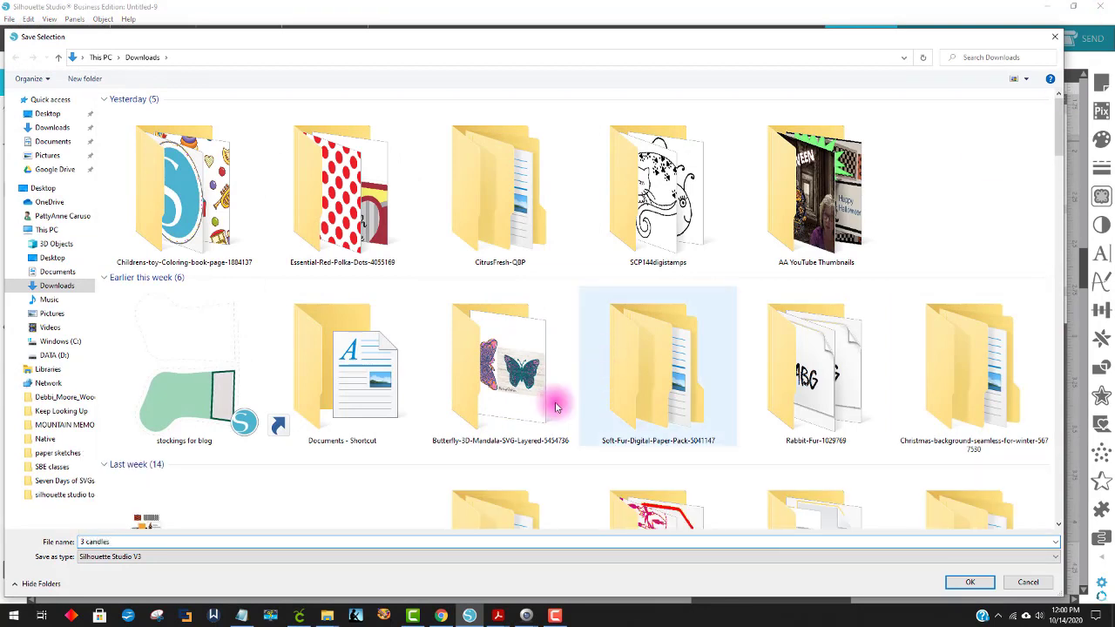
click(161, 557)
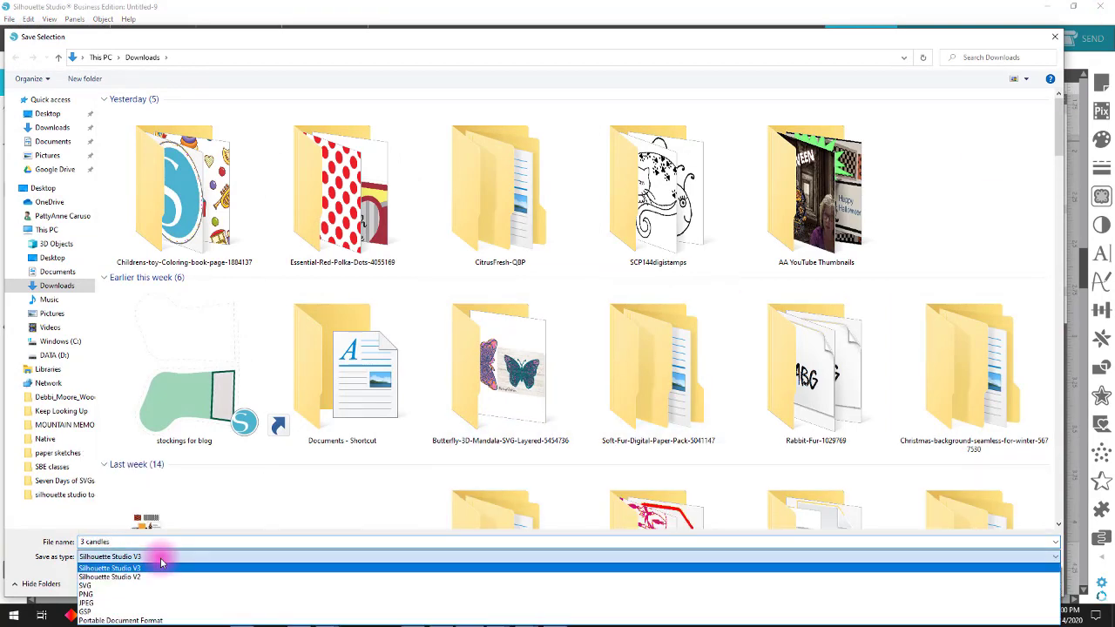
click(150, 603)
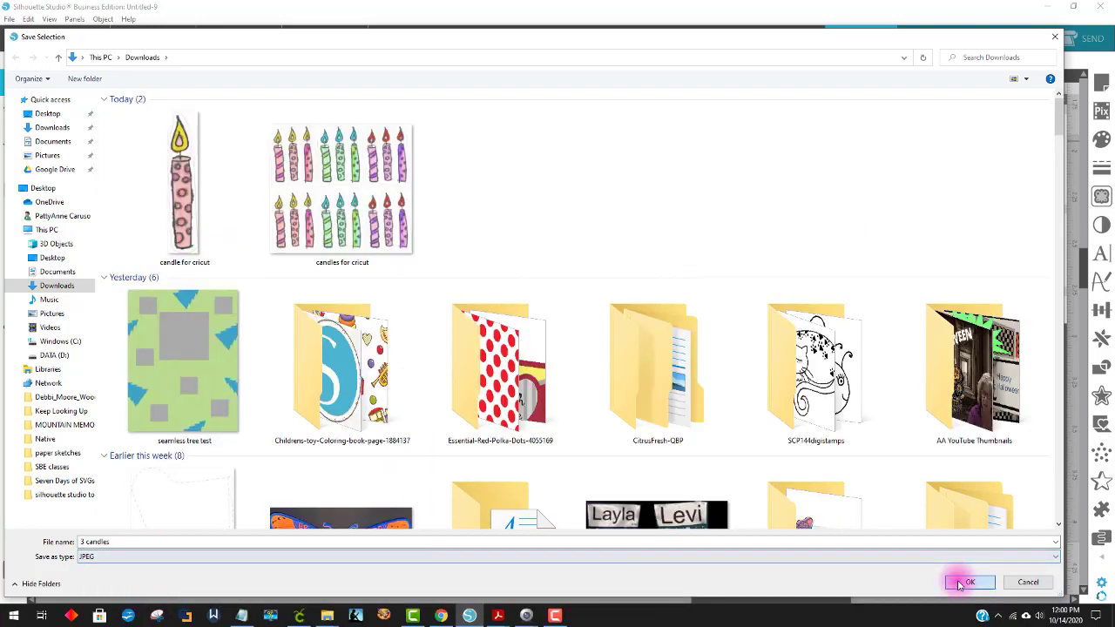
click(963, 581)
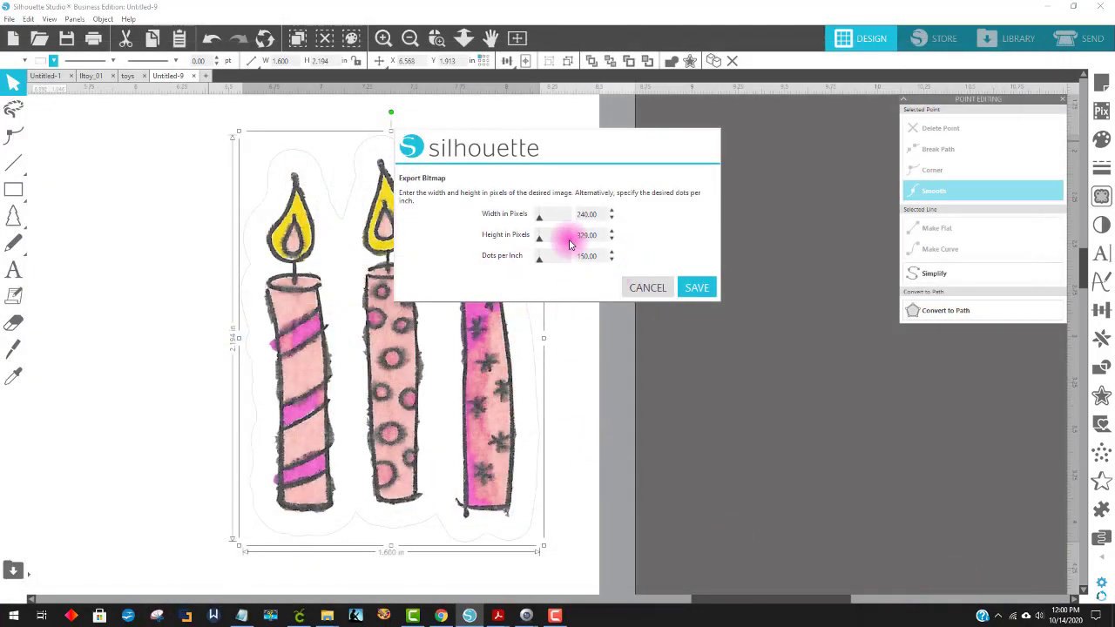
click(697, 287)
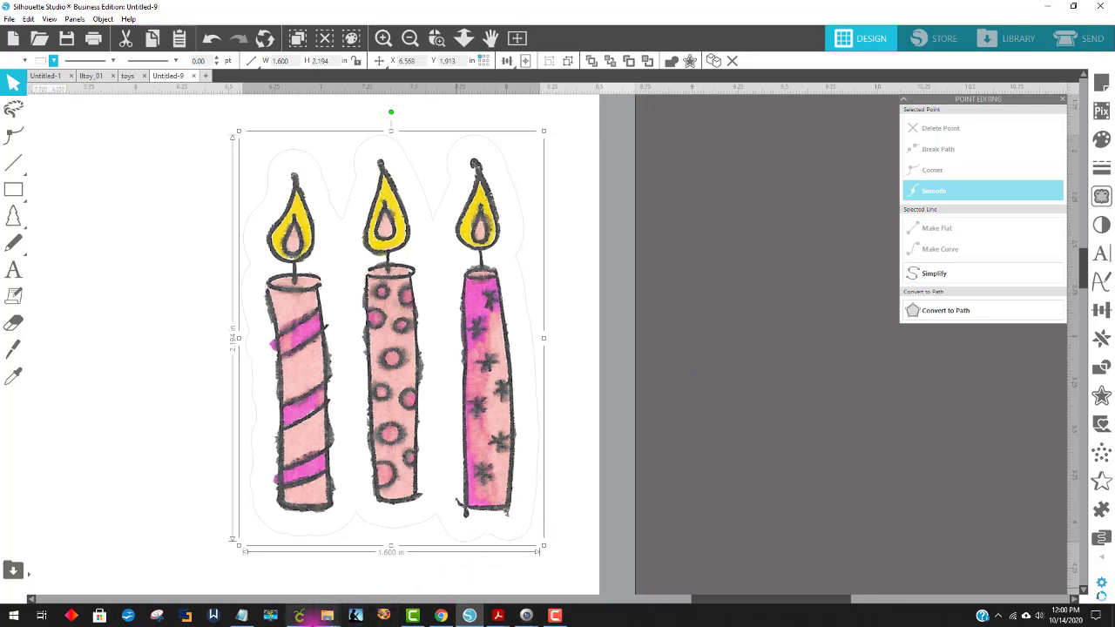
Switch to Cricut Design Space, upload the 3 candles image from Downloads and set its image type to Complex
click(299, 617)
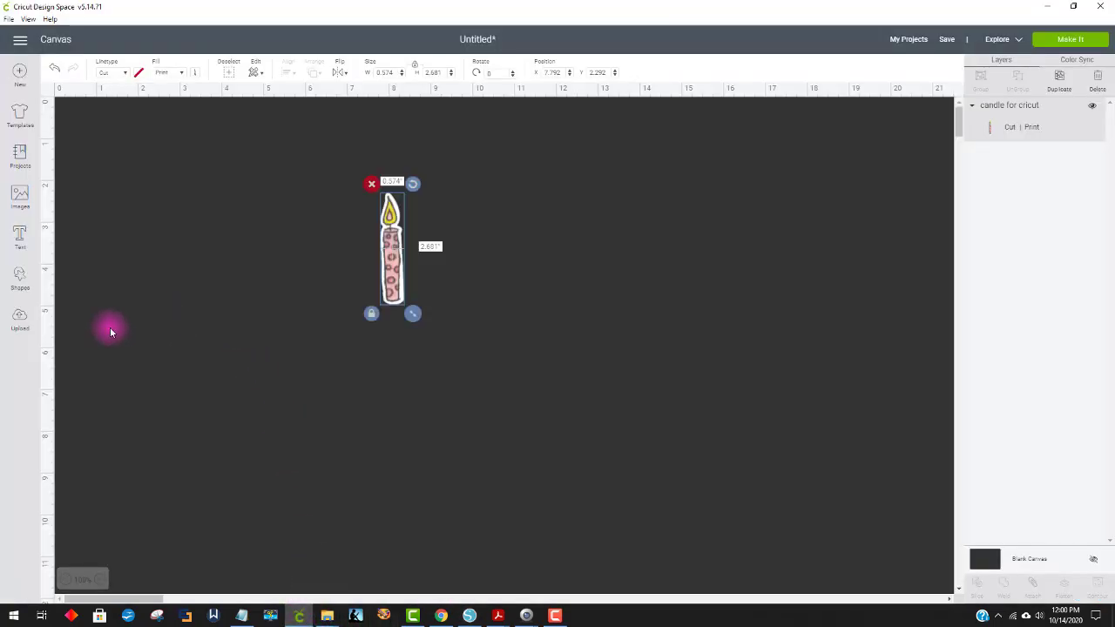
click(21, 320)
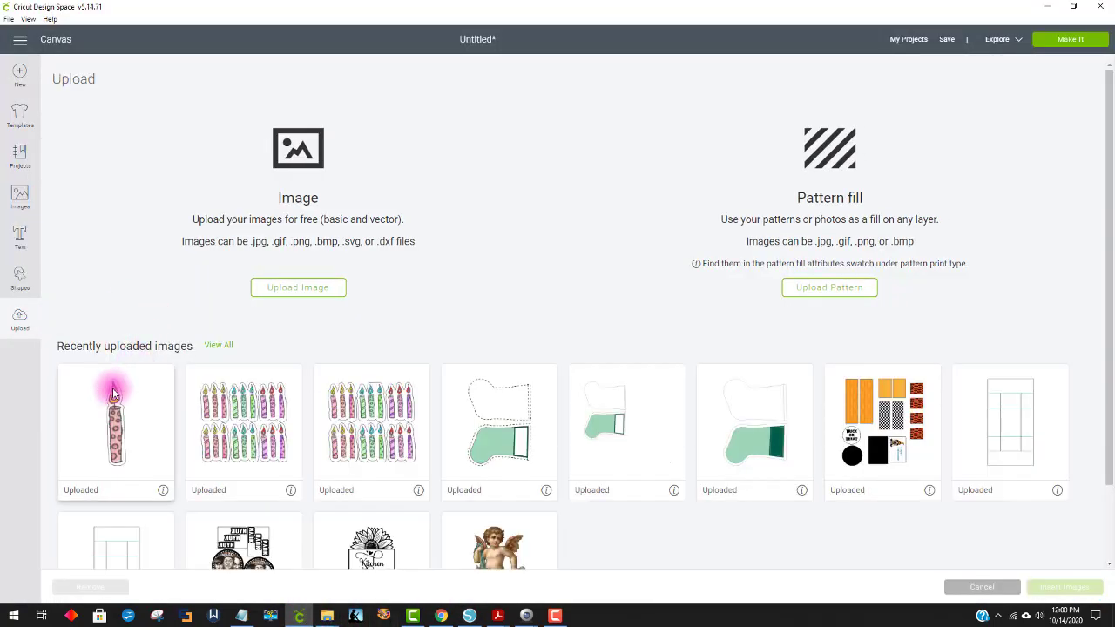
click(291, 291)
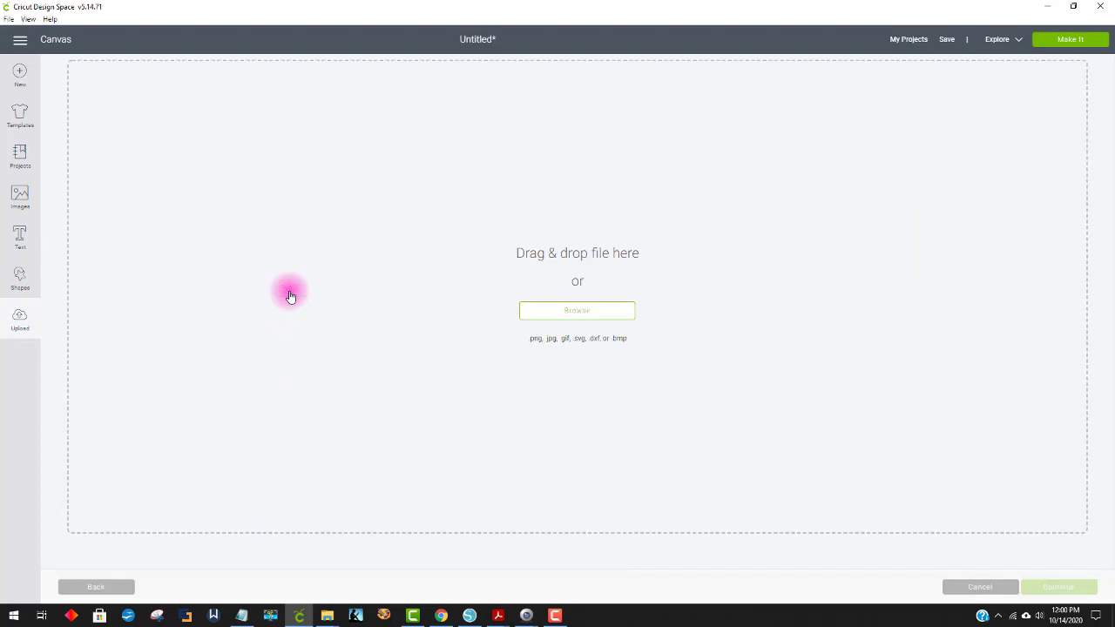
click(586, 315)
click(309, 204)
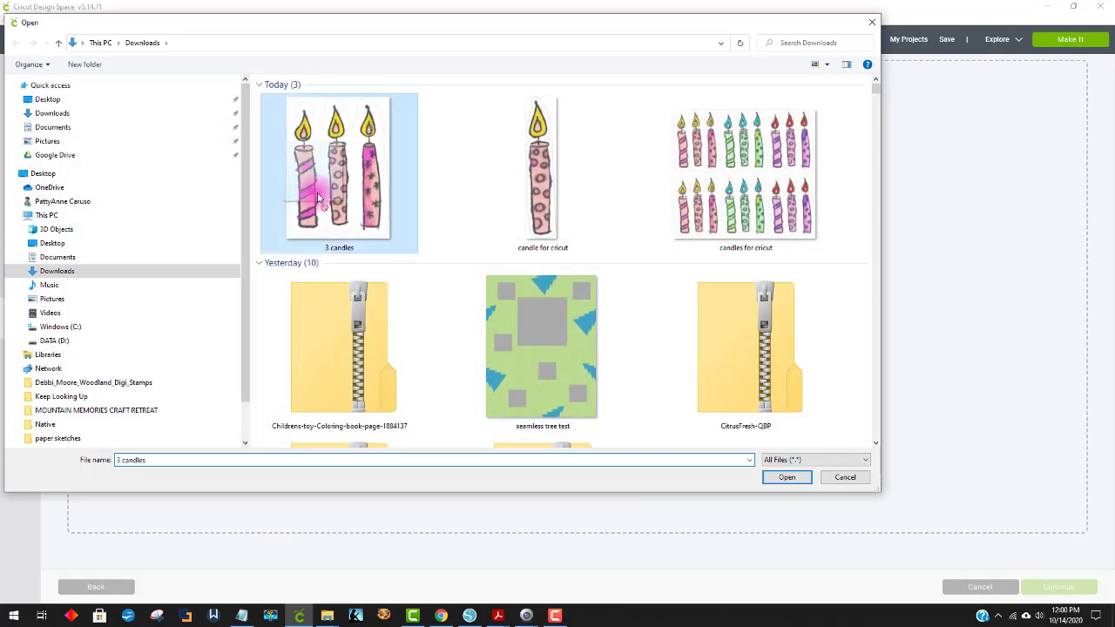
click(784, 477)
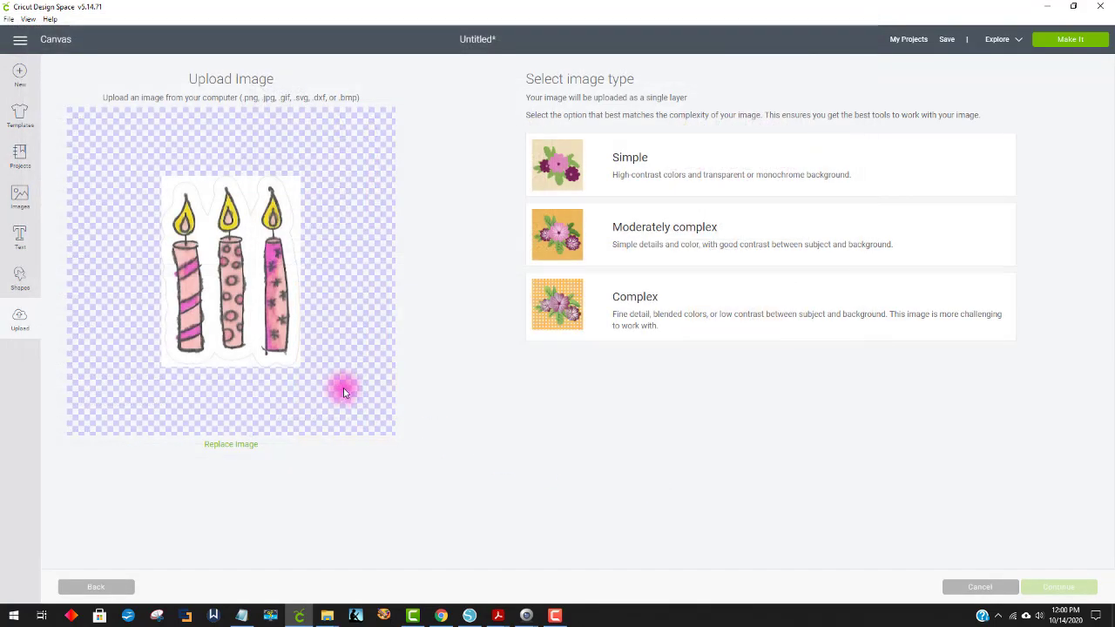
click(627, 311)
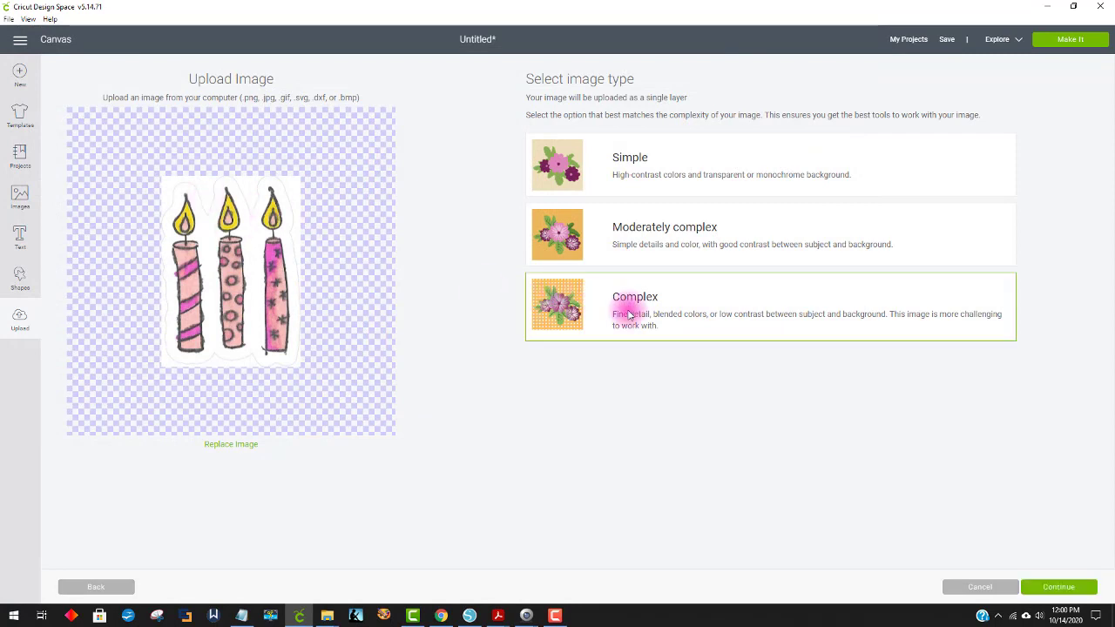
Continue to the background removal and erase the background areas above and between the candle flames
click(1058, 590)
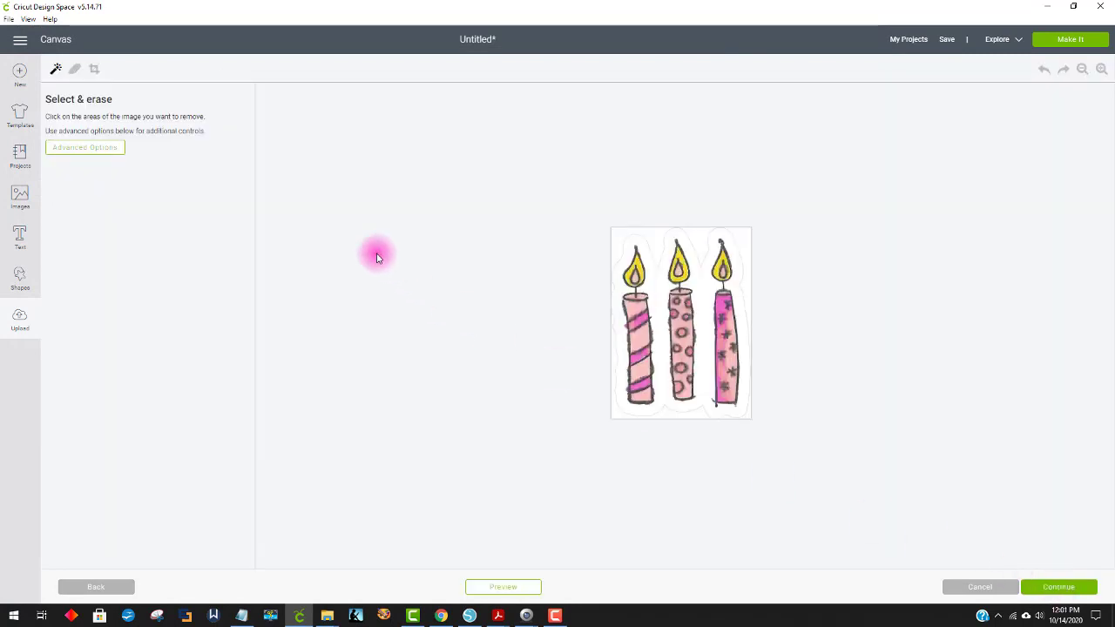
click(615, 231)
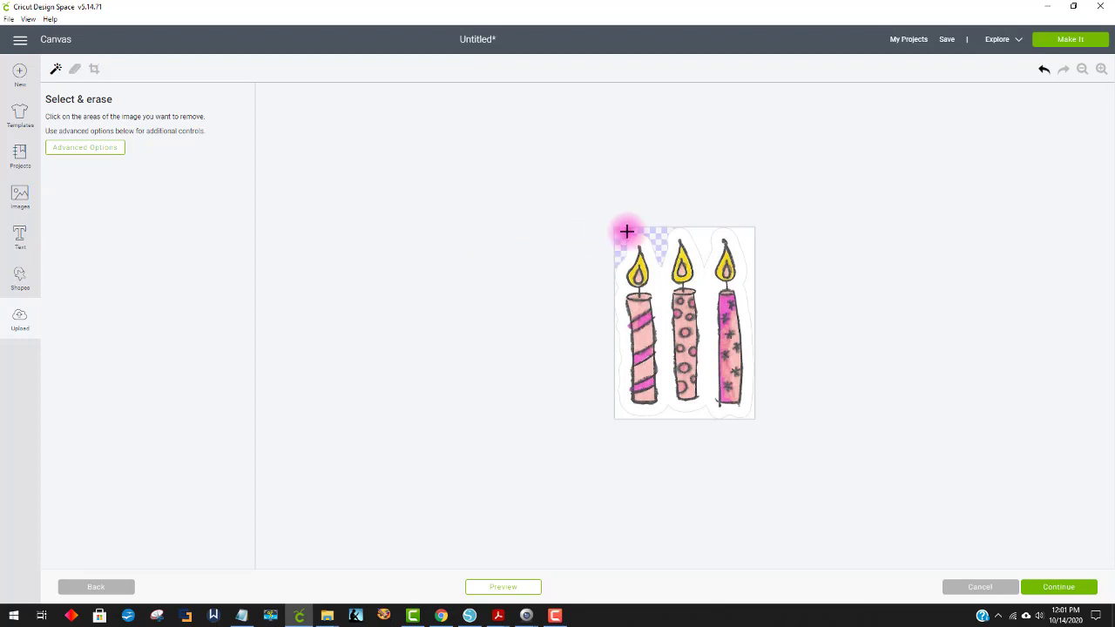
click(700, 235)
Try to erase the background beside the third candle's flame, and undo that erasure
click(738, 238)
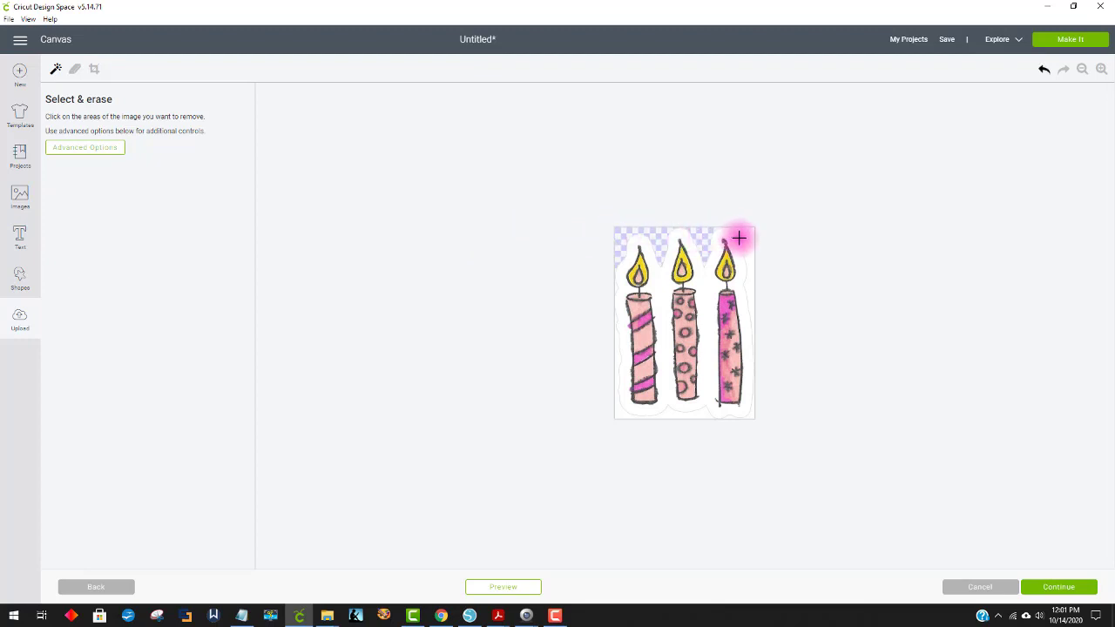
click(744, 236)
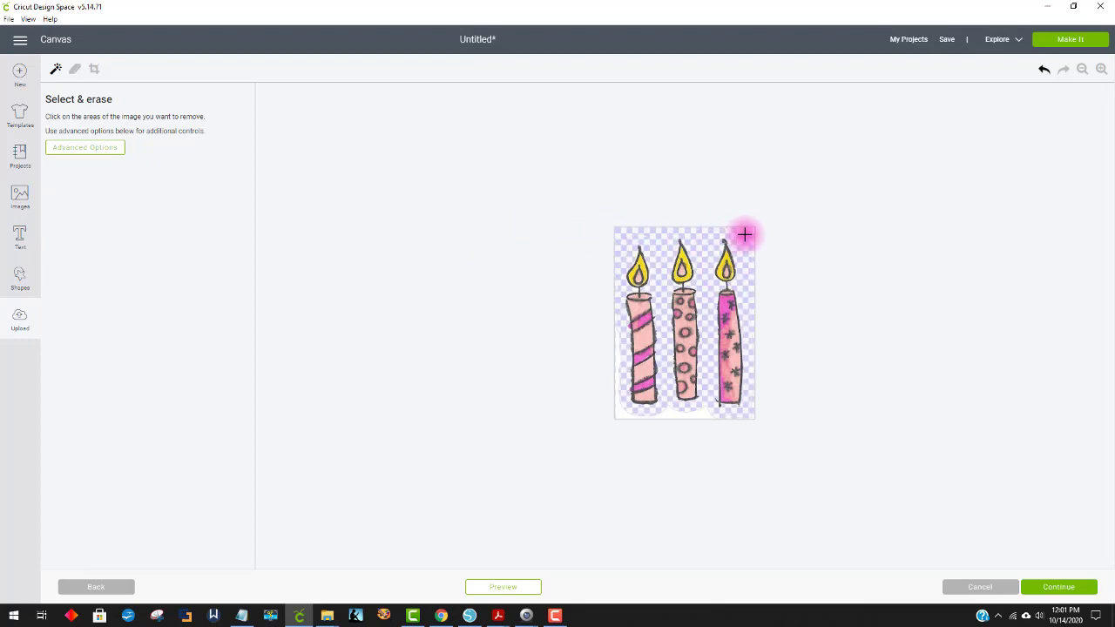
click(1044, 69)
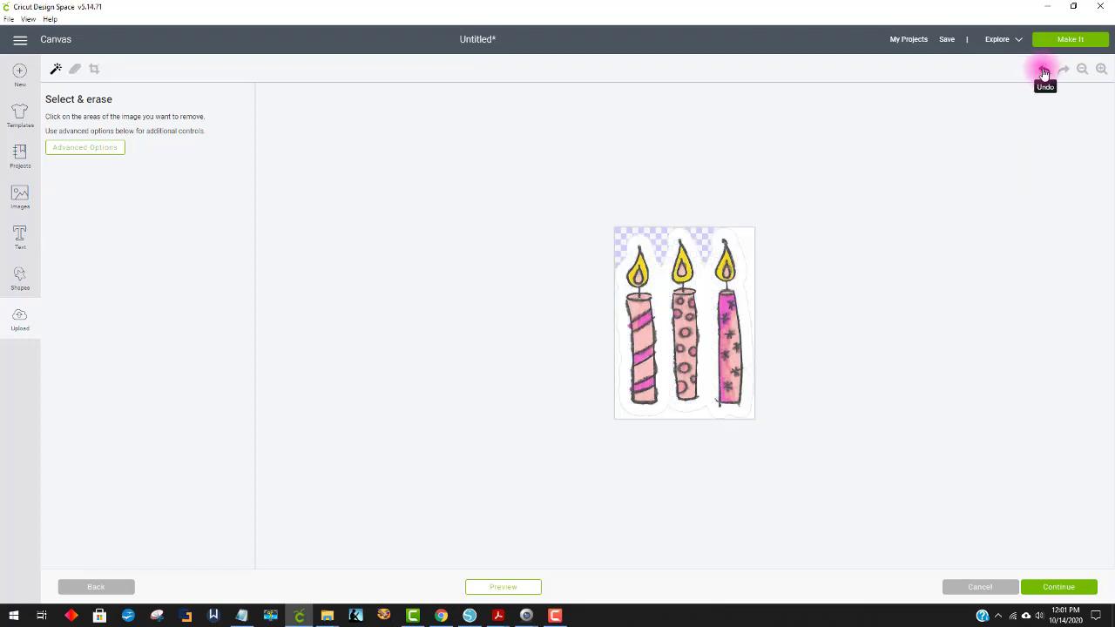
Set the color tolerance to 8 and erase the remaining background outside the candles' white border
click(78, 147)
drag(68, 223, 39, 226)
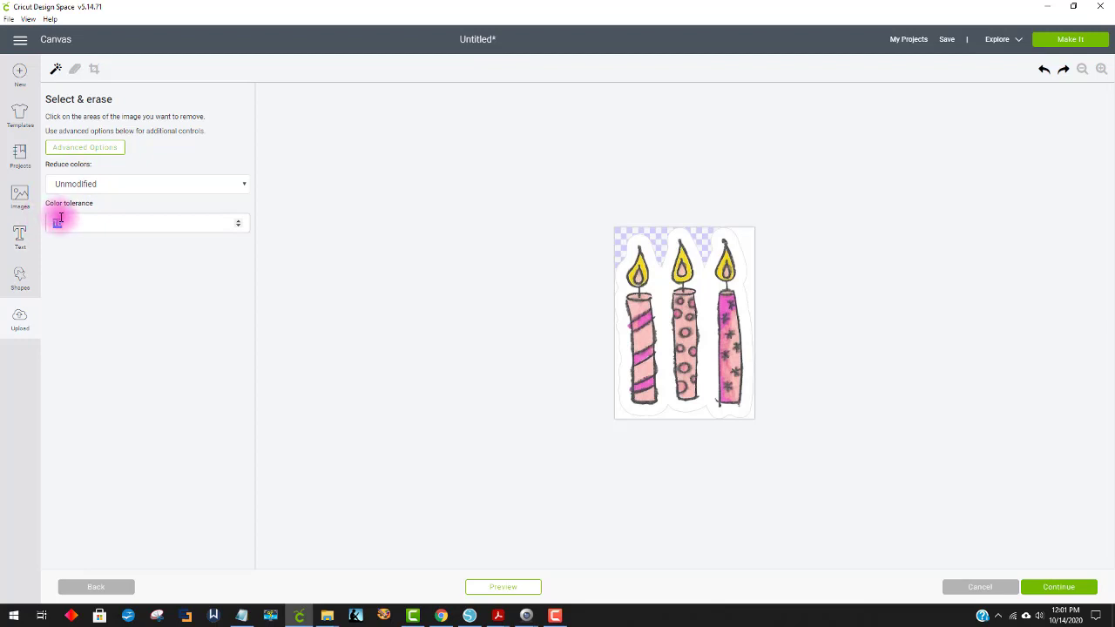
text(8)
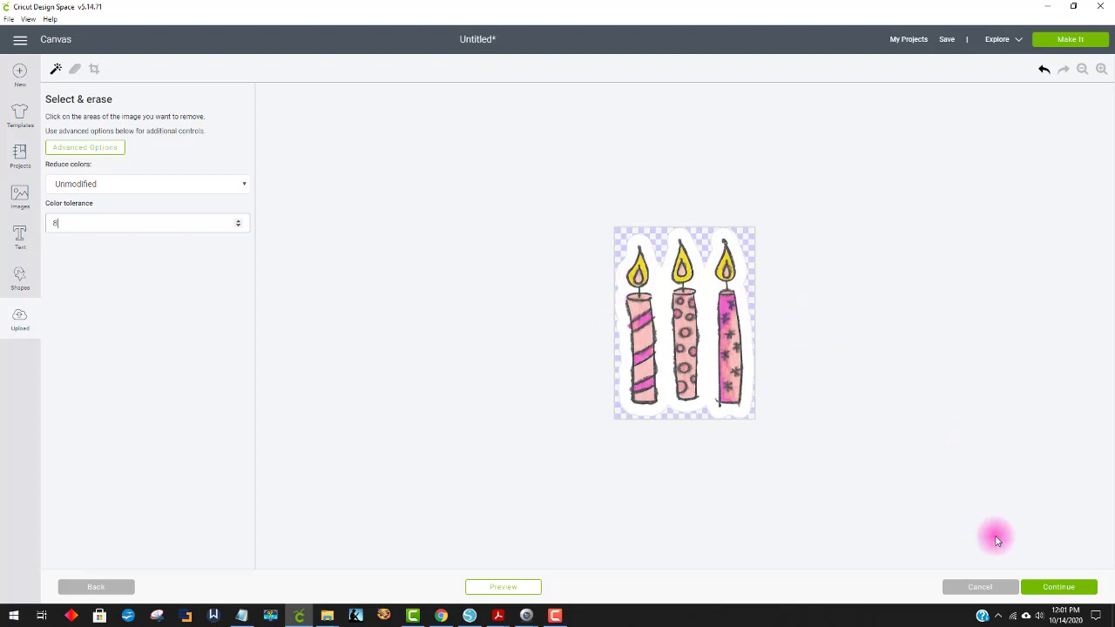
Save the cleaned upload as a Print Then Cut image named 3 candles and insert it on the canvas
click(1059, 588)
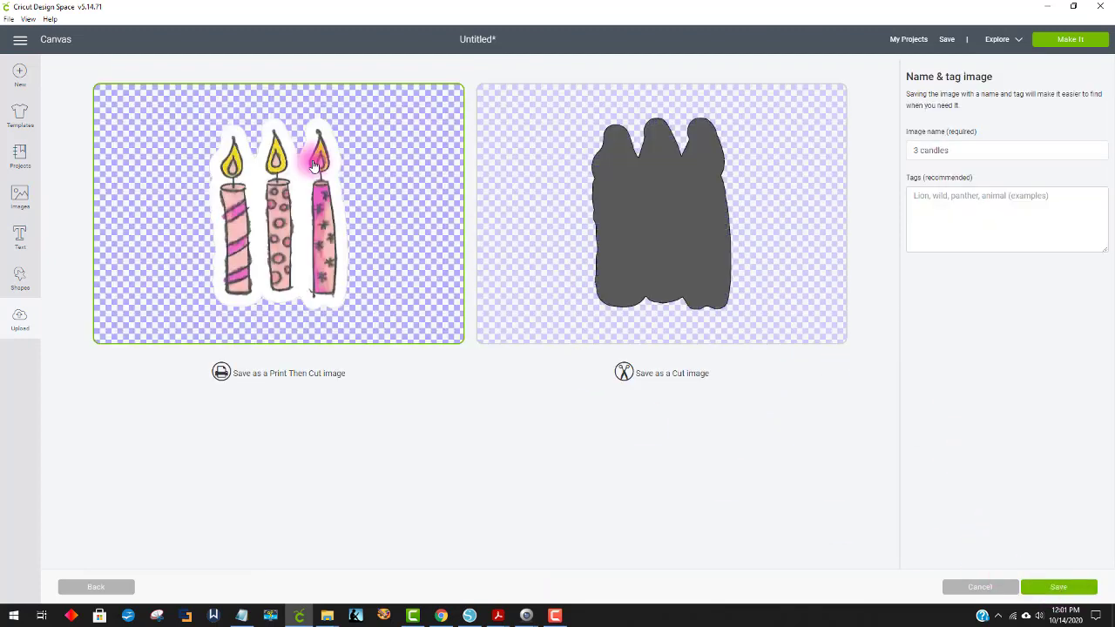
click(1039, 589)
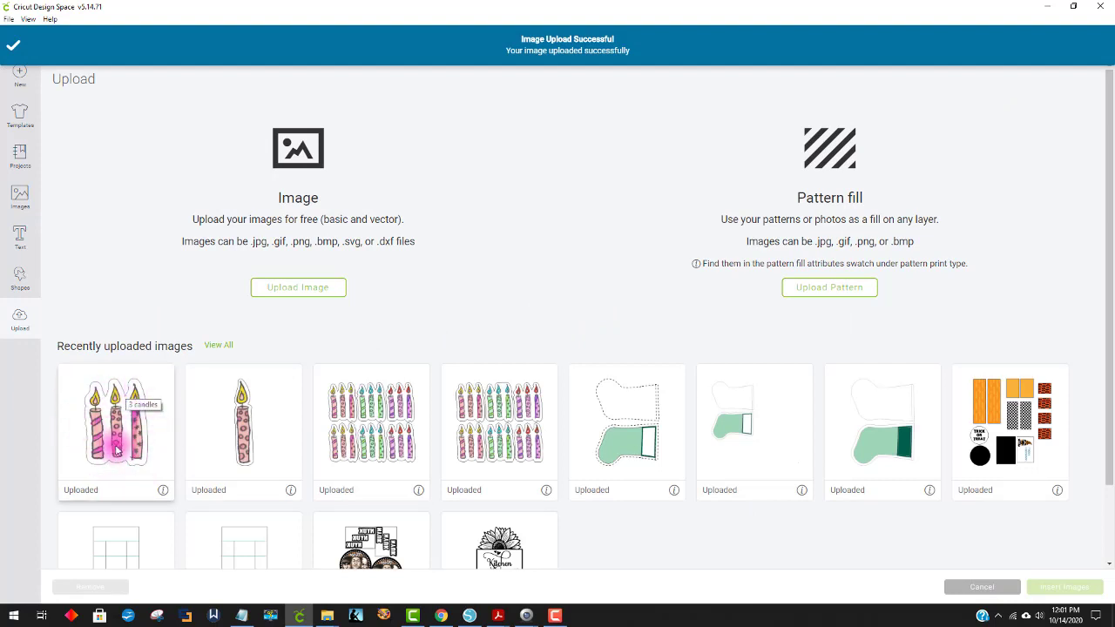
click(140, 447)
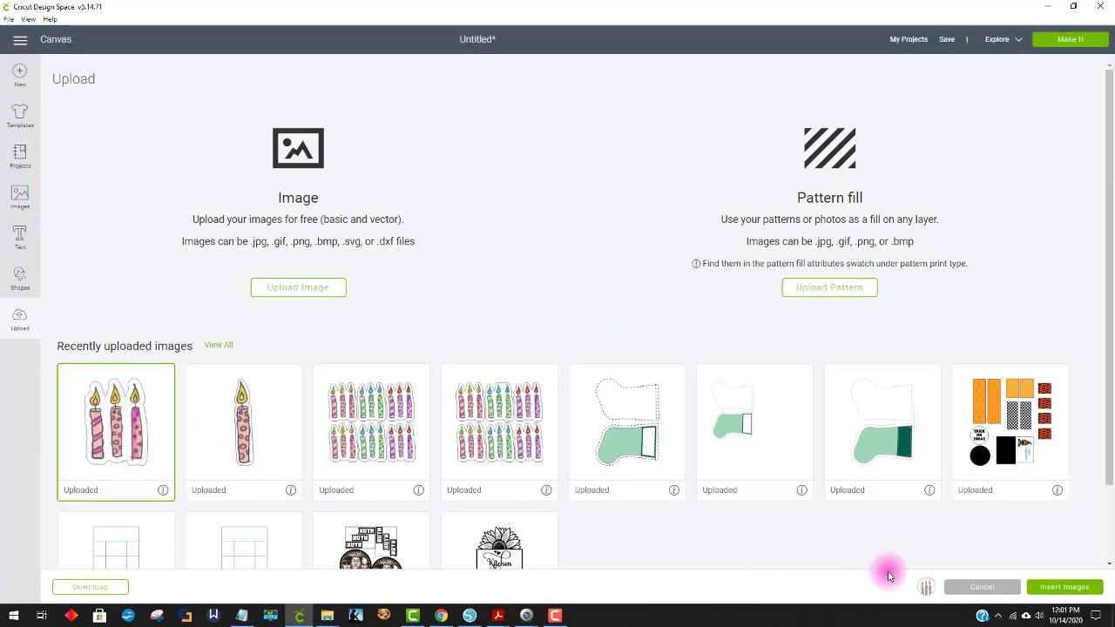
click(1064, 586)
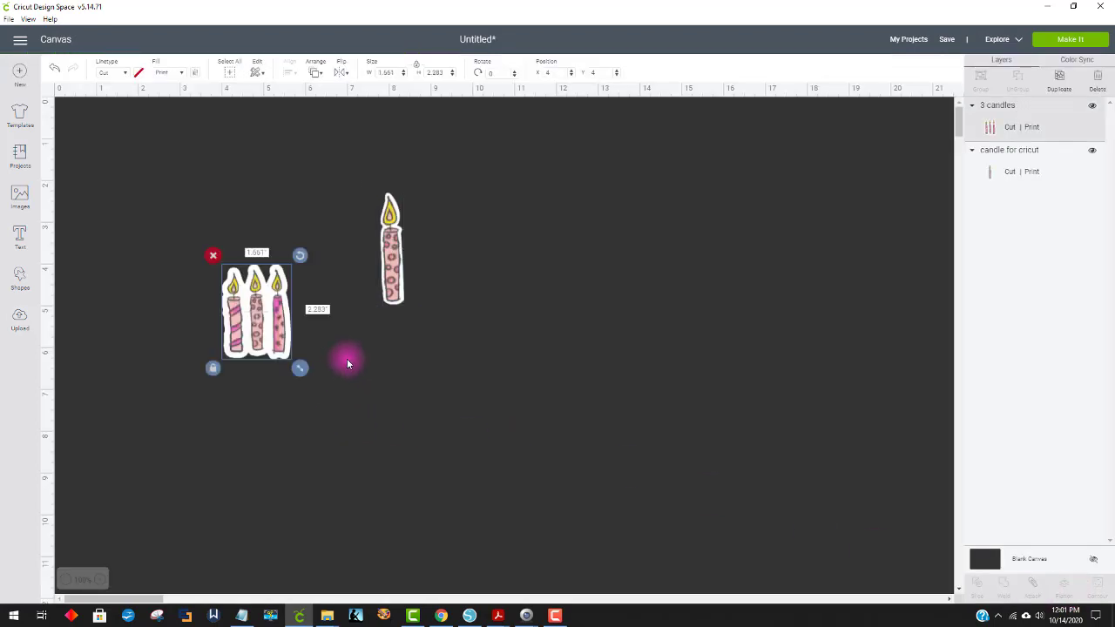
Enlarge the 3 candles image to about 2.47 by 3.39 in and move it to about X 2, Y 1.92
drag(300, 368, 523, 504)
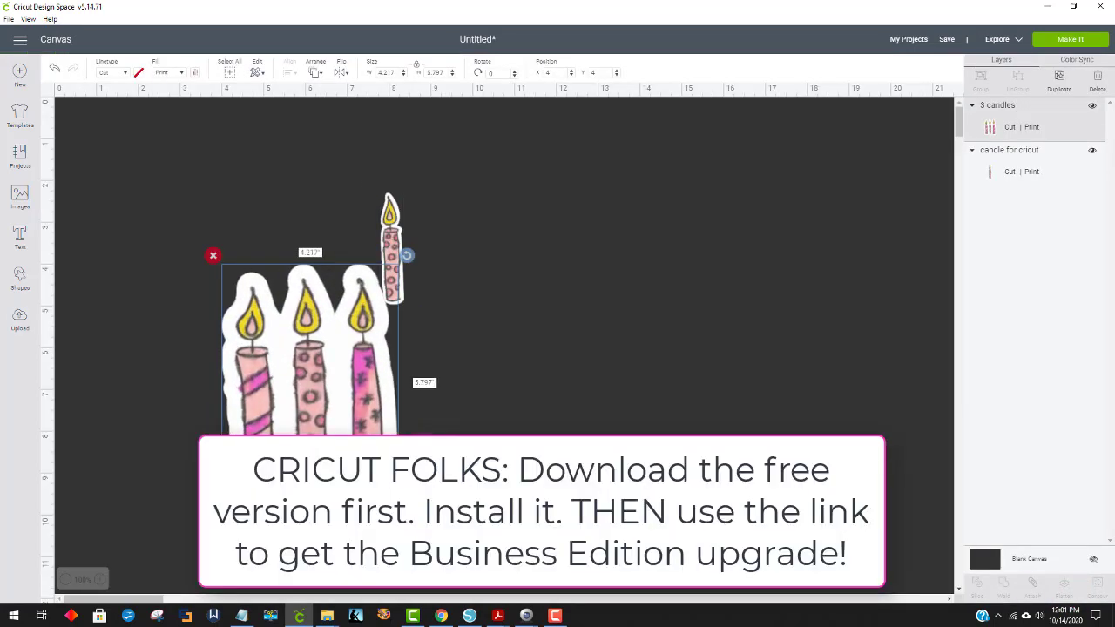
drag(336, 398, 253, 312)
drag(323, 423, 258, 332)
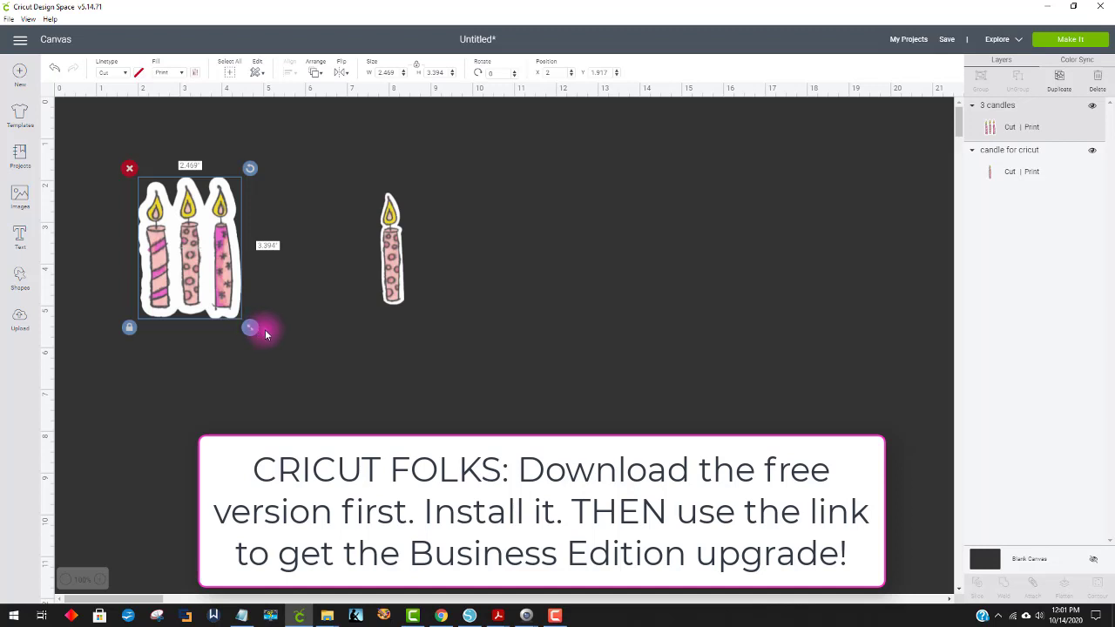
Switch to Silhouette Studio and delete the three-candle group from the page
click(470, 615)
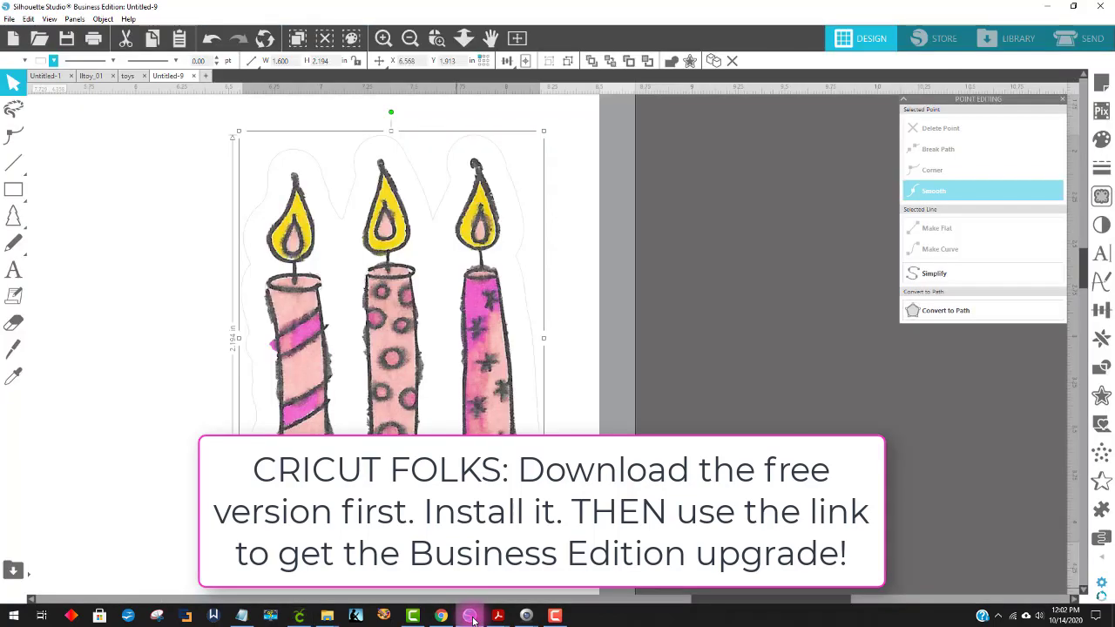
click(410, 38)
click(410, 38)
click(409, 38)
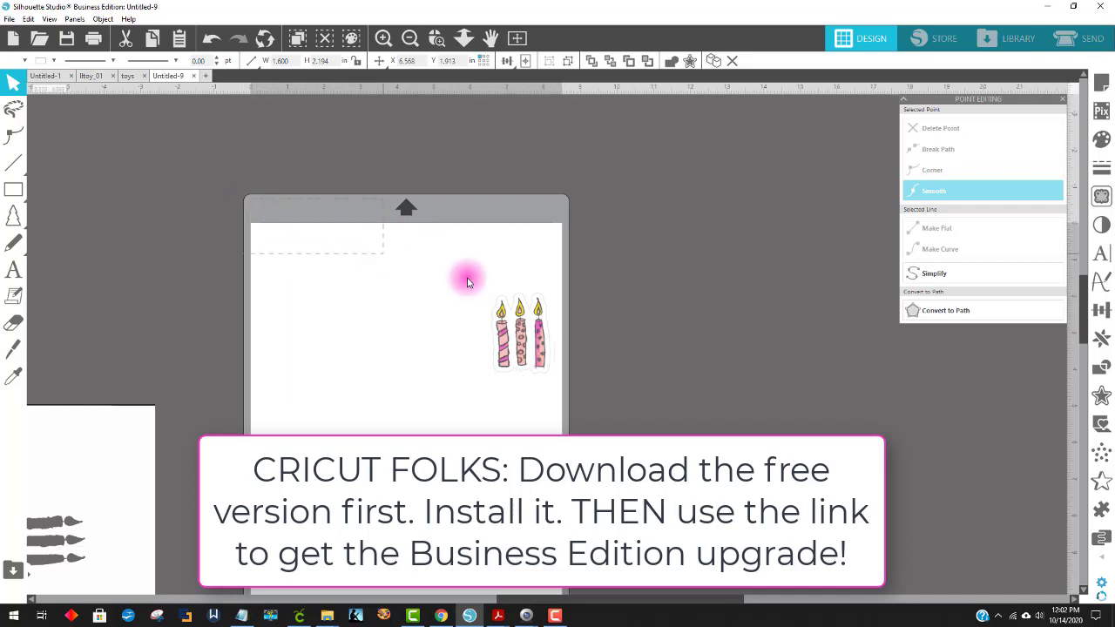
key(Delete)
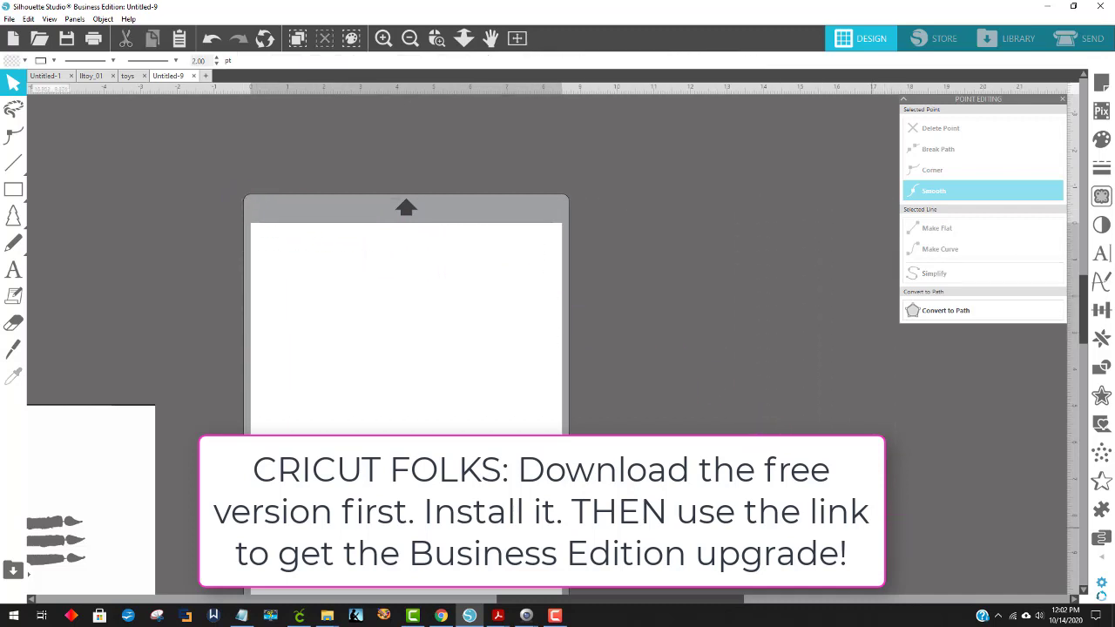
Move the scanned birthday stamp sheet from beside the mat onto the page
drag(155, 485, 658, 243)
click(770, 230)
scroll(771, 235, down, 3)
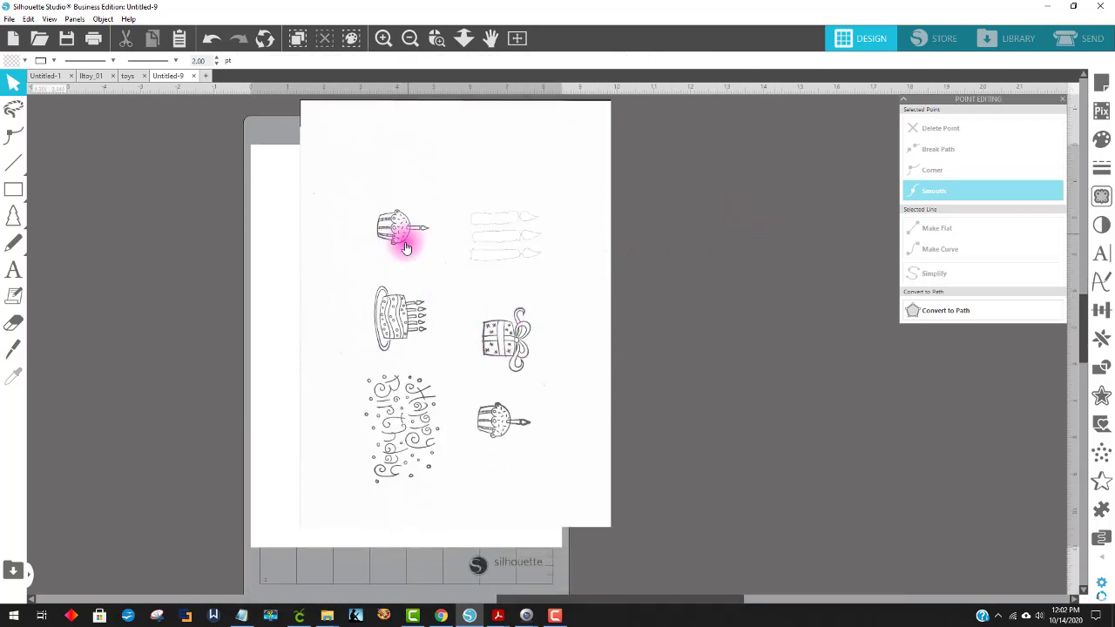
Draw a trace area about 2.44 by 1.66 in around the upper cupcake on the scanned sheet
click(13, 270)
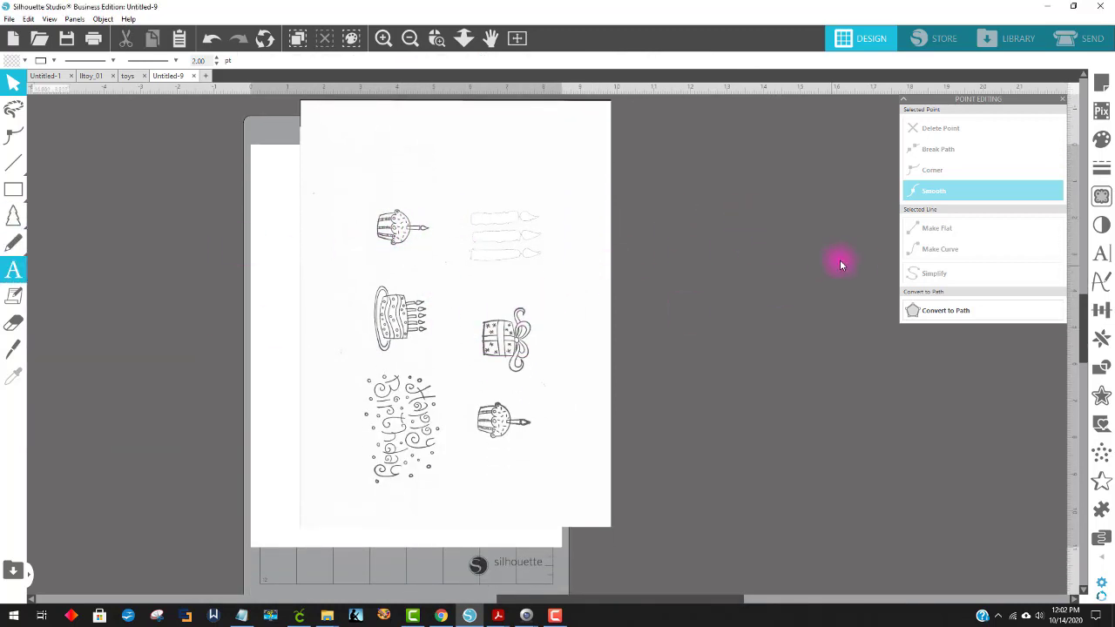
click(1102, 196)
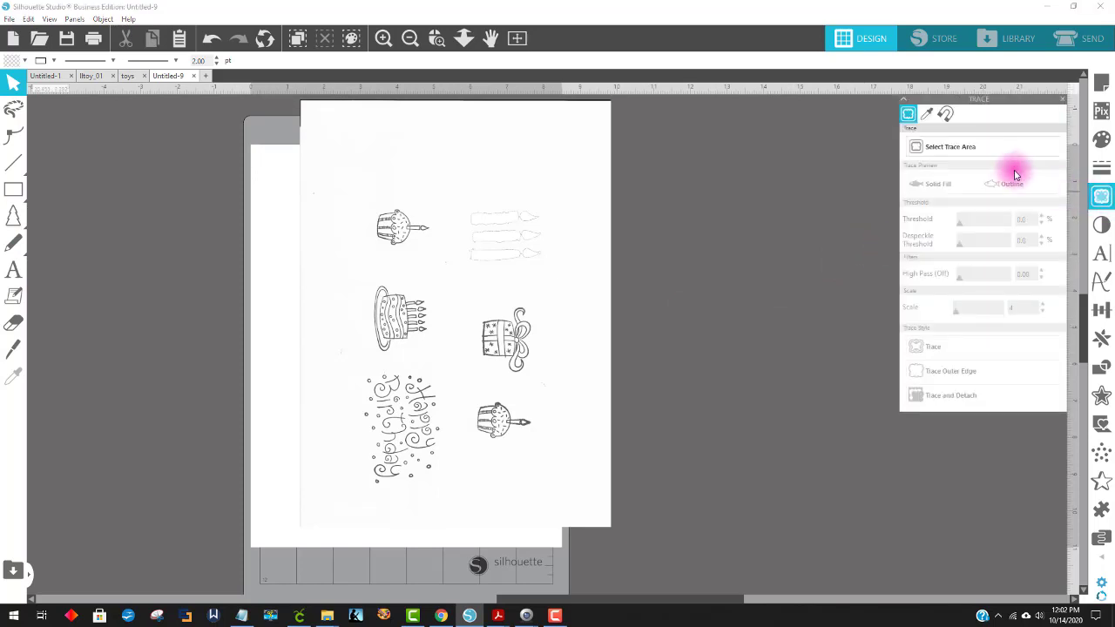
click(977, 155)
mouse_move(352, 195)
mouse_down()
mouse_move(424, 232)
mouse_move(442, 260)
mouse_up()
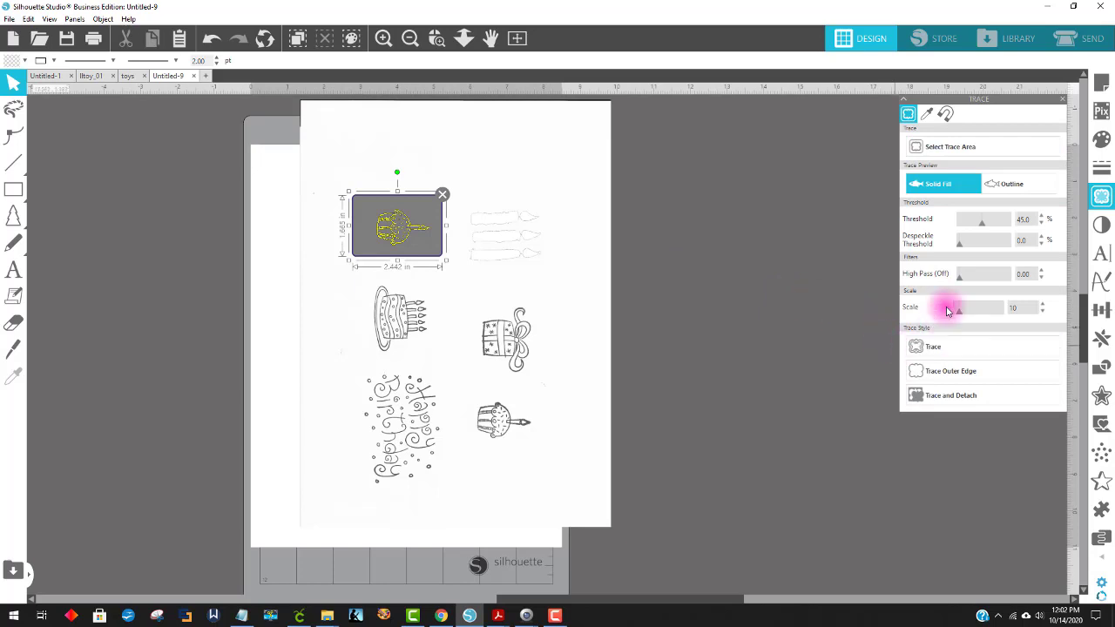
Set the trace threshold to 81% and trace the cupcake using the standard Trace style
click(436, 38)
drag(388, 162, 492, 281)
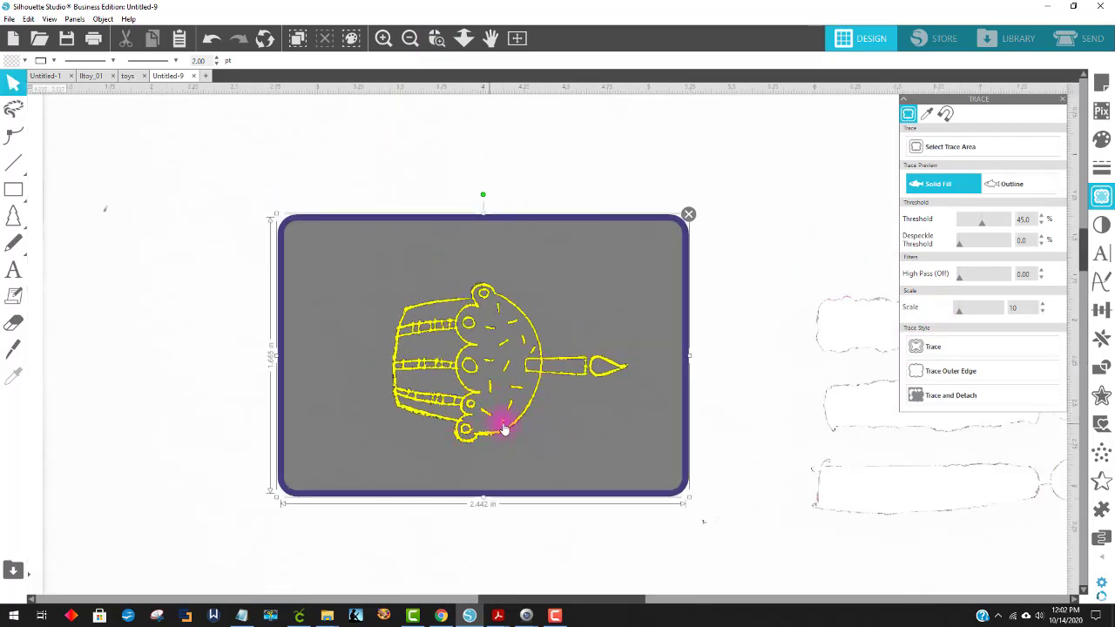
click(991, 226)
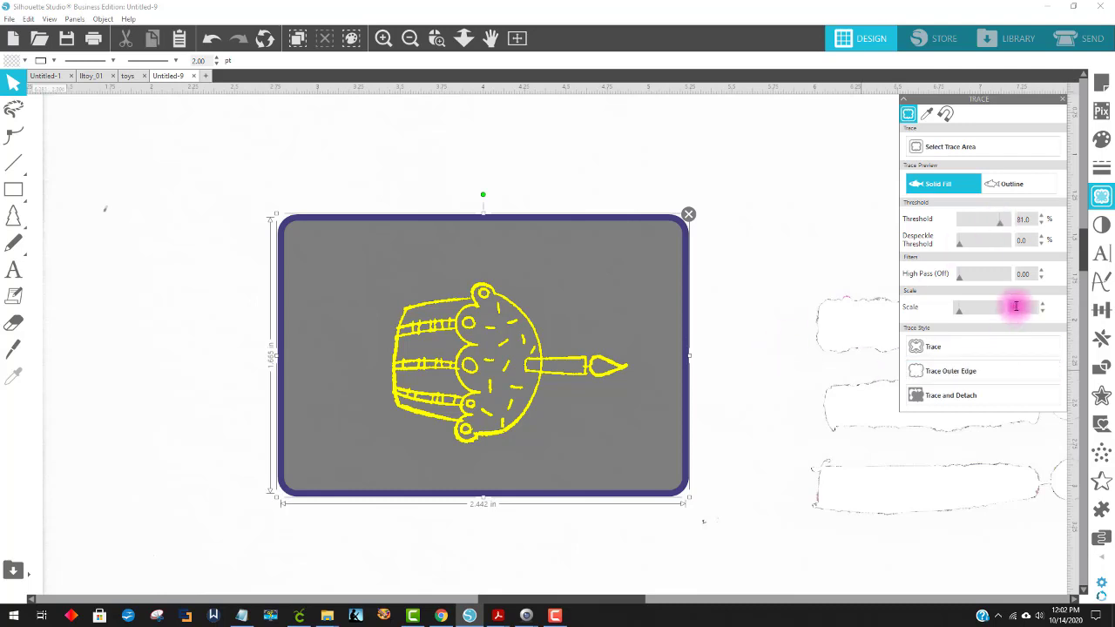
click(934, 350)
Move the scan away from the traced cupcake, and give the cupcake a black fill and black line color
mouse_move(532, 324)
mouse_down()
mouse_move(497, 319)
mouse_move(427, 346)
mouse_move(601, 548)
mouse_move(986, 520)
mouse_move(1076, 488)
mouse_up()
click(450, 443)
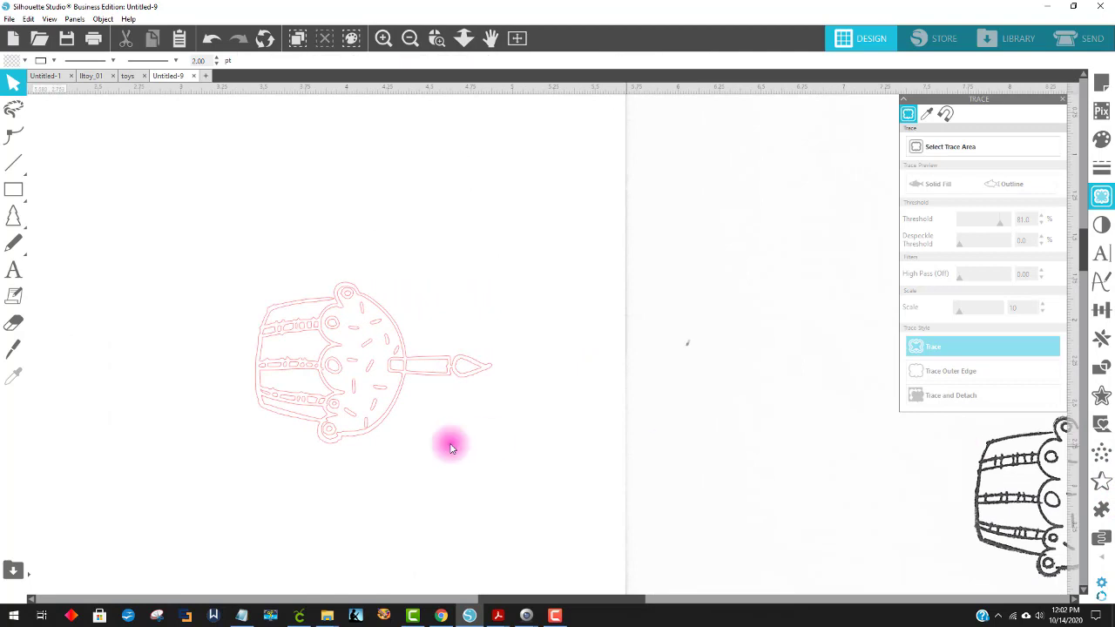
click(341, 290)
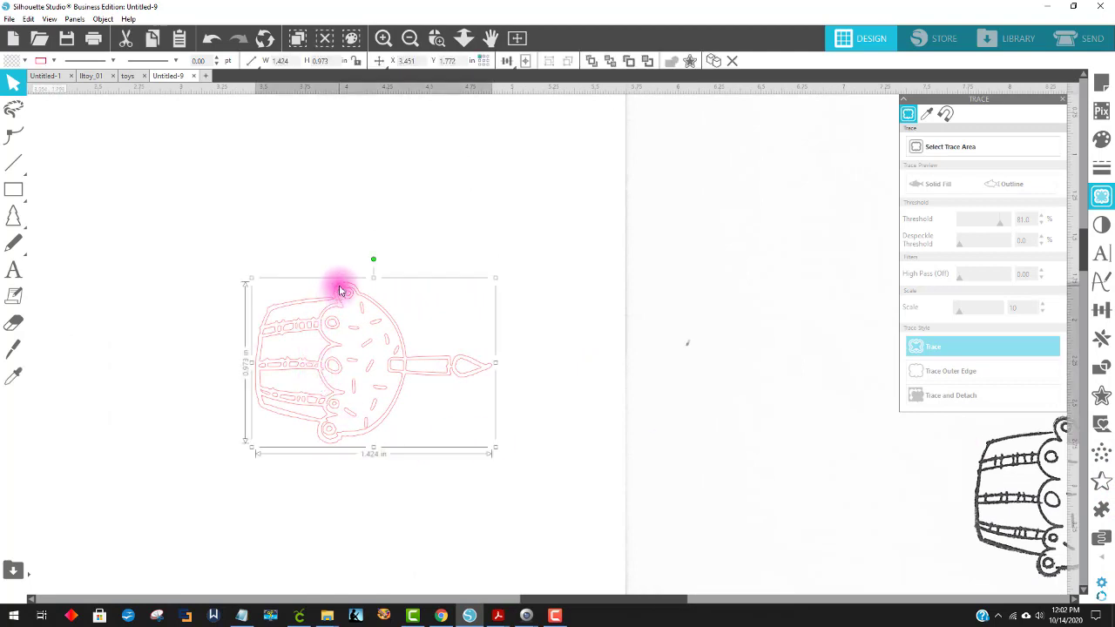
click(18, 63)
click(156, 106)
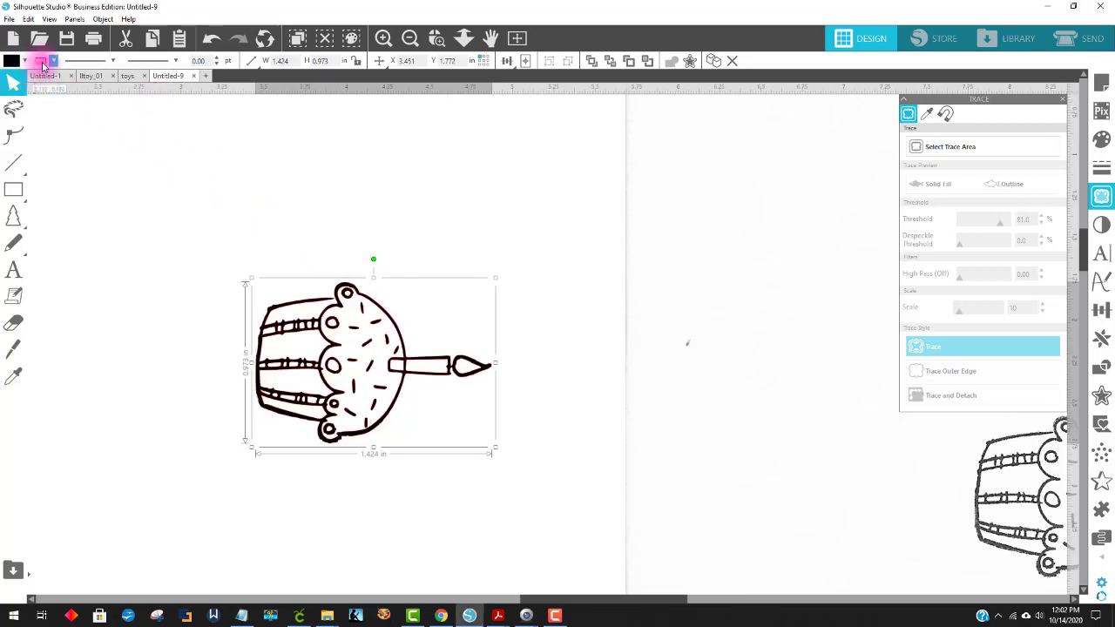
click(43, 66)
click(43, 65)
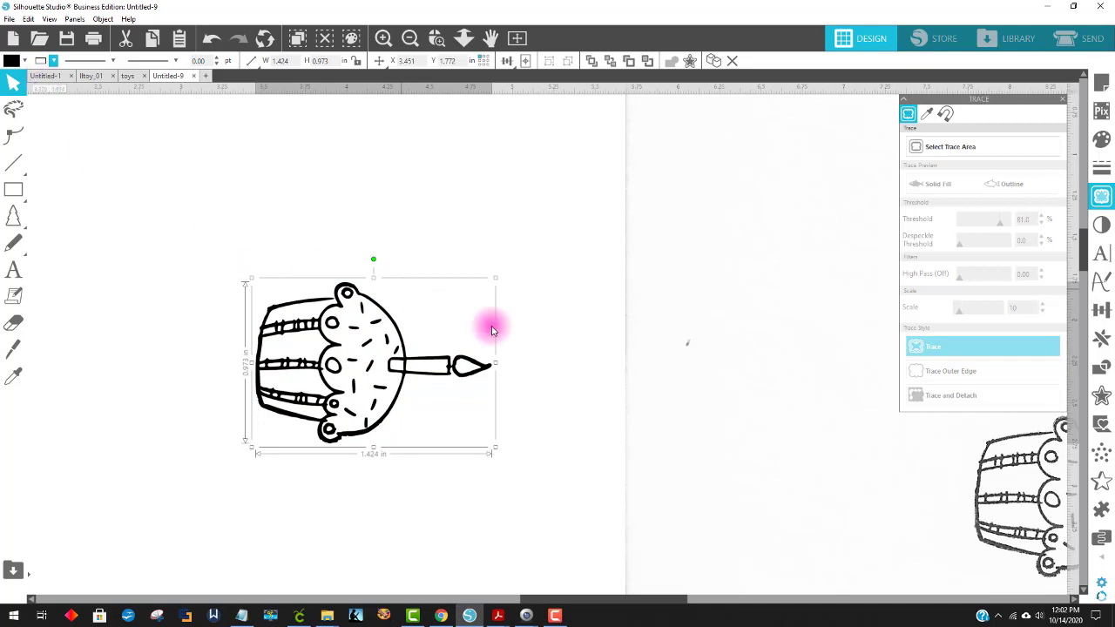
click(523, 357)
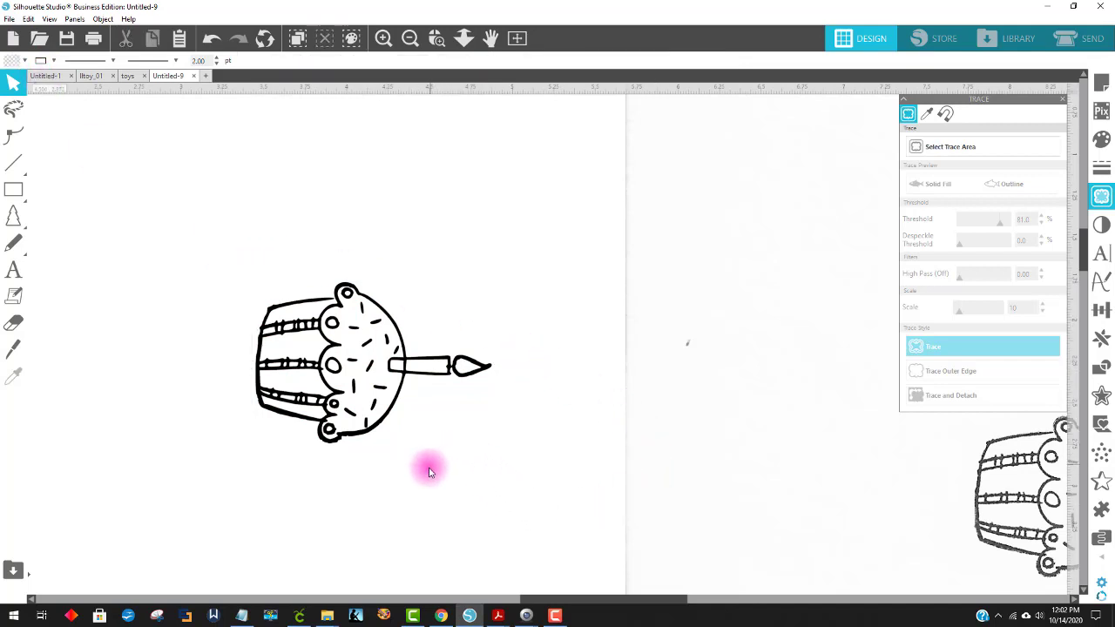
Move the cupcake to about X 3.86, Y 1.51 in and apply a 0.05 in offset with rounded corners
click(381, 403)
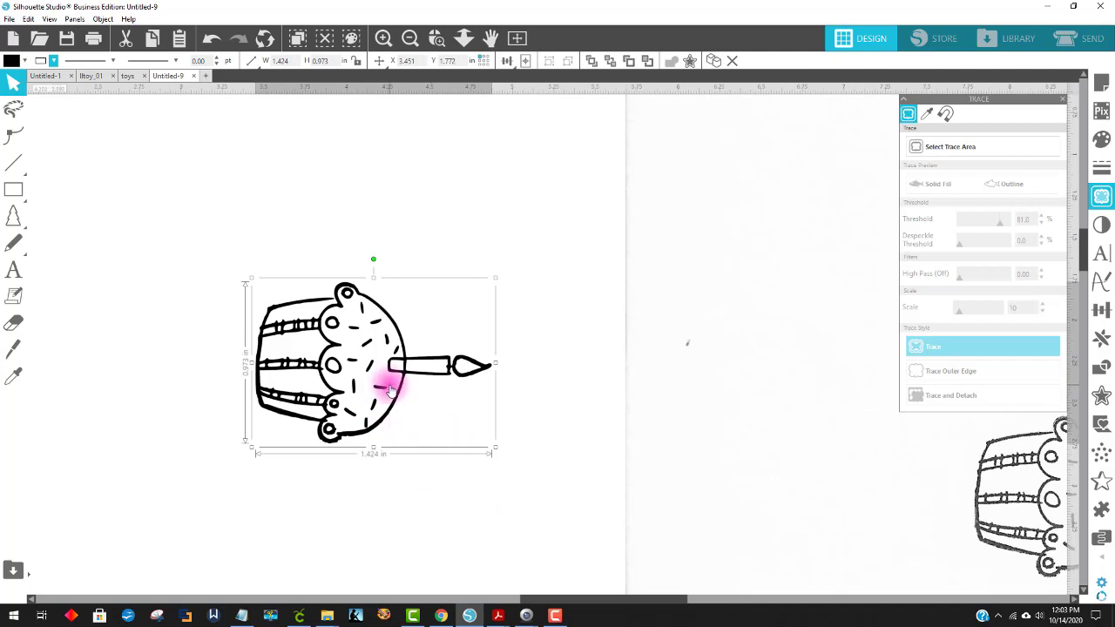
drag(394, 401, 462, 357)
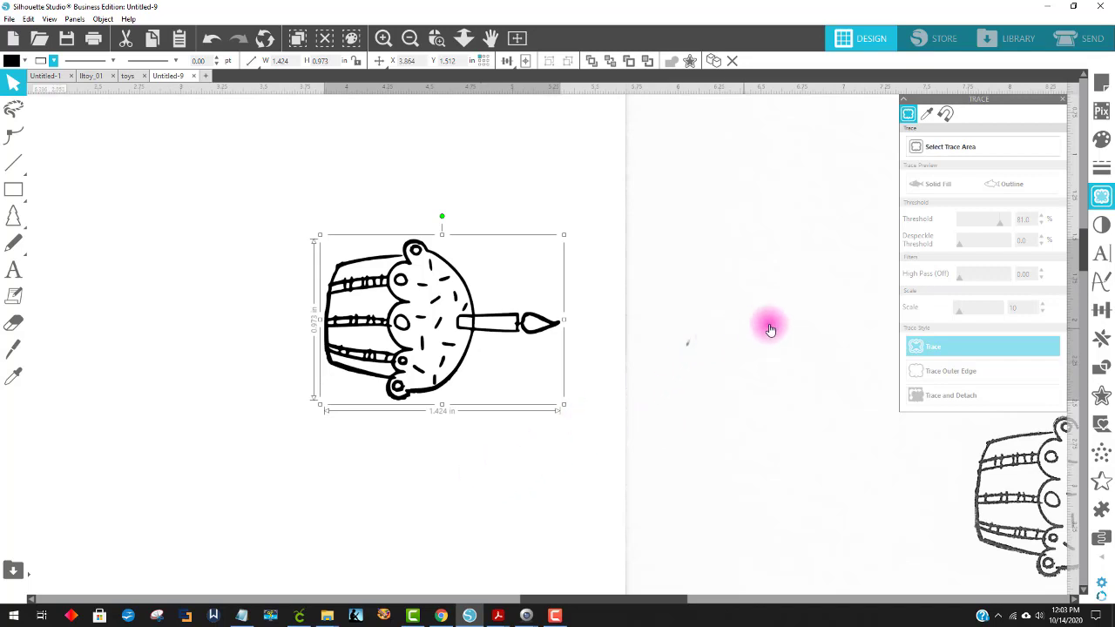
click(1101, 398)
click(925, 128)
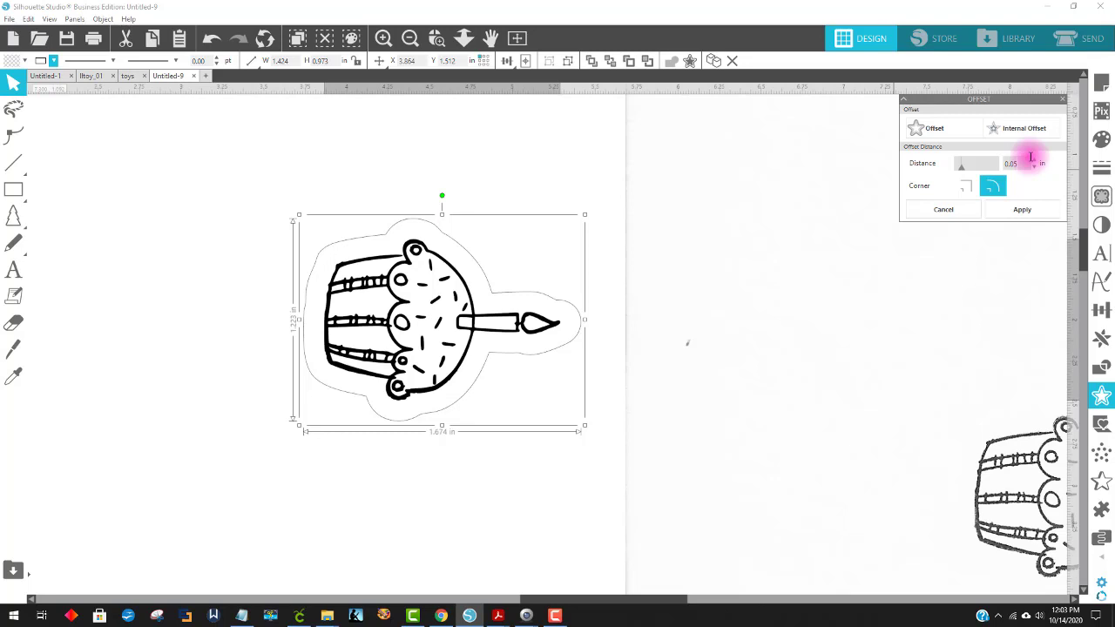
key(Return)
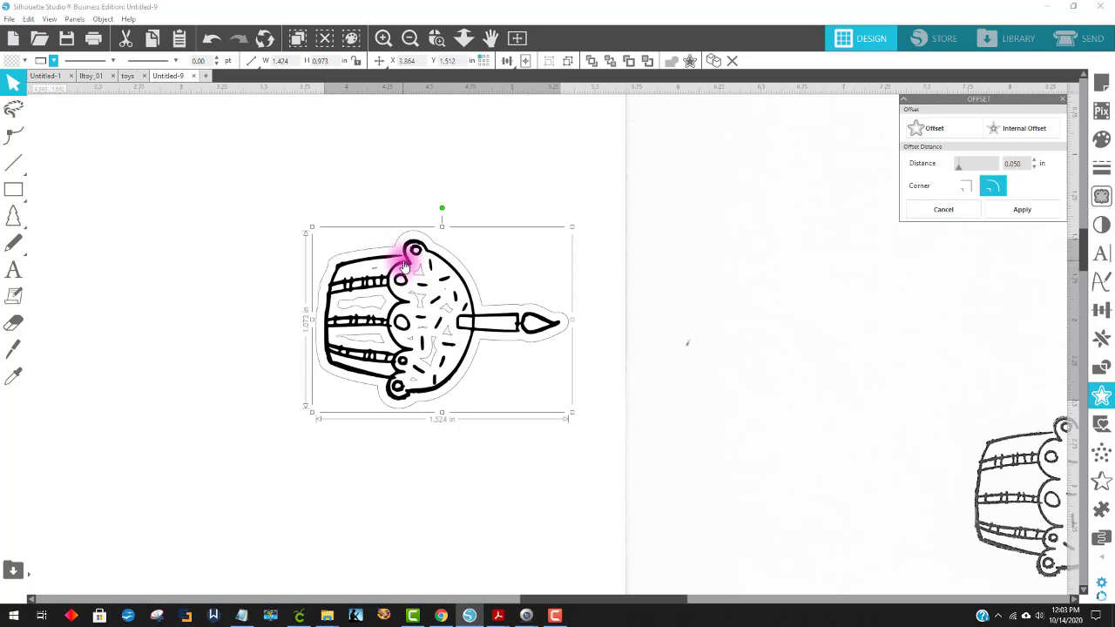
click(1015, 209)
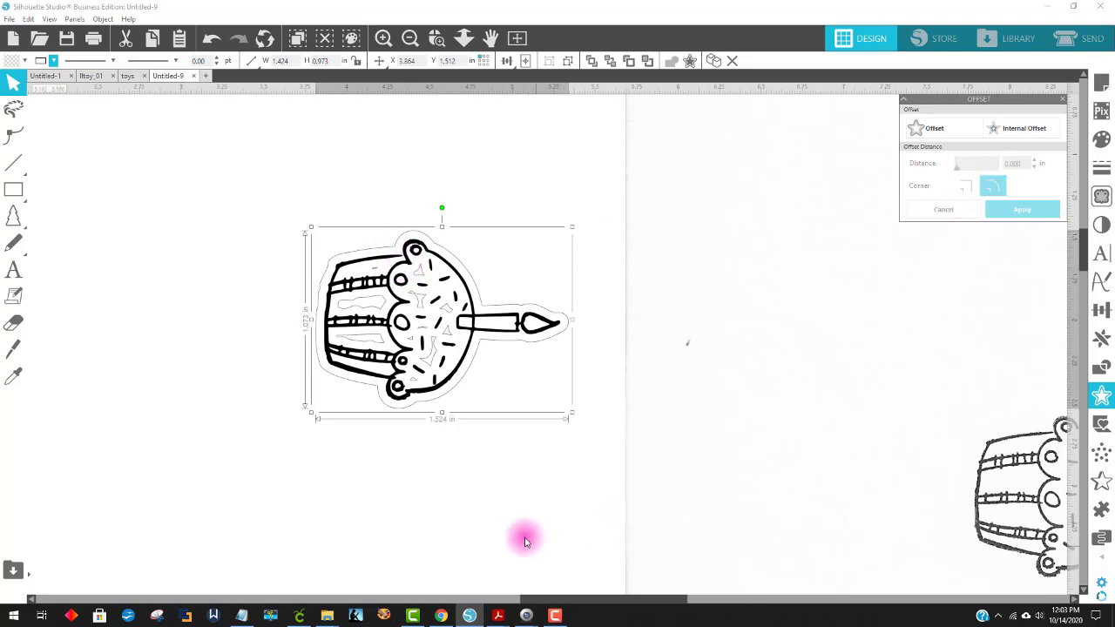
Move the cupcake off its offset outline, then release the outline's compound path and delete the small inner shapes
drag(408, 269, 745, 262)
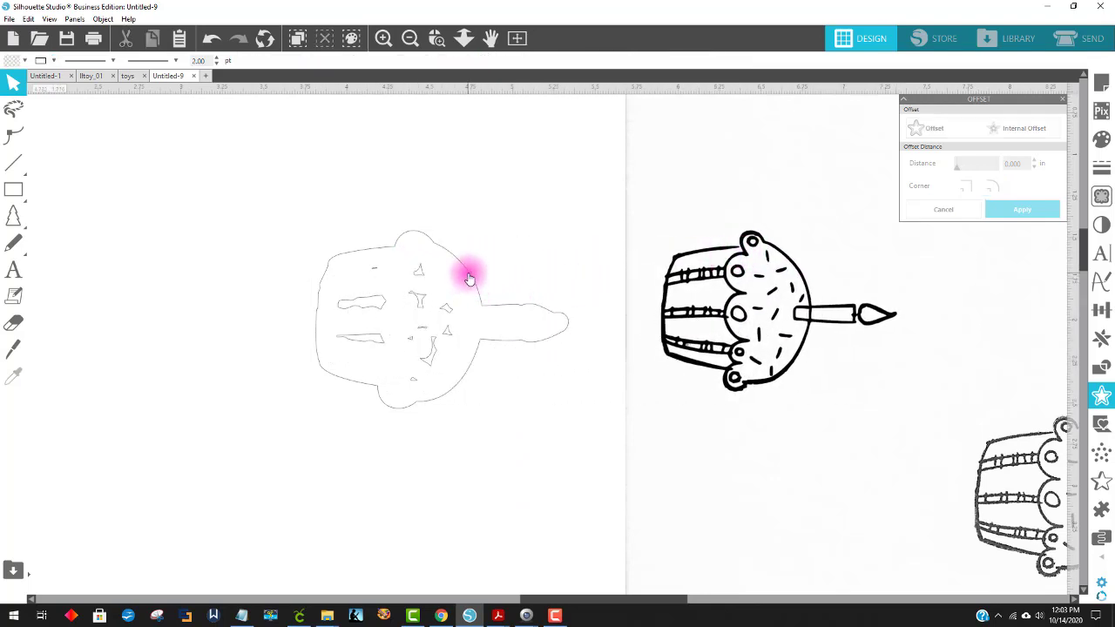
click(468, 277)
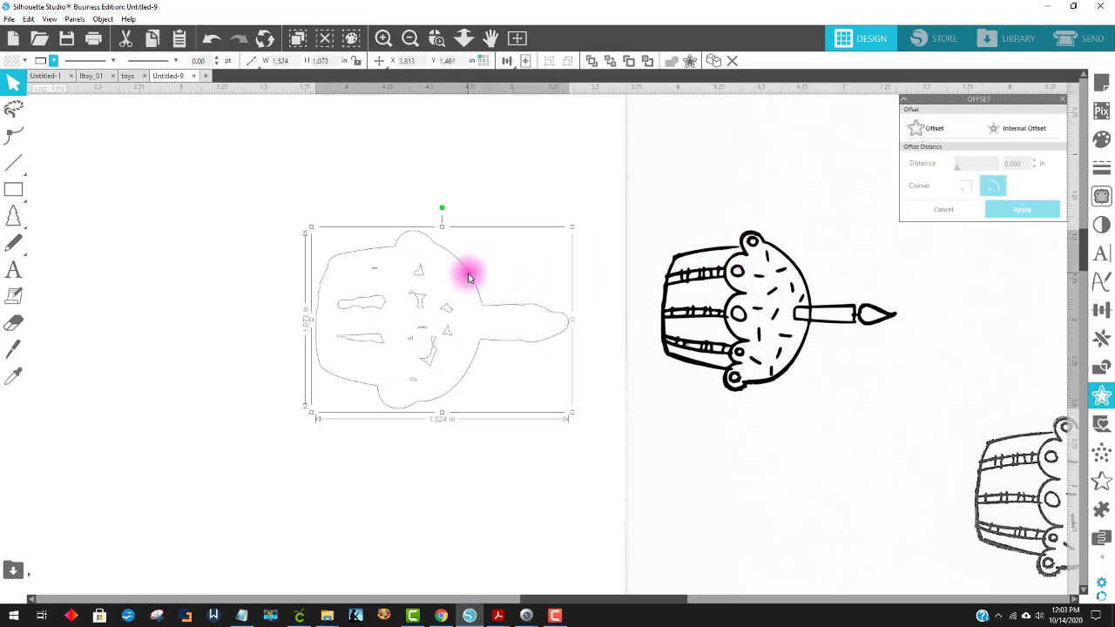
double_click(378, 287)
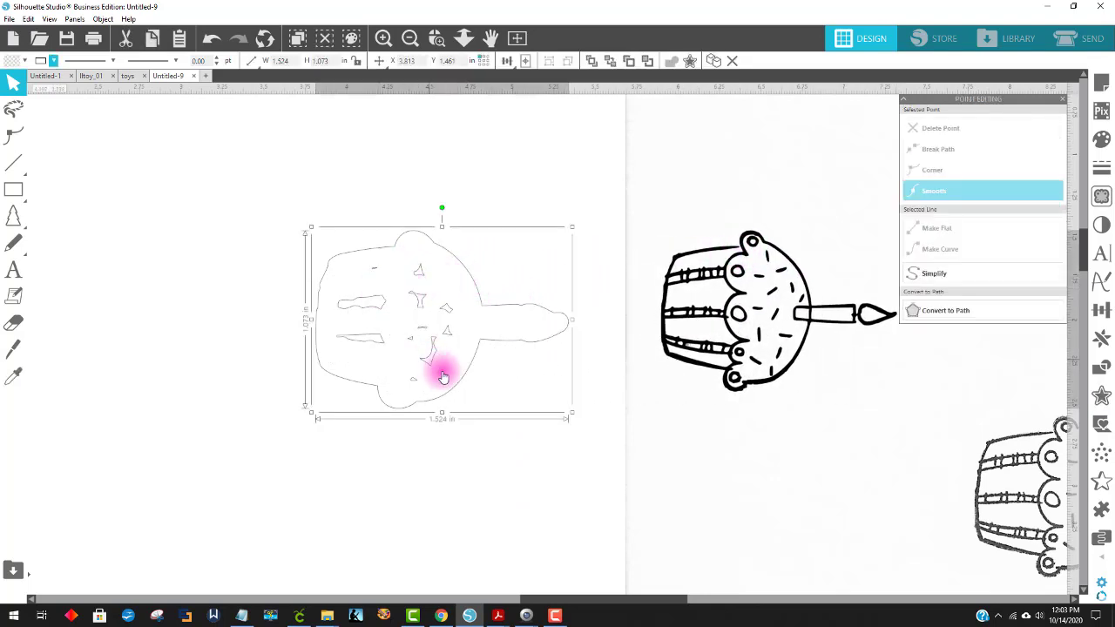
click(103, 21)
click(160, 174)
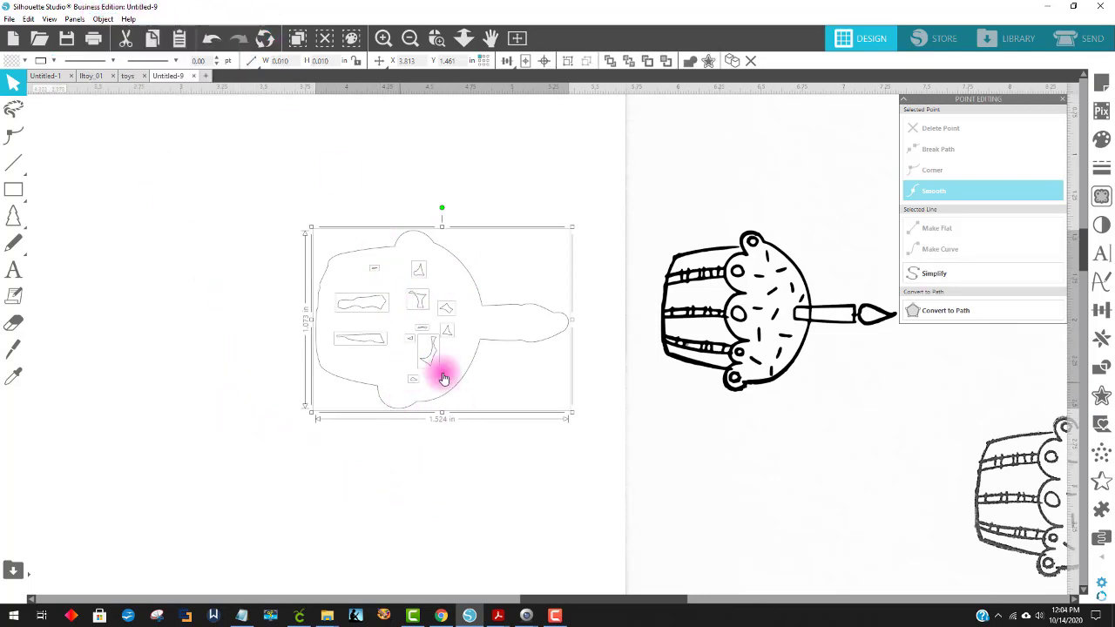
click(490, 319)
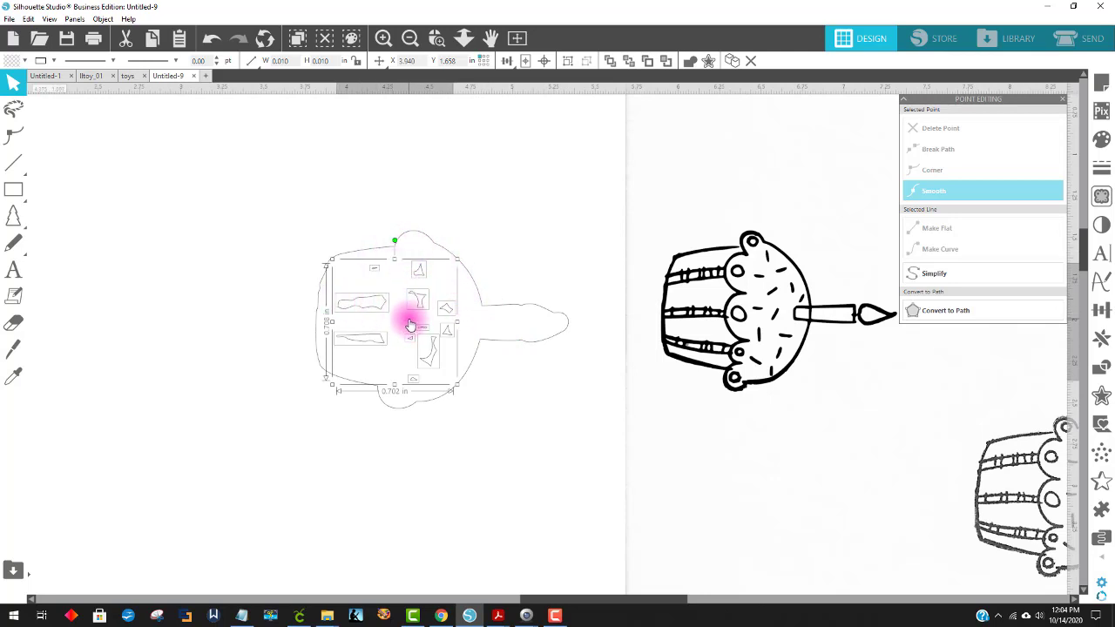
key(Delete)
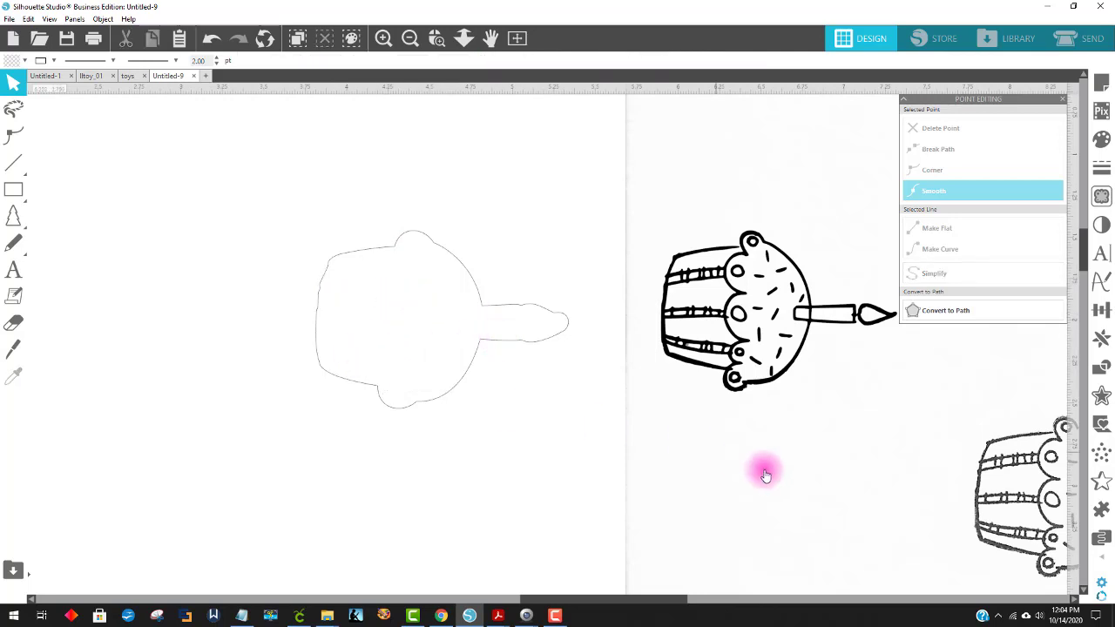
Move the cupcake back inside the offset outline and give the outline a white fill
mouse_move(778, 369)
mouse_down()
mouse_move(610, 357)
mouse_move(443, 370)
mouse_move(440, 361)
mouse_up()
drag(471, 287, 287, 231)
click(8, 62)
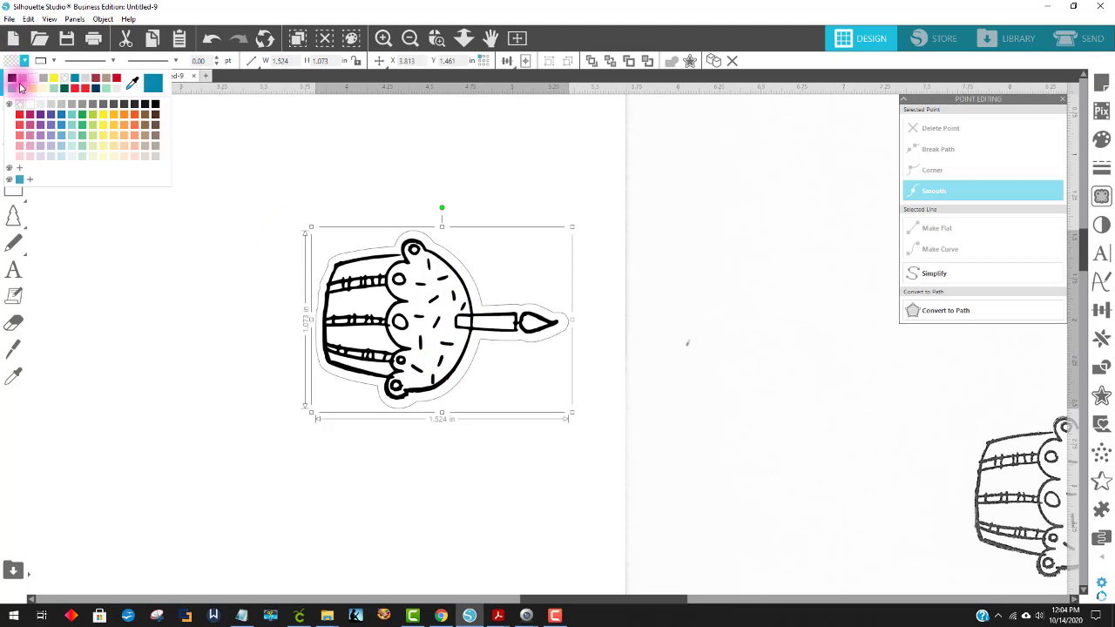
click(33, 89)
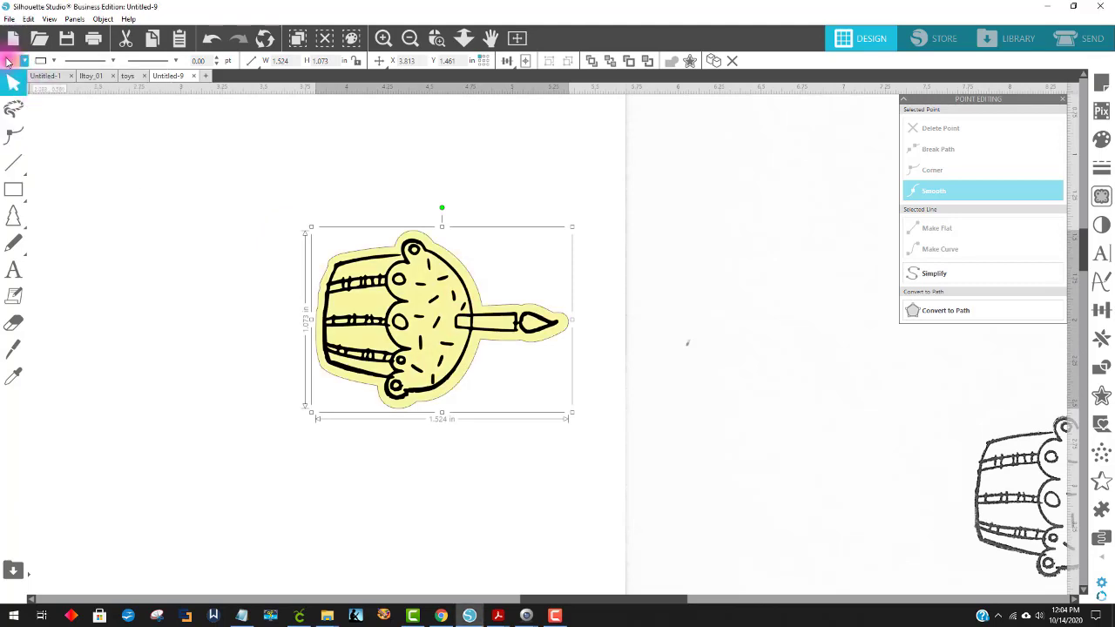
click(8, 62)
click(44, 83)
Group the cupcake with its white offset outline
drag(319, 253, 574, 420)
right_click(511, 381)
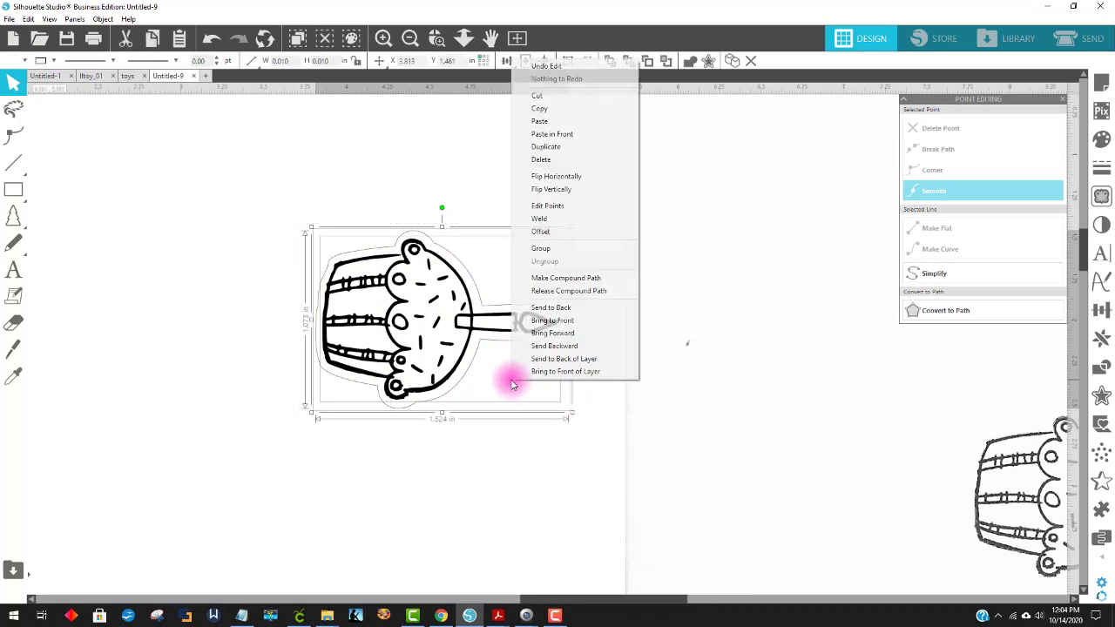
click(535, 248)
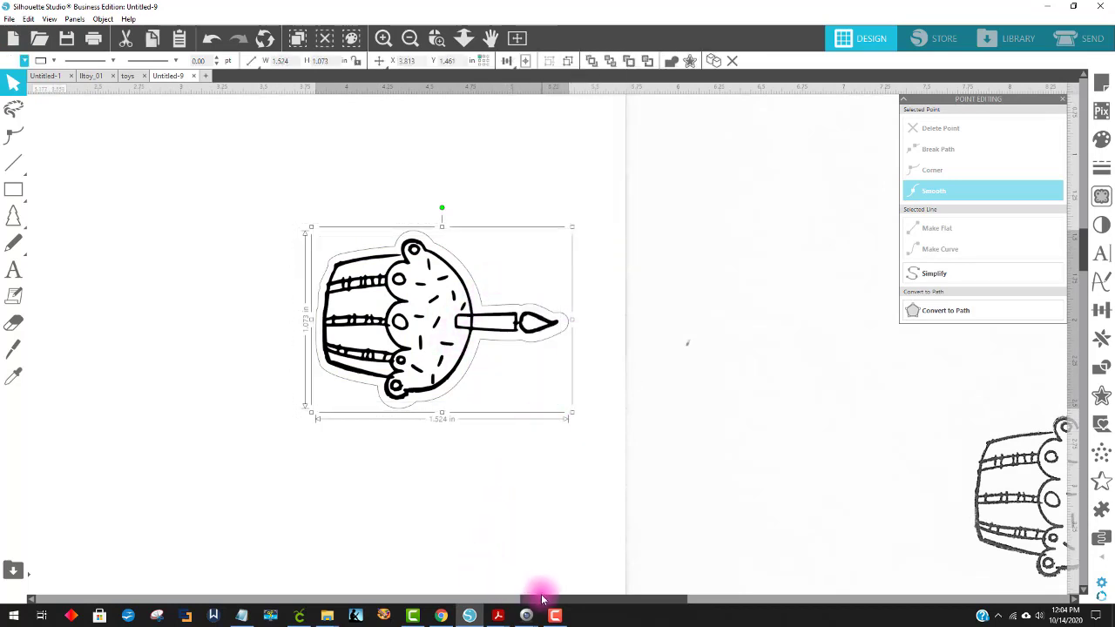
Move the grouped cupcake across the scan to the gray area, at about X 11.50, Y 0.95 in
drag(538, 604, 645, 601)
drag(264, 352, 1100, 344)
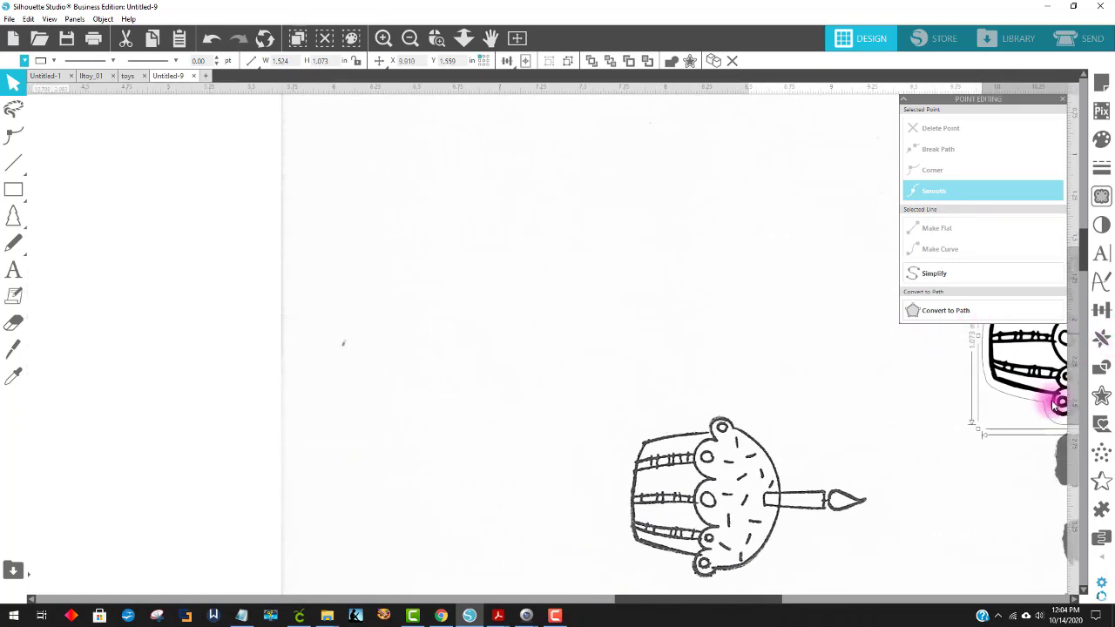
drag(665, 602, 985, 589)
drag(219, 363, 422, 272)
scroll(914, 505, up, 1)
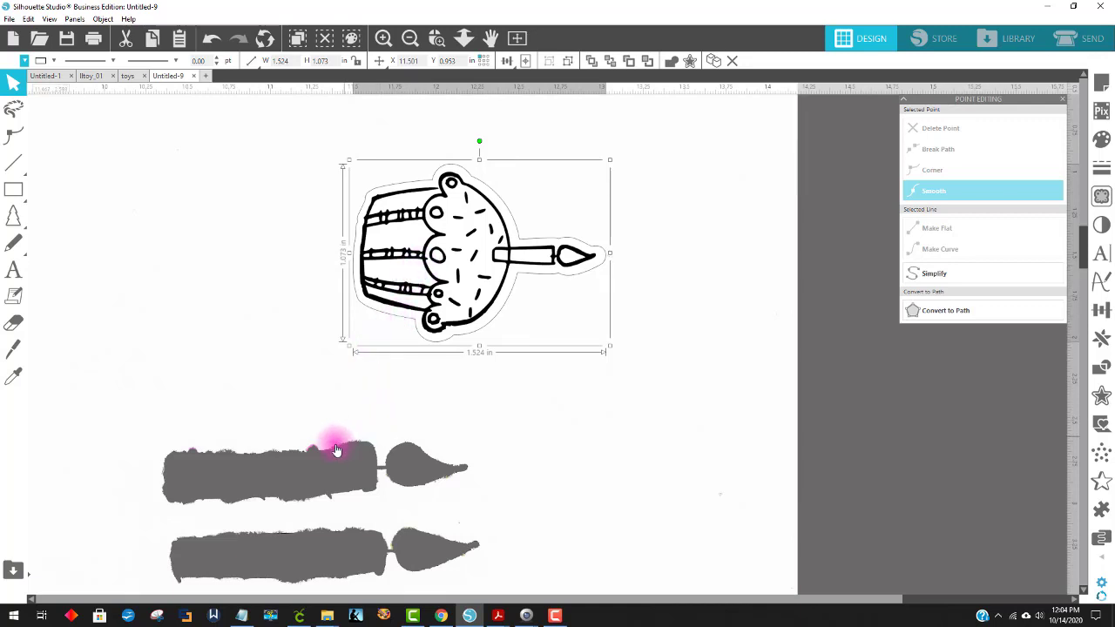
click(229, 374)
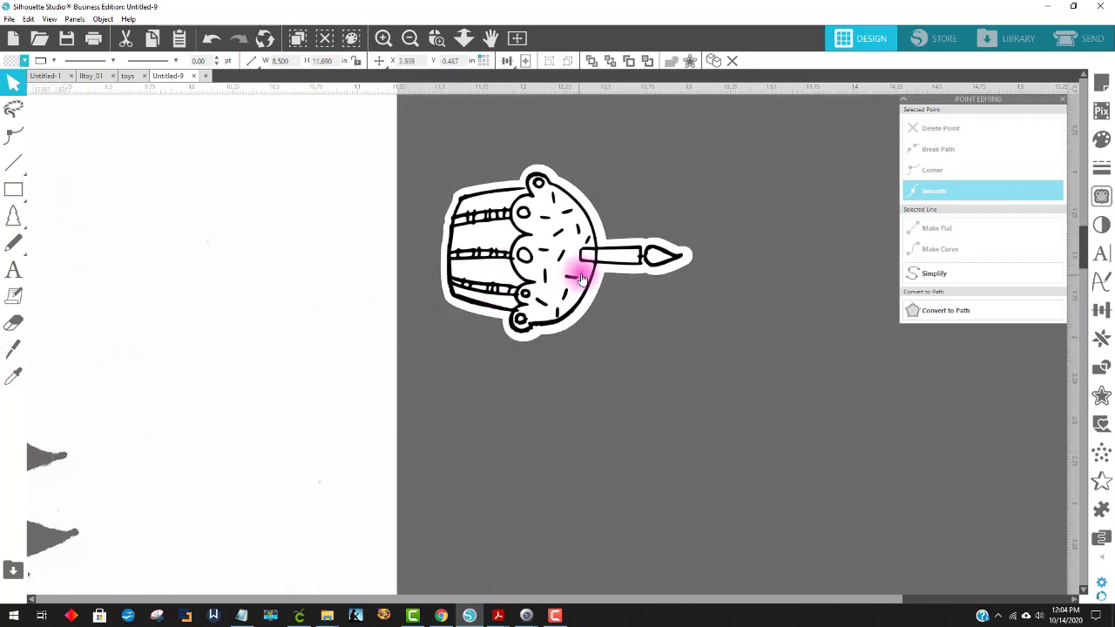
click(580, 260)
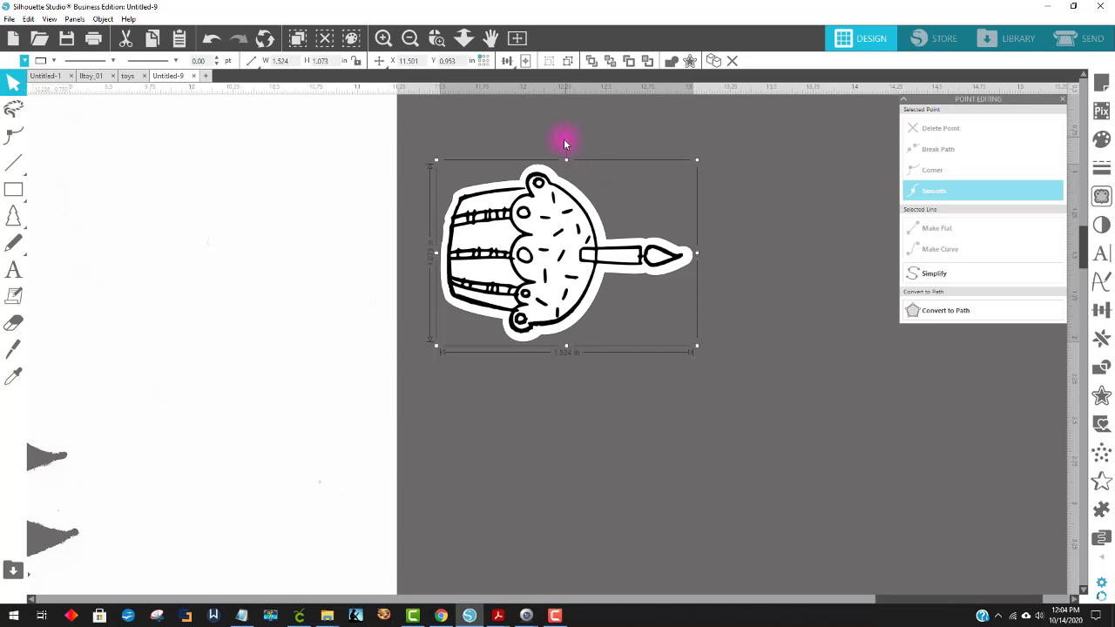
Rotate the cupcake upright with its candle pointing up and enlarge it to about 1.74 by 2.47 in
drag(566, 141, 394, 246)
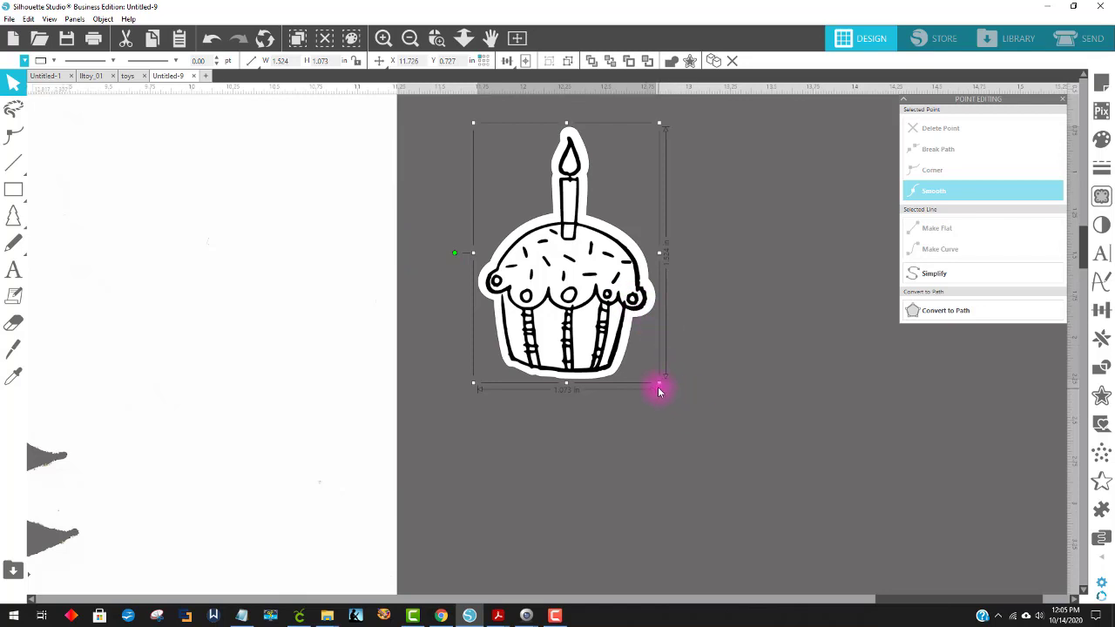
drag(673, 398, 892, 499)
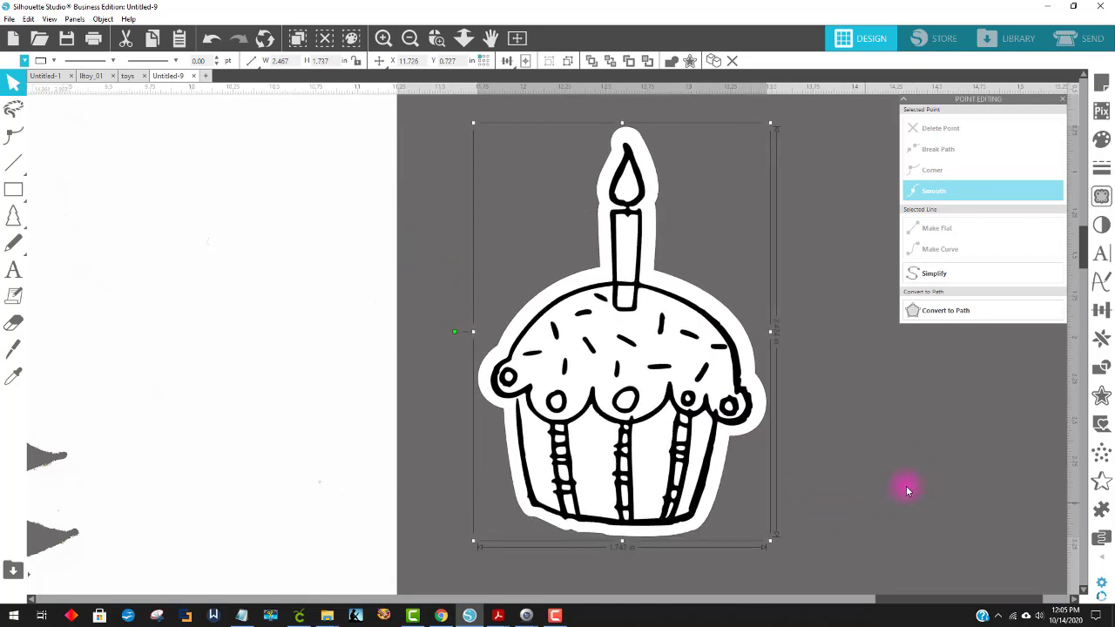
click(916, 463)
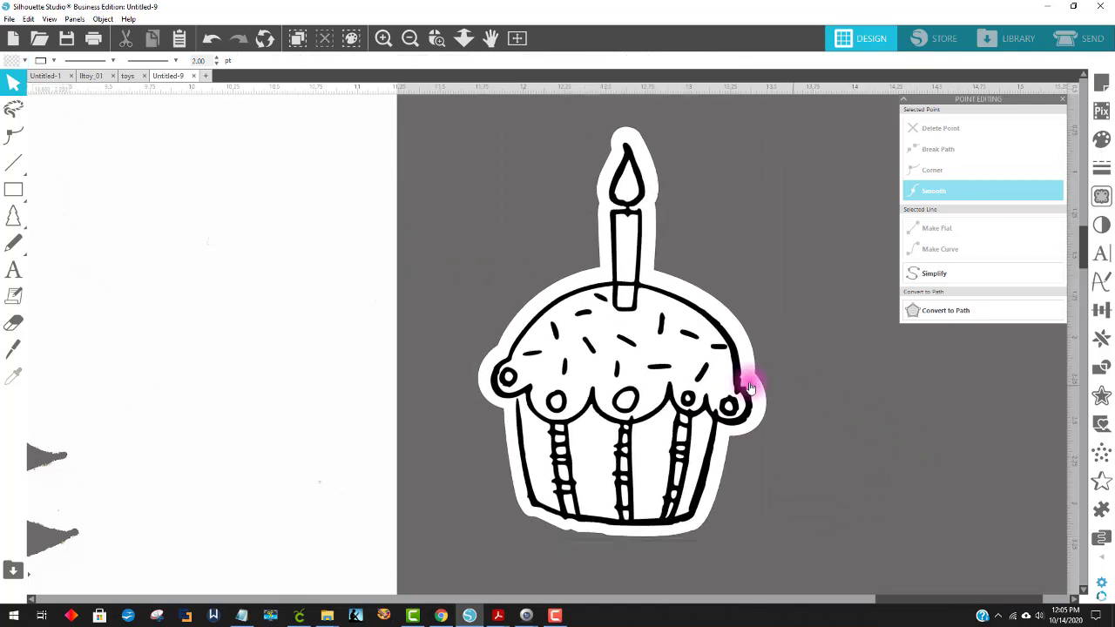
click(684, 305)
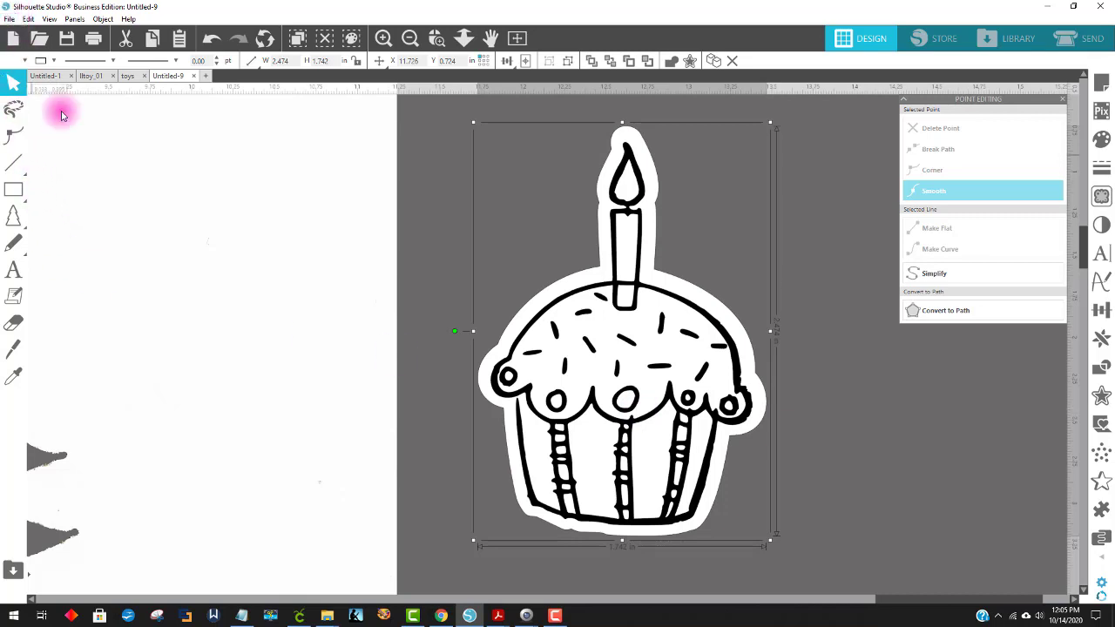
Move the scan off the page and place the cupcake there at about X 1.42, Y 0.85 in, enlarged to about 2.57 by 3.66 in
click(409, 40)
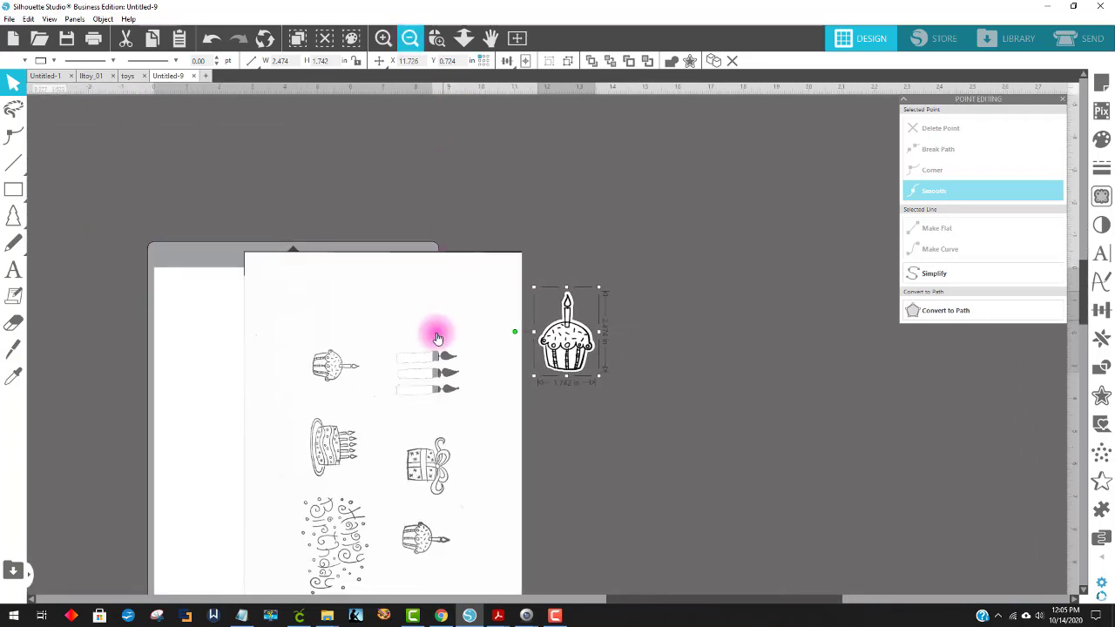
drag(575, 461, 934, 446)
drag(602, 349, 284, 371)
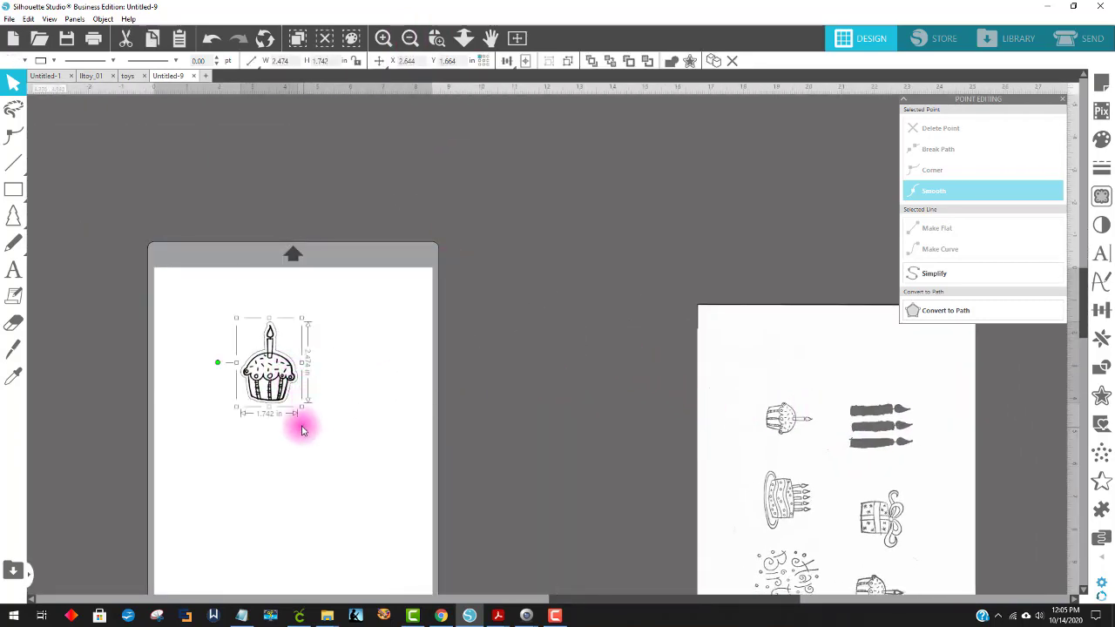
drag(298, 408, 336, 438)
drag(305, 376, 270, 381)
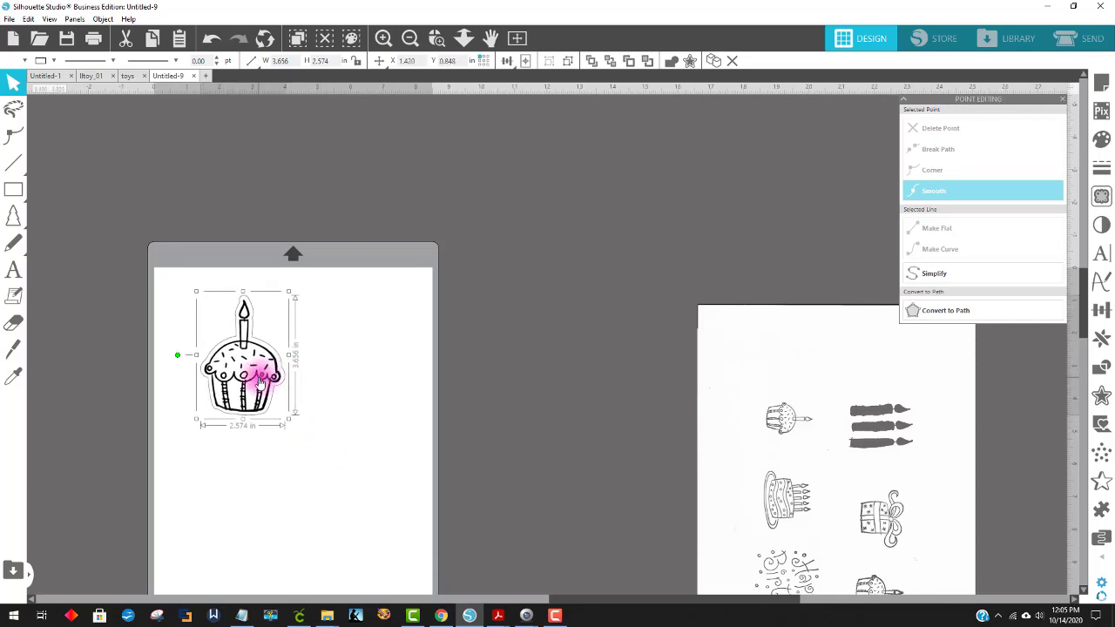
Copy the cupcake until there are four and arrange them on the page in two rows of two
drag(261, 380, 353, 520)
drag(361, 378, 356, 408)
drag(361, 497, 360, 510)
click(471, 410)
drag(341, 374, 338, 386)
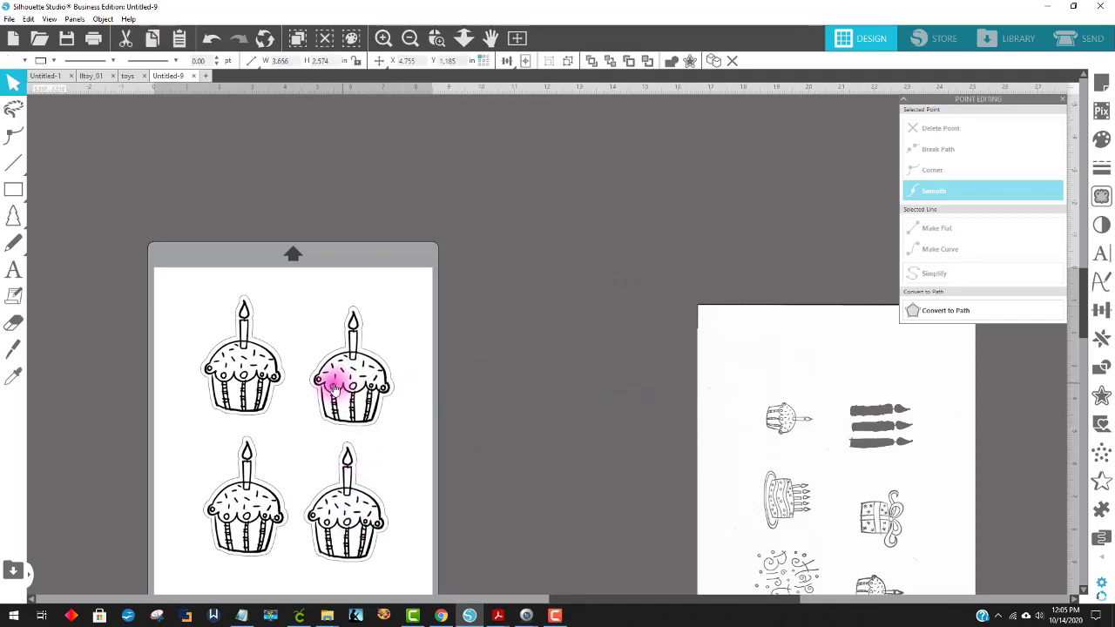
drag(259, 382, 259, 388)
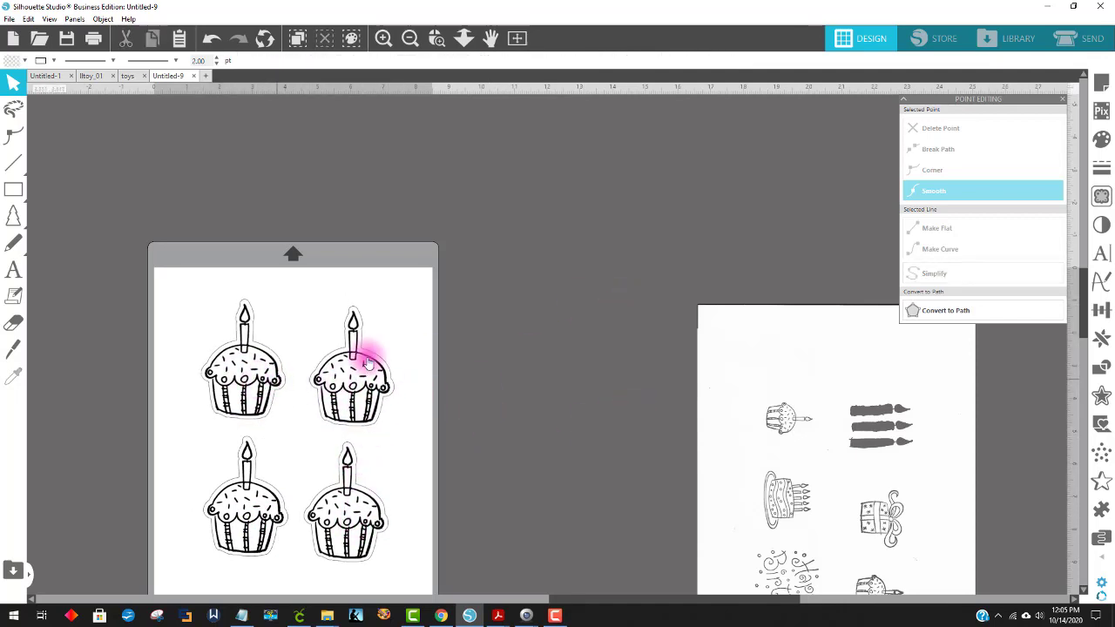
Turn on the registration marks for the page
click(1101, 83)
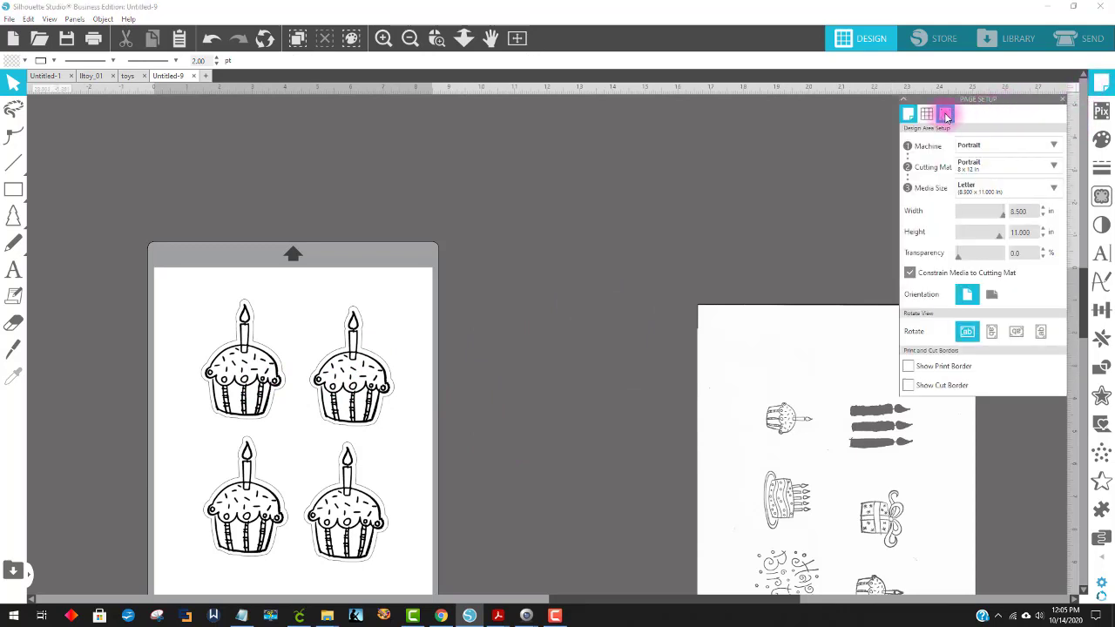
click(946, 116)
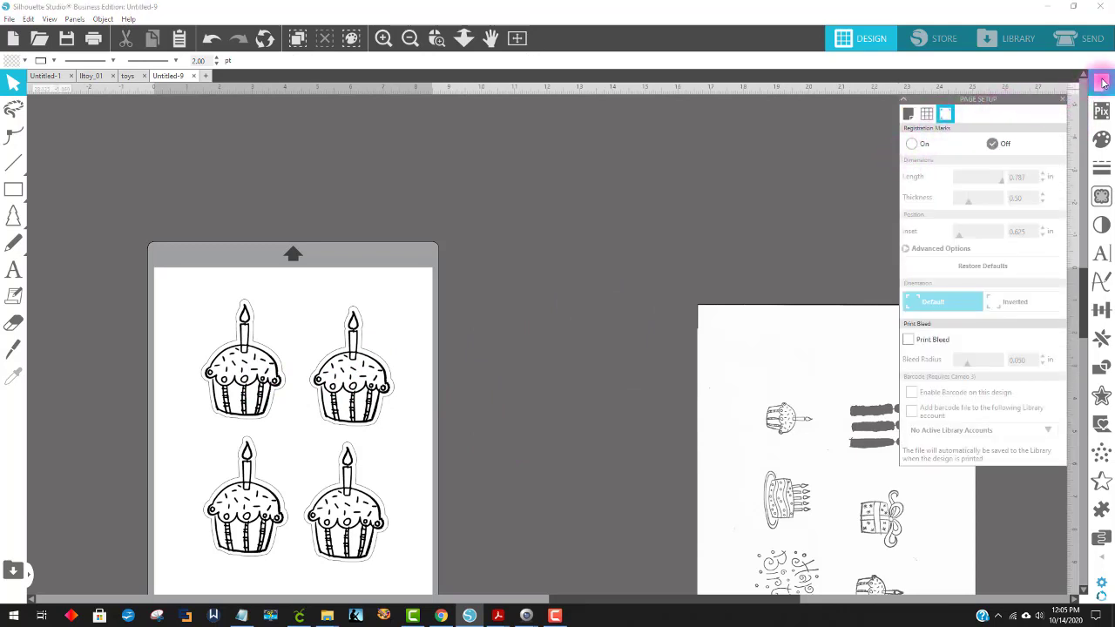
click(912, 144)
scroll(631, 298, down, 2)
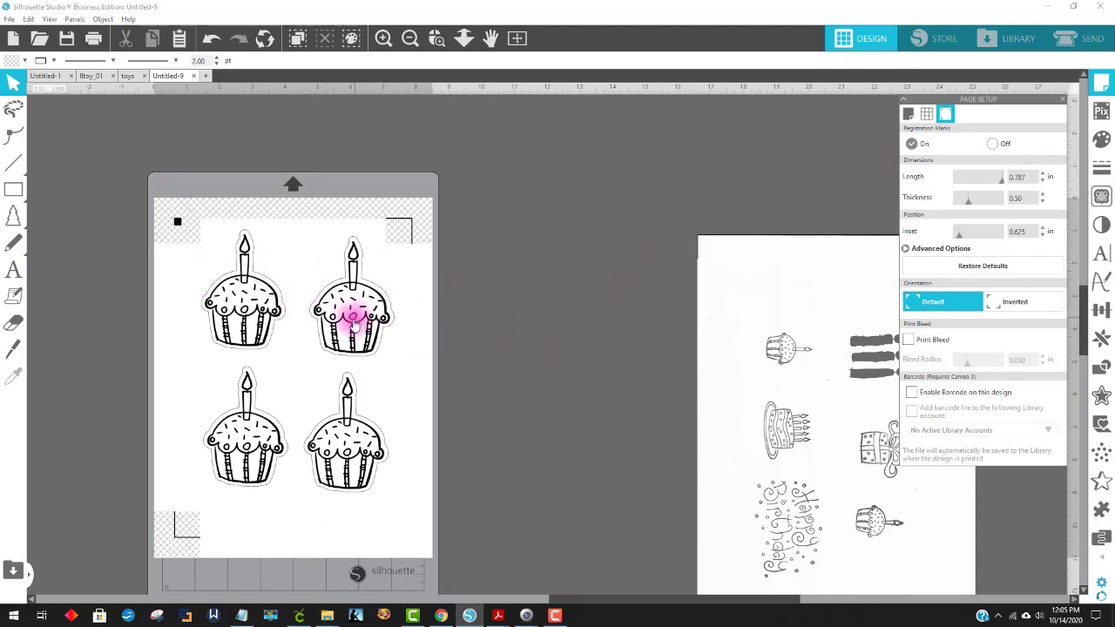
Move one of the upper cupcakes beside the page, ungroup it, and pull its white outline away from the black drawing
drag(356, 318, 528, 304)
right_click(528, 304)
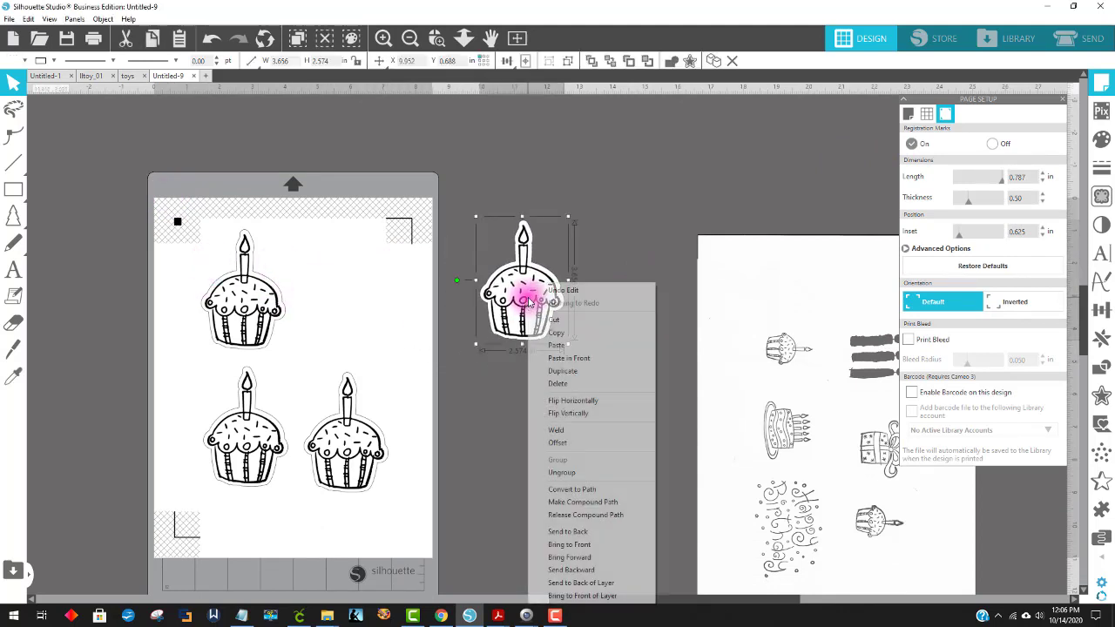
click(561, 472)
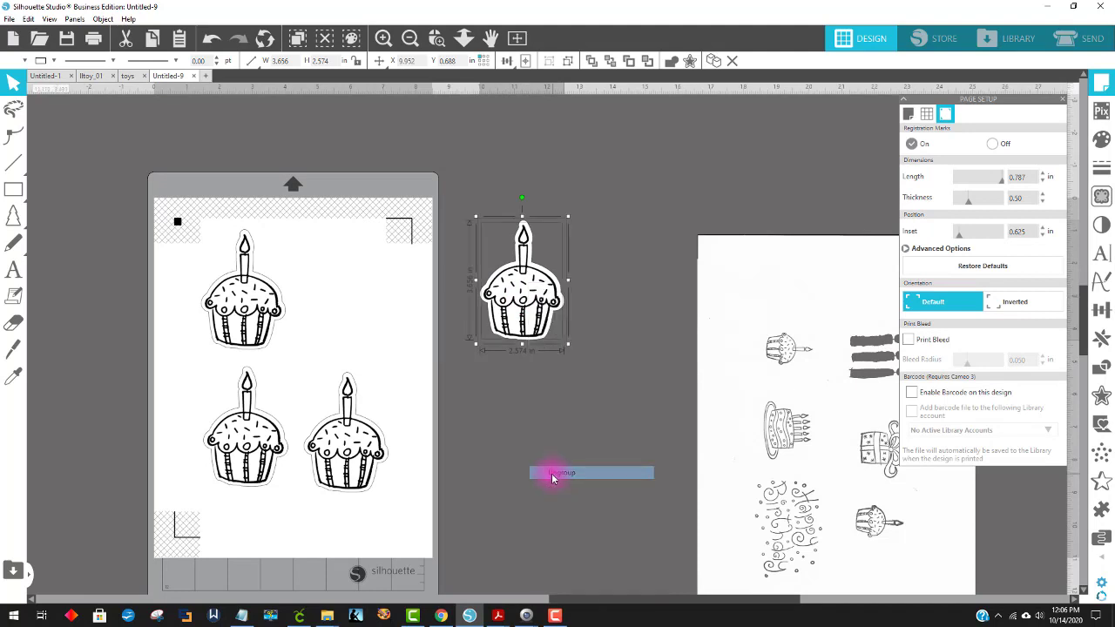
click(557, 410)
drag(533, 301, 639, 224)
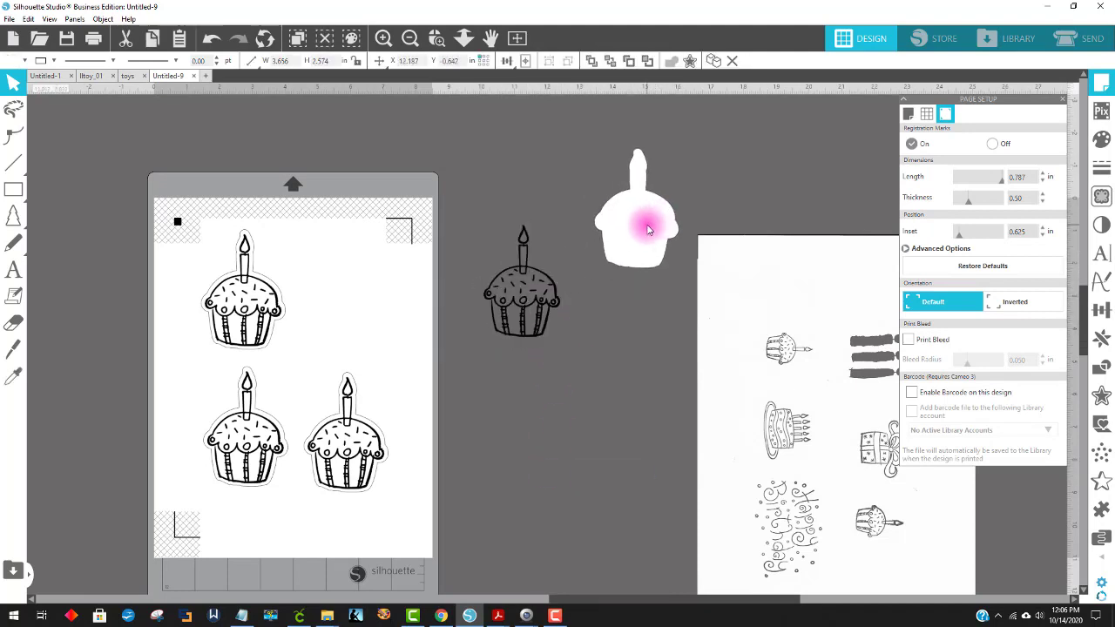
Release the compound path of the separated black cupcake and fill its pieces with a pale teal color
click(538, 280)
right_click(537, 280)
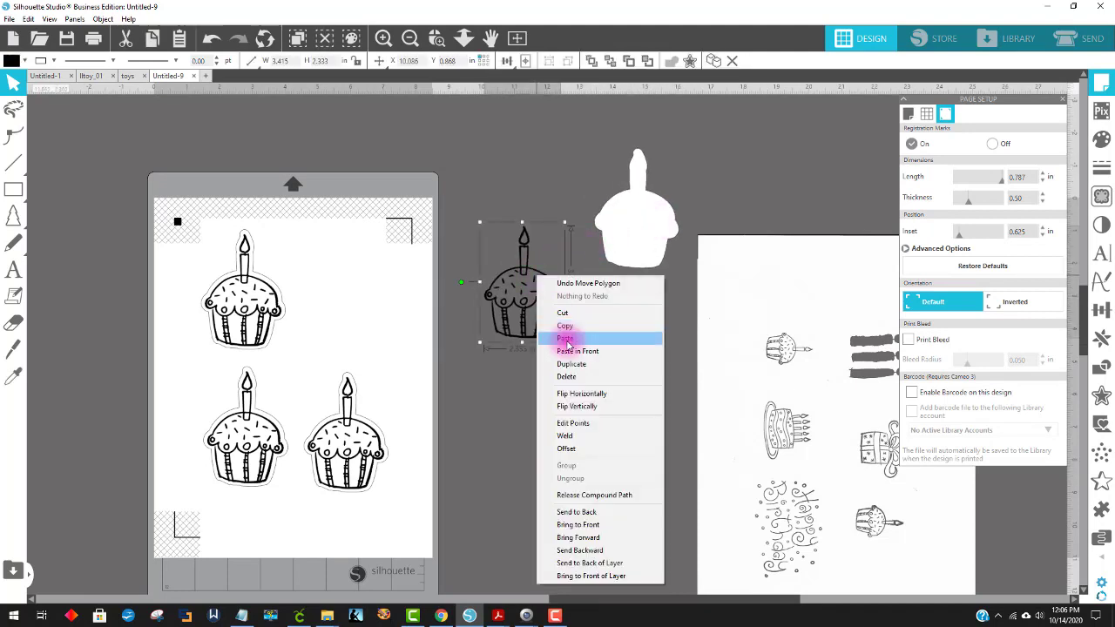
click(570, 497)
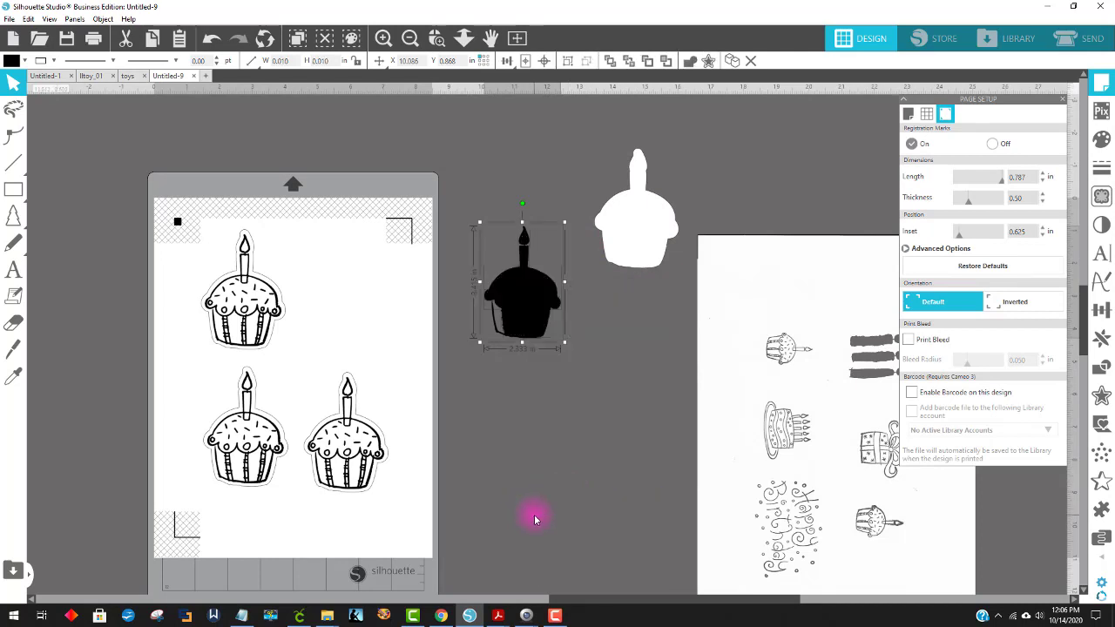
click(11, 62)
click(72, 148)
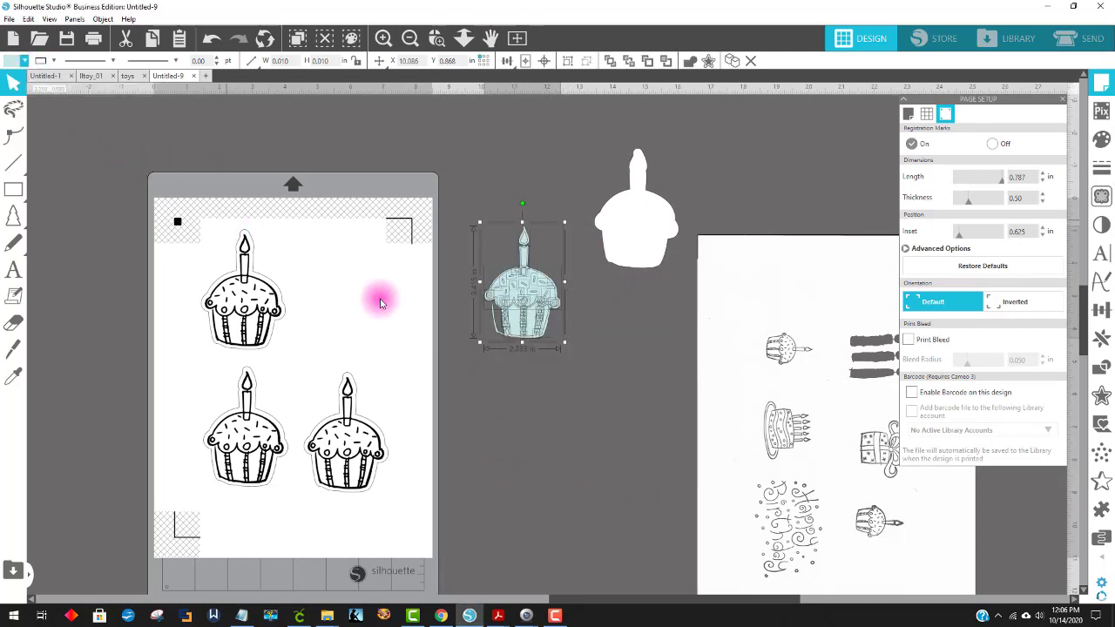
click(558, 417)
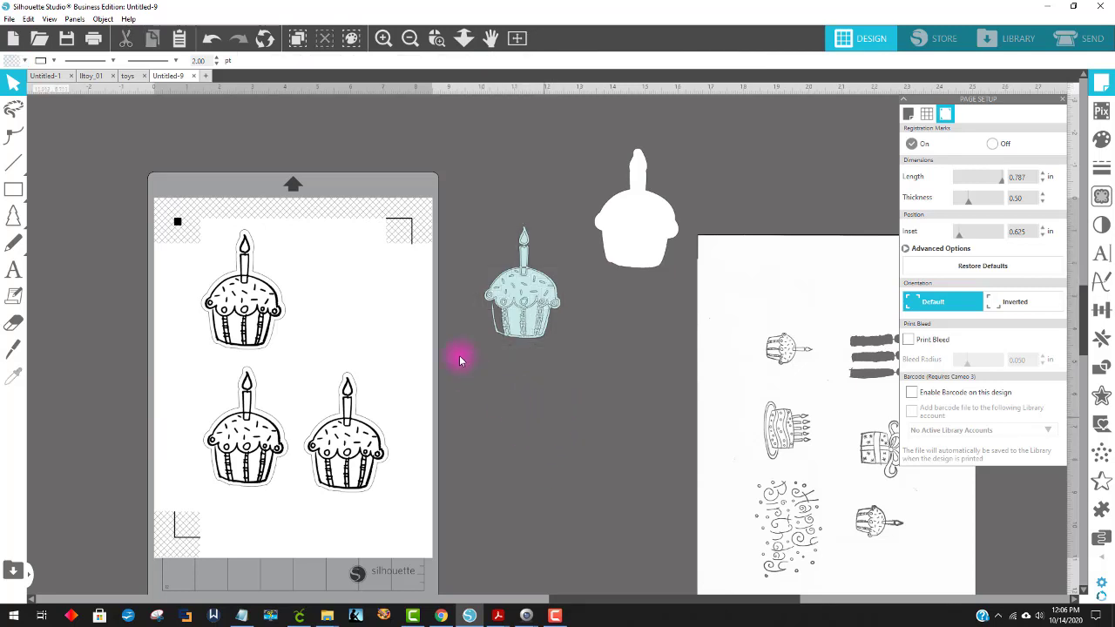
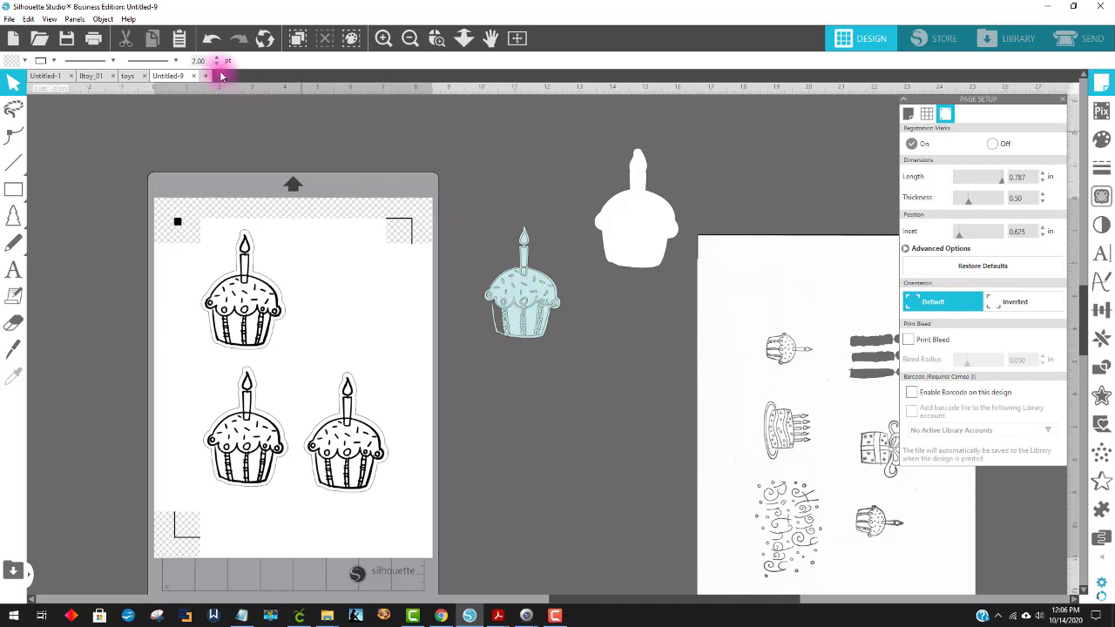
click(102, 20)
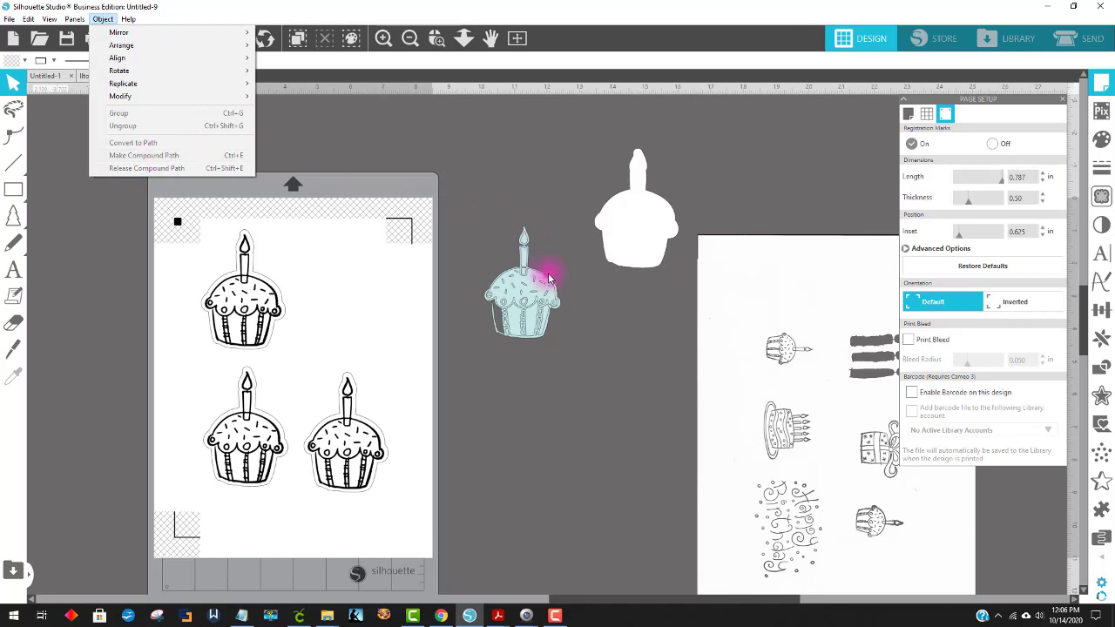
Delete the teal cupcake pieces and their separated white outline beside the page
click(530, 287)
drag(485, 228, 677, 388)
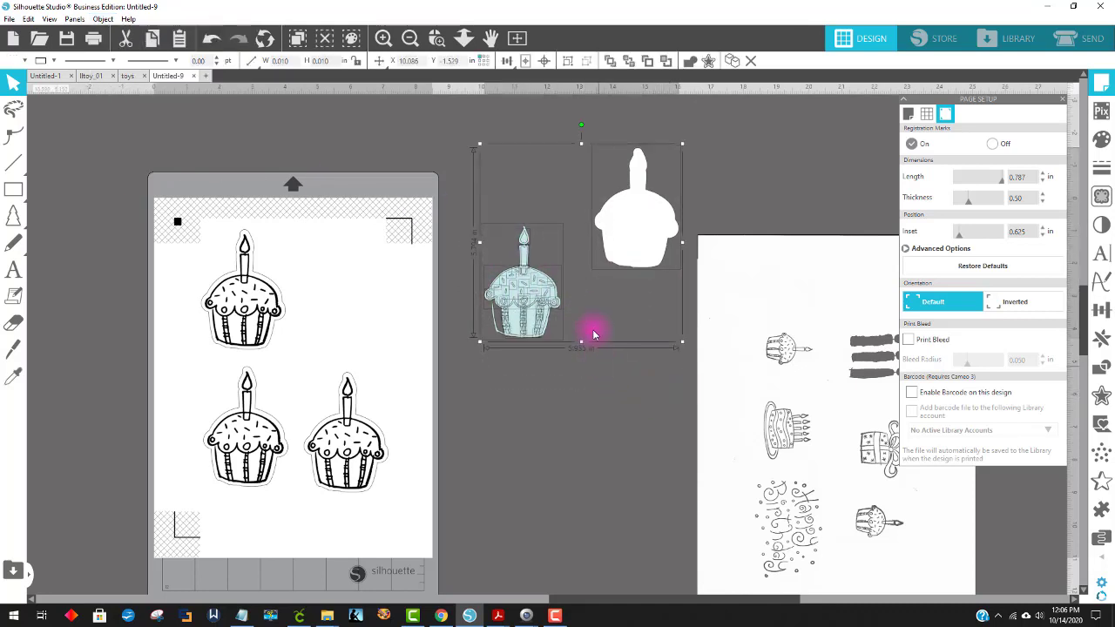
key(Delete)
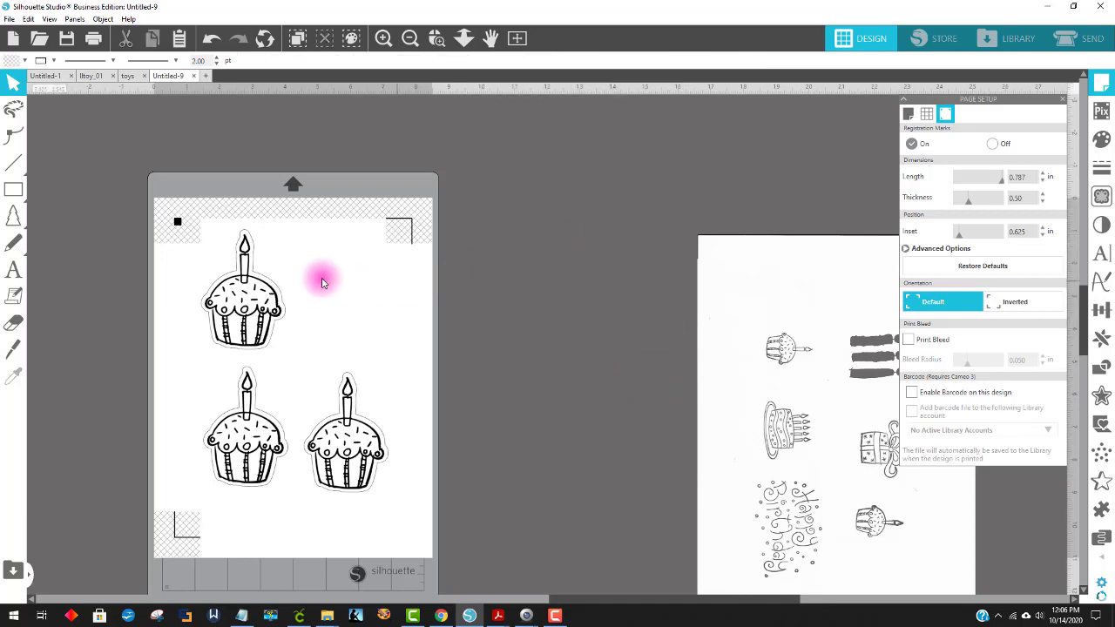
Move the remaining upper cupcake beside the page, ungroup it, and pull its white outline away from the black drawing
drag(250, 292, 551, 255)
right_click(551, 255)
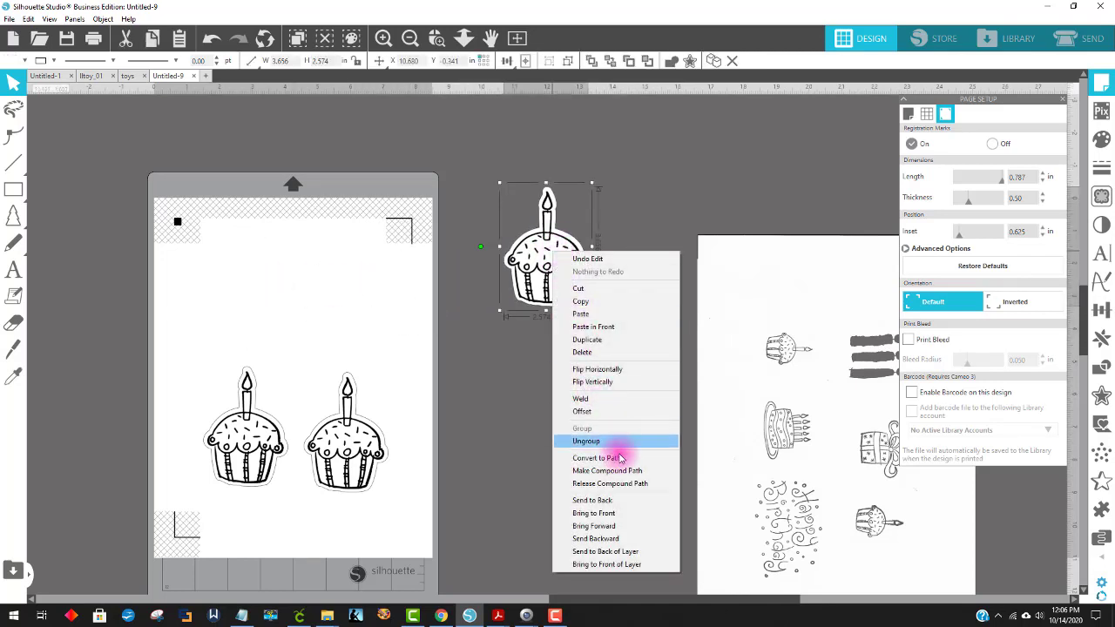
click(613, 442)
drag(530, 247, 511, 280)
drag(534, 224, 374, 89)
Draw a vertical line about 0.165 in long across the gap between the frosting and the wrapper's left edge
click(524, 278)
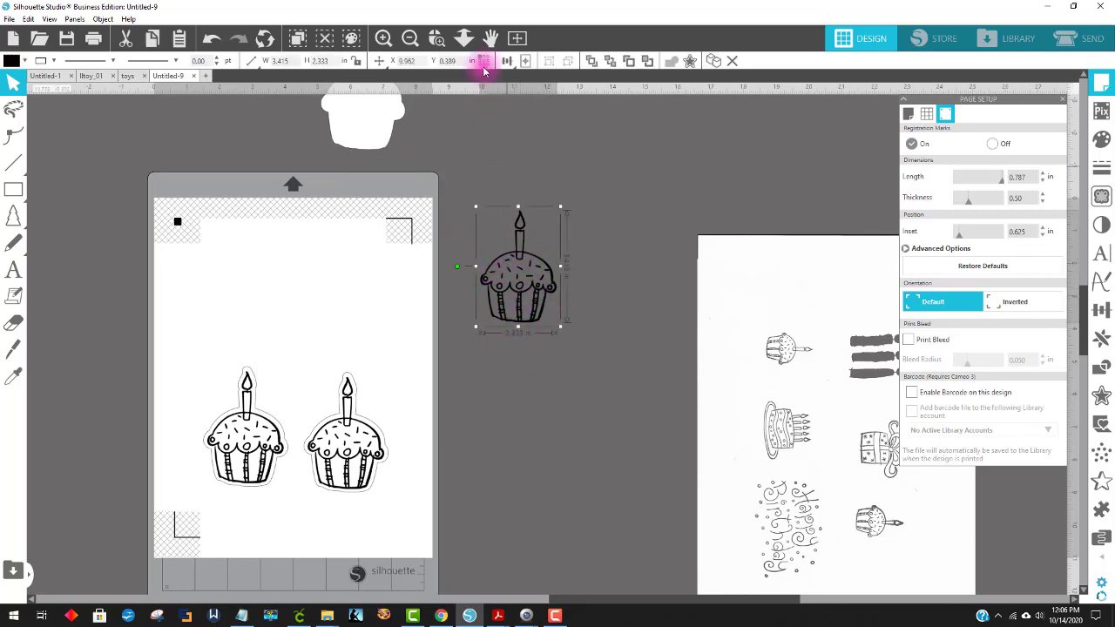
click(437, 37)
drag(503, 268, 546, 310)
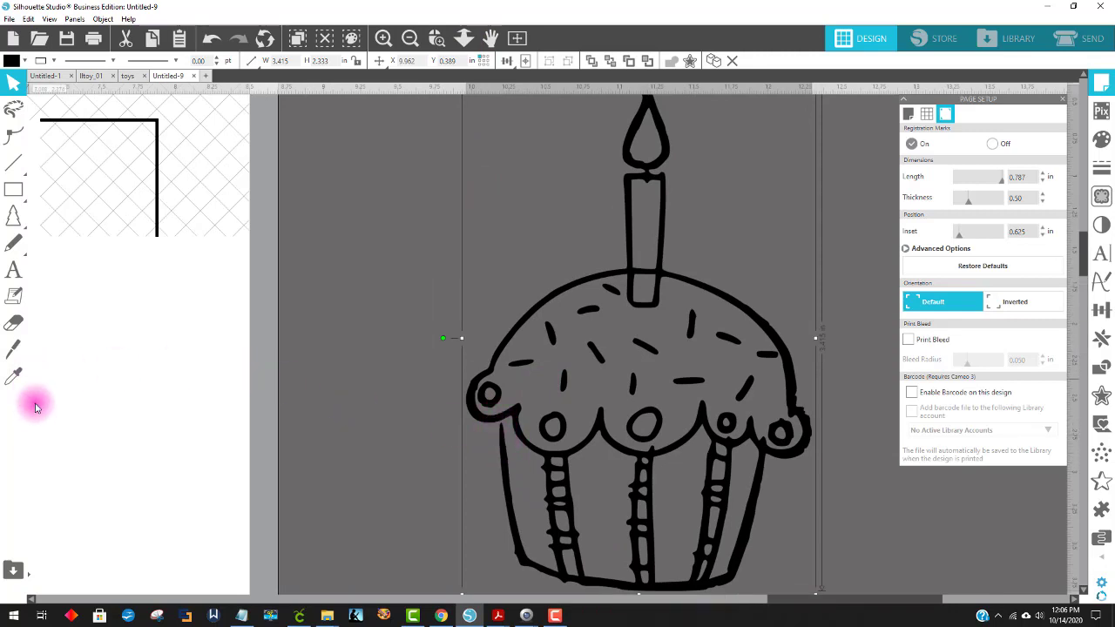
click(12, 166)
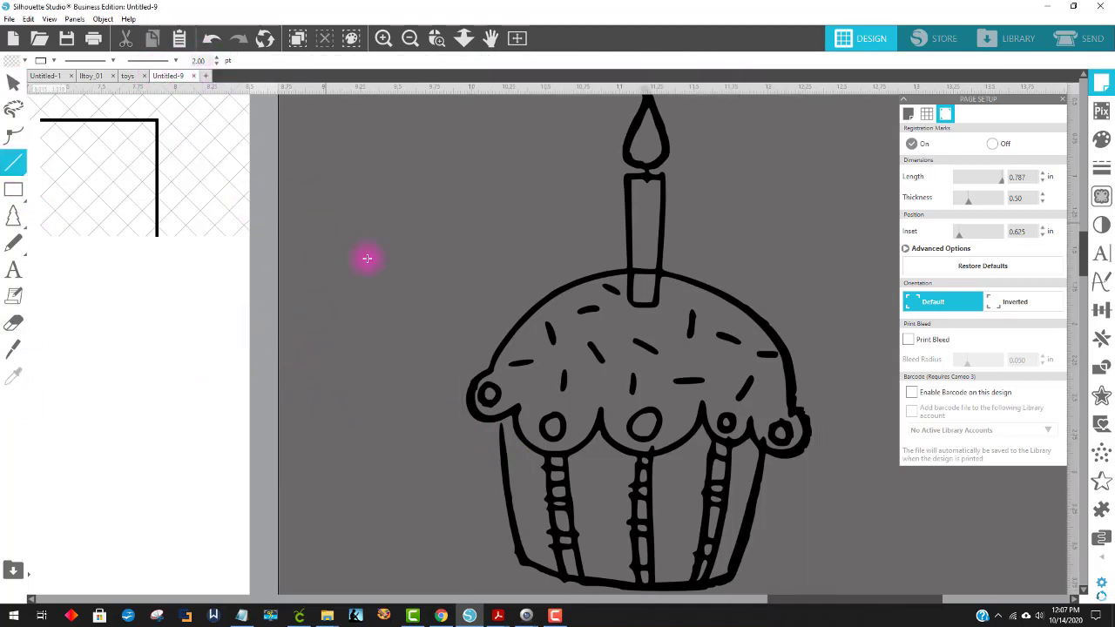
click(503, 423)
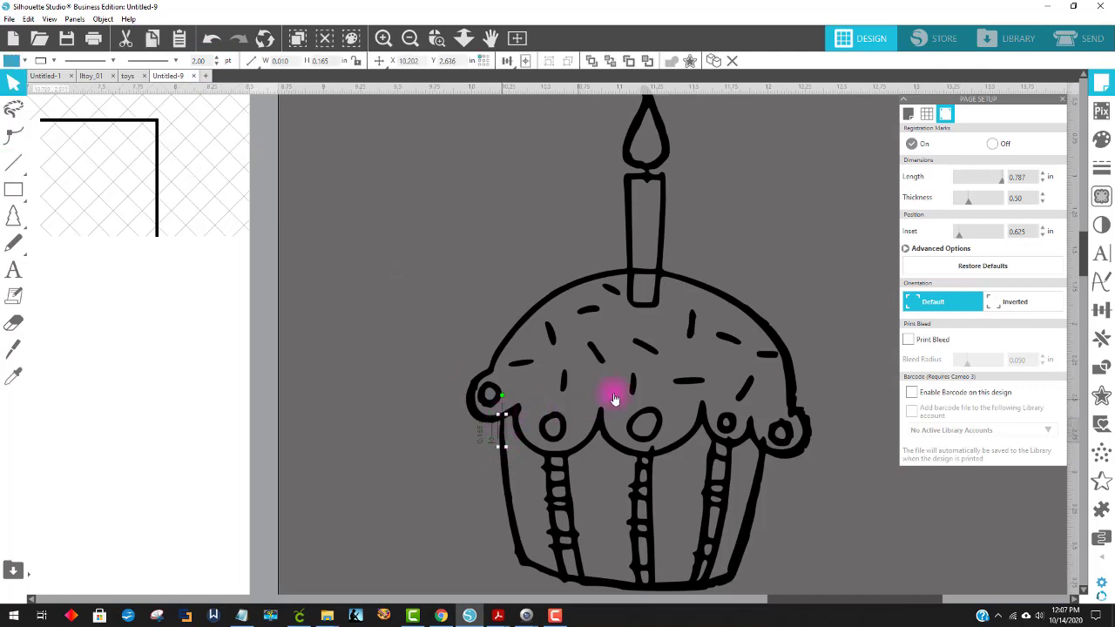
click(819, 276)
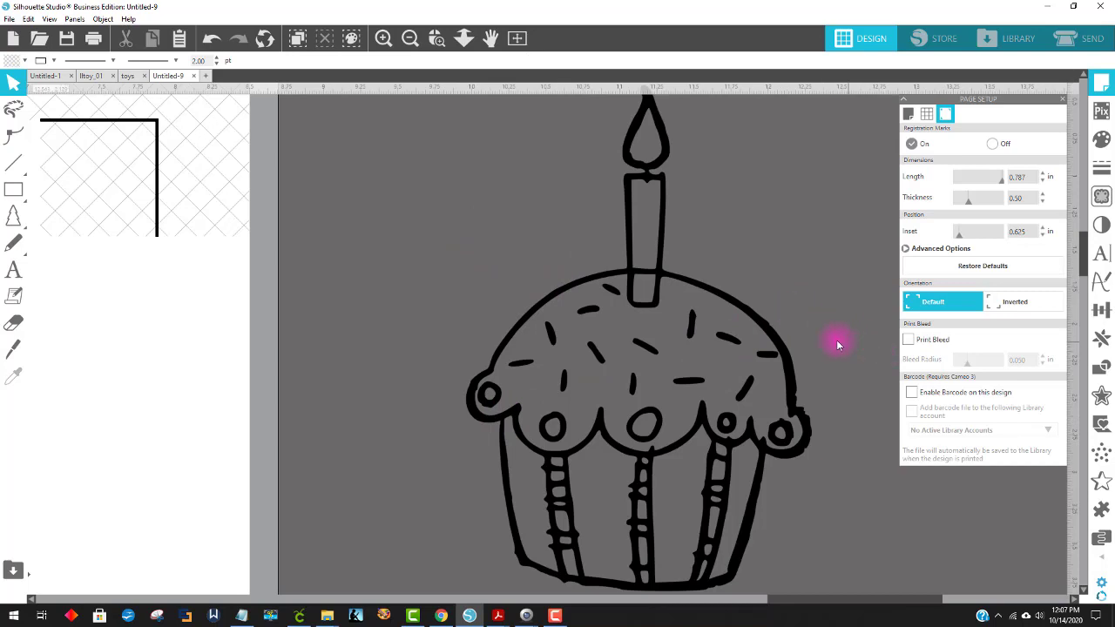
Trace the area enclosing the black cupcake and its added gap line
click(410, 37)
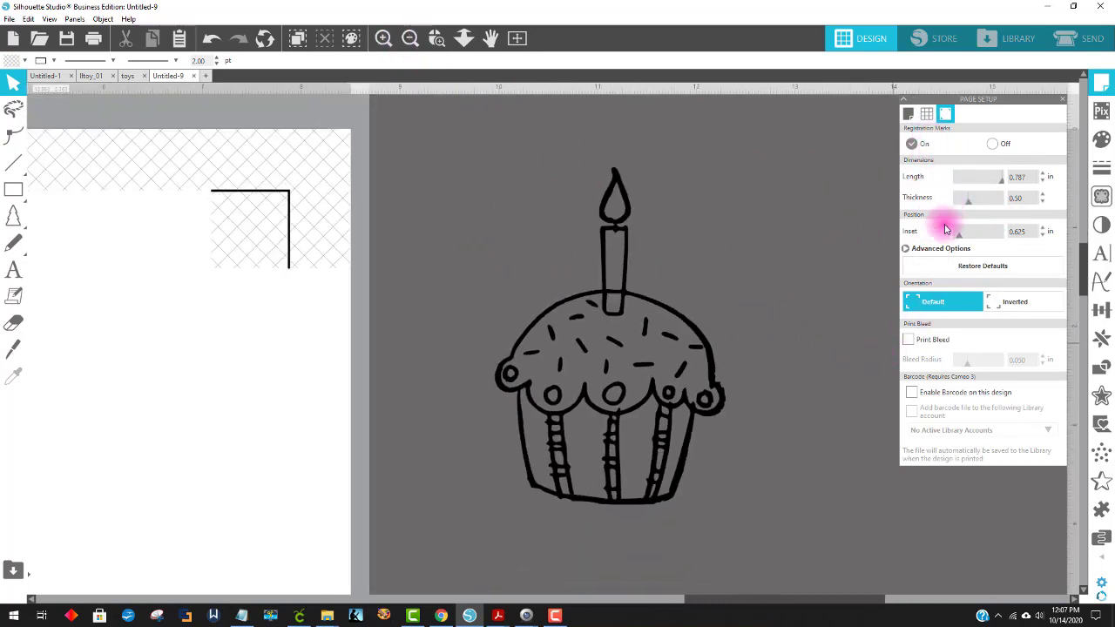
click(1101, 197)
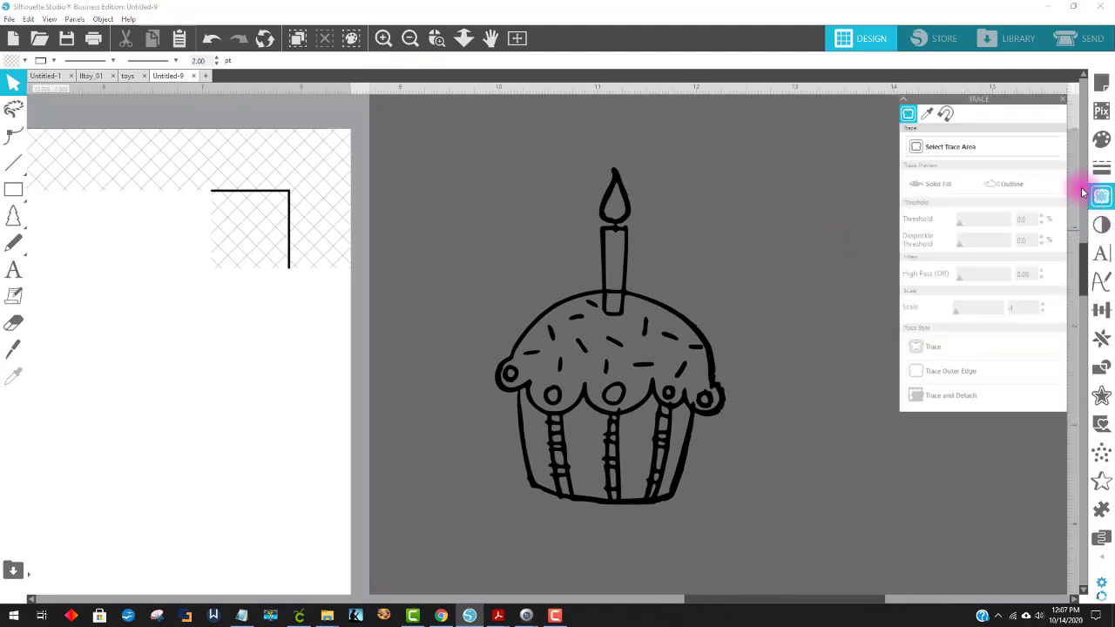
click(965, 146)
mouse_move(487, 158)
mouse_down()
mouse_move(686, 319)
mouse_move(751, 536)
mouse_up()
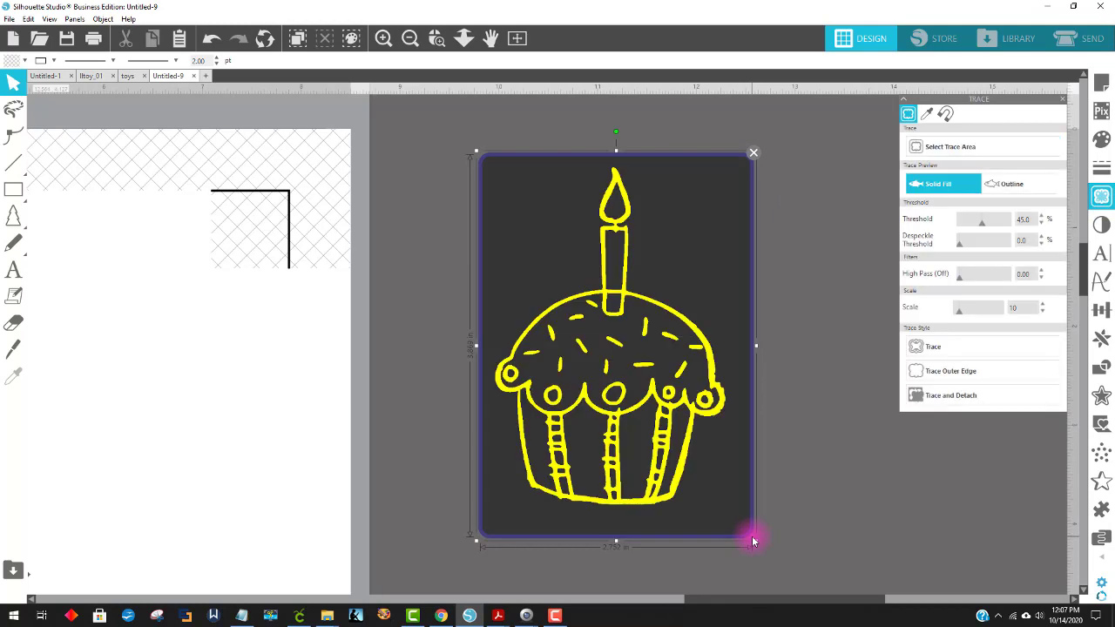
click(953, 347)
Delete the original black cupcake and put the new red traced outline in its place
drag(634, 306, 839, 281)
click(649, 308)
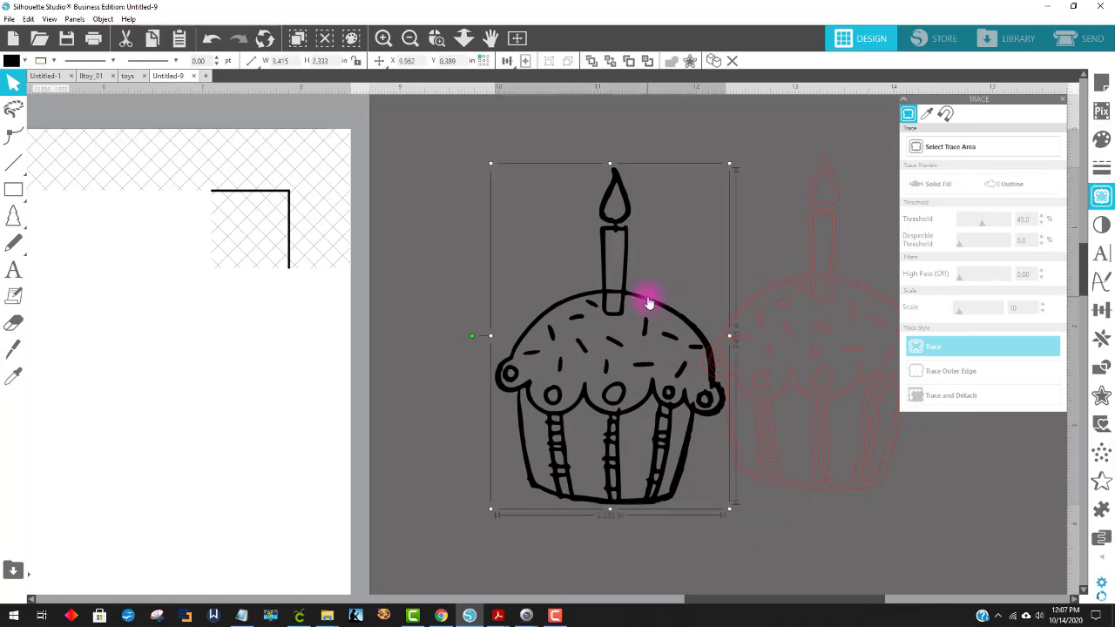
key(Delete)
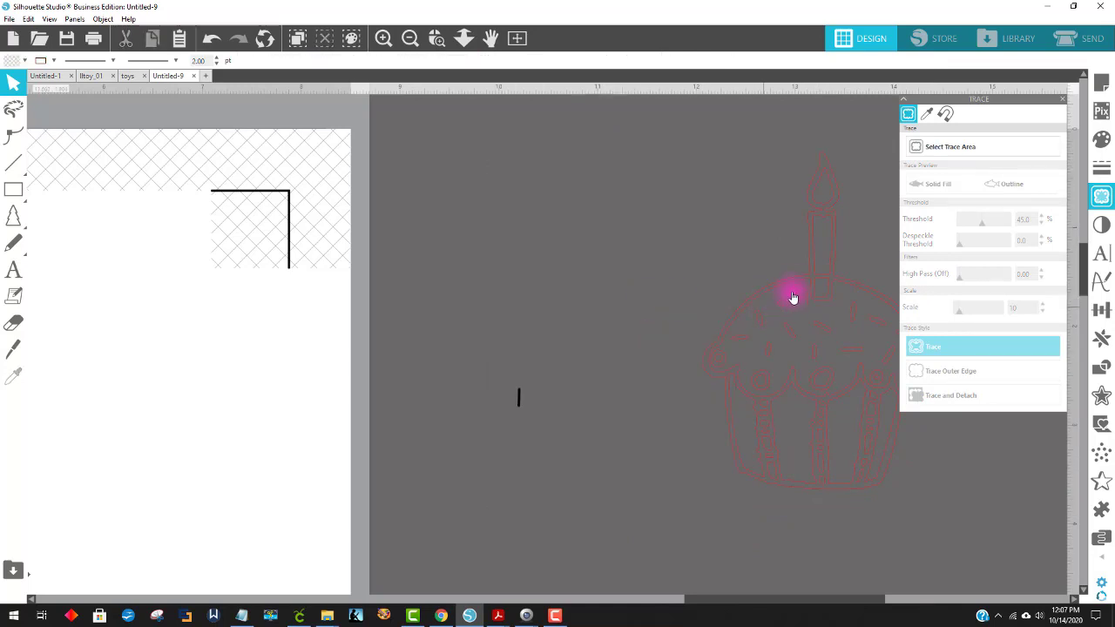
drag(809, 261, 628, 259)
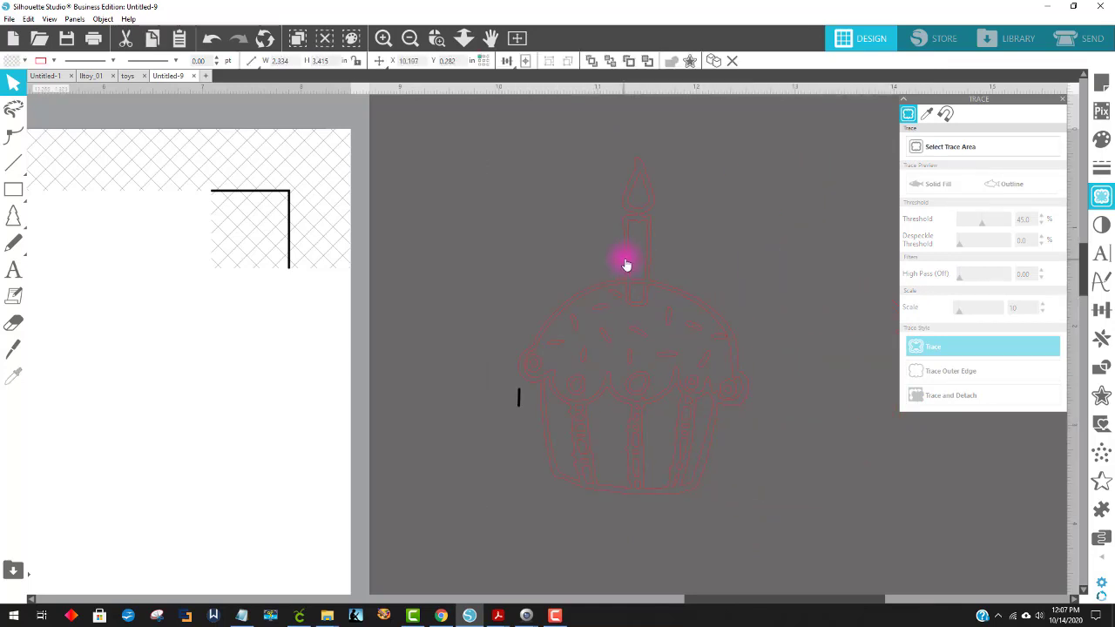
click(635, 159)
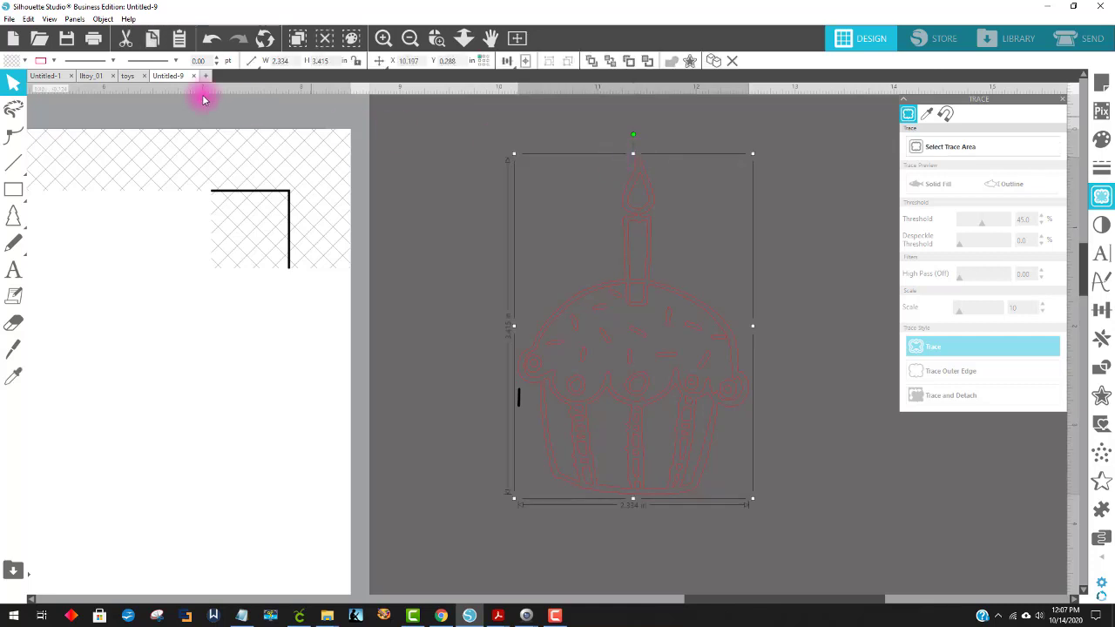
Give the traced cupcake a black fill and a black line color
click(21, 61)
click(43, 78)
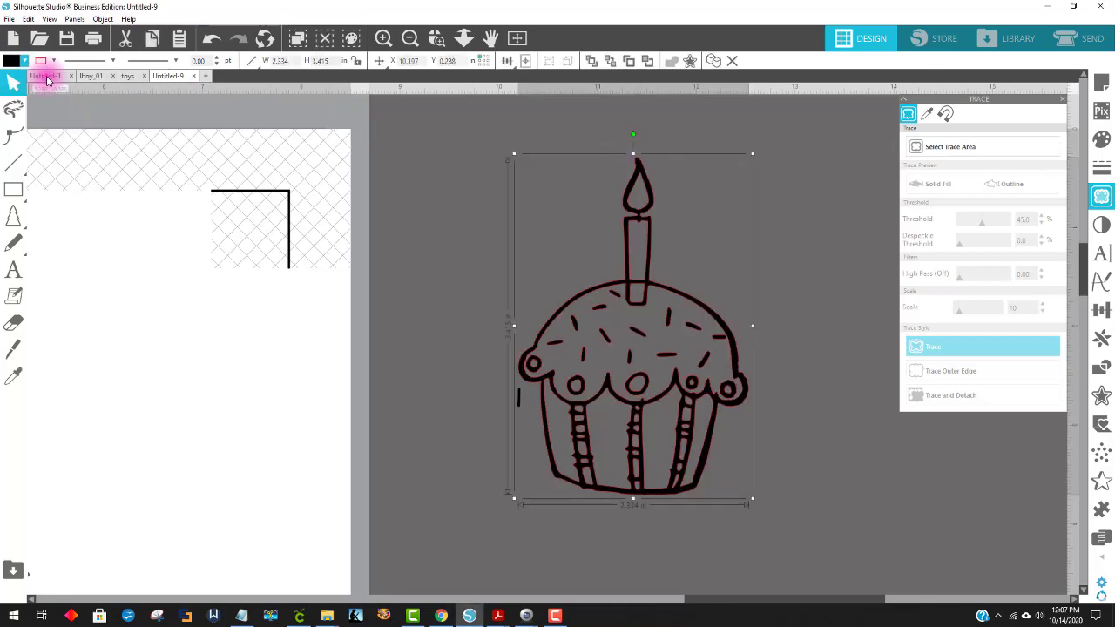
click(52, 63)
click(108, 109)
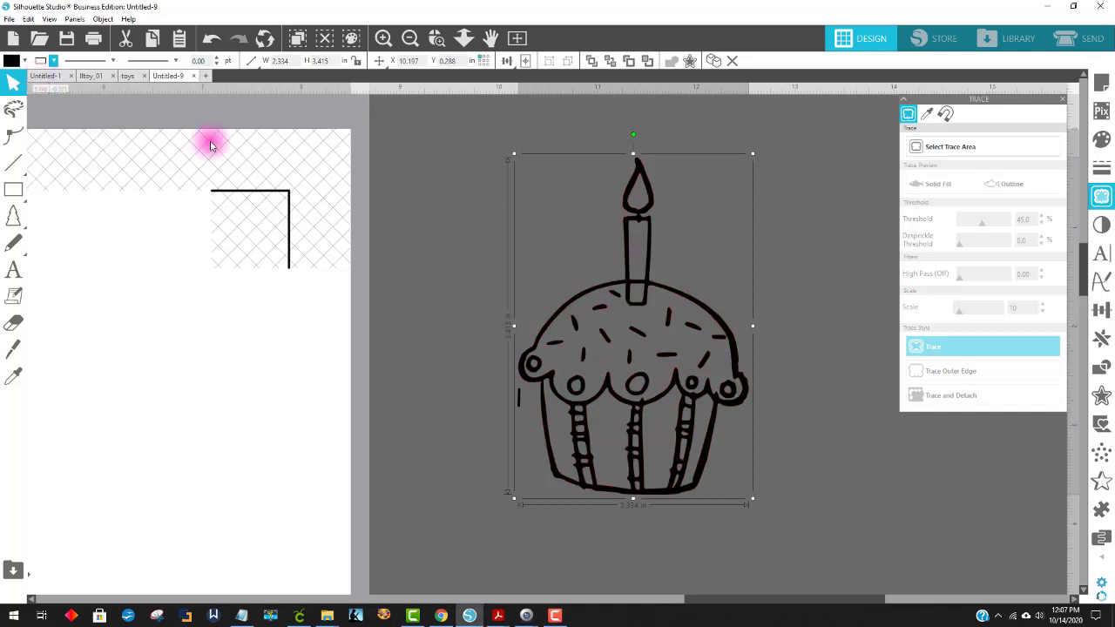
click(740, 257)
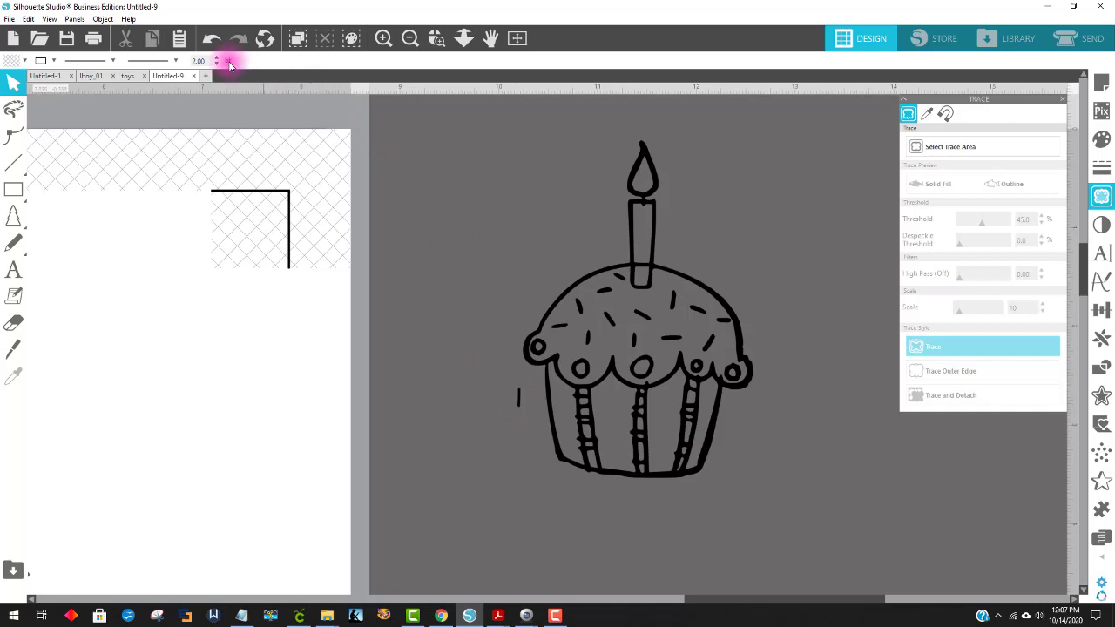
Move the traced cupcake clear of the short line, fill it with pale teal, and release its compound path
click(519, 400)
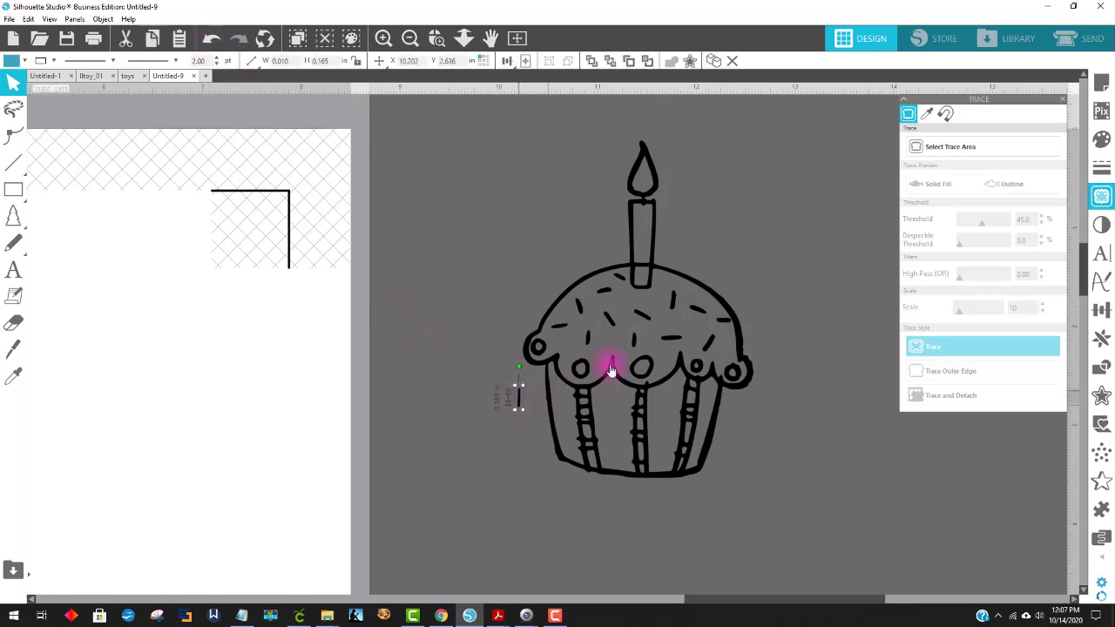
drag(649, 275, 688, 267)
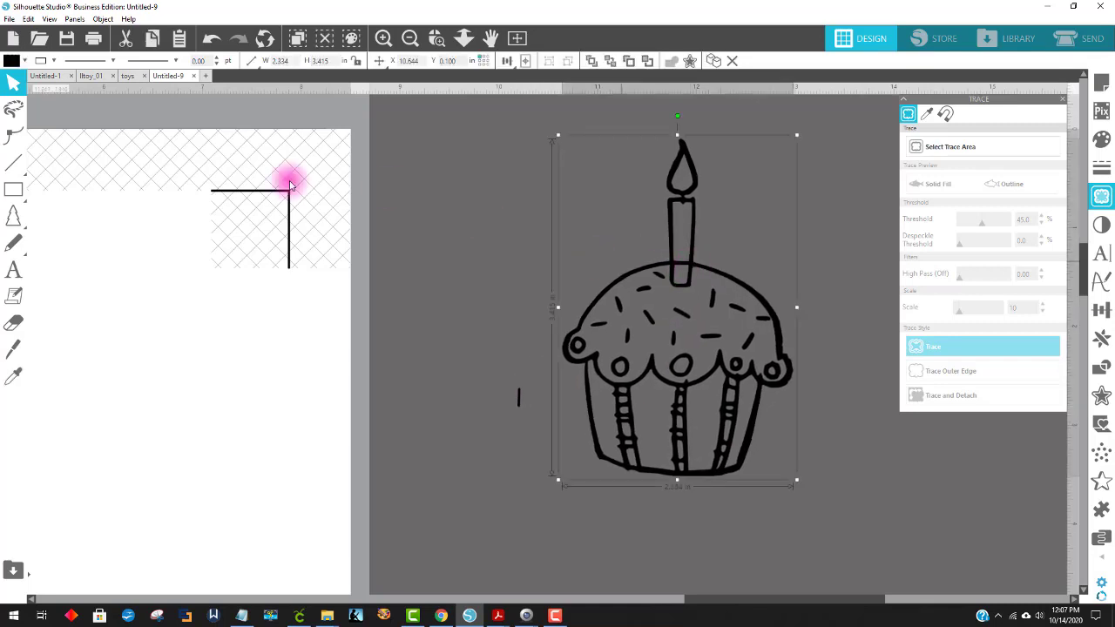
click(26, 60)
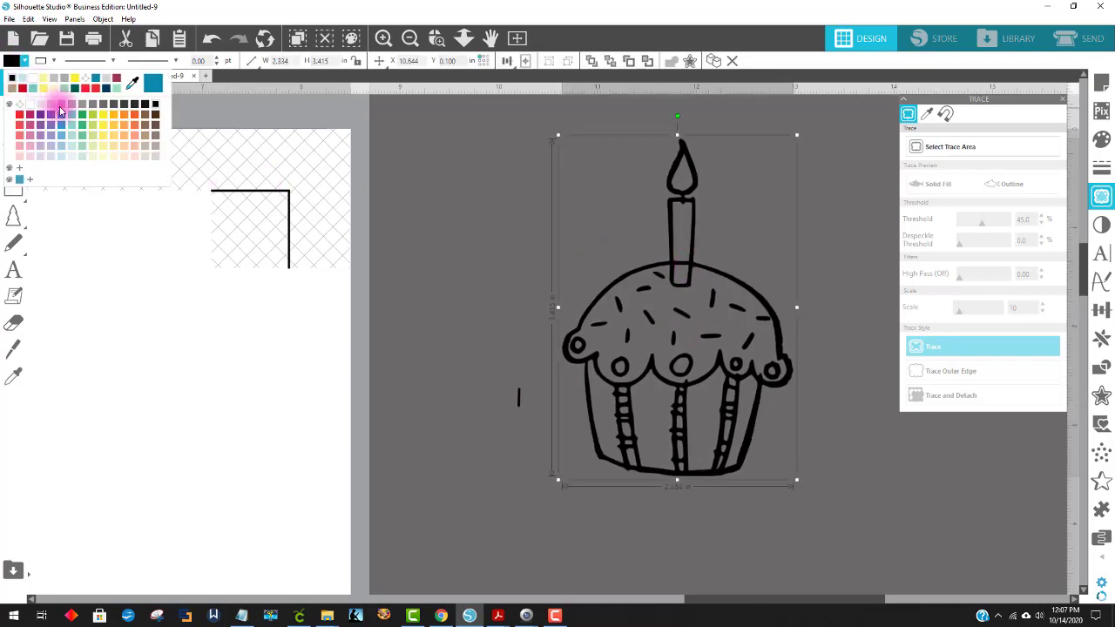
click(75, 144)
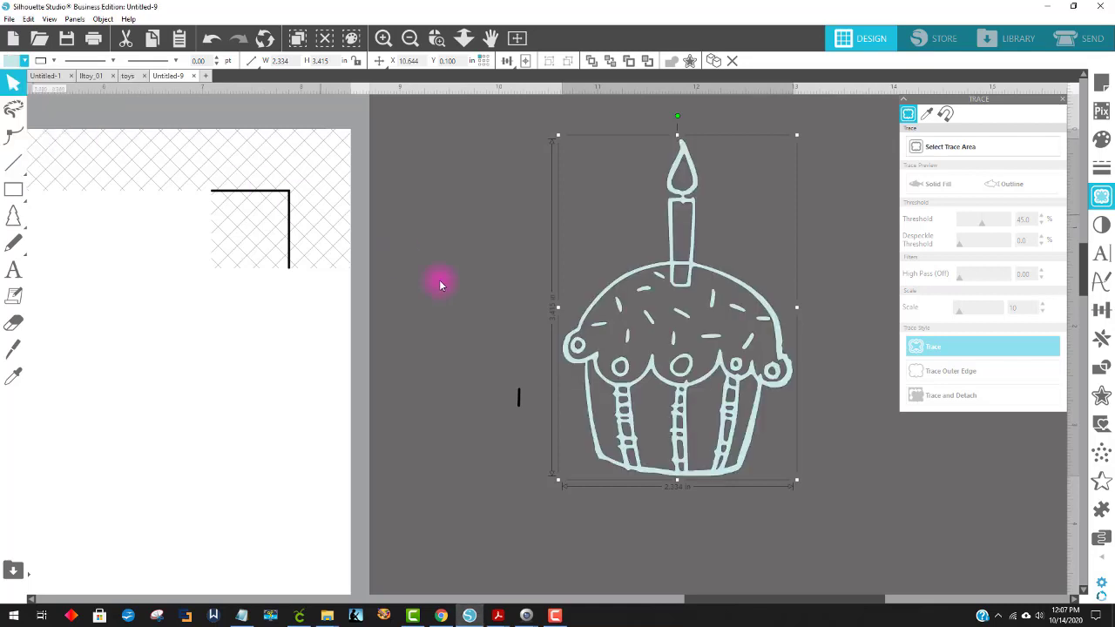
click(103, 19)
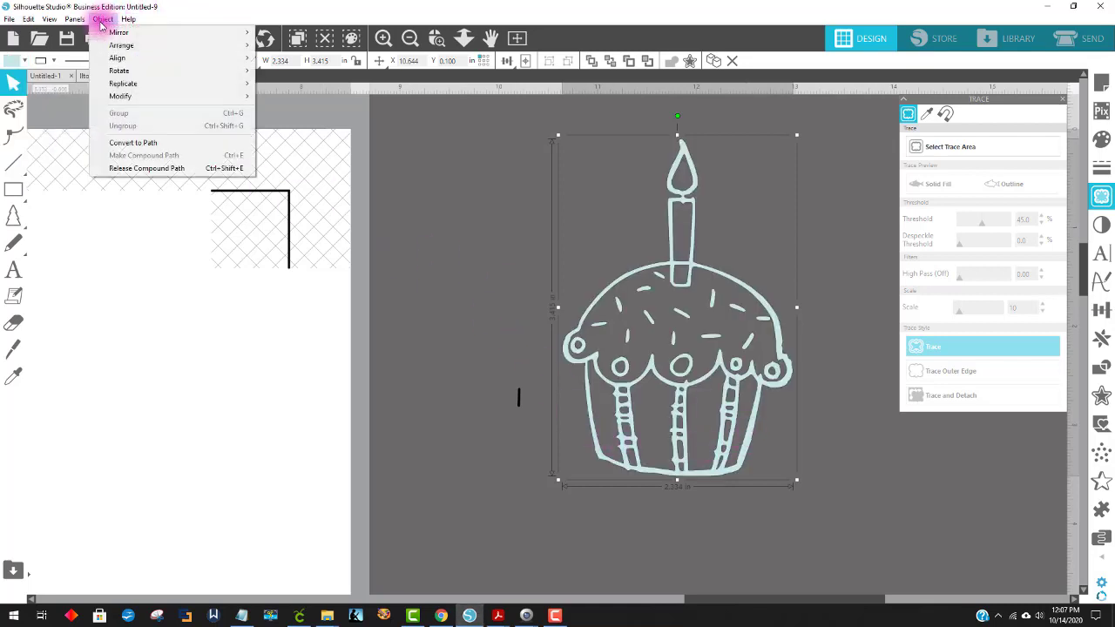
click(145, 168)
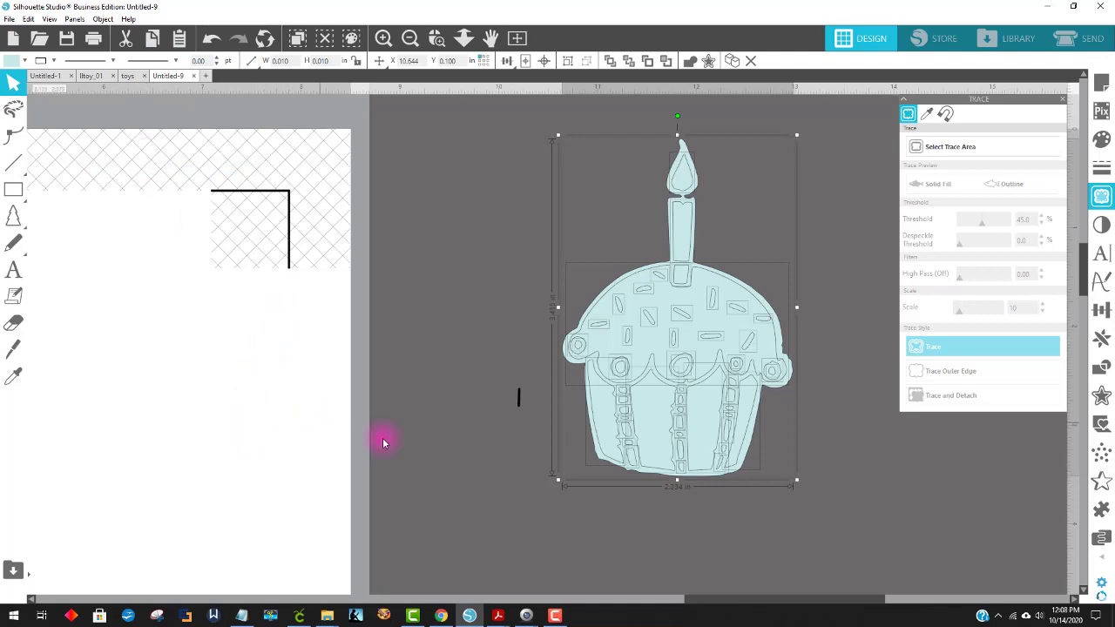
Move the leftover short gap line away from the cupcake and delete it
drag(520, 402, 479, 389)
key(Up)
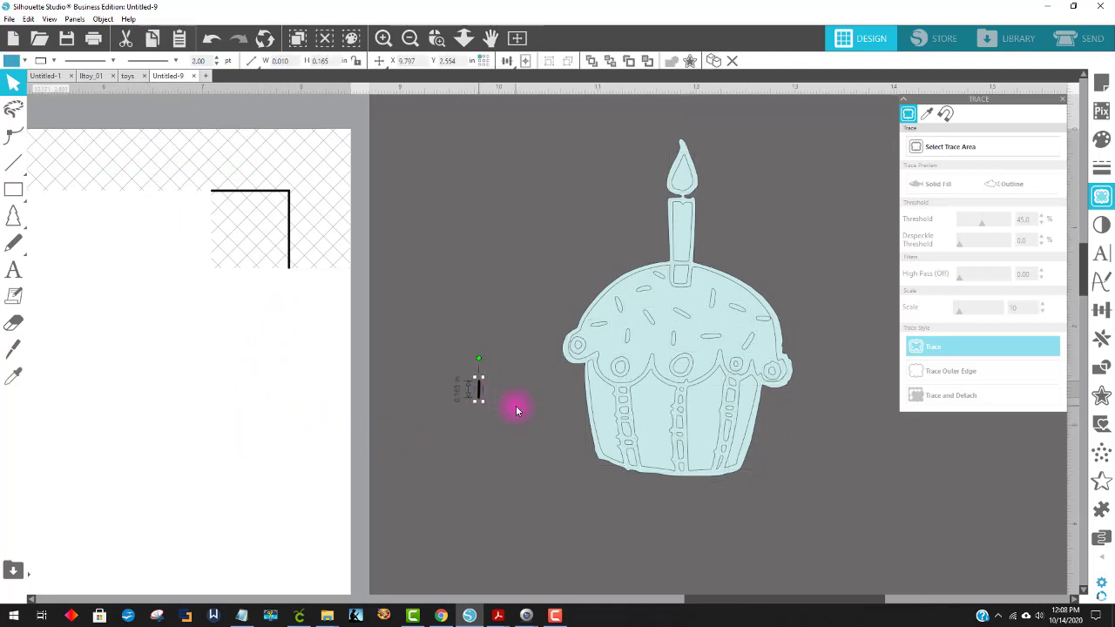
key(Delete)
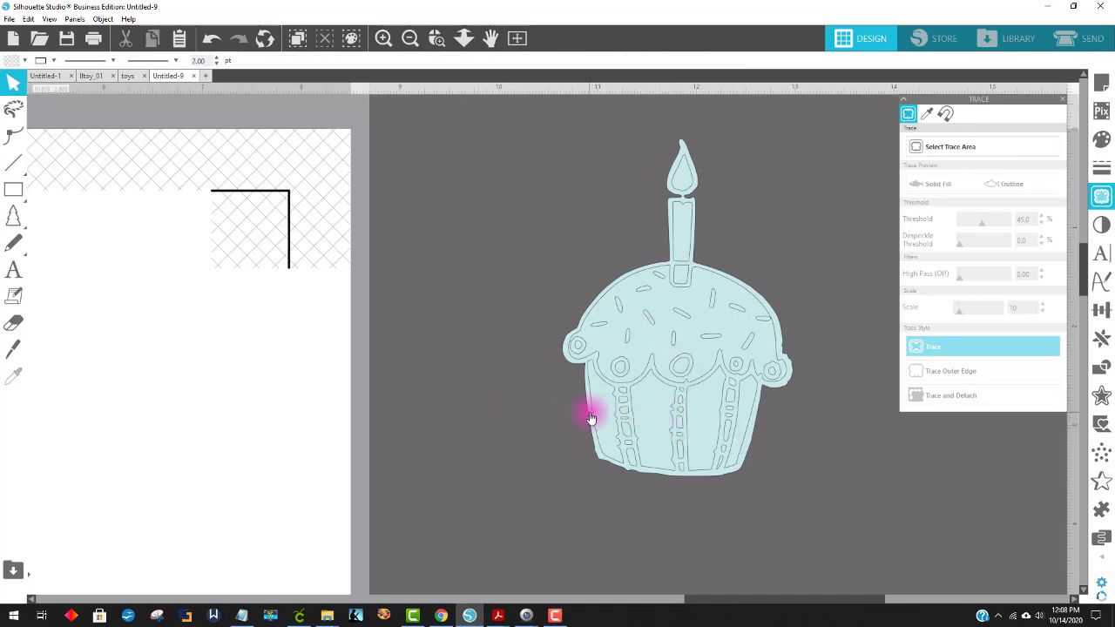
Move one of the lower cupcakes off the page and place it below and left of the teal cupcake
drag(810, 610, 567, 558)
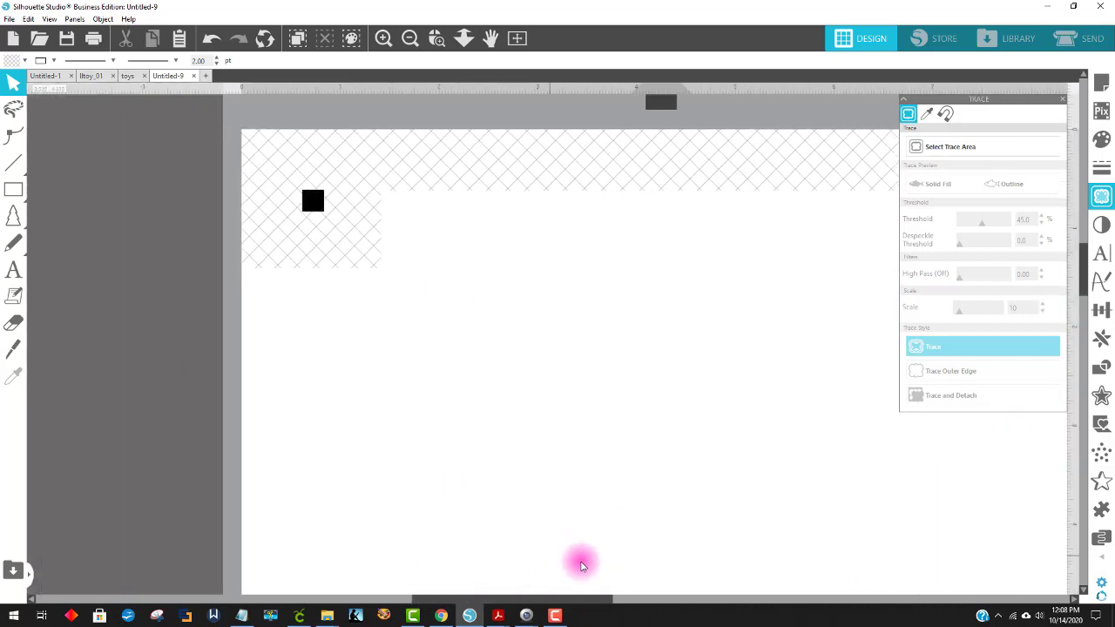
scroll(550, 507, down, 8)
scroll(550, 508, down, 2)
drag(528, 456, 1011, 488)
drag(522, 600, 727, 599)
drag(572, 515, 711, 280)
scroll(758, 456, up, 2)
drag(636, 418, 714, 416)
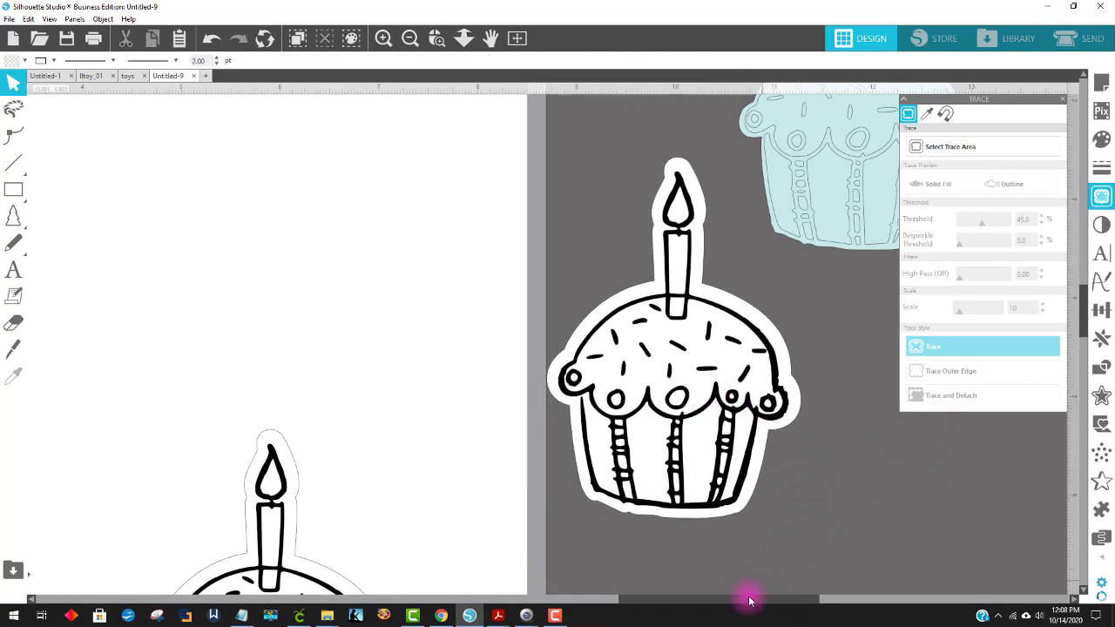
drag(743, 596, 840, 598)
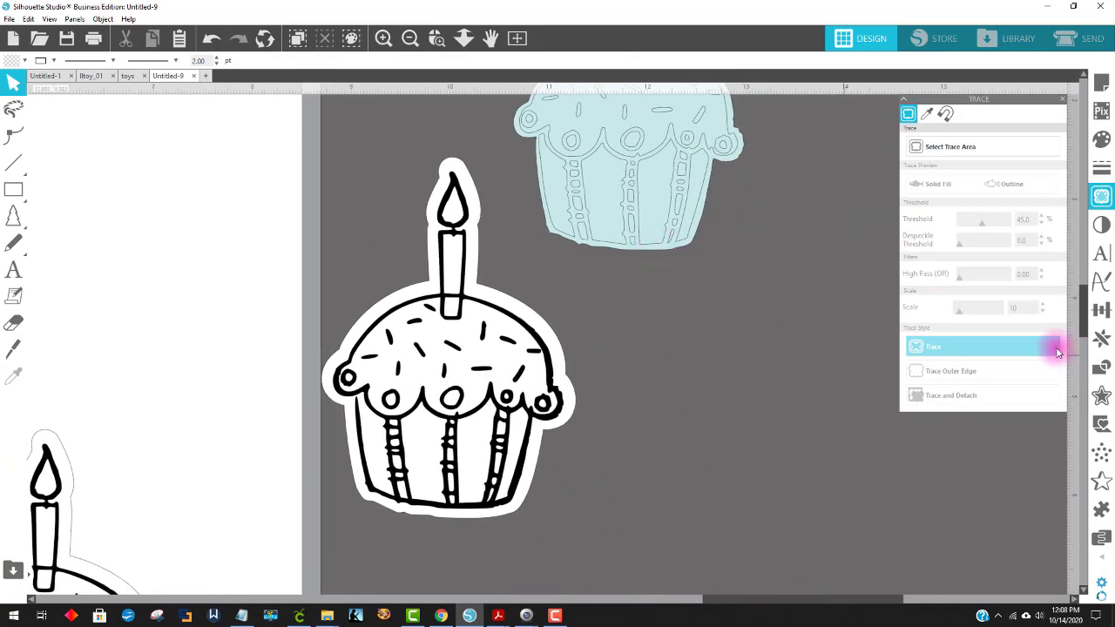
drag(1083, 310, 1077, 261)
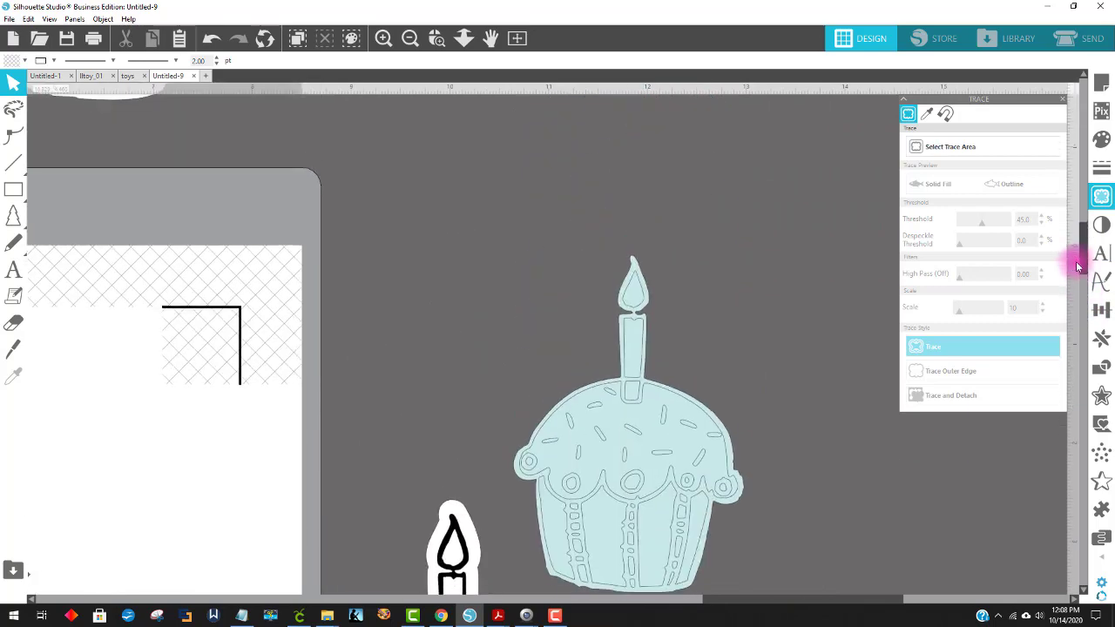
scroll(639, 211, down, 3)
drag(439, 464, 459, 442)
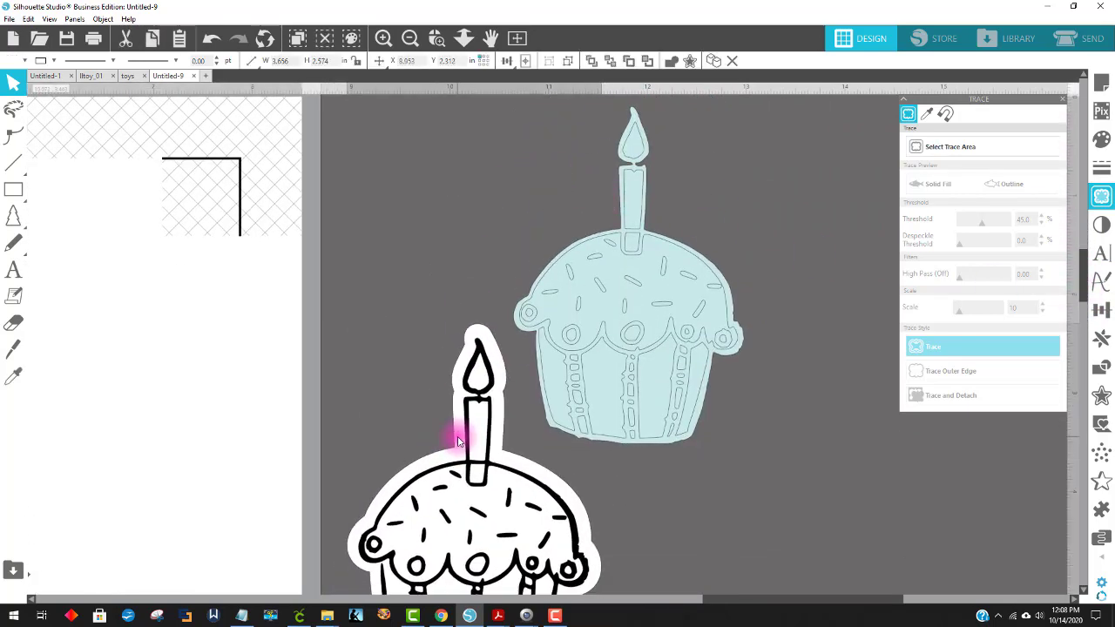
Ungroup the cupcake below the teal one and pull its white outline onto the page
click(517, 428)
right_click(498, 468)
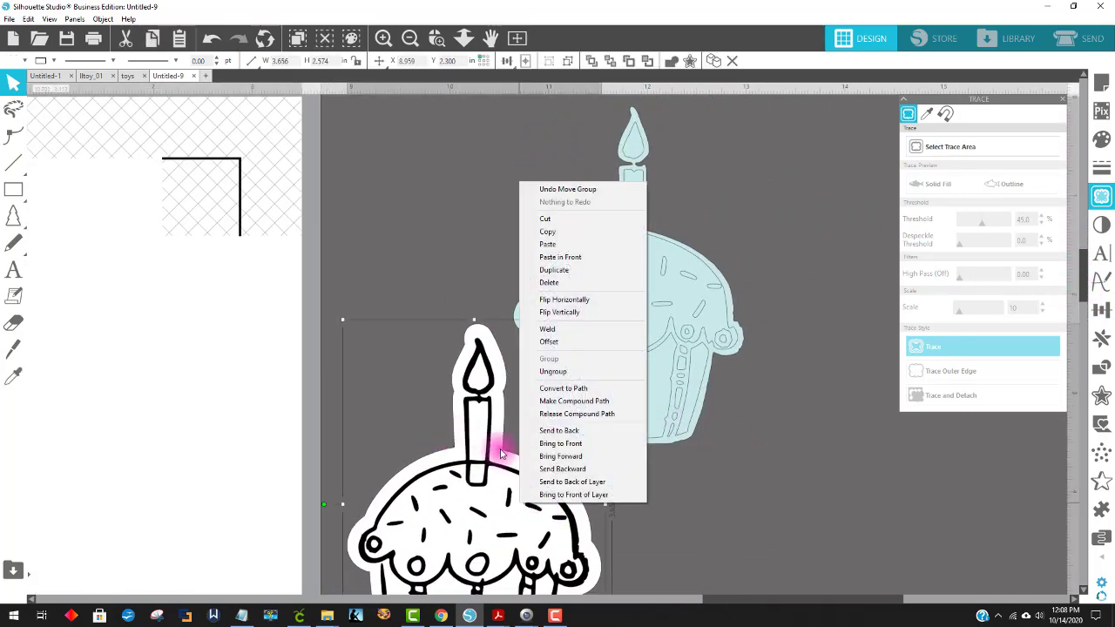
click(552, 371)
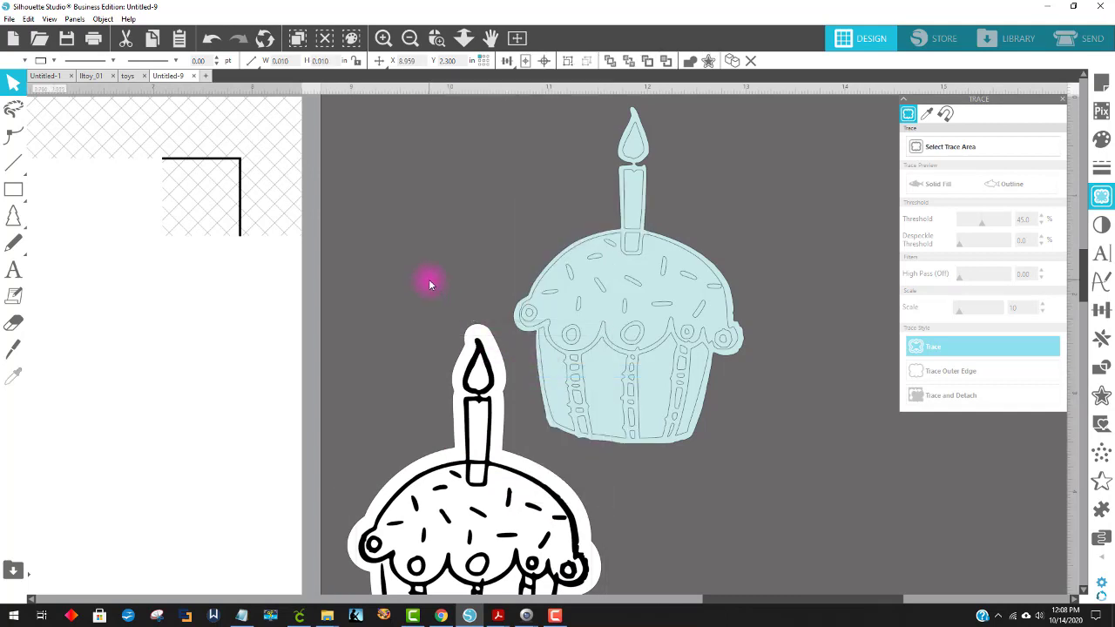
drag(473, 331, 93, 217)
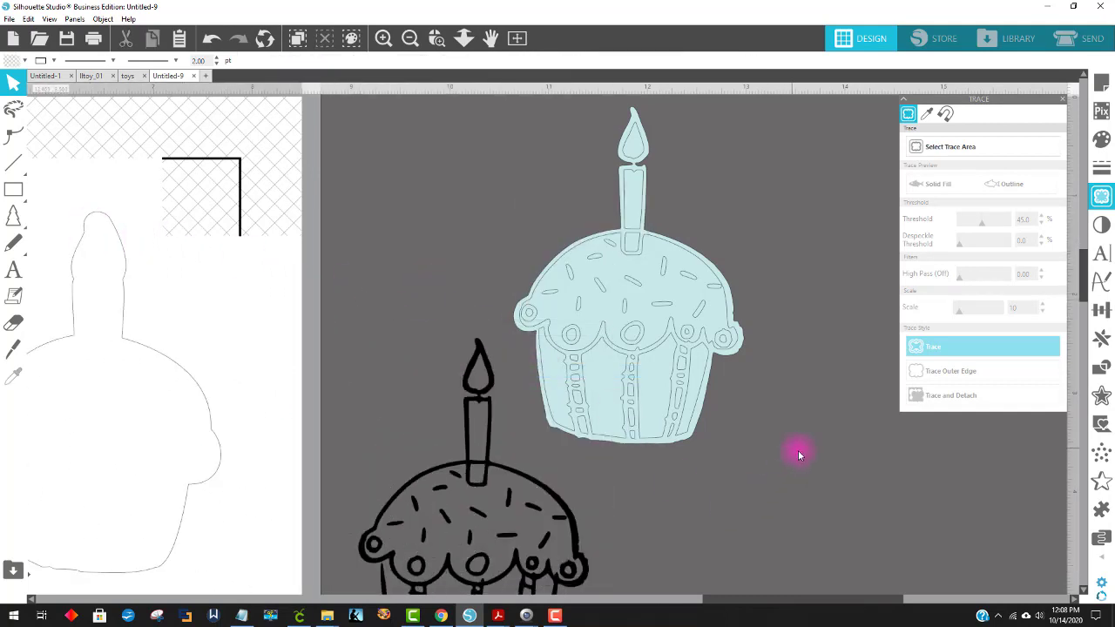
scroll(802, 440, down, 1)
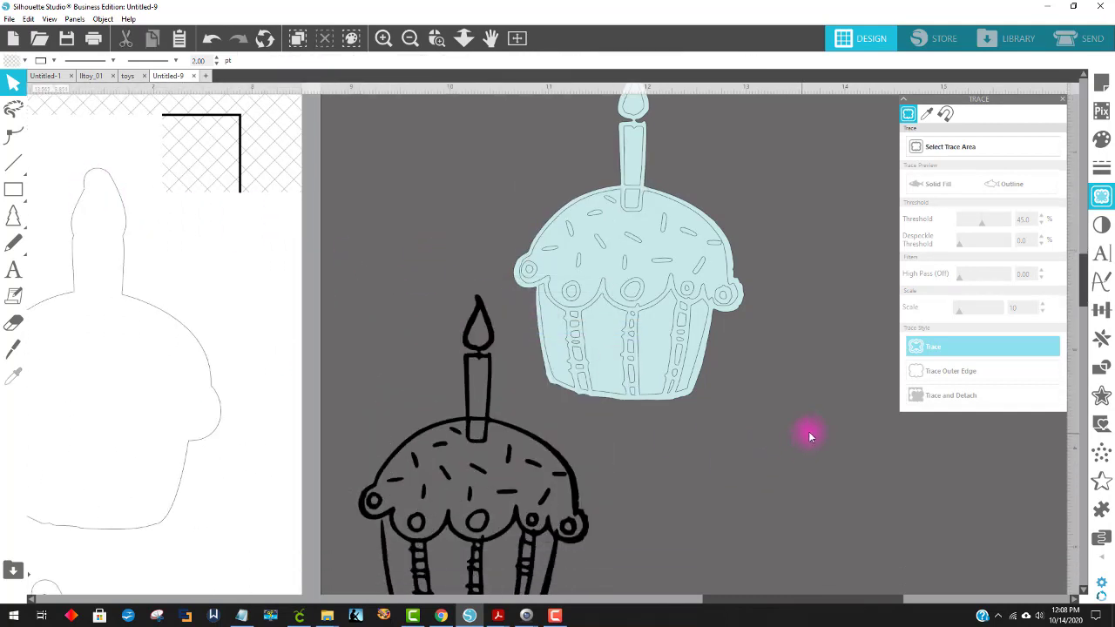
Fill the black cupcake outline below the teal cupcake with pale teal and release its compound path
click(466, 428)
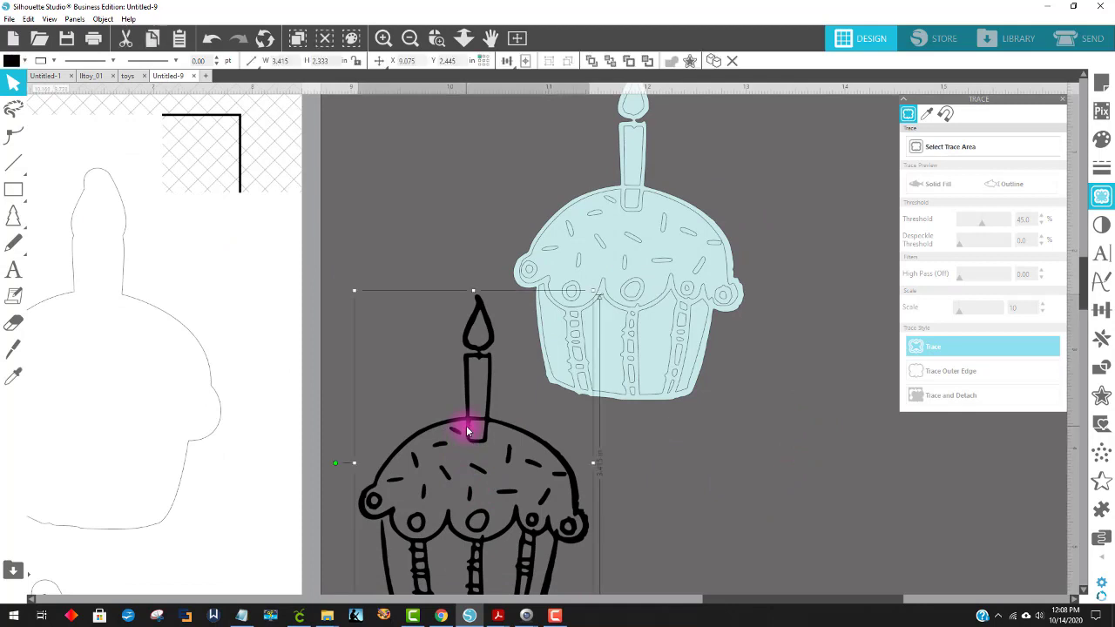
click(12, 66)
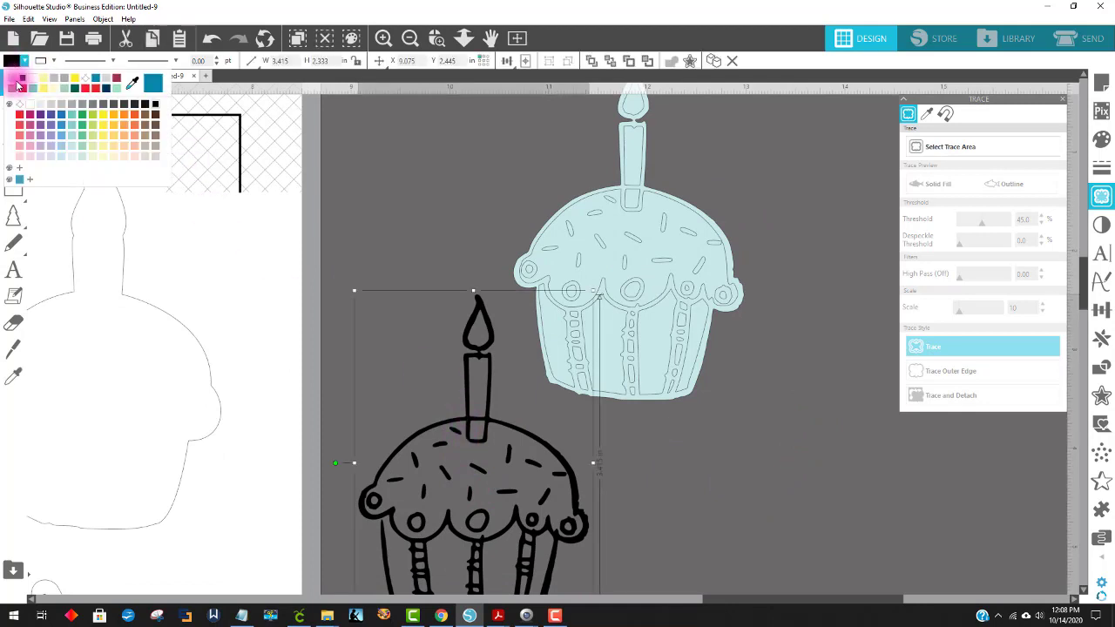
click(23, 92)
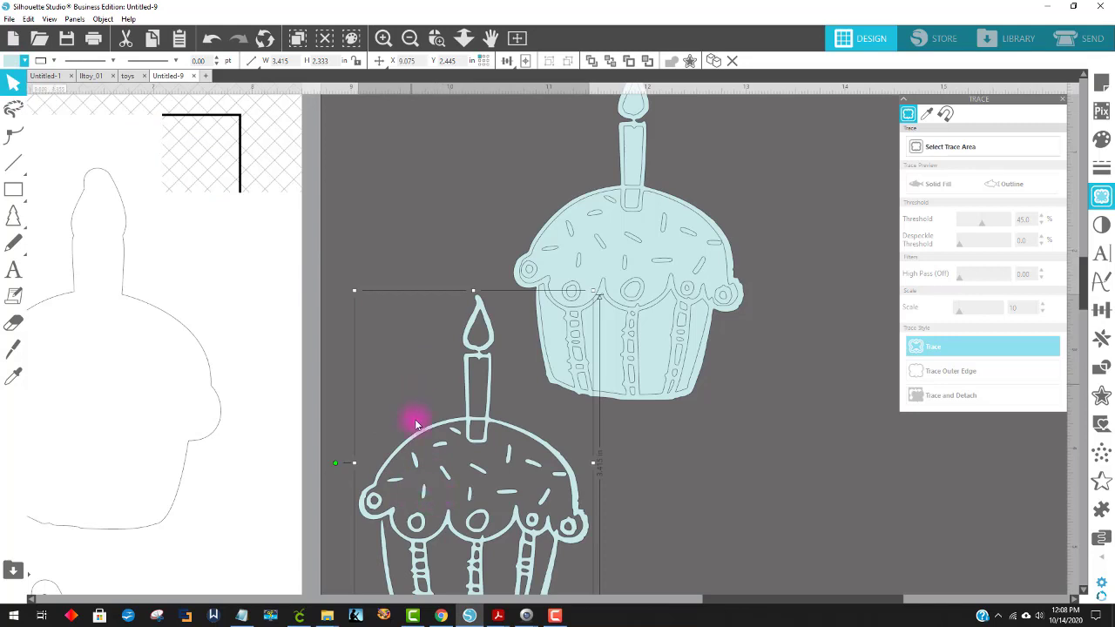
click(103, 18)
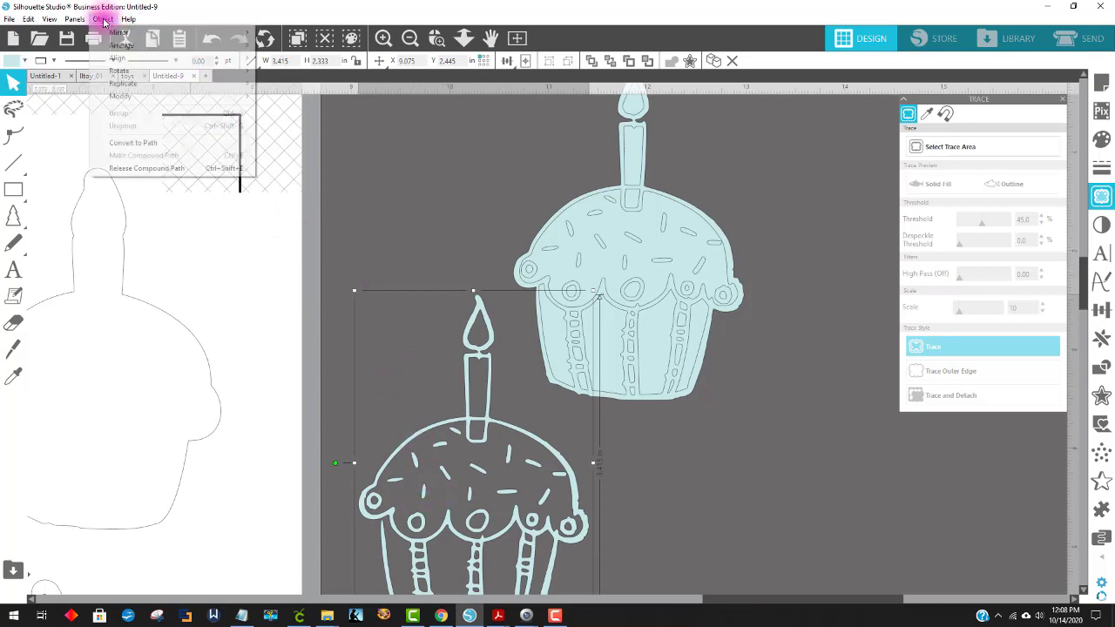
click(147, 169)
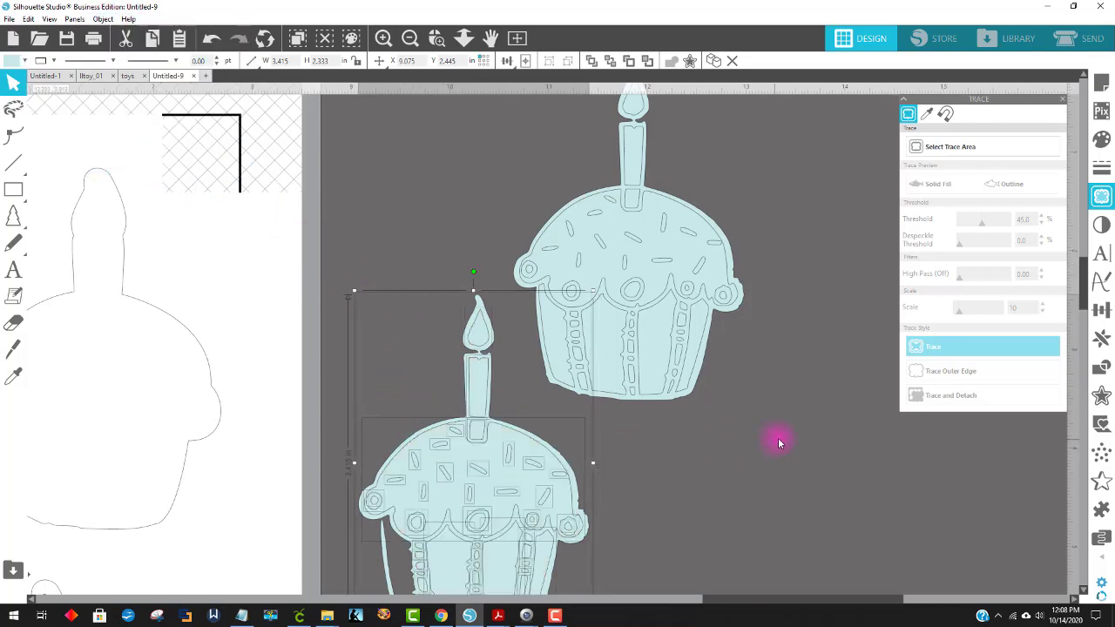
scroll(771, 449, down, 1)
scroll(767, 457, down, 1)
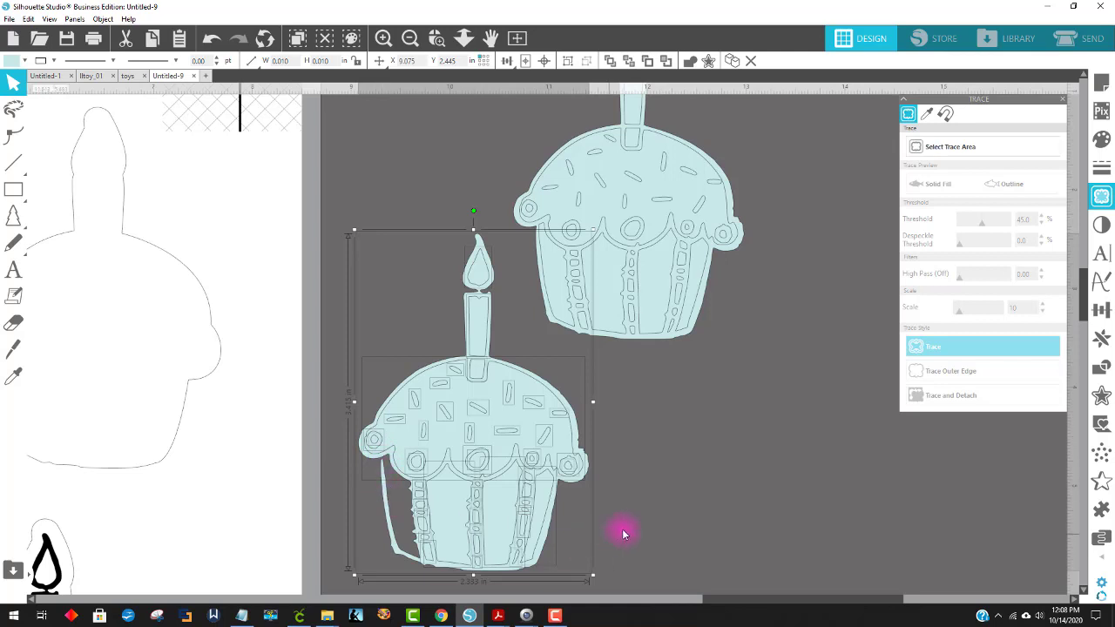
click(627, 496)
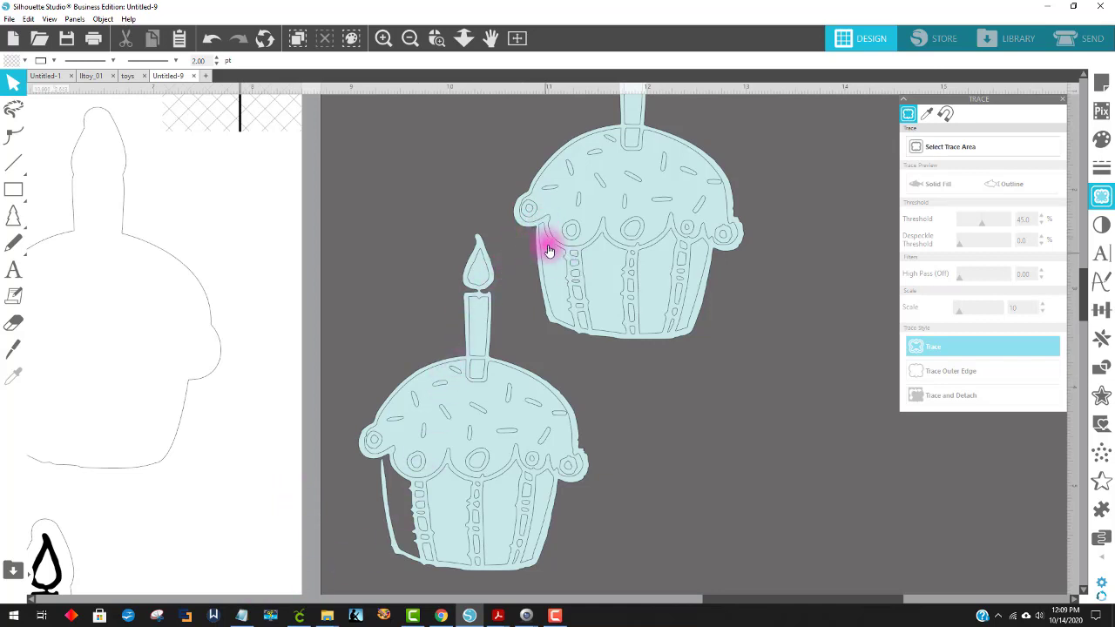
Fill the wrapper panels of the upper cupcake with pale pink
click(554, 290)
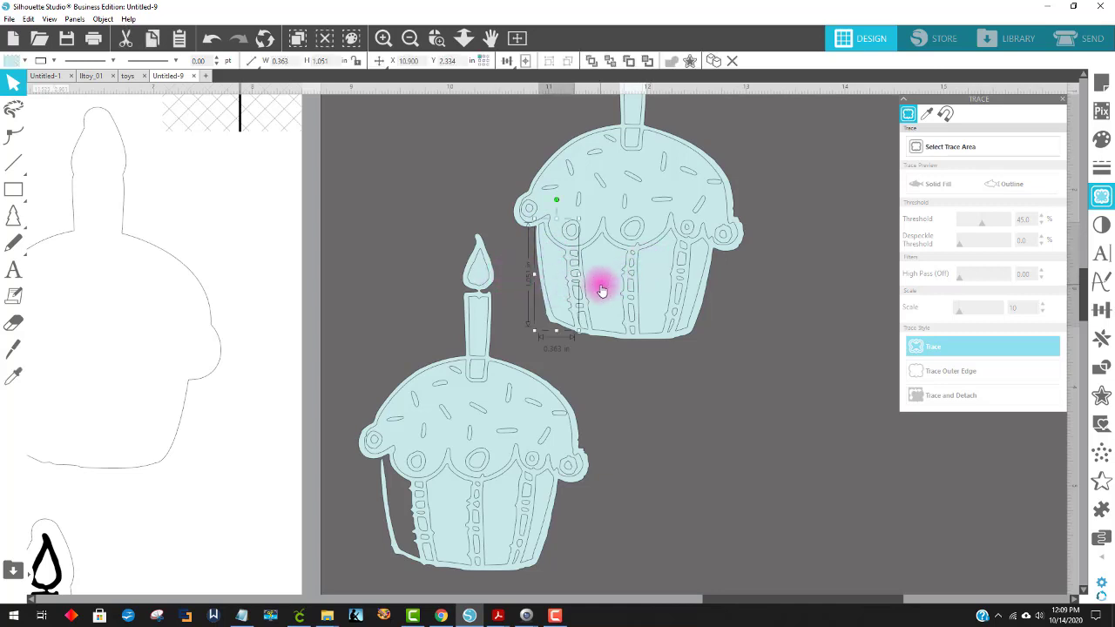
click(684, 258)
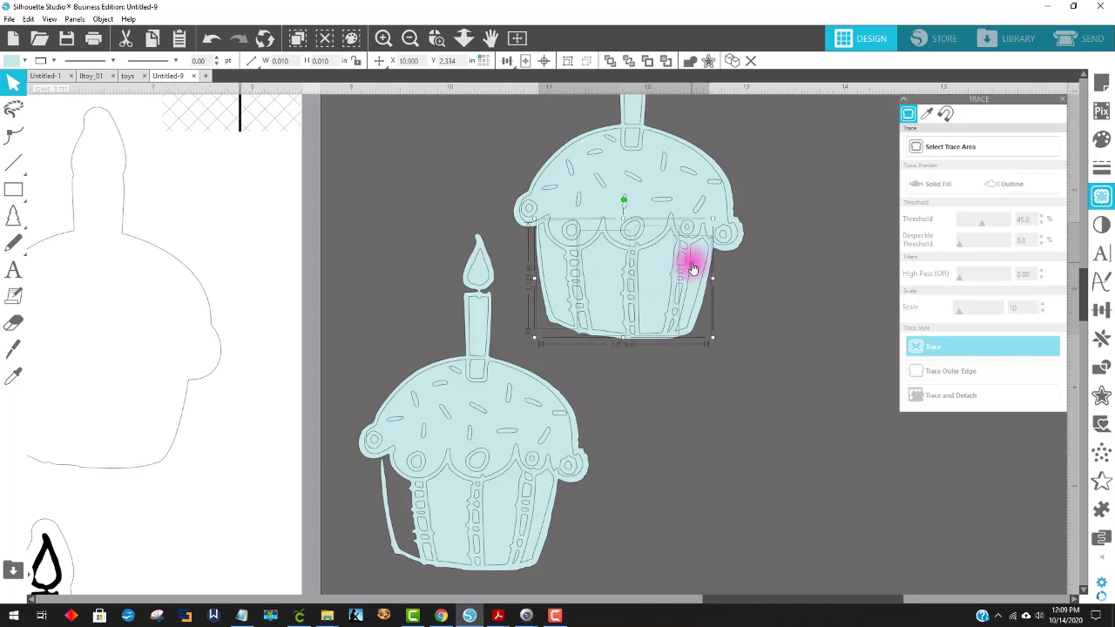
click(11, 63)
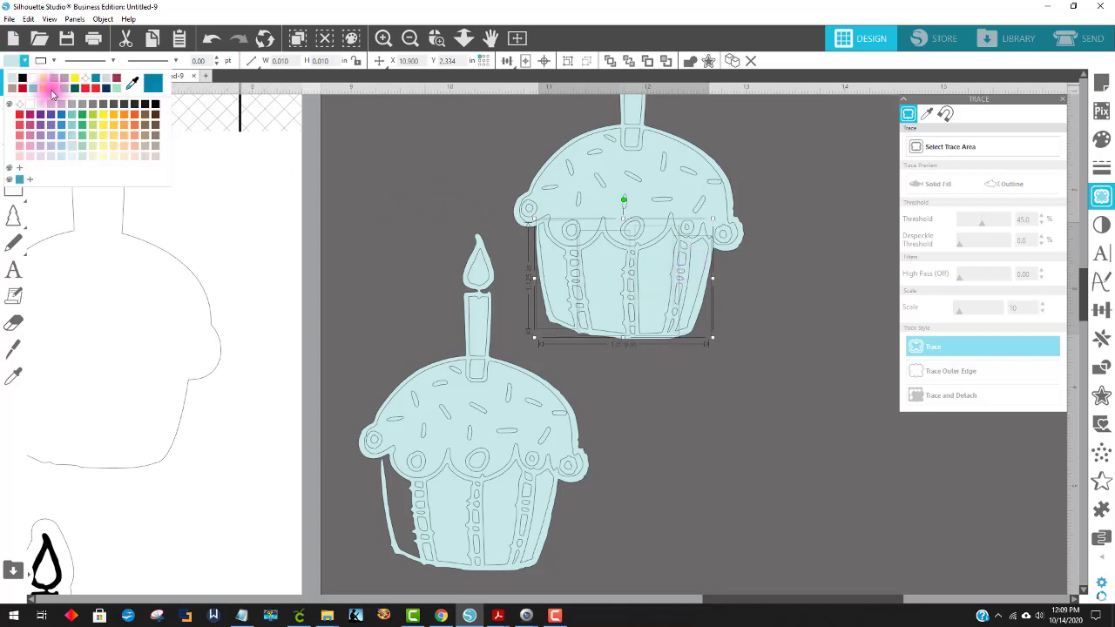
click(20, 151)
click(806, 265)
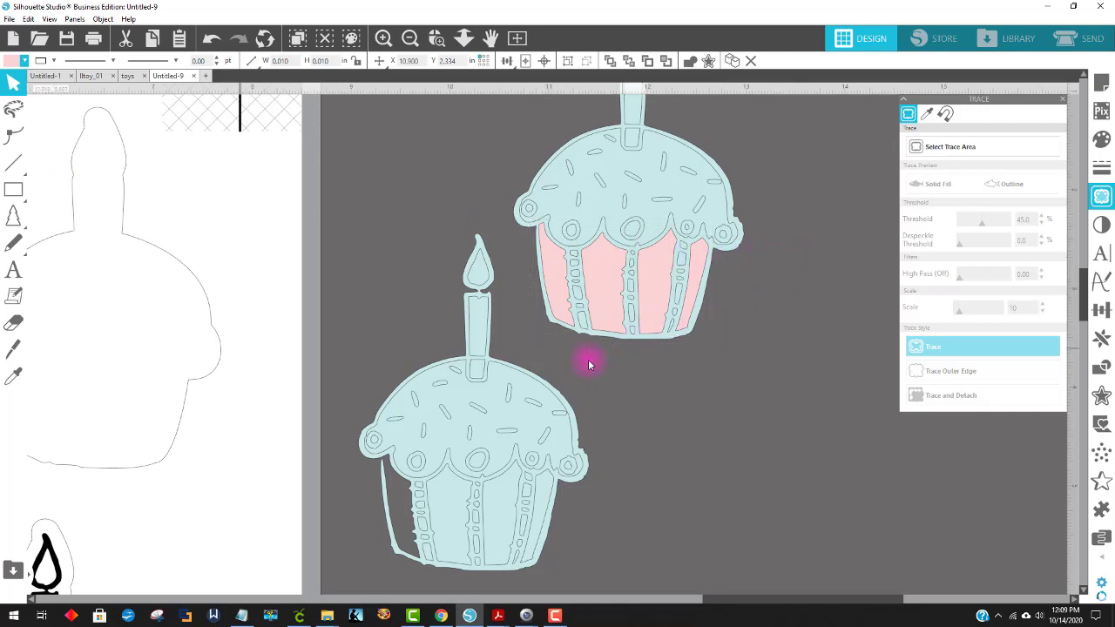
Fill both candle pieces of the upper cupcake with coral red
scroll(736, 142, up, 3)
drag(631, 166, 633, 205)
click(24, 60)
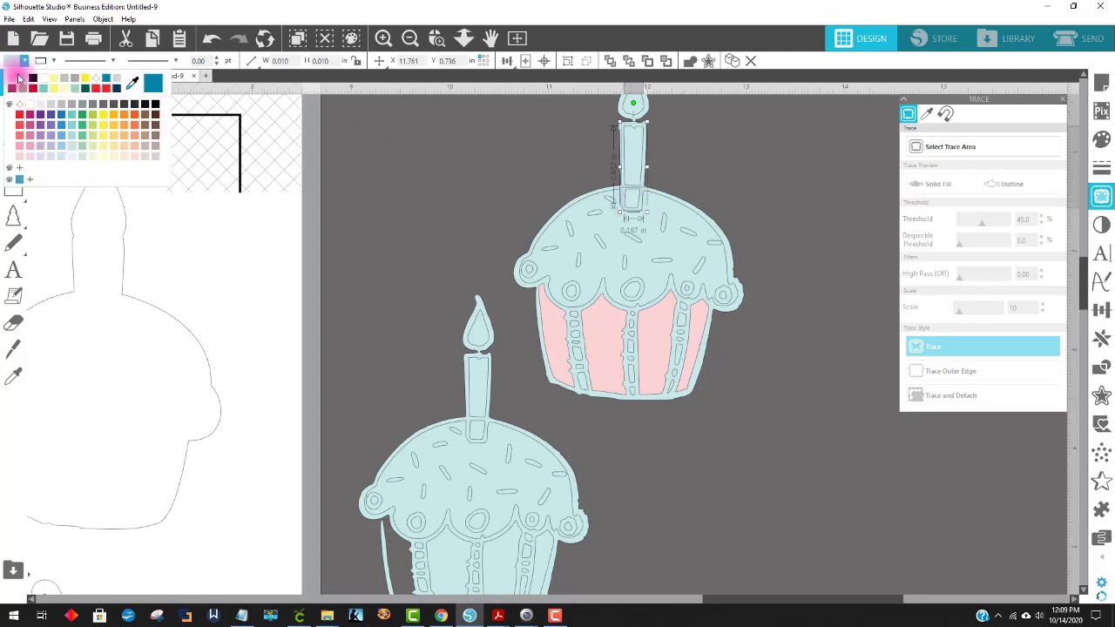
click(19, 137)
scroll(686, 161, up, 1)
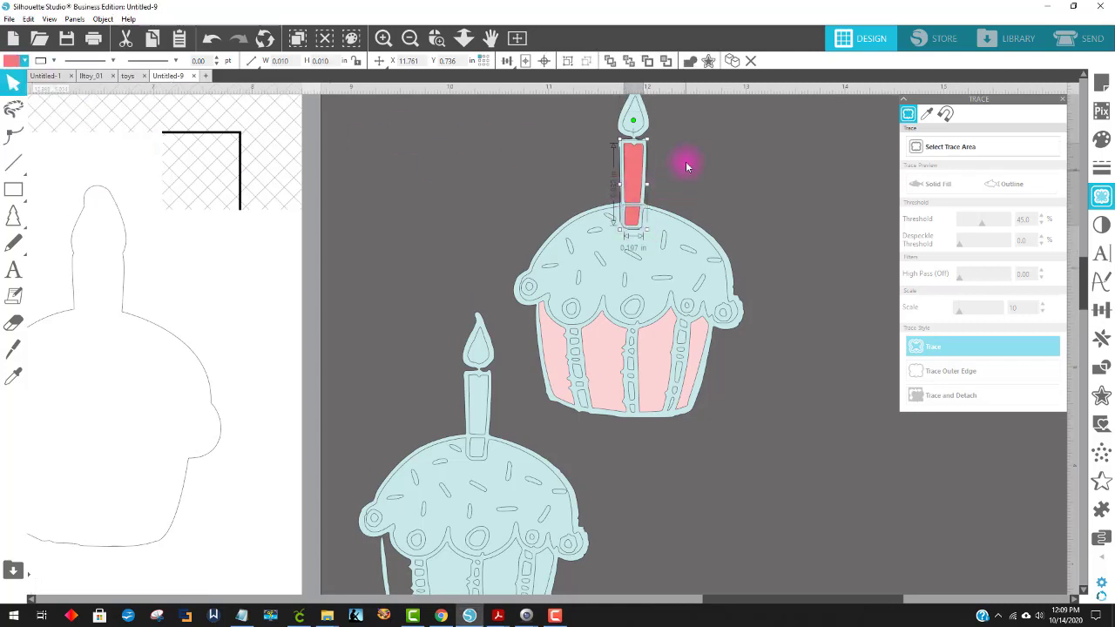
Fill the inside of the upper cupcake's candle flame with yellow
click(629, 130)
click(9, 61)
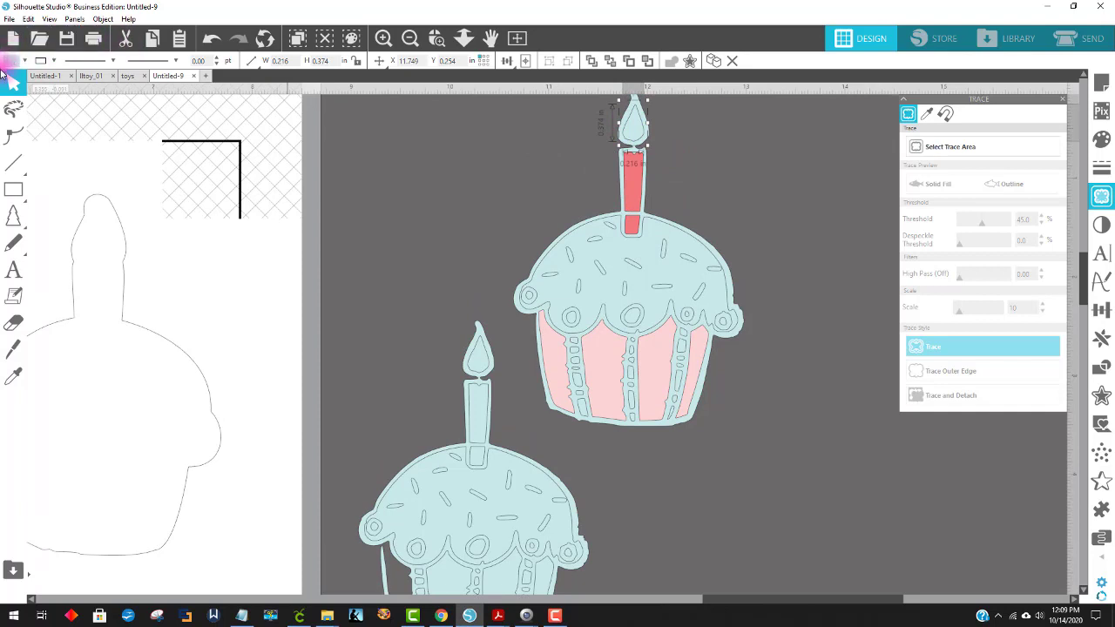
click(93, 79)
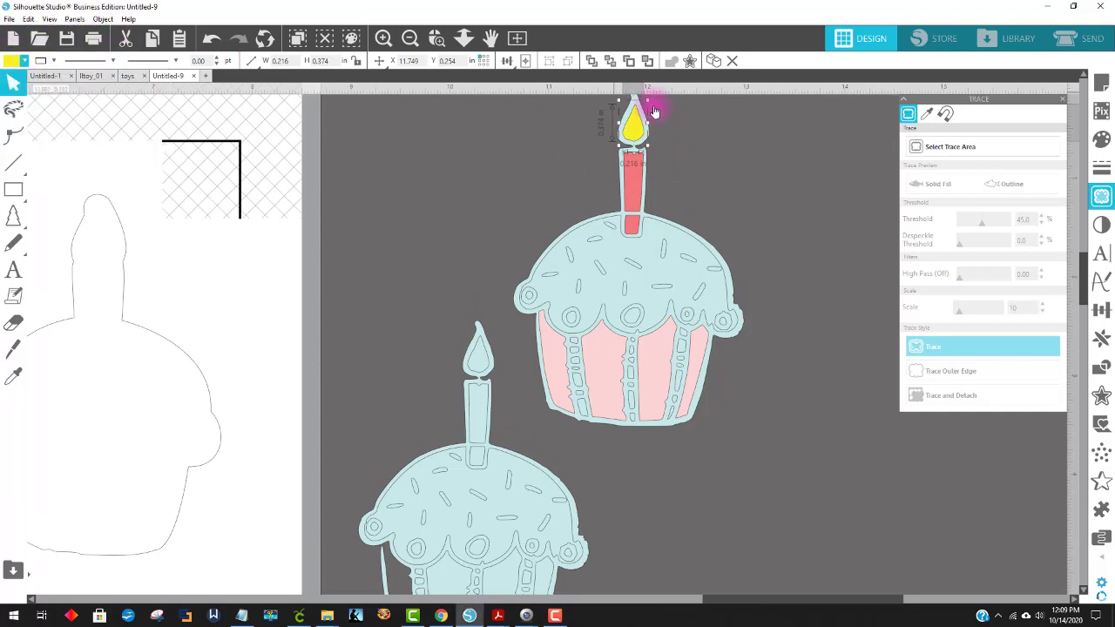
scroll(662, 111, up, 1)
scroll(764, 163, down, 2)
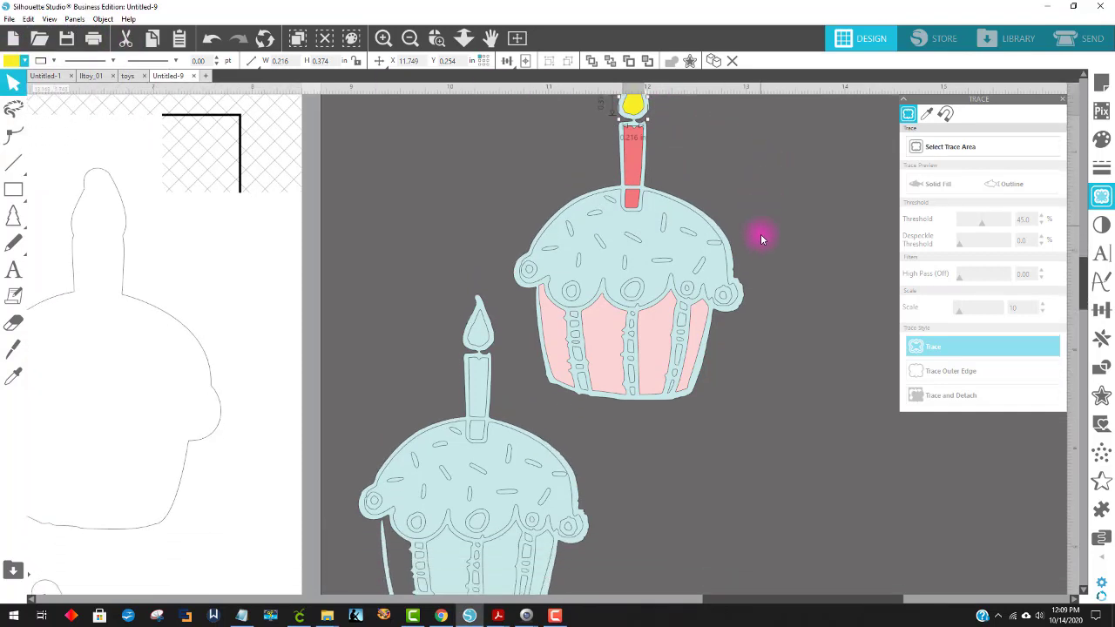
Fill the five inner circles along the lower edge of the frosting with yellow
drag(631, 295, 685, 294)
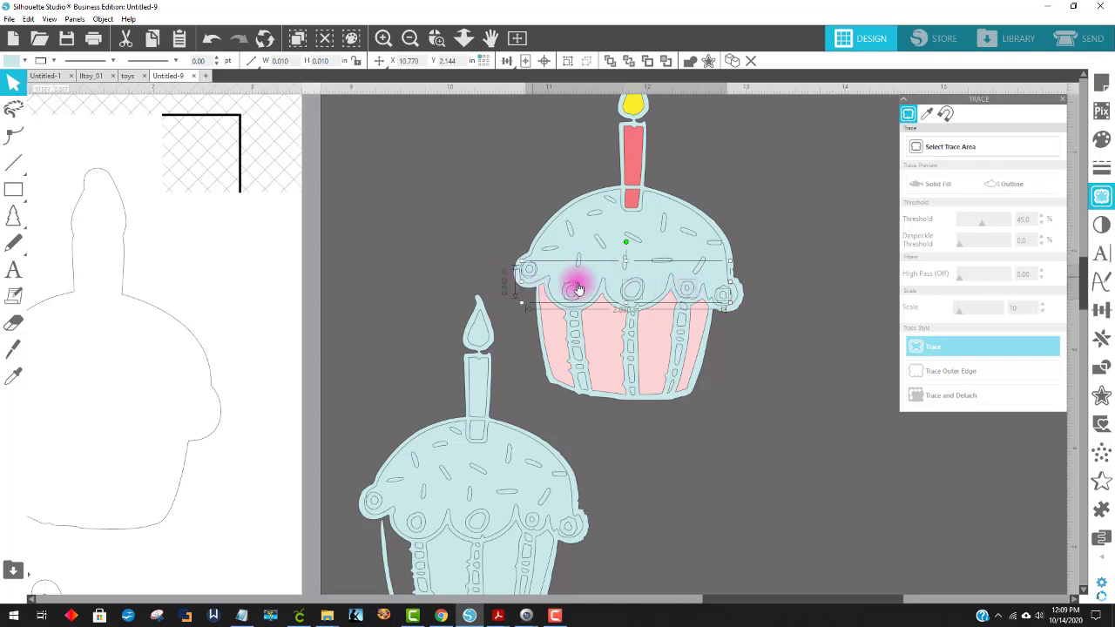
click(85, 79)
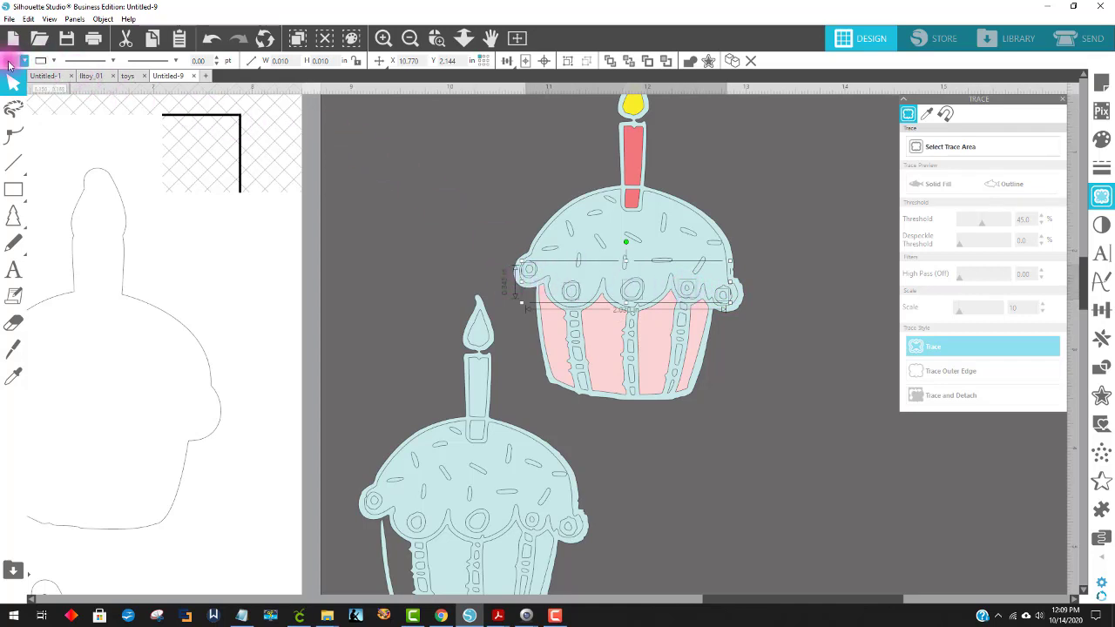
click(11, 61)
click(16, 81)
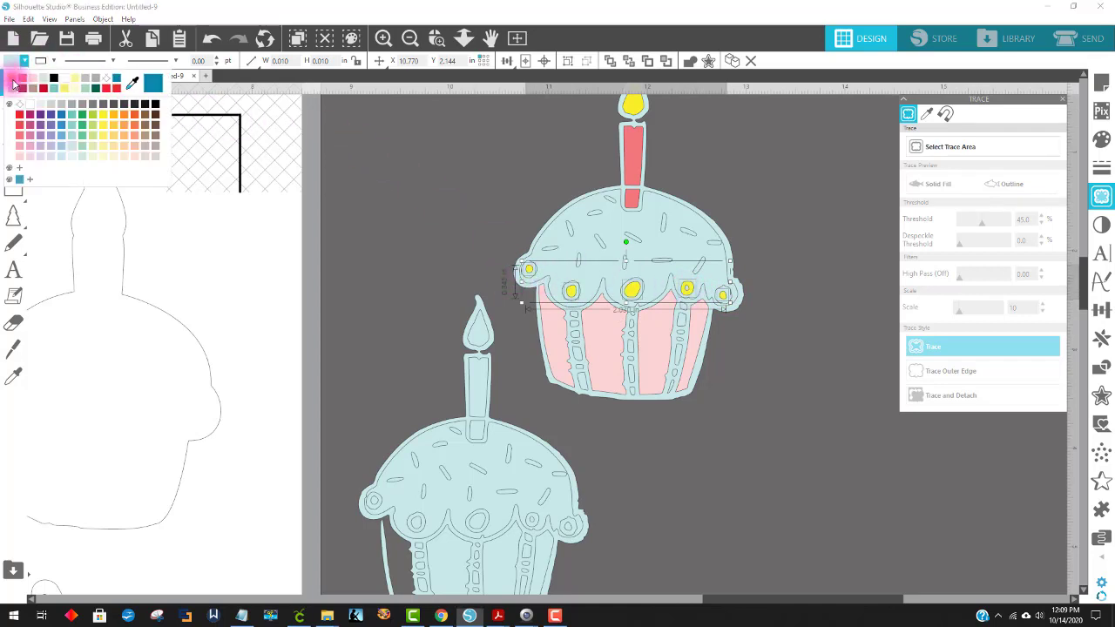
click(790, 250)
Fill the base outline shape of the colored cupcake with black
scroll(795, 242, up, 1)
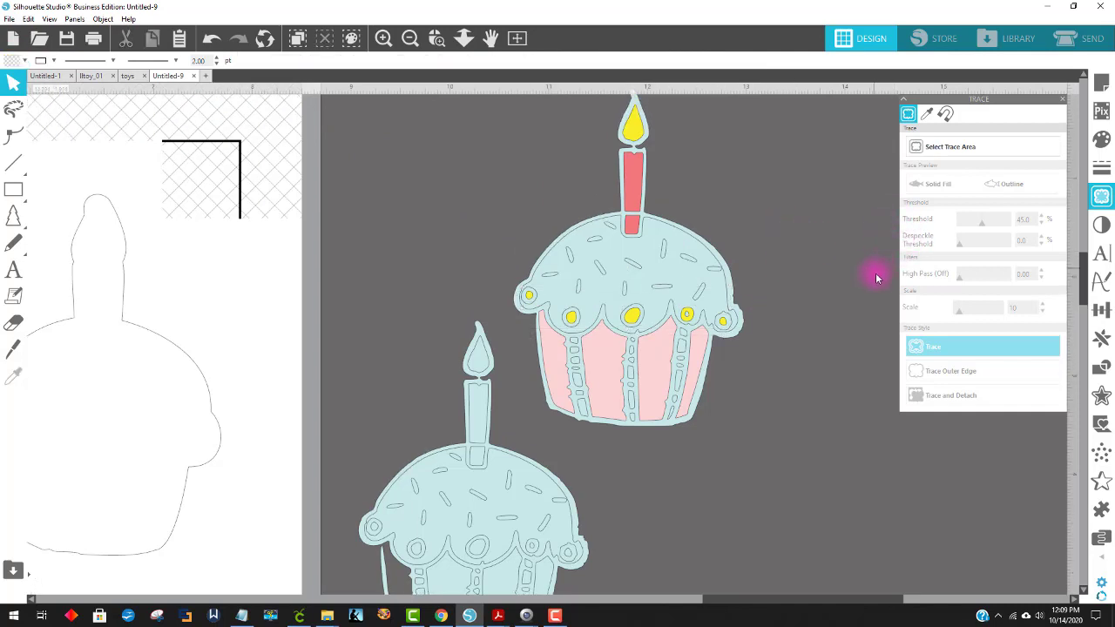
scroll(827, 169, up, 1)
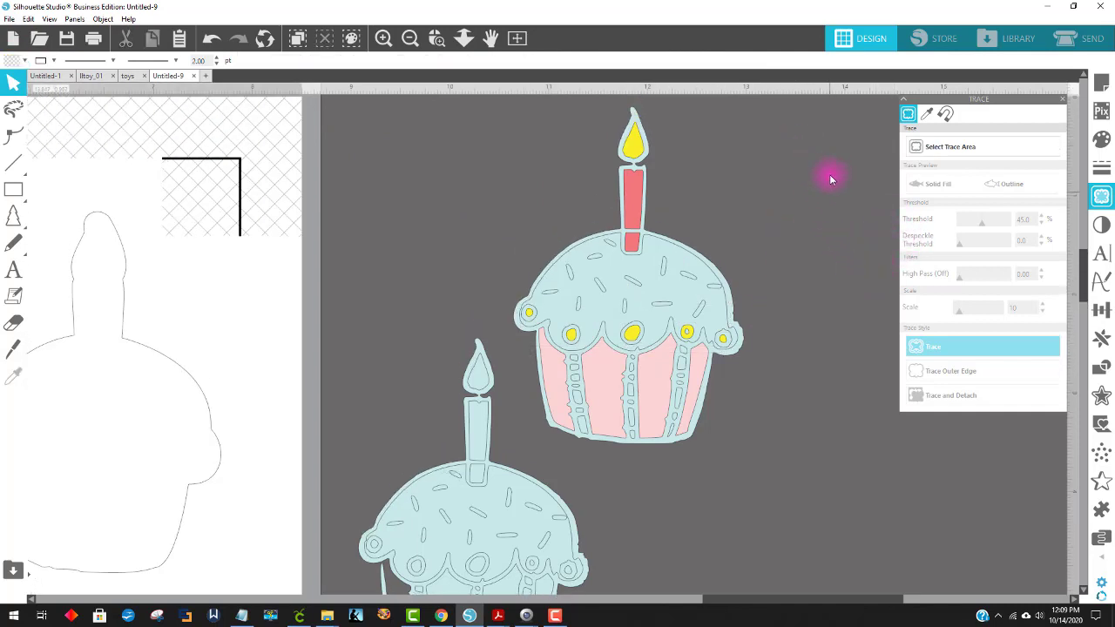
click(633, 109)
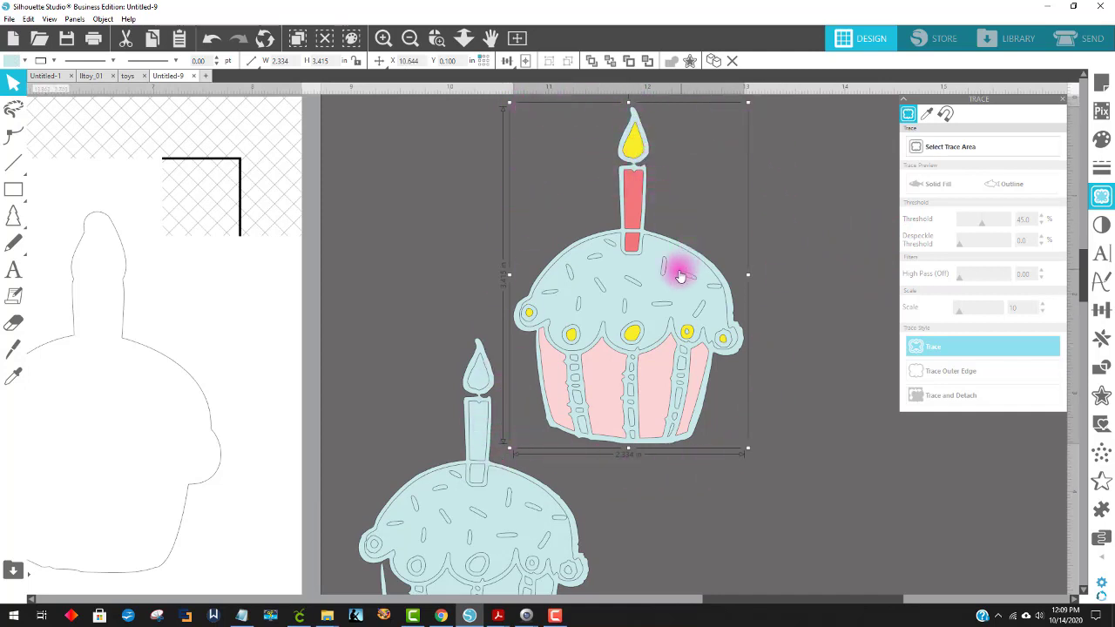
click(13, 62)
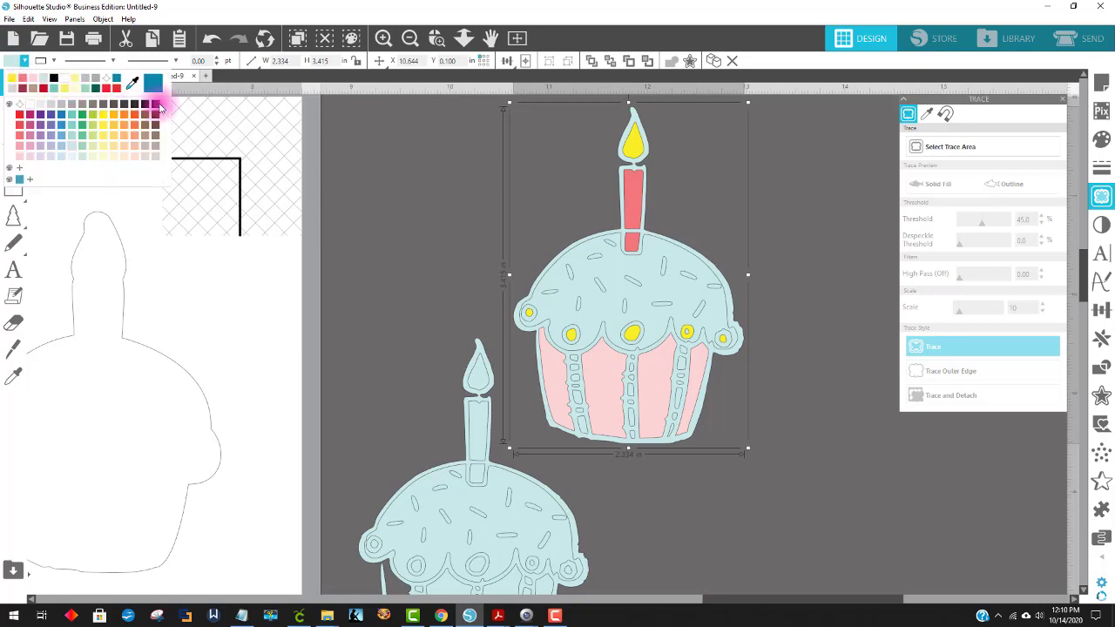
click(157, 106)
click(826, 513)
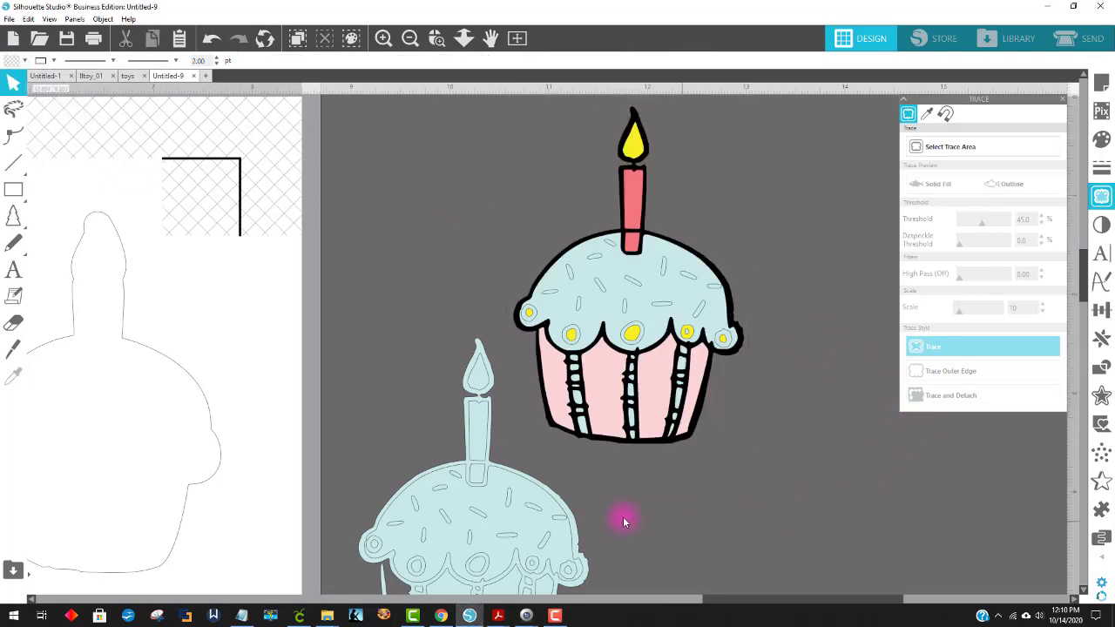
Delete all the released pieces of the lower teal cupcake, including its candle, sprinkles and wrapper parts
drag(582, 529, 426, 452)
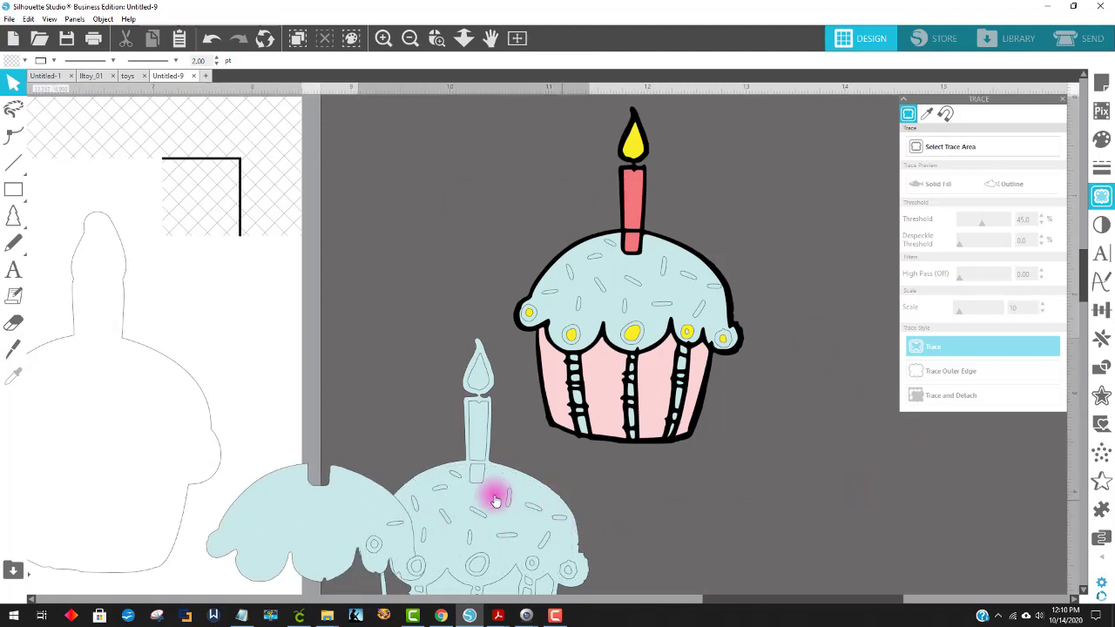
drag(317, 342, 470, 575)
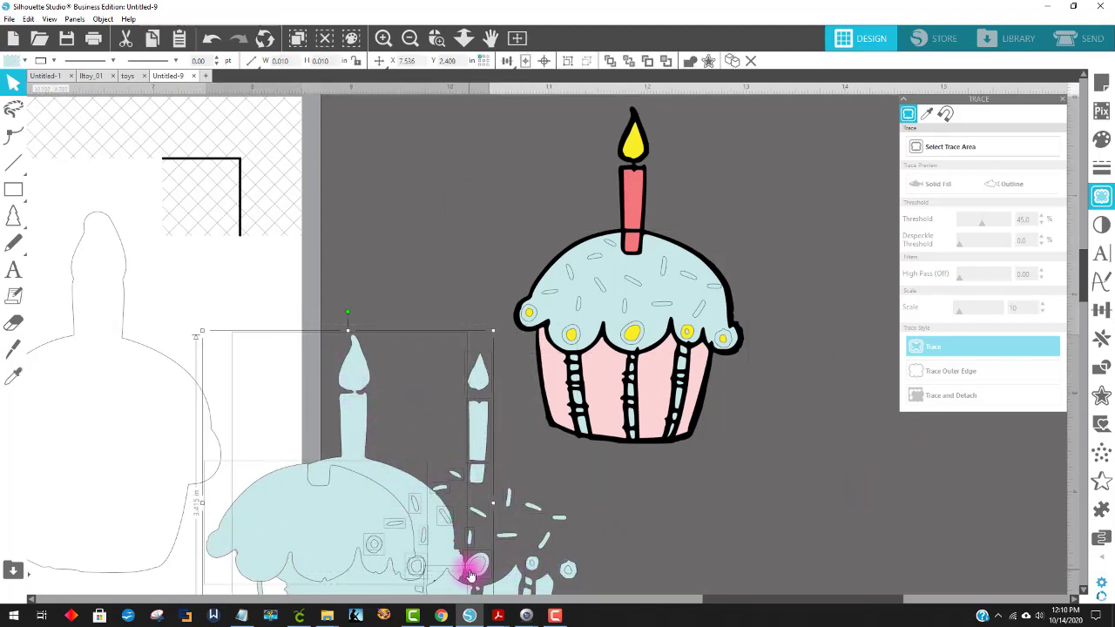
key(Delete)
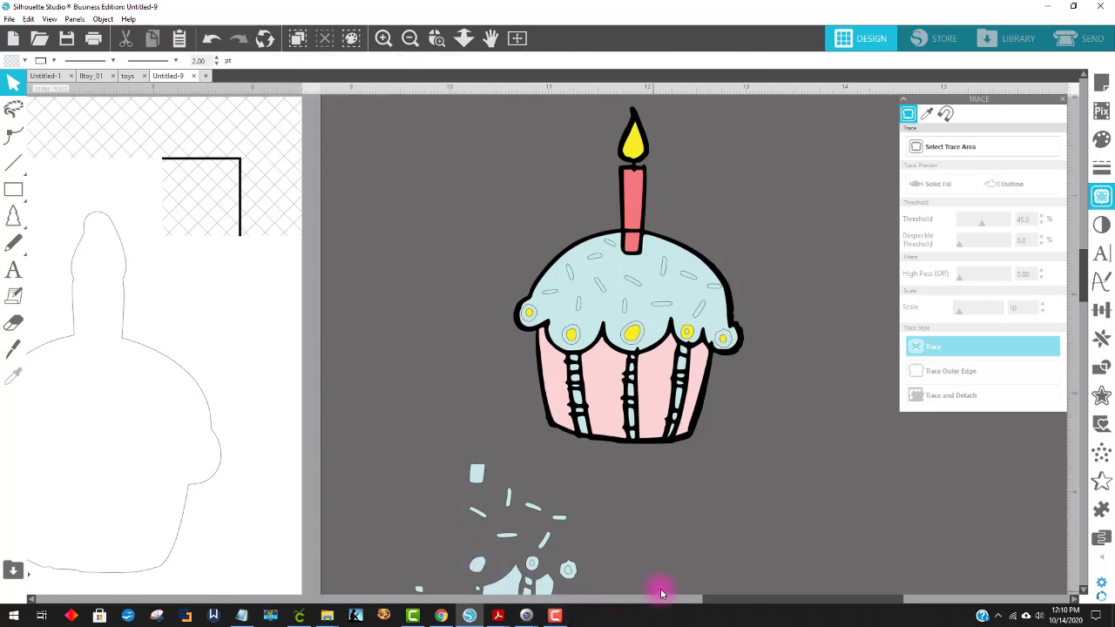
drag(463, 449, 580, 604)
key(Delete)
drag(361, 479, 543, 598)
key(Delete)
scroll(770, 430, up, 2)
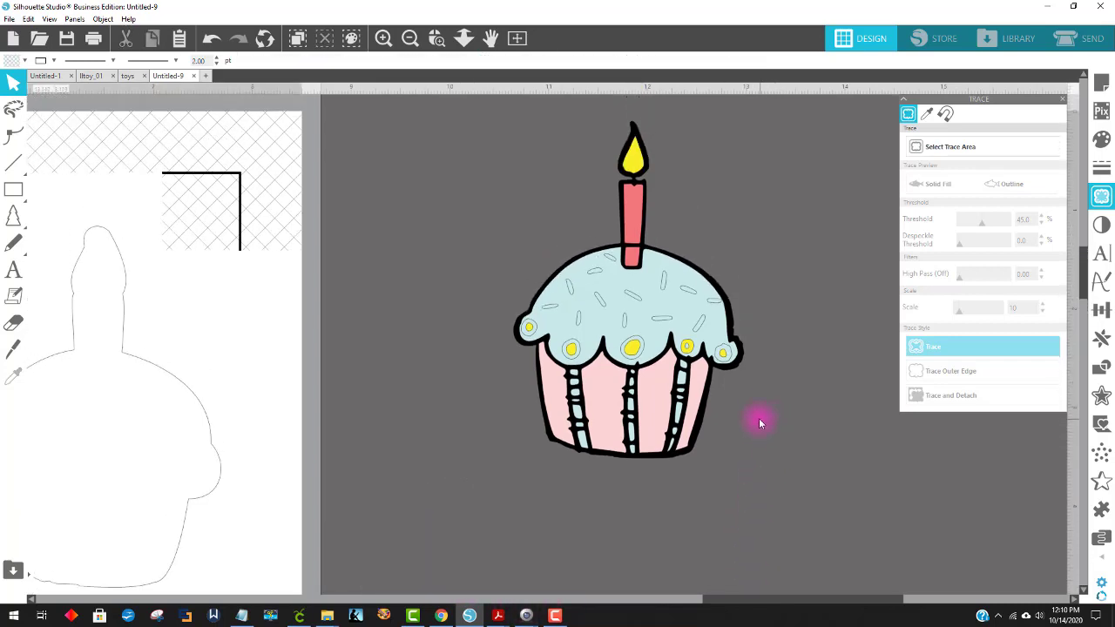
Nudge the black outline shape slightly down behind the colored pieces
mouse_move(706, 398)
mouse_down()
mouse_move(876, 416)
mouse_move(891, 331)
mouse_move(906, 320)
mouse_move(804, 402)
mouse_move(735, 389)
mouse_move(705, 400)
mouse_move(706, 383)
mouse_up()
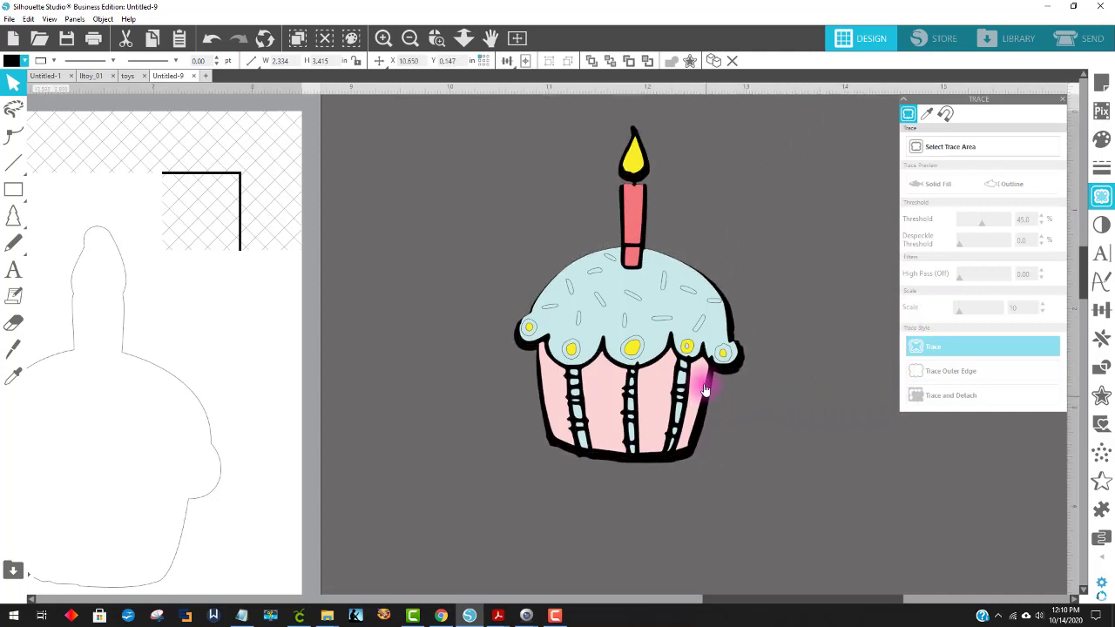
Fill the sprinkles scattered over the blue frosting with red
click(663, 285)
click(664, 285)
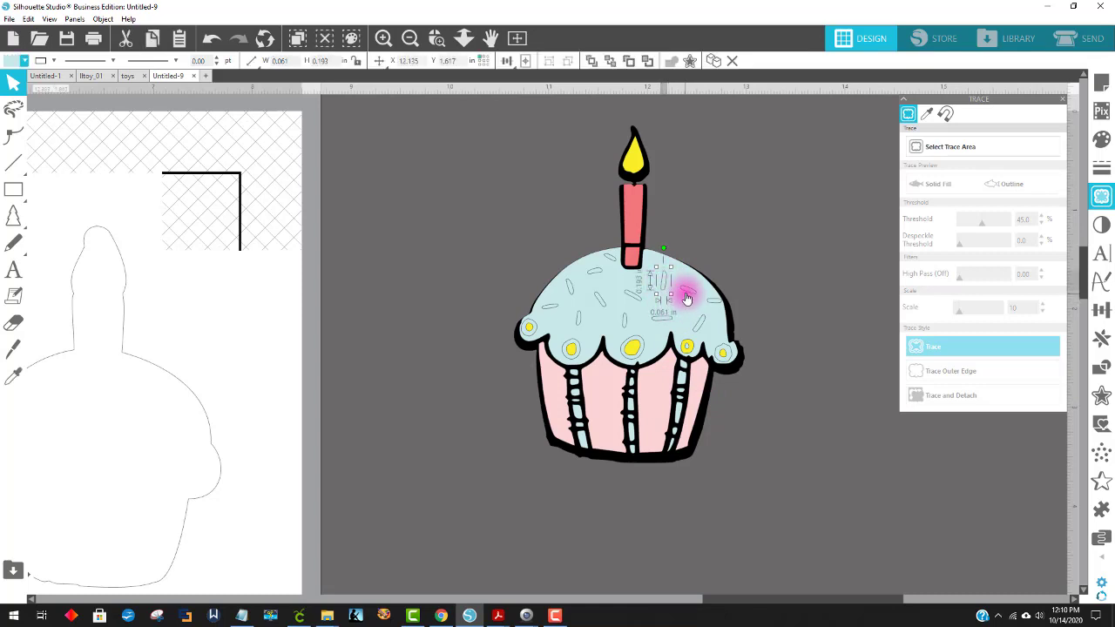
shift+click(690, 293)
shift+click(714, 304)
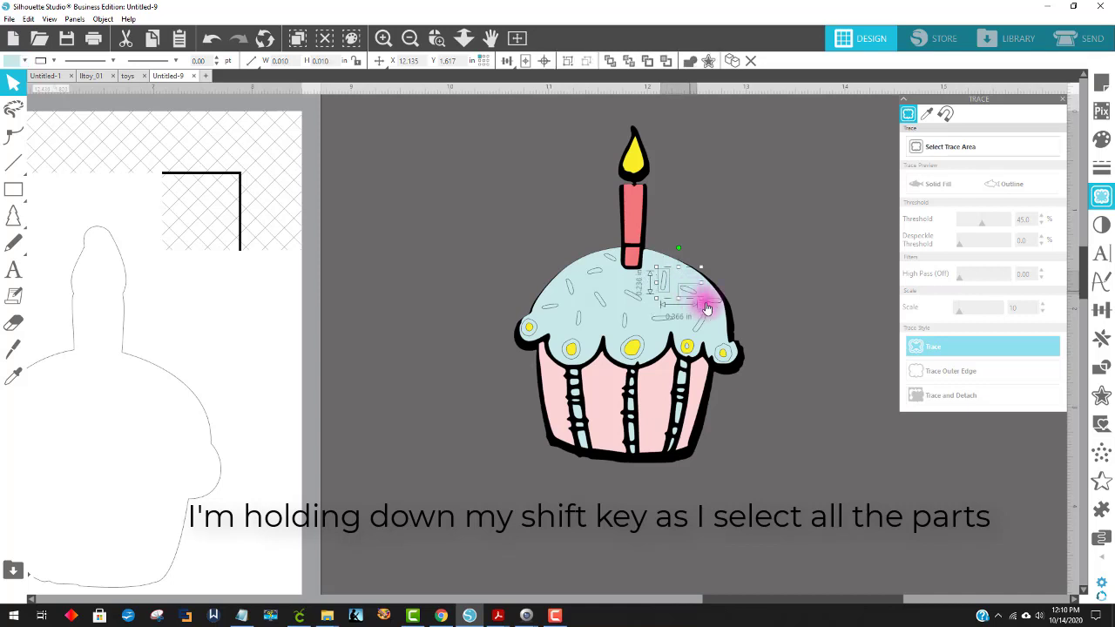
shift+click(666, 319)
shift+click(636, 302)
shift+click(635, 294)
shift+click(606, 268)
shift+click(567, 284)
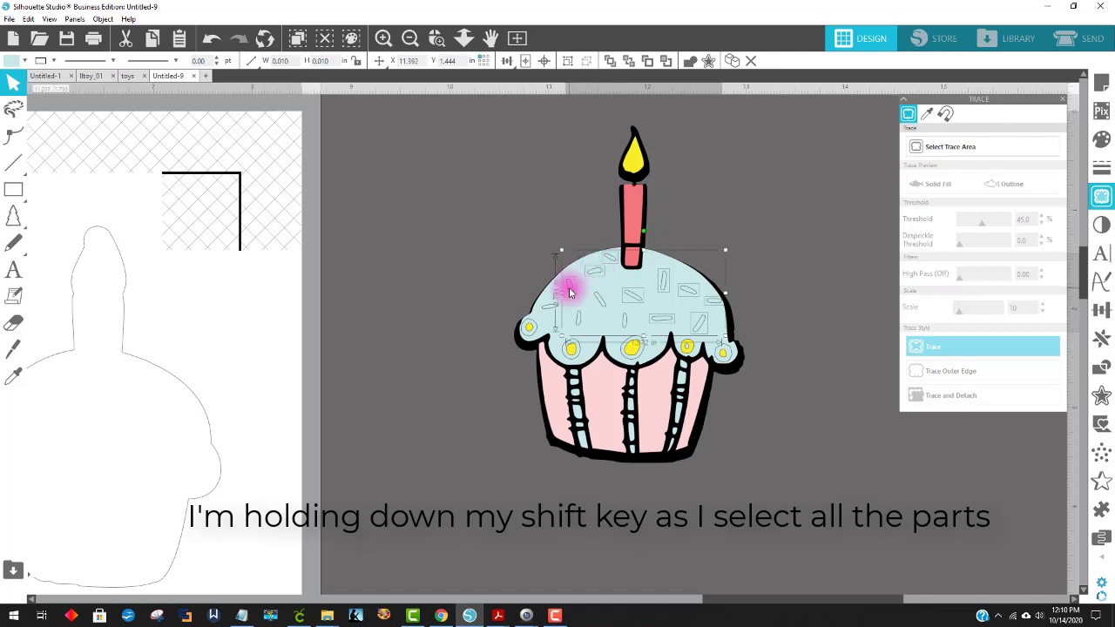
shift+click(581, 324)
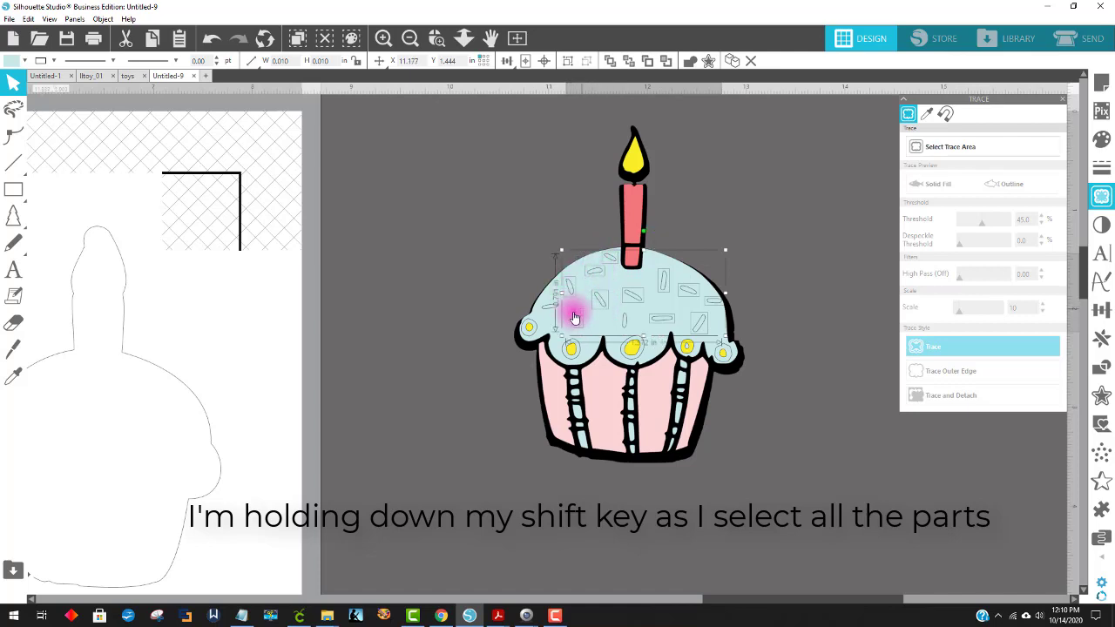
shift+click(550, 309)
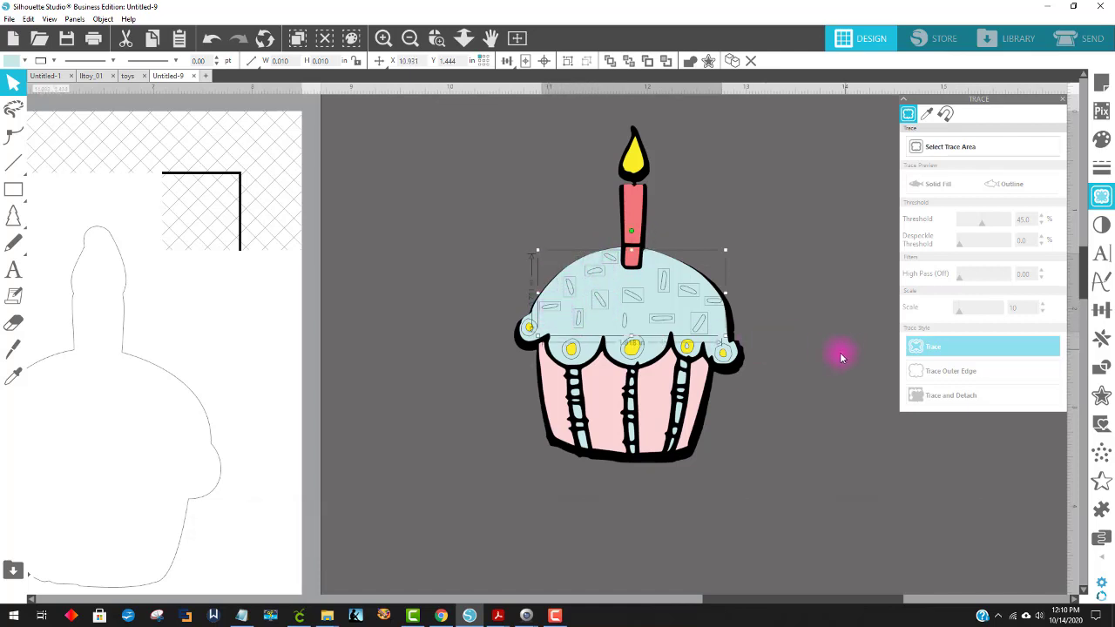
click(10, 62)
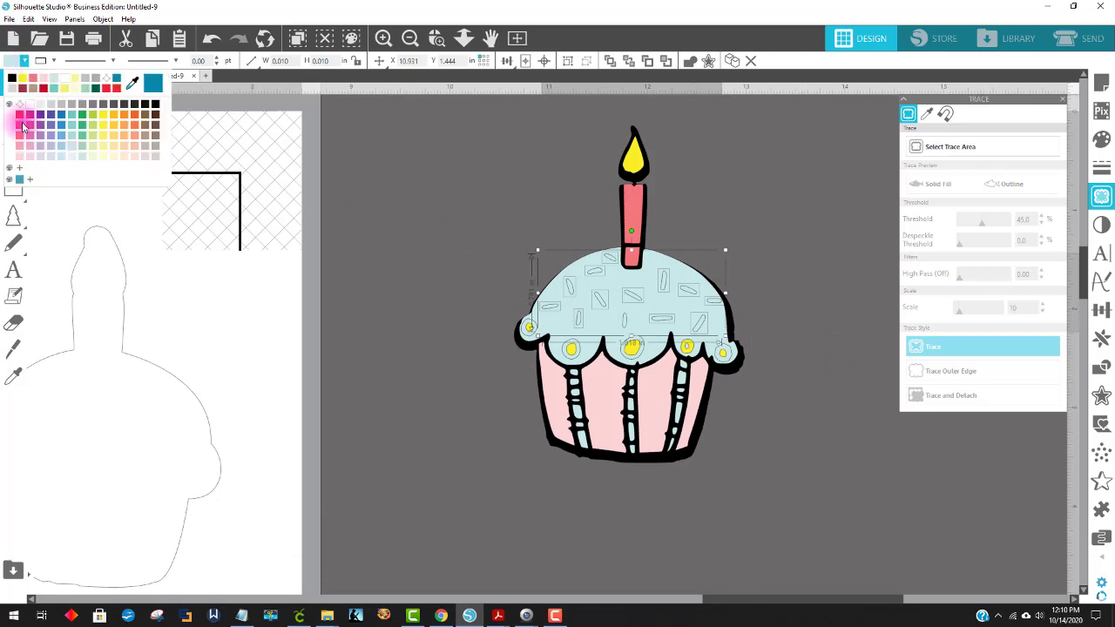
click(38, 122)
Fill the remaining uncolored sprinkle near the center of the frosting with the same red
click(616, 322)
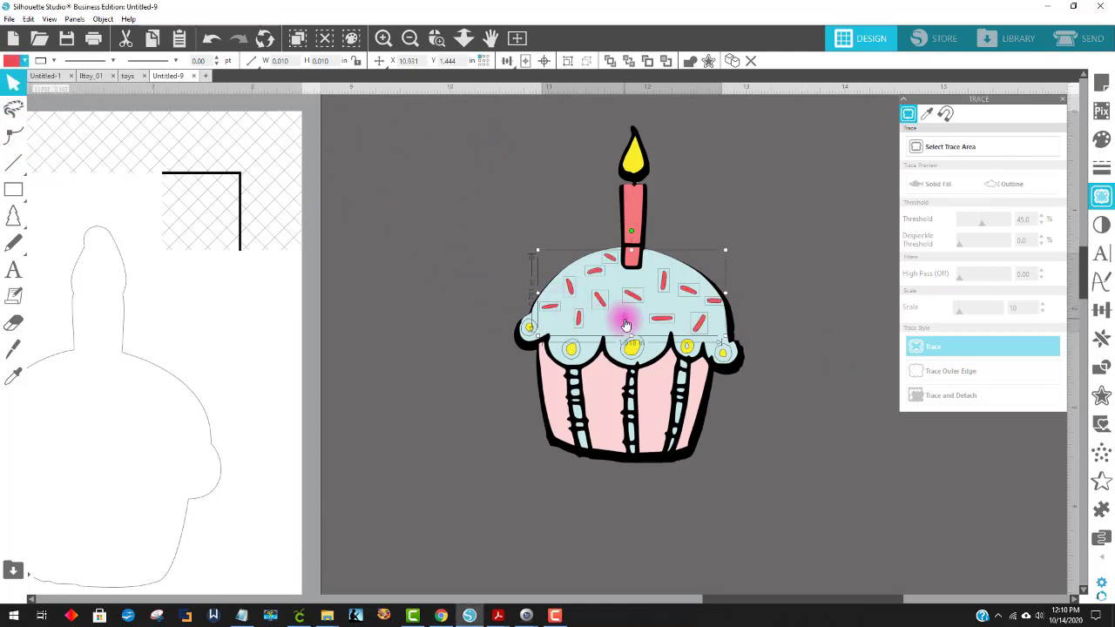
click(10, 61)
click(13, 77)
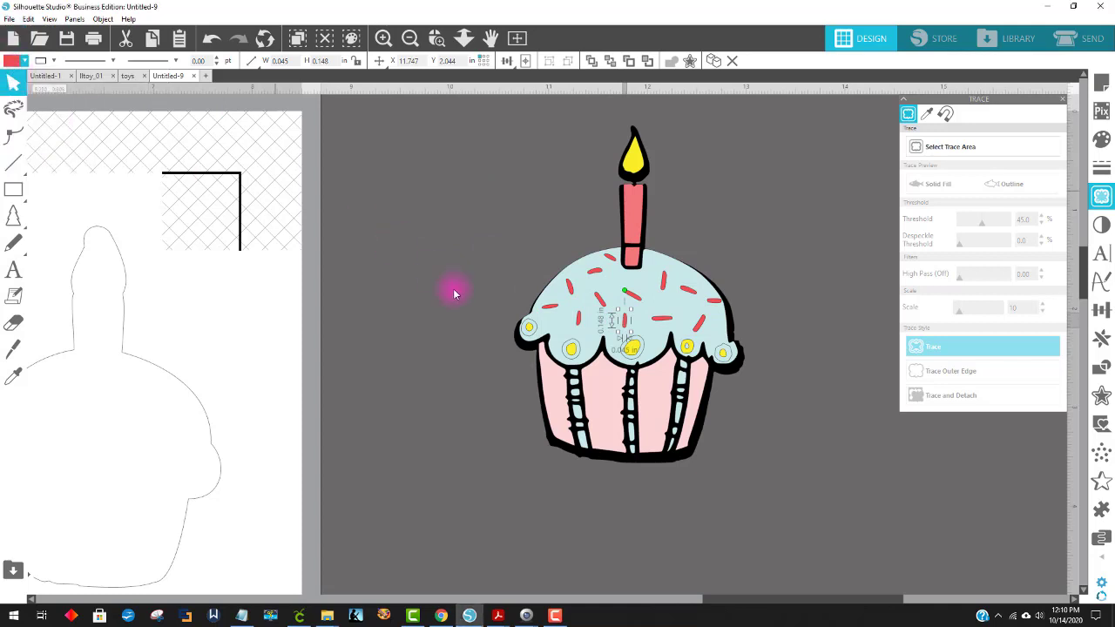
click(929, 369)
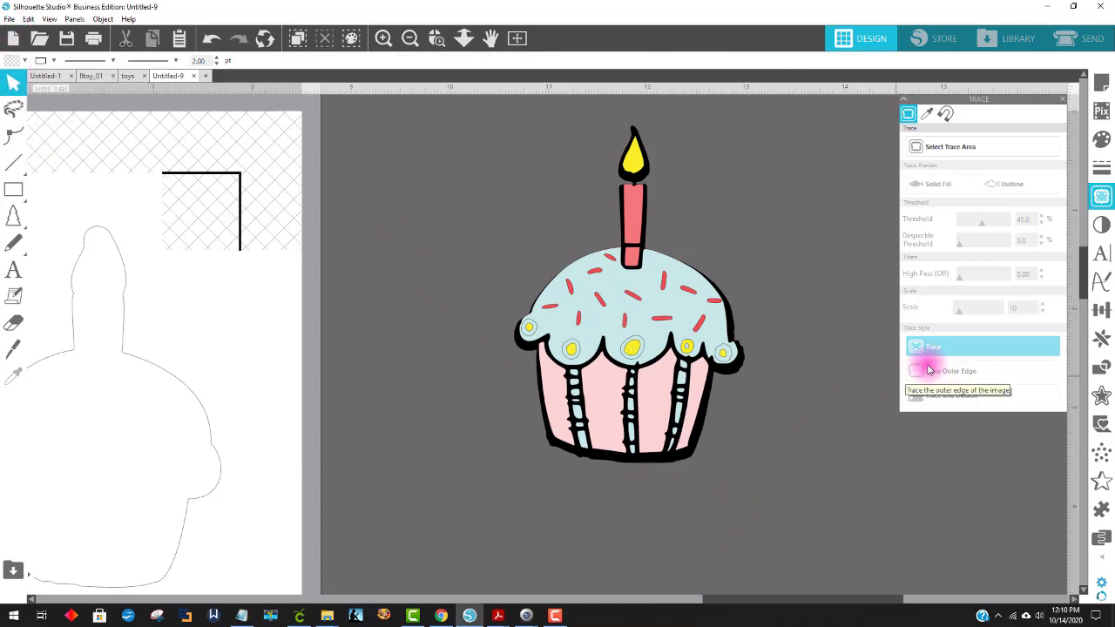
Recolor the tiny circle inside the fourth yellow dot along the frosting's lower edge
click(688, 349)
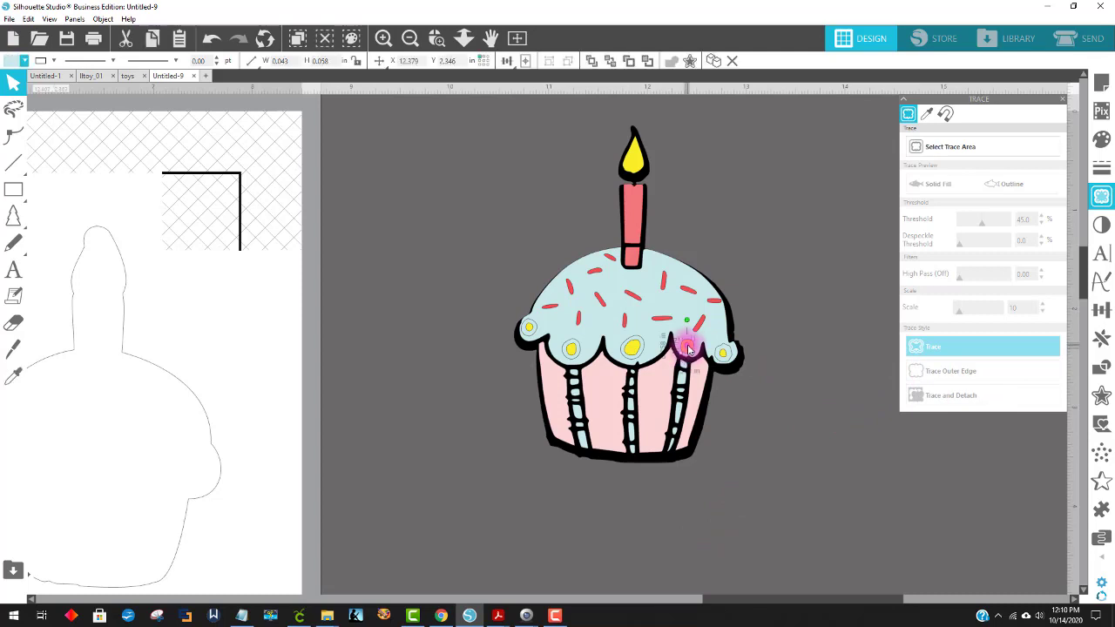
click(12, 61)
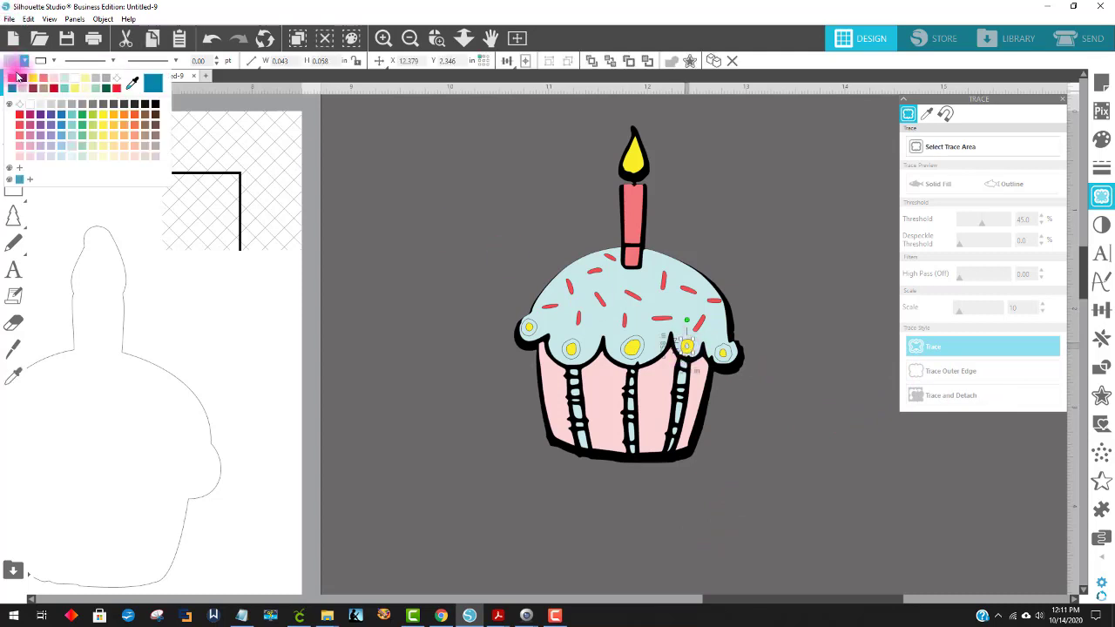
click(12, 74)
click(783, 422)
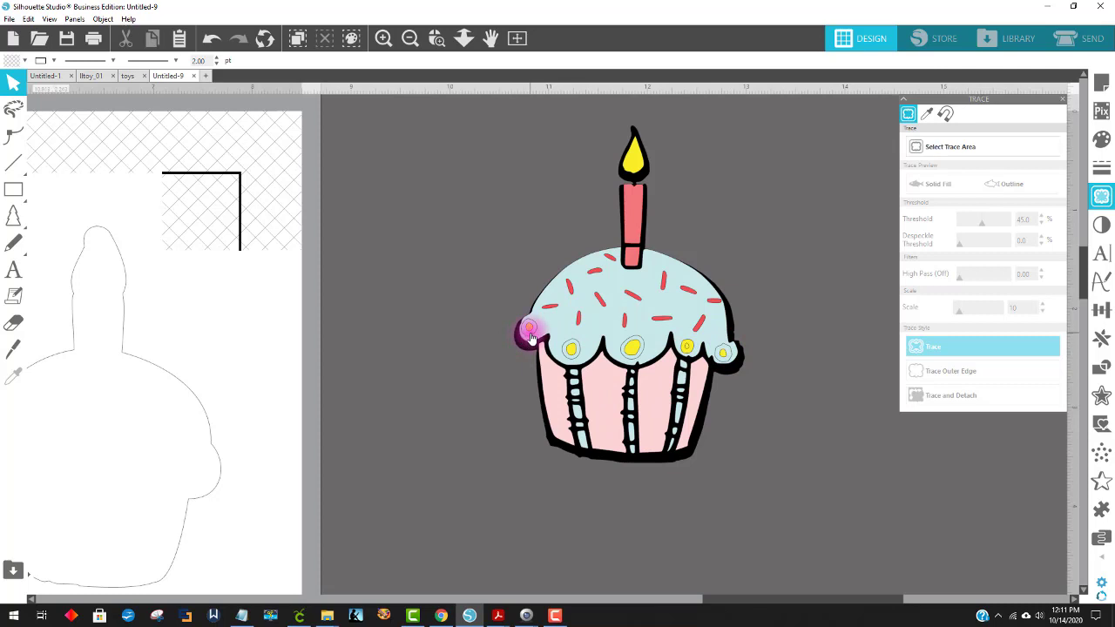
Subtract the leftmost outer circle from the frosting and nudge the frosting piece slightly down
click(528, 340)
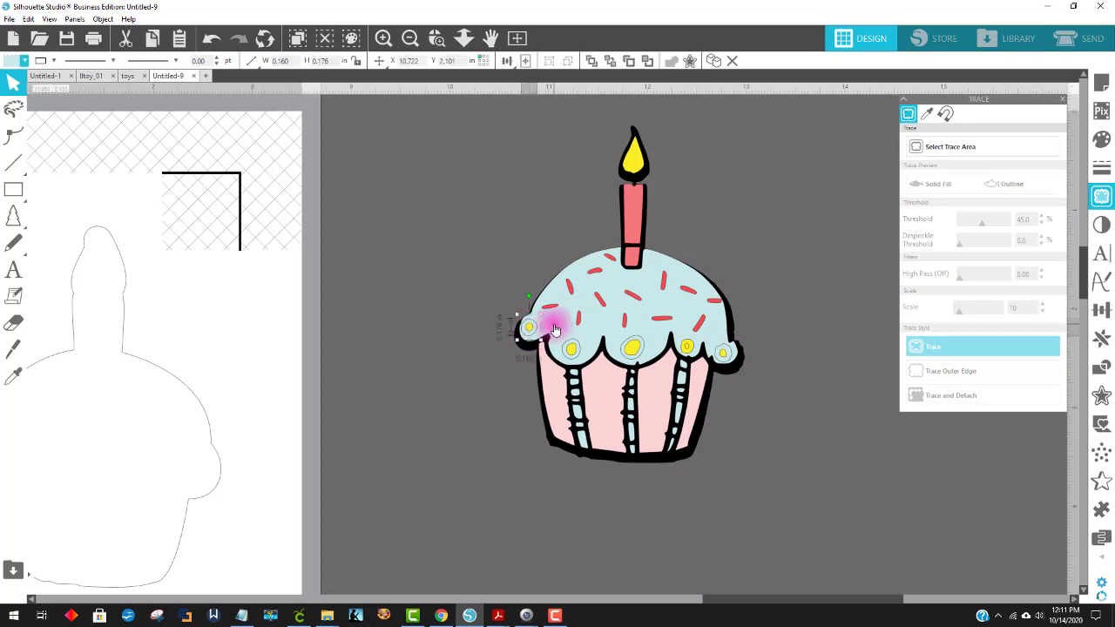
click(553, 328)
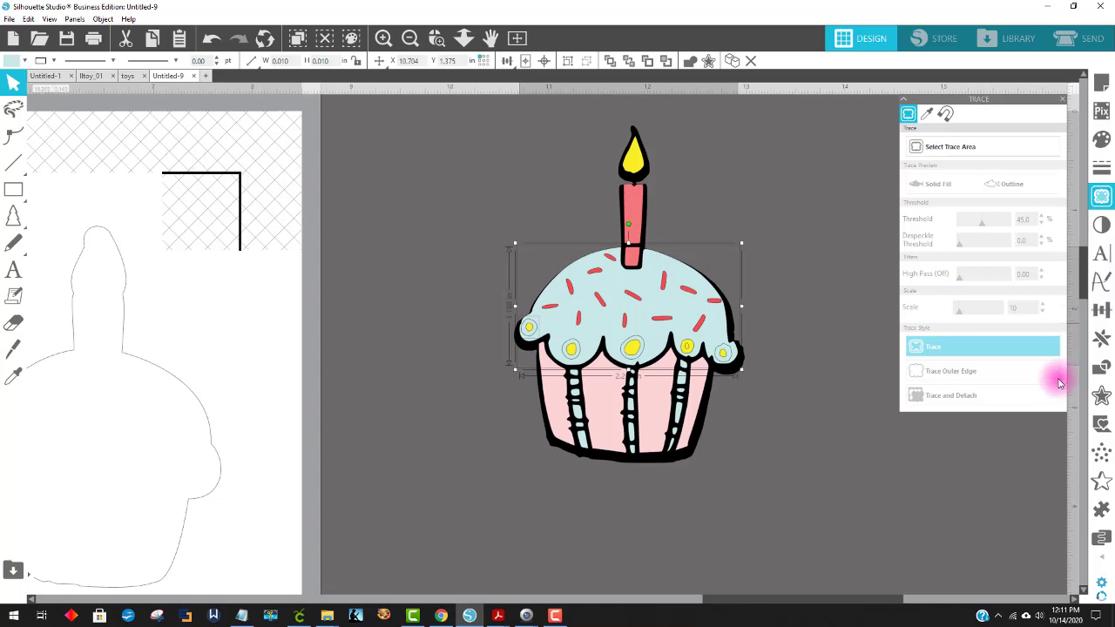
click(1099, 367)
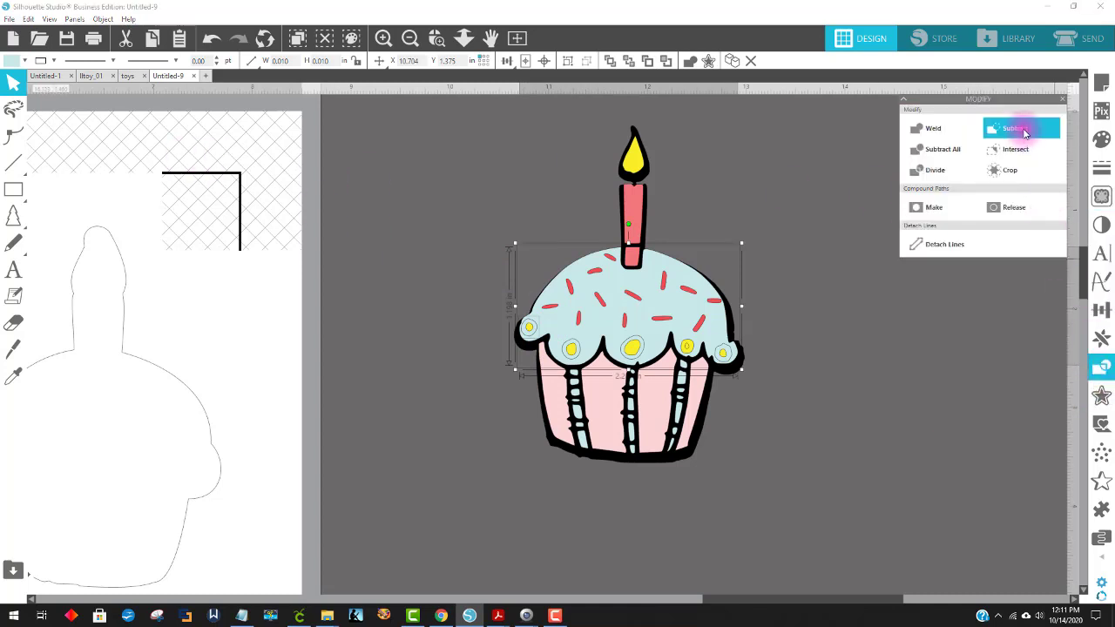
click(1024, 135)
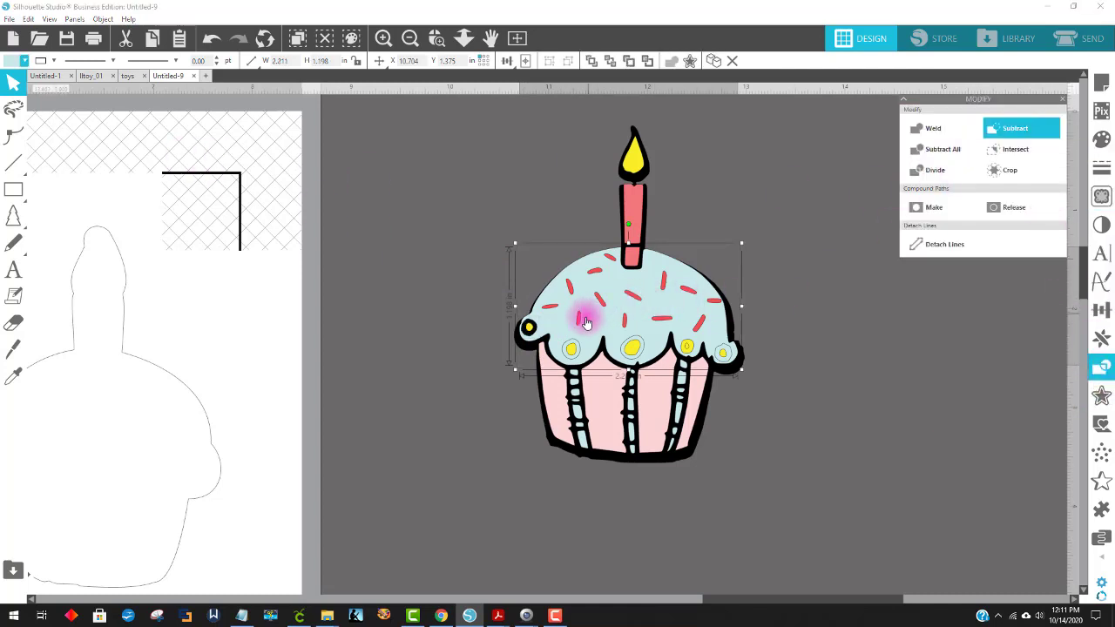
mouse_move(561, 334)
mouse_down()
mouse_move(533, 278)
mouse_move(567, 293)
mouse_move(579, 326)
mouse_up()
click(797, 368)
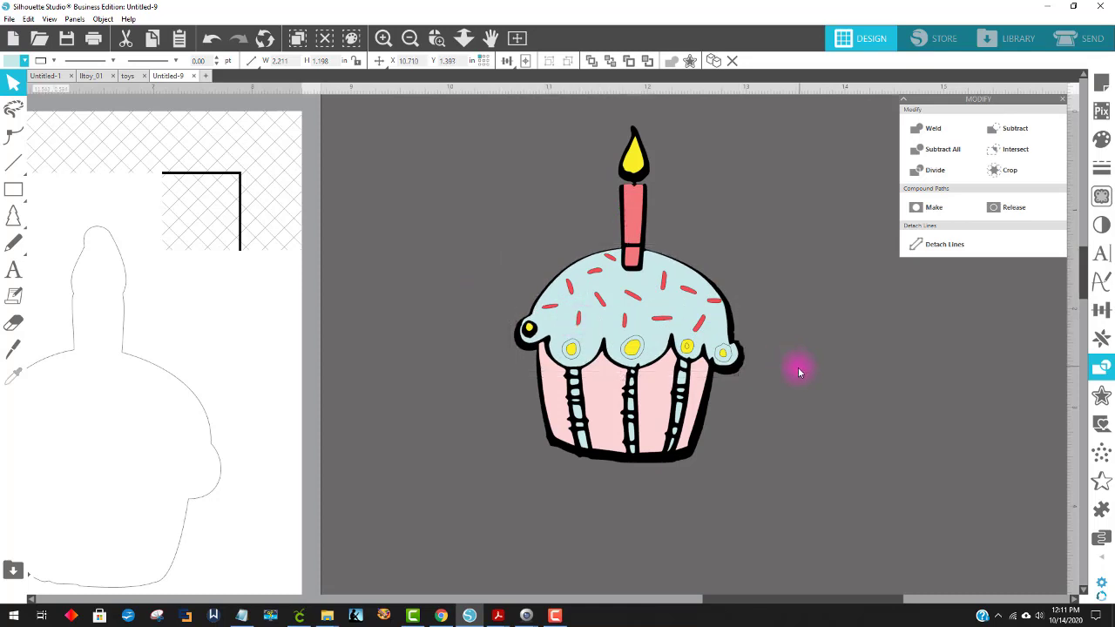
Subtract the second outer circle from the frosting after undoing a Crop of the same two shapes
click(573, 364)
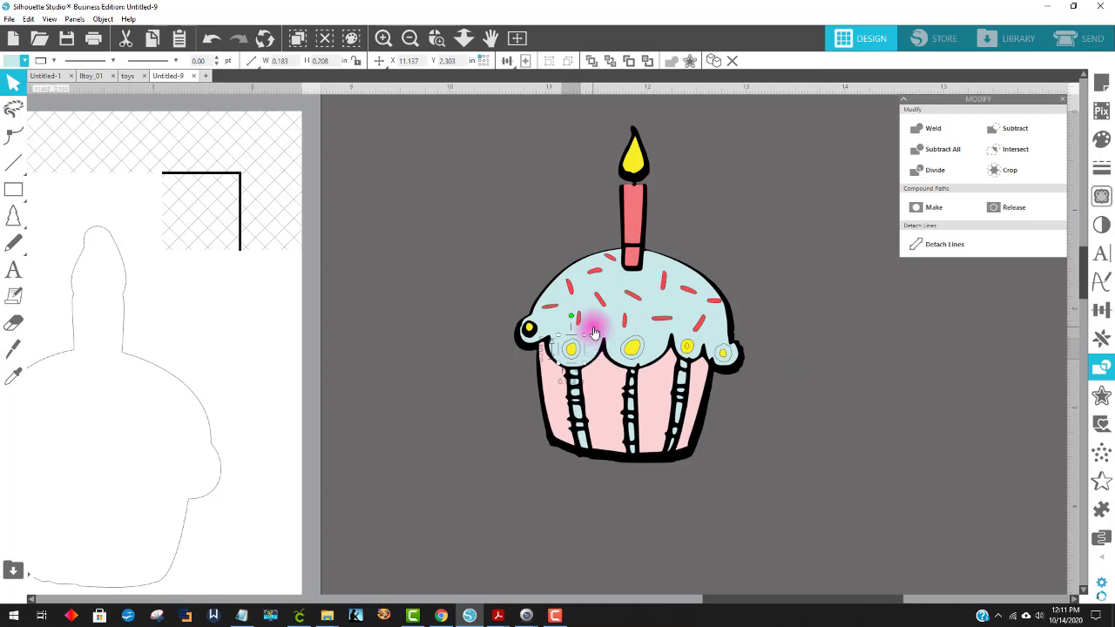
shift+click(592, 332)
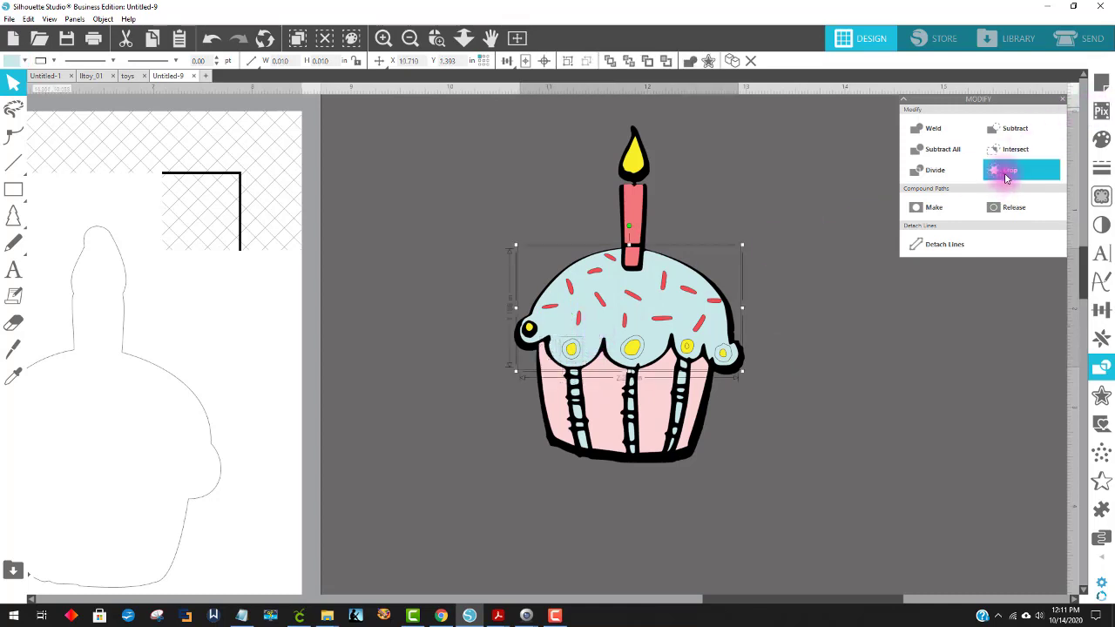
click(1006, 174)
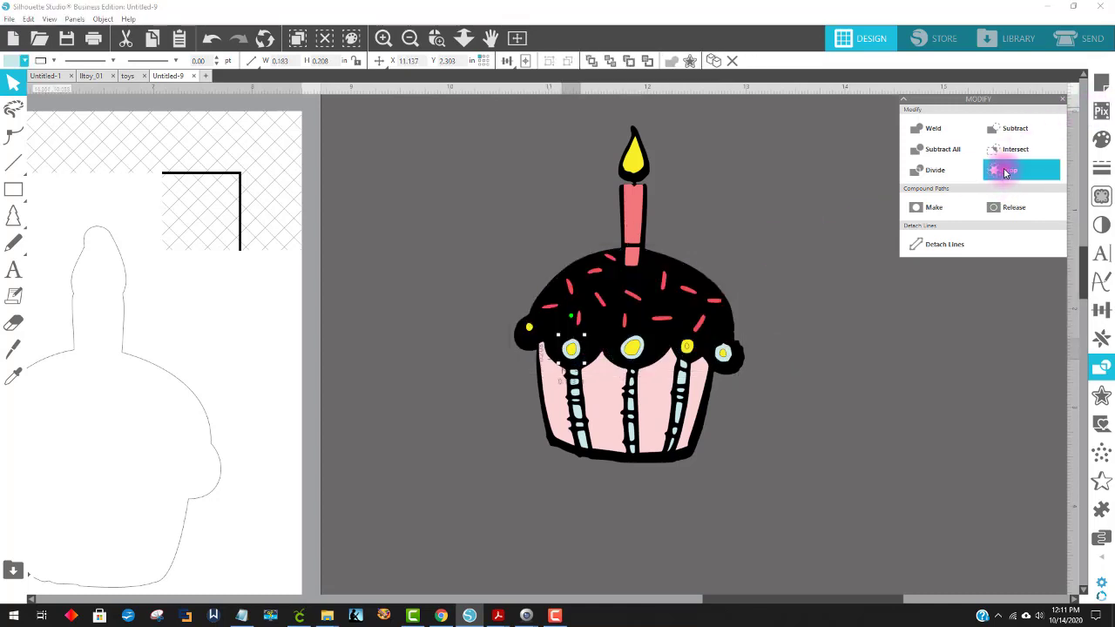
click(211, 38)
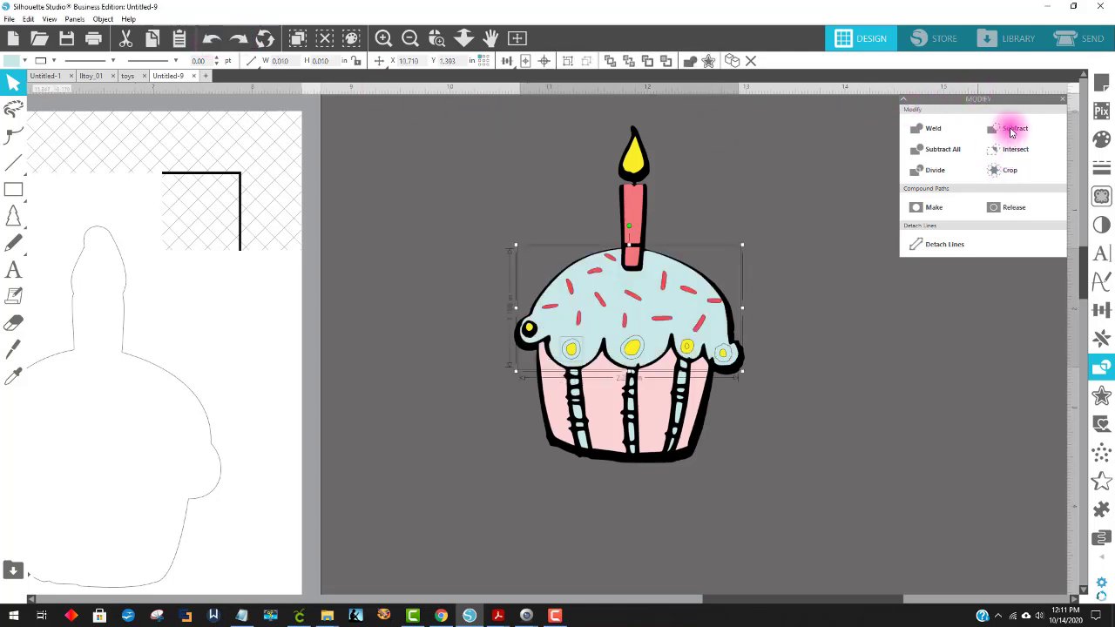
click(1013, 128)
Subtract the middle outer circle and the fourth circle from the frosting, one at a time
click(634, 348)
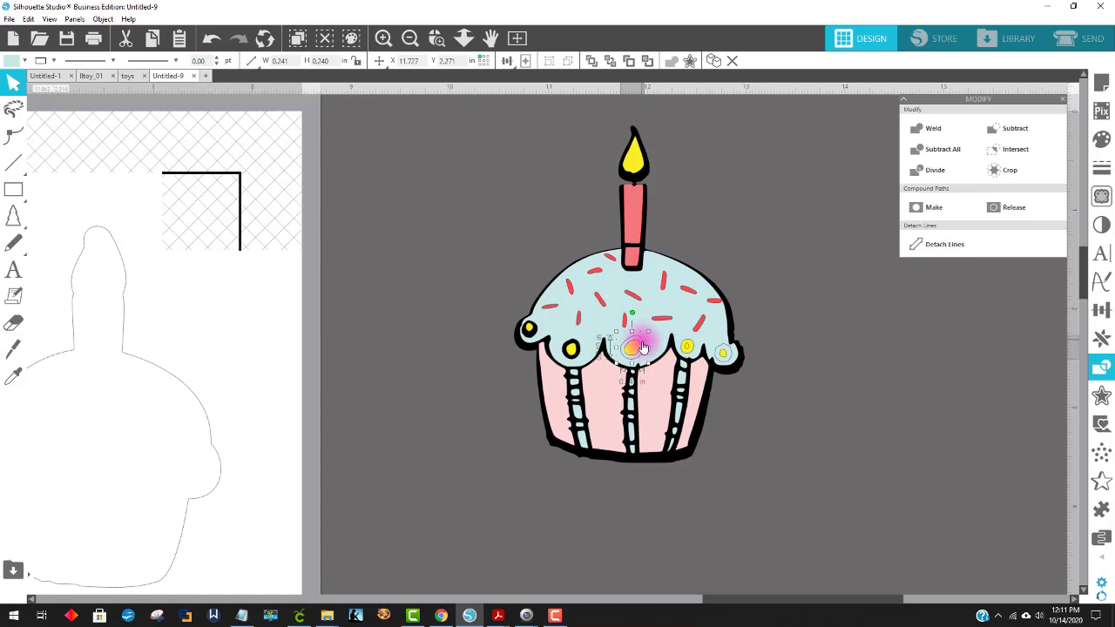
click(657, 340)
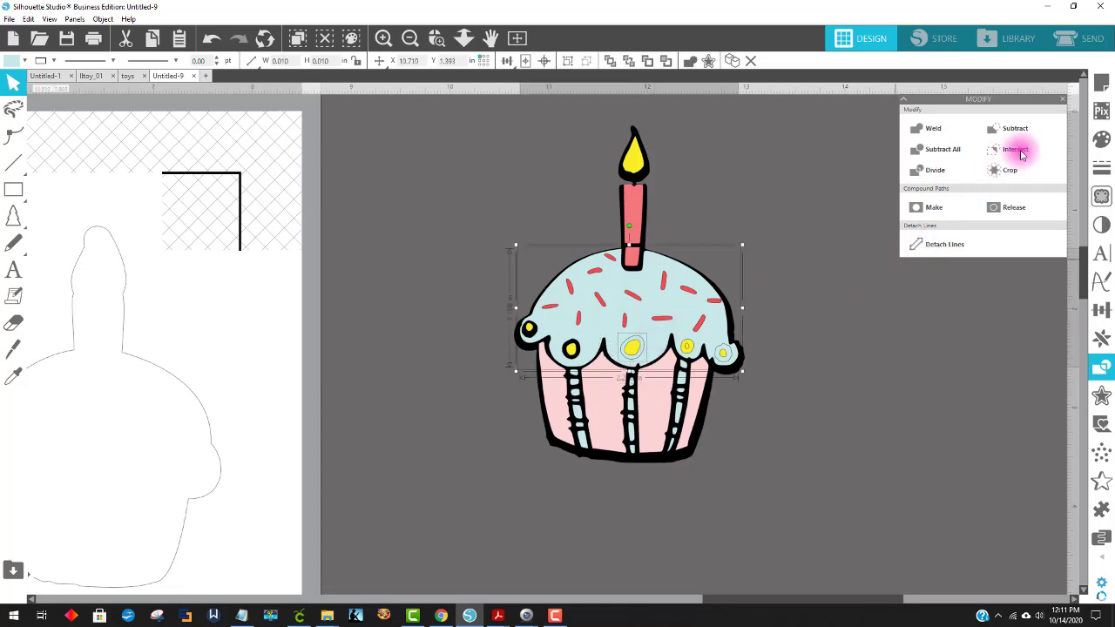
click(1013, 128)
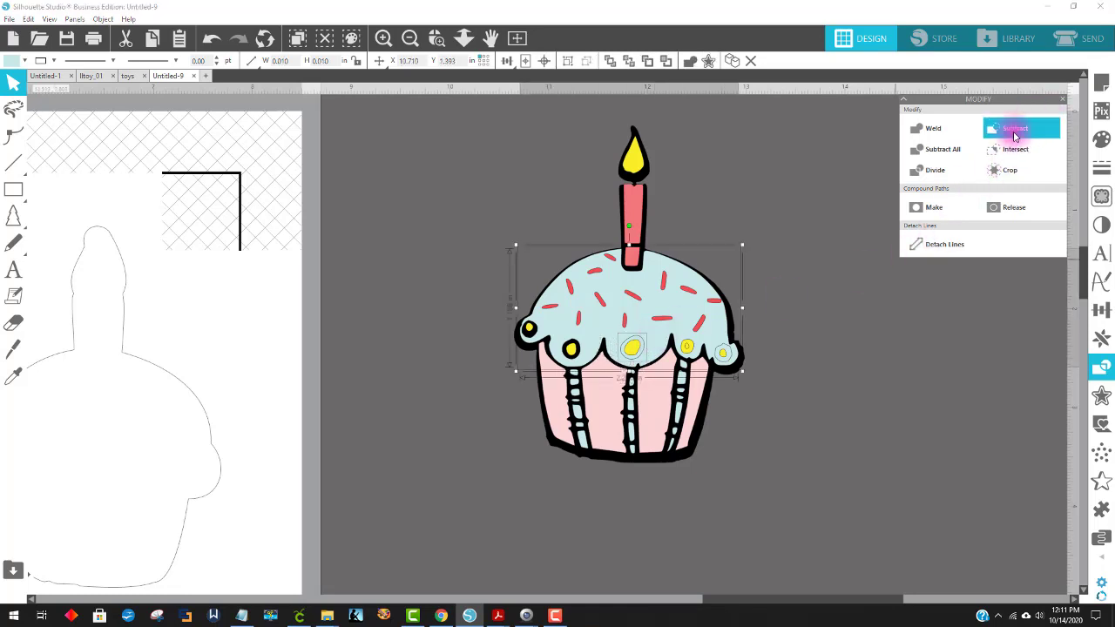
click(688, 348)
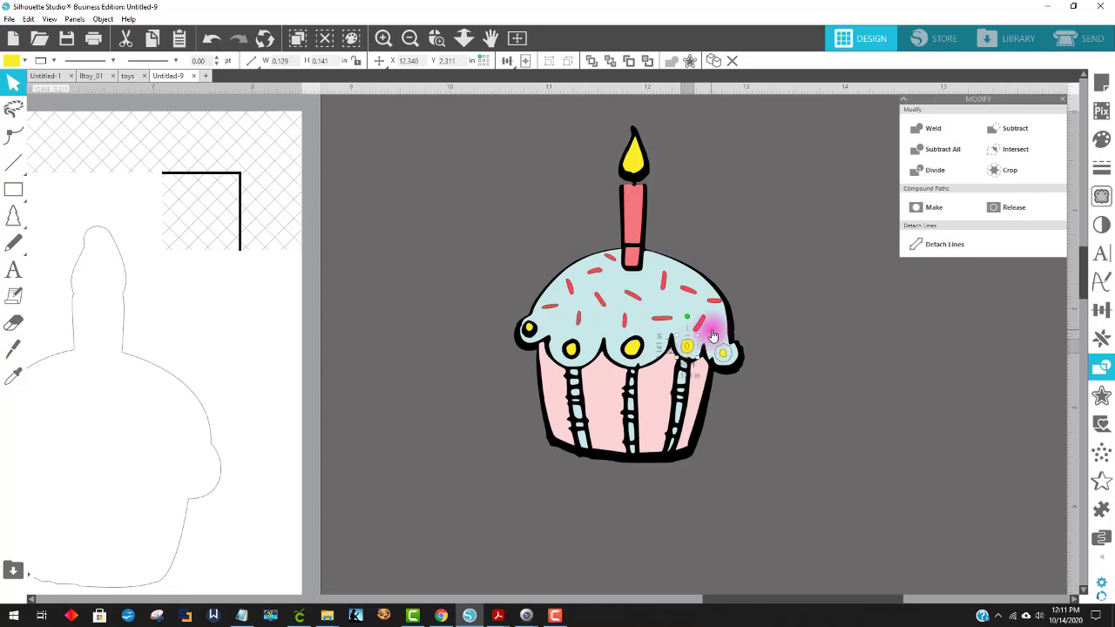
shift+click(710, 326)
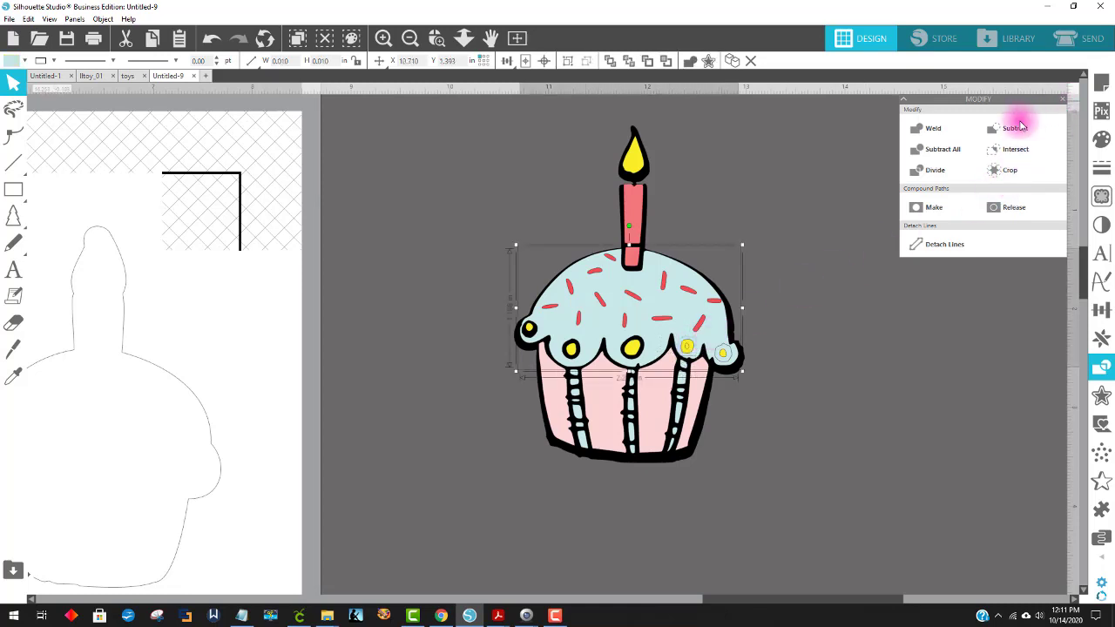
click(1005, 132)
Subtract the rightmost outer circle from the frosting
click(730, 355)
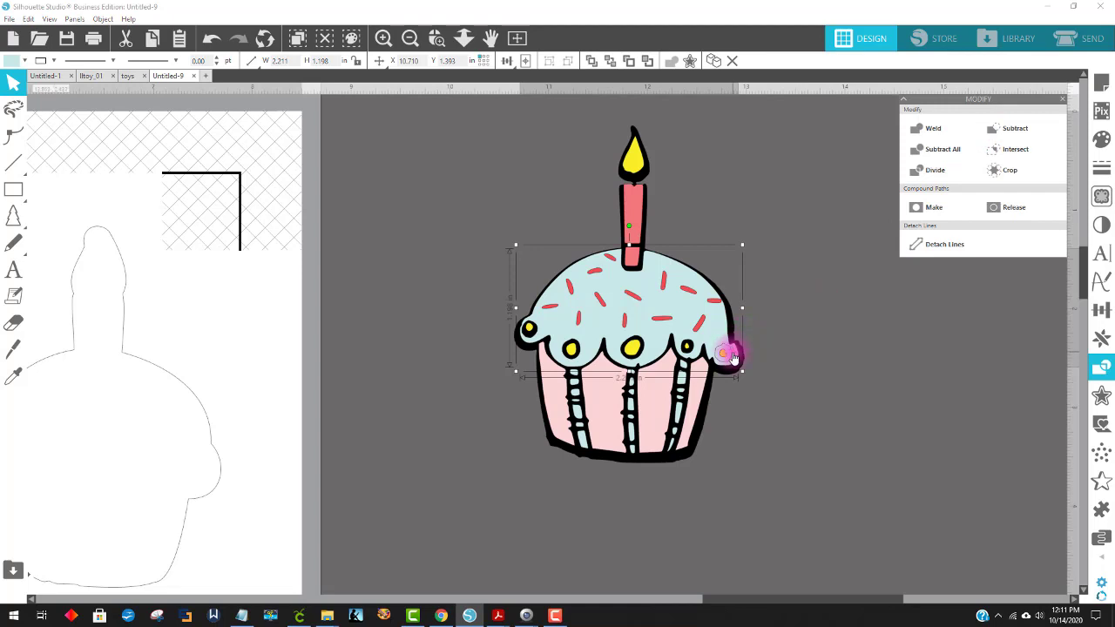
click(723, 340)
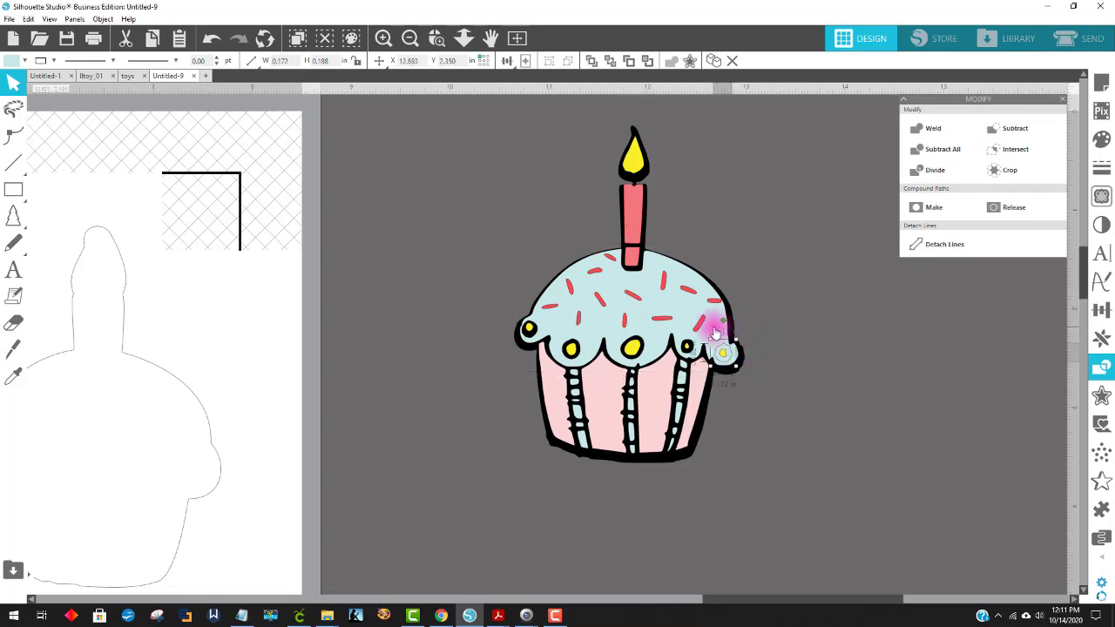
shift+click(714, 333)
click(1004, 130)
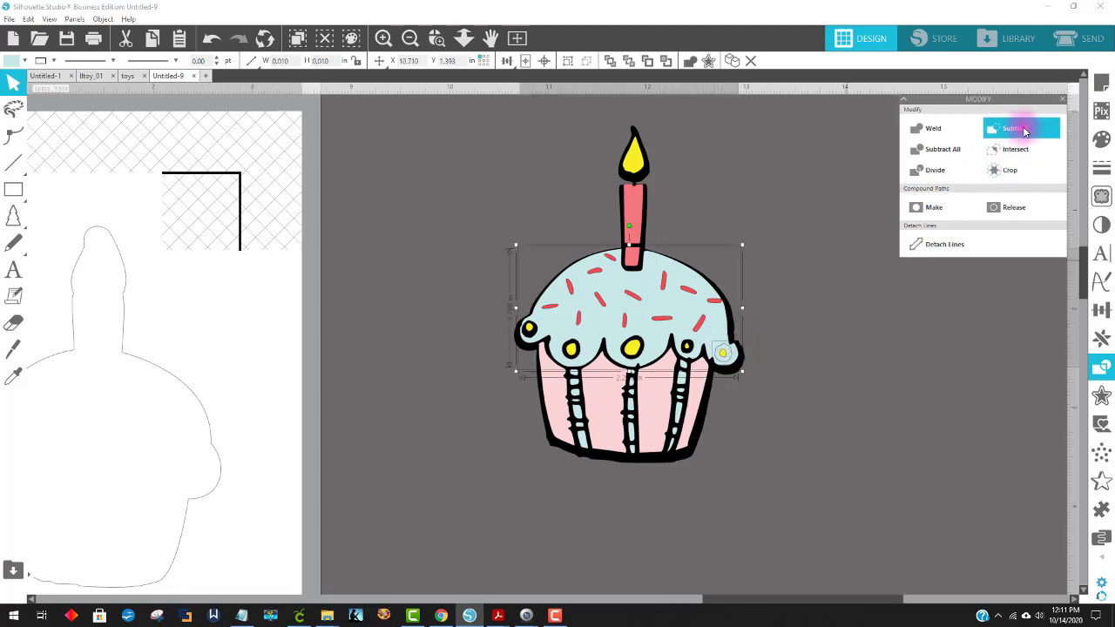
click(926, 319)
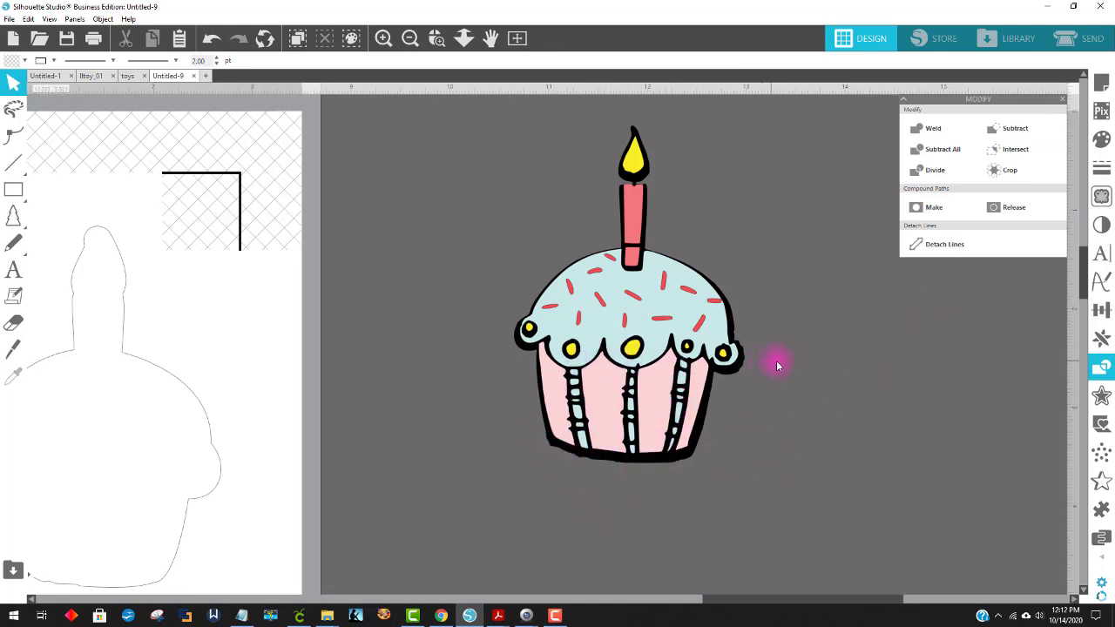
Nudge the red candle body slightly down inside its black outline
click(632, 216)
drag(630, 210, 630, 212)
Group all the pieces of the colored cupcake and scale the group down to about 1.23 by 1.80 in
click(598, 317)
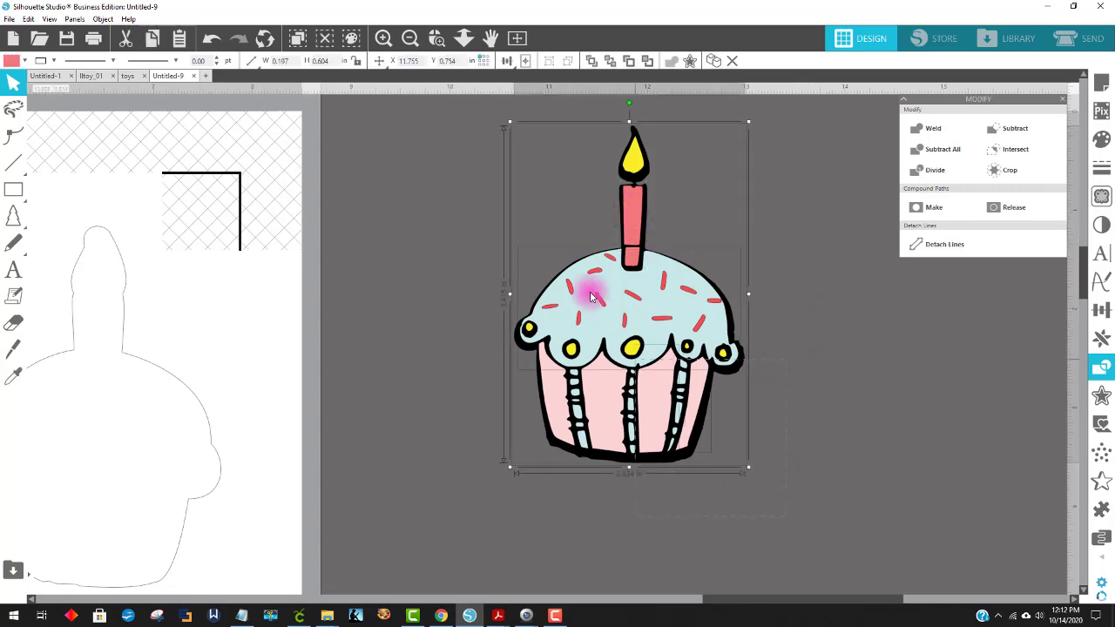
scroll(662, 301, up, 1)
right_click(662, 300)
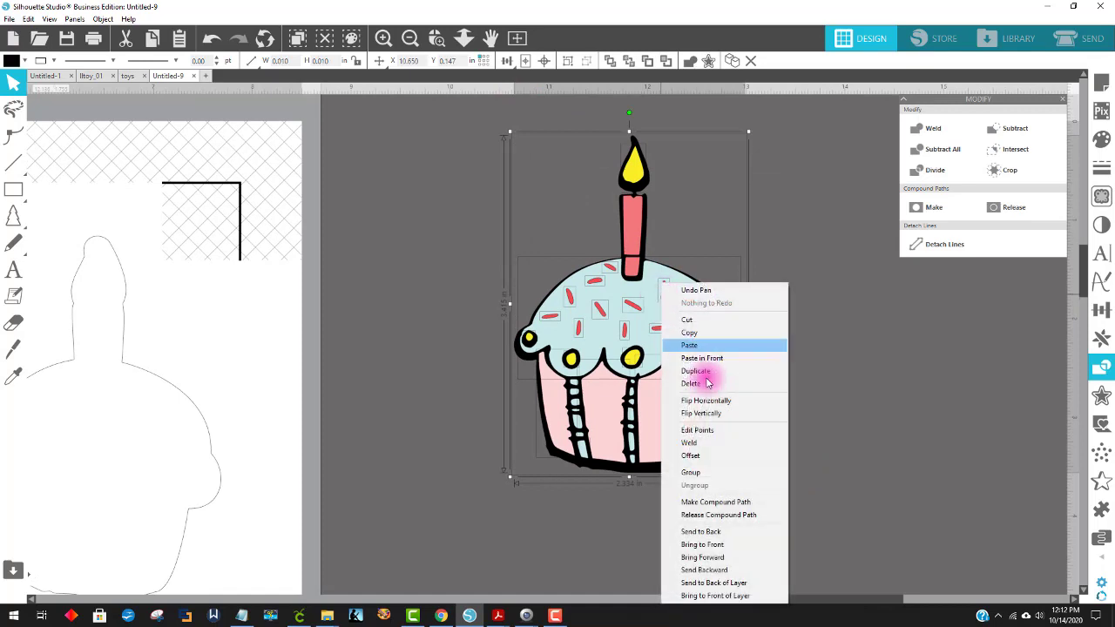
click(722, 467)
drag(749, 478, 639, 319)
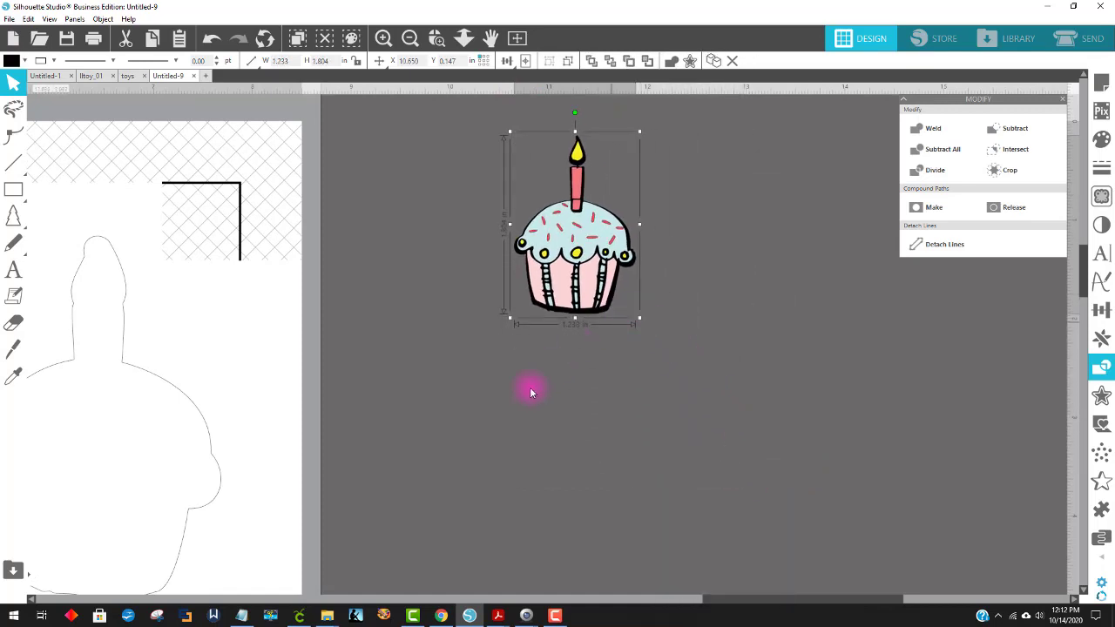
Move the plain cupcake outline off the page and the outlined black-and-white cupcake to the page's upper left area
click(409, 37)
click(410, 38)
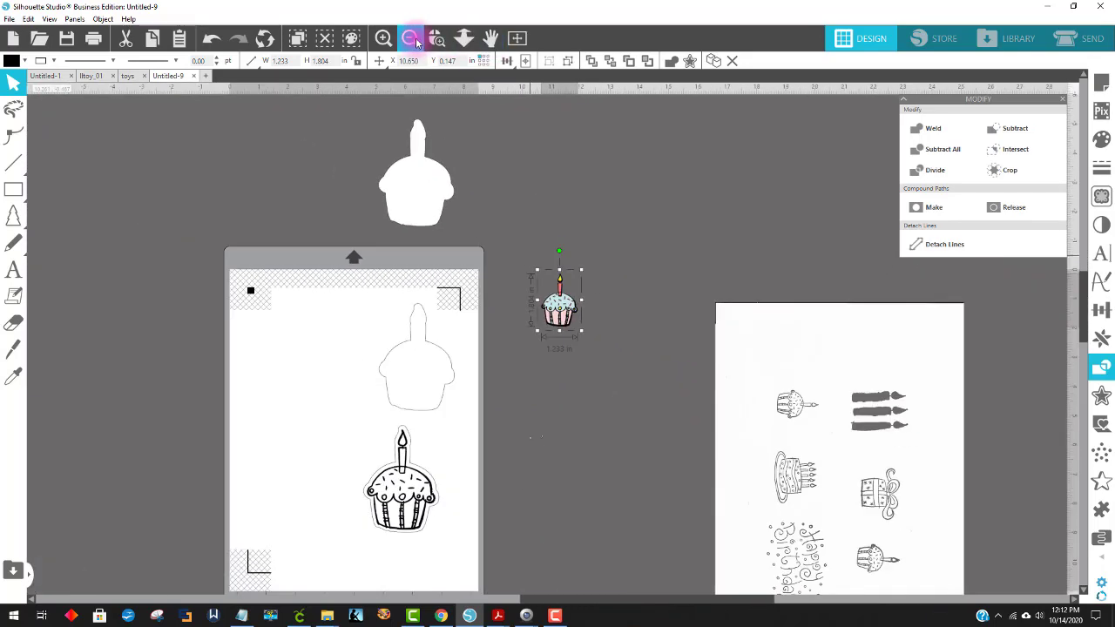
drag(406, 362, 26, 252)
mouse_move(390, 491)
mouse_down()
mouse_move(386, 473)
mouse_move(282, 364)
mouse_up()
Place the colored cupcake on the page beside the black-and-white one and enlarge it to about 2.36 by 3.46 in
mouse_move(570, 334)
mouse_down()
mouse_move(515, 351)
mouse_move(378, 354)
mouse_move(386, 350)
mouse_up()
drag(406, 372, 399, 398)
click(458, 428)
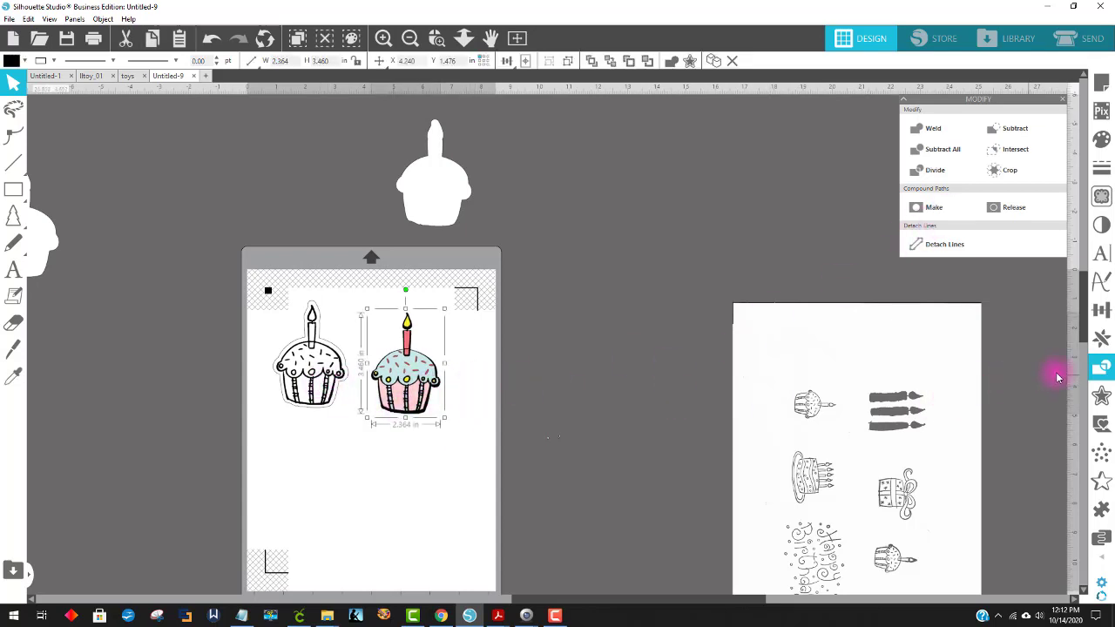
Add a 0.125 in offset with rounded corners around the colored cupcake
click(1100, 392)
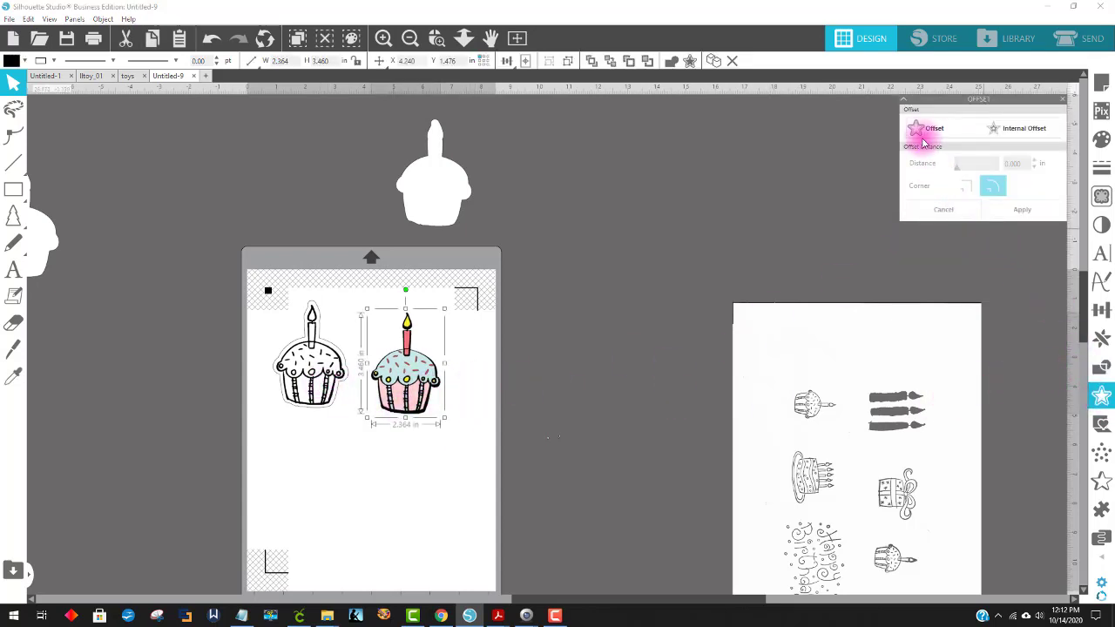
click(925, 131)
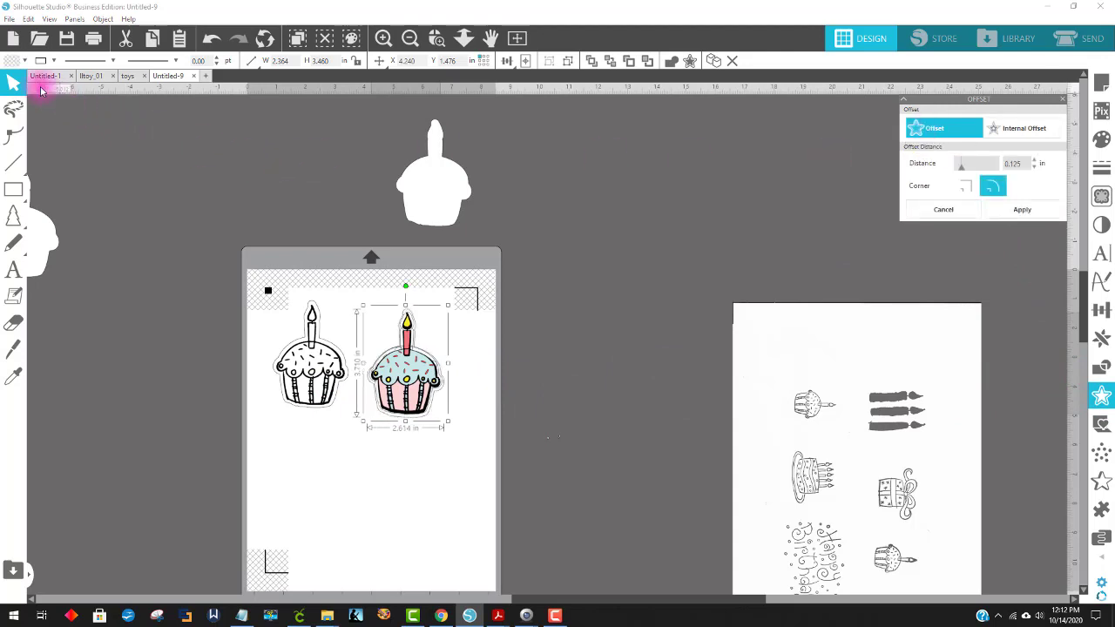
click(25, 60)
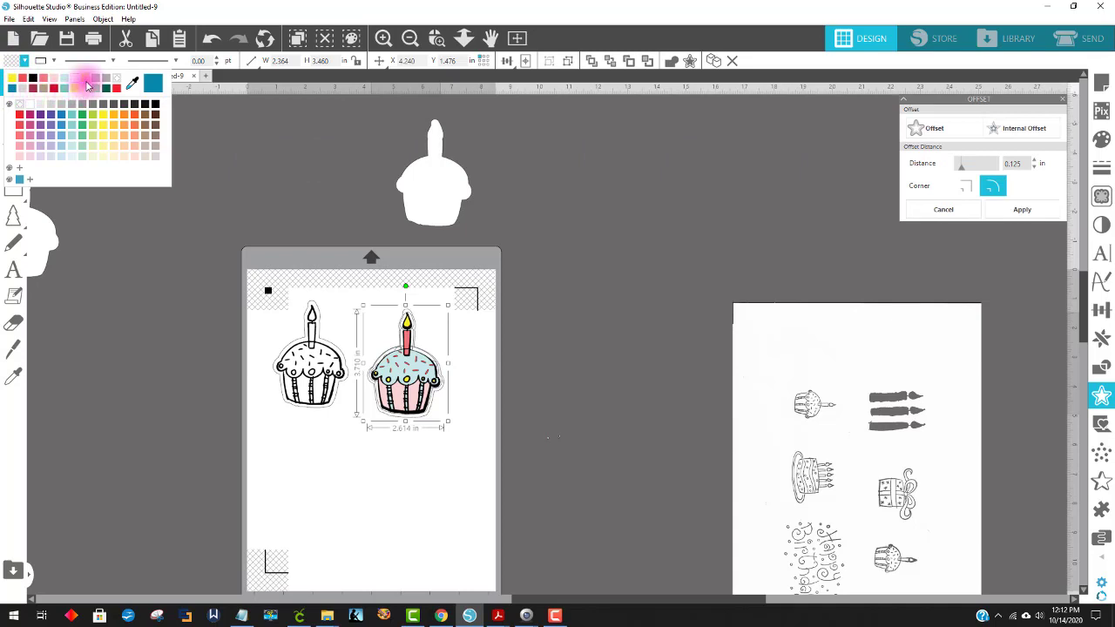
click(76, 80)
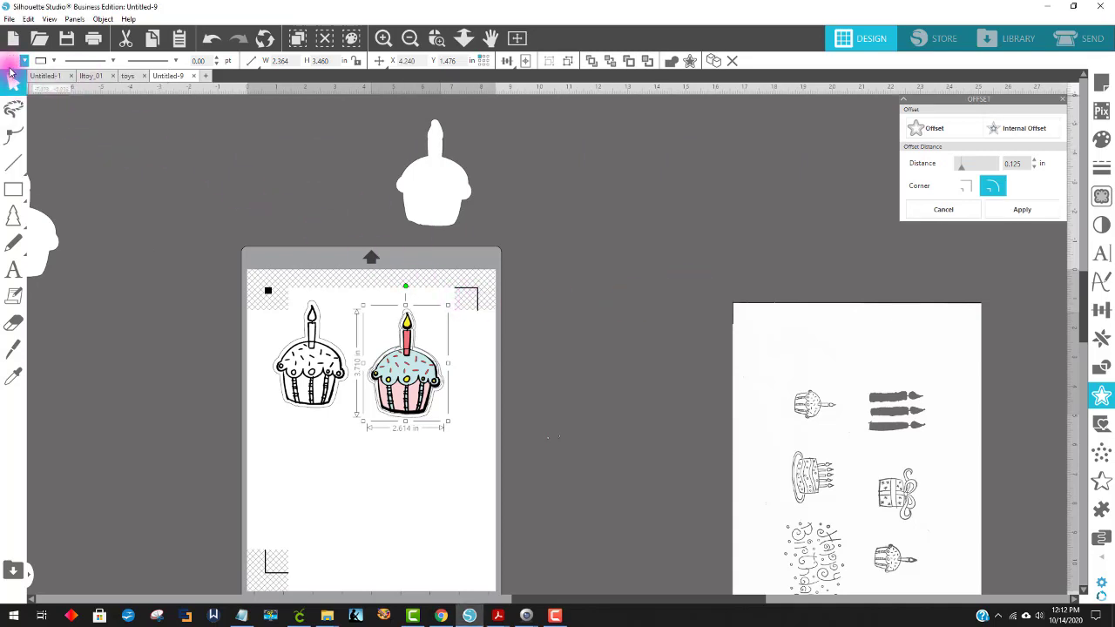
click(596, 166)
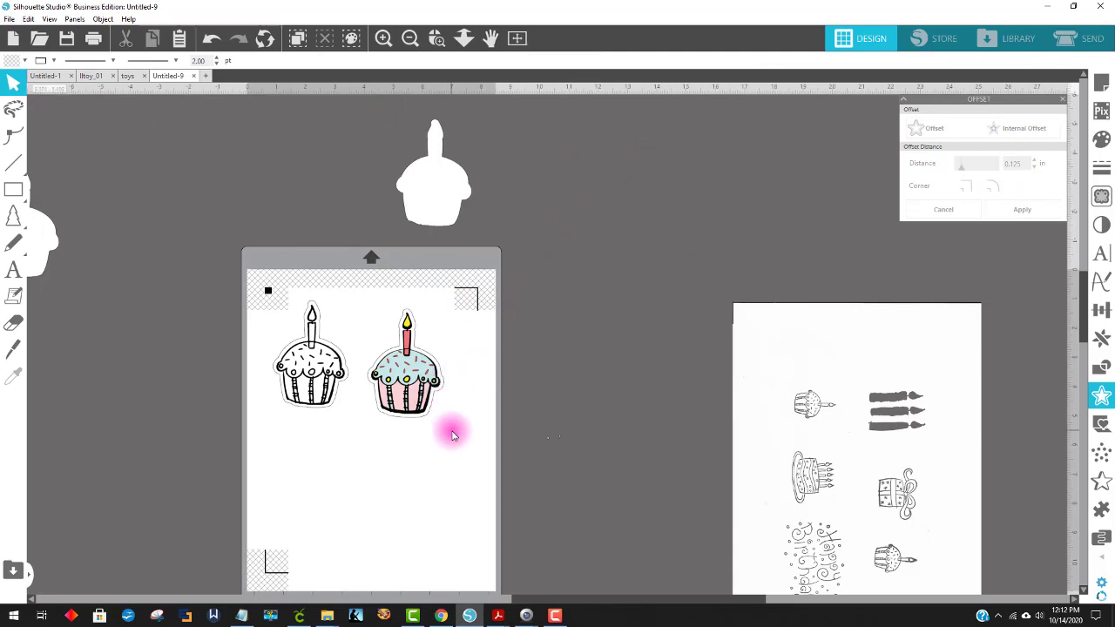
Group the colored cupcake with its offset outline and move the white cupcake silhouette above the scanned stamp page
click(436, 386)
right_click(397, 346)
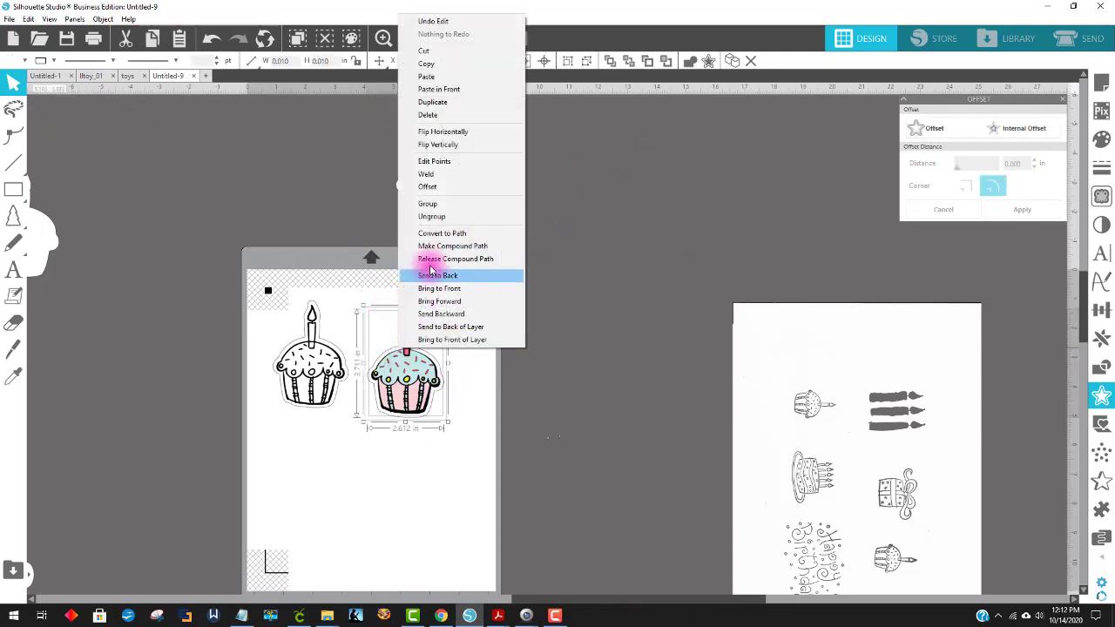
click(443, 217)
click(510, 247)
drag(435, 209, 756, 248)
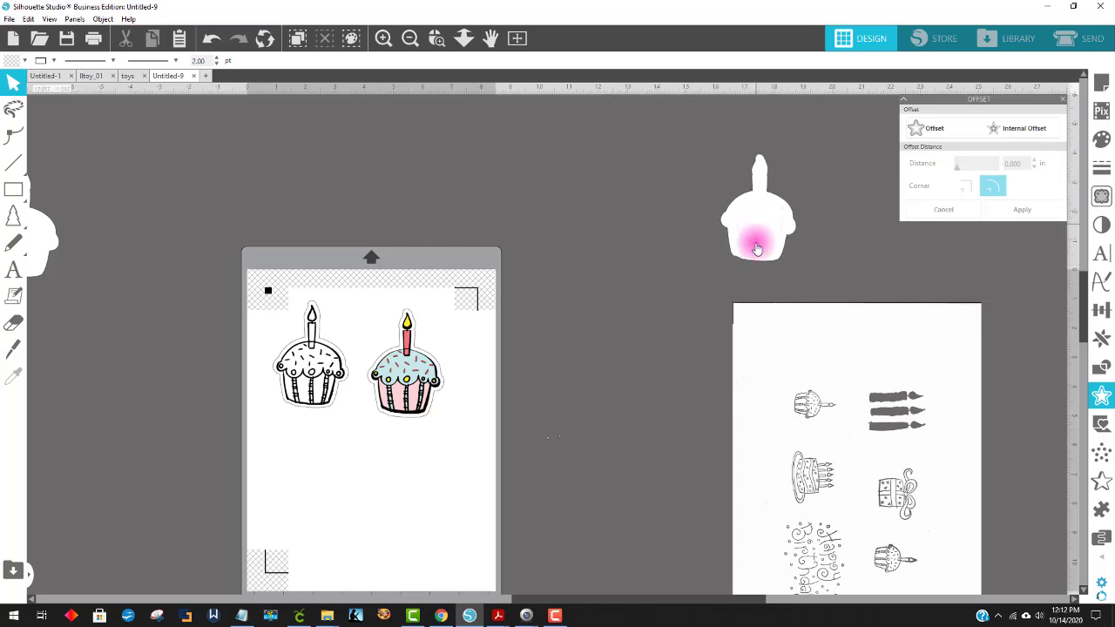
Reposition the colored and black-and-white cupcakes side by side near the top of the page, clear of the registration marks
click(416, 379)
drag(416, 378, 435, 375)
click(311, 372)
drag(311, 373, 322, 367)
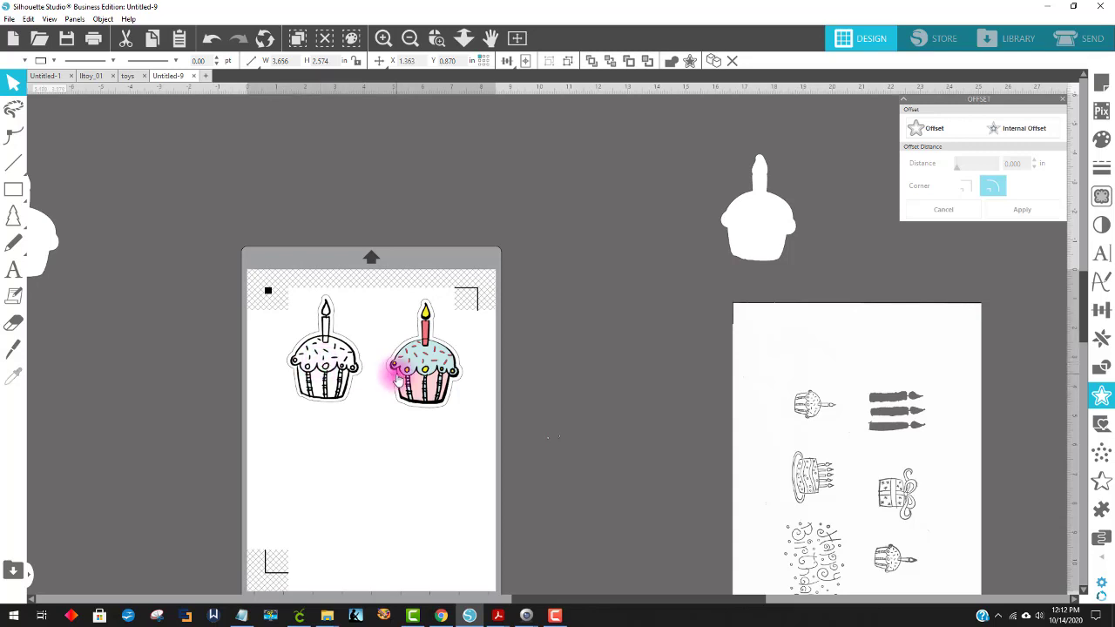
drag(414, 376, 409, 375)
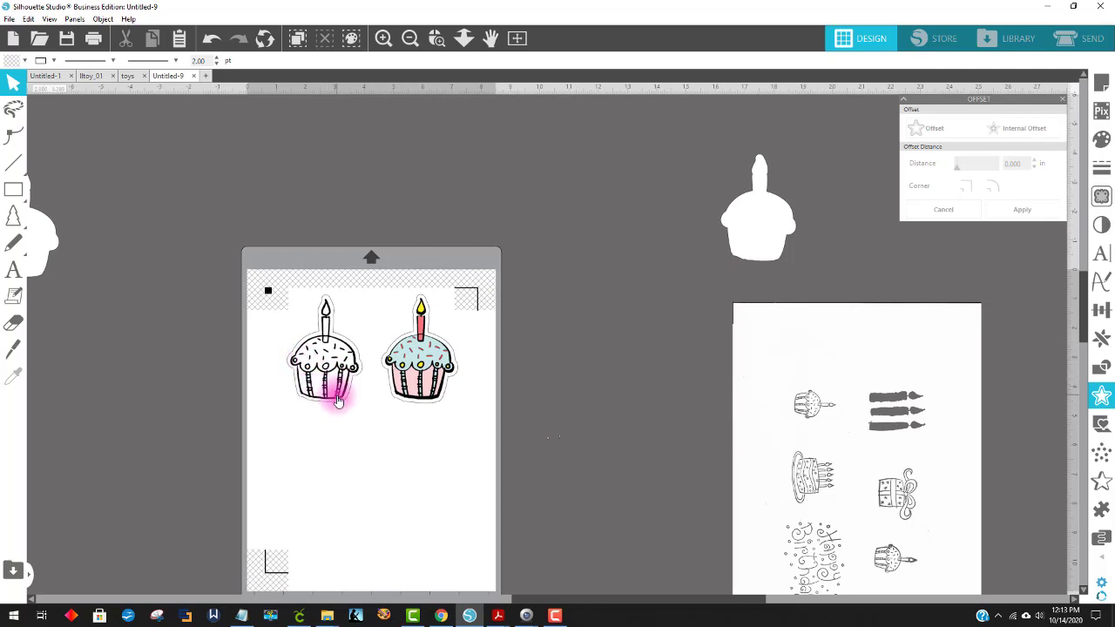
Fill the page below with one slightly smaller and three small copies of the outlined black-and-white cupcake
drag(325, 381, 465, 514)
click(532, 500)
drag(438, 479, 428, 479)
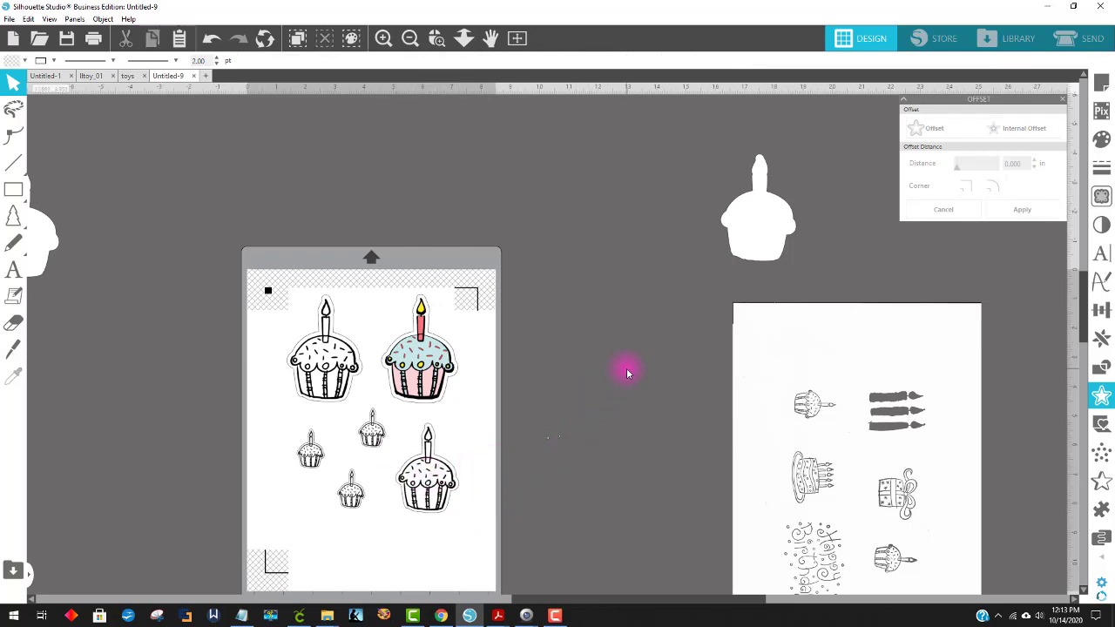
Print the current page with its registration marks on the HP ENVY 5000 series printer, using plain paper and Best quality
click(10, 19)
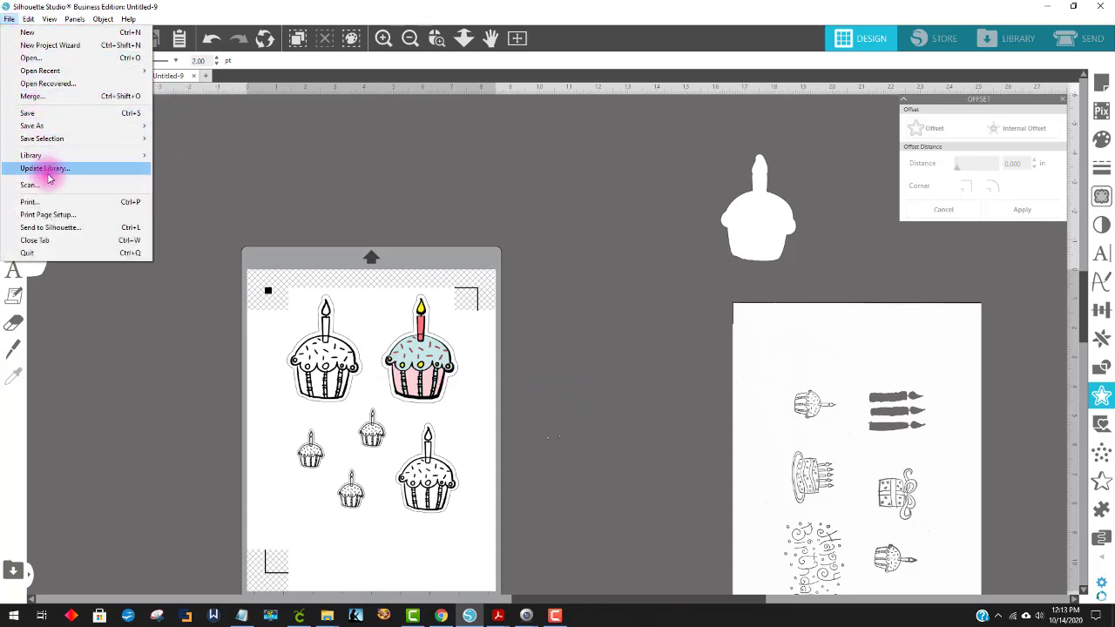
click(54, 207)
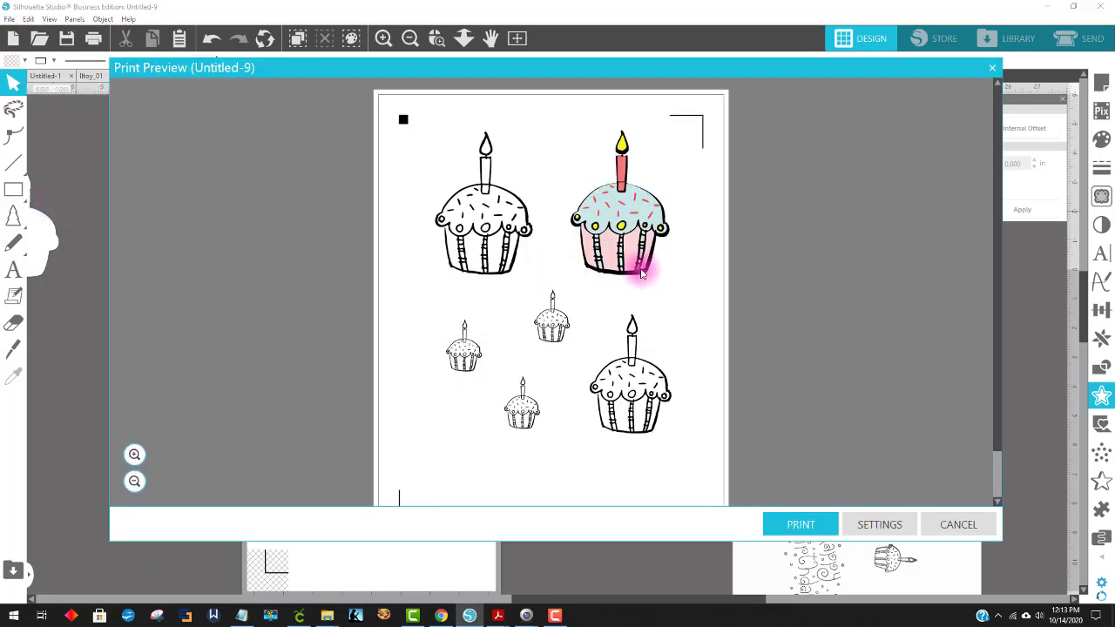
scroll(858, 390, down, 1)
click(799, 523)
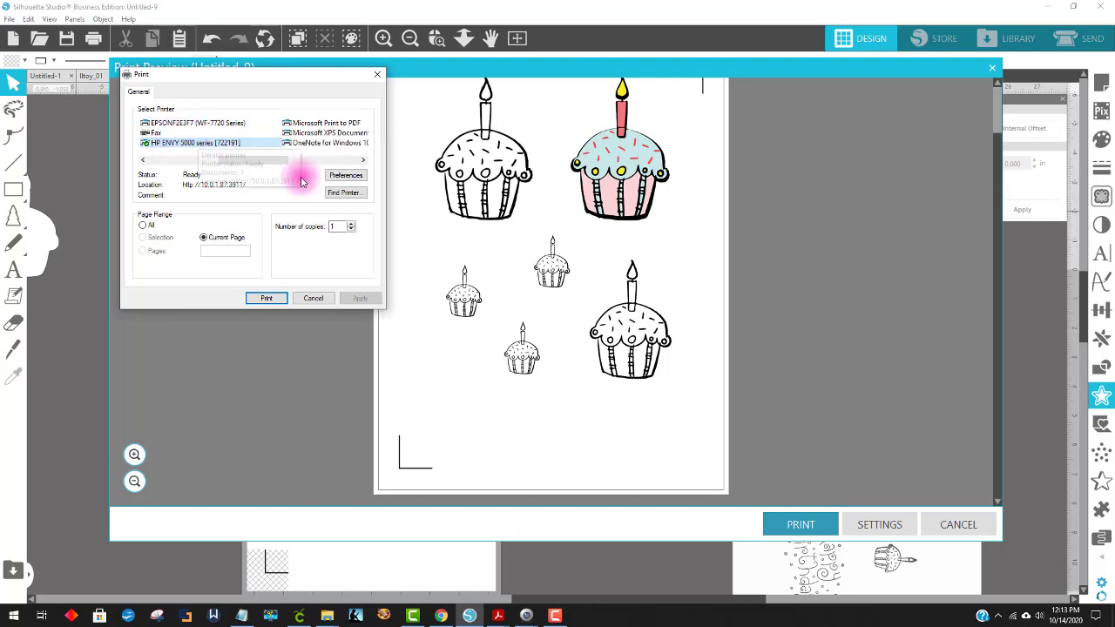
click(337, 177)
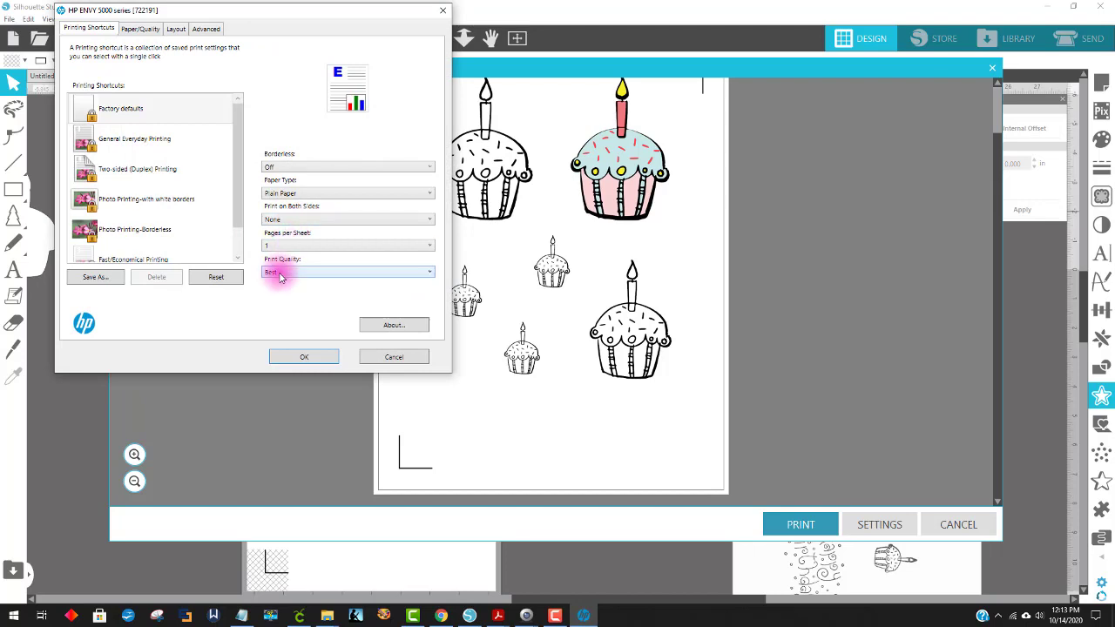
click(311, 357)
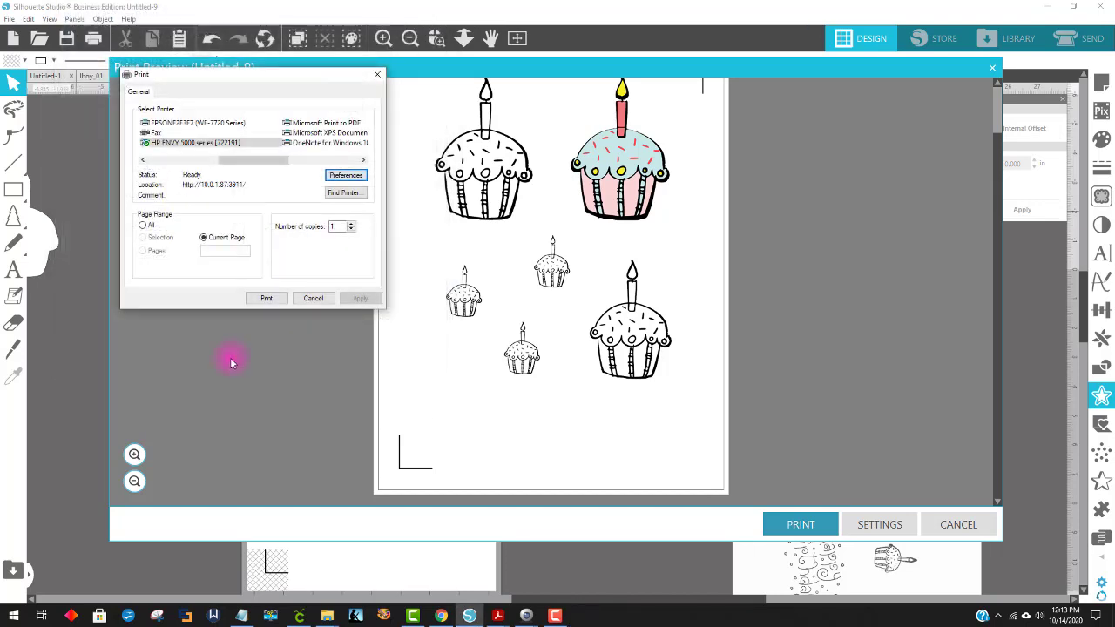
click(267, 299)
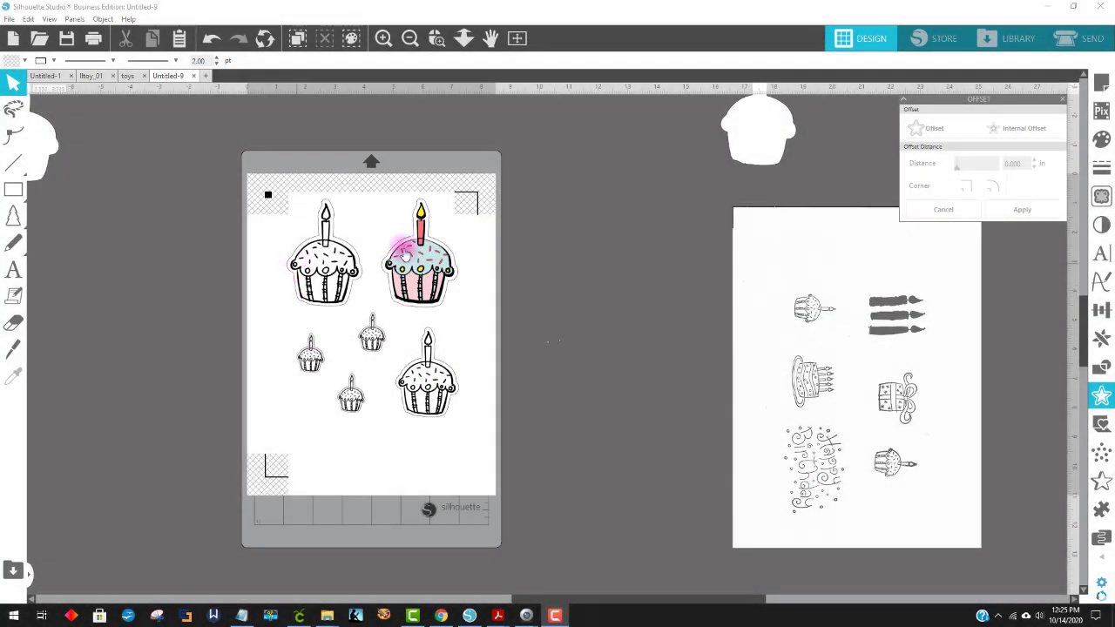
Select all the cupcakes in the cut setup and set them to Cut Edge
click(1080, 38)
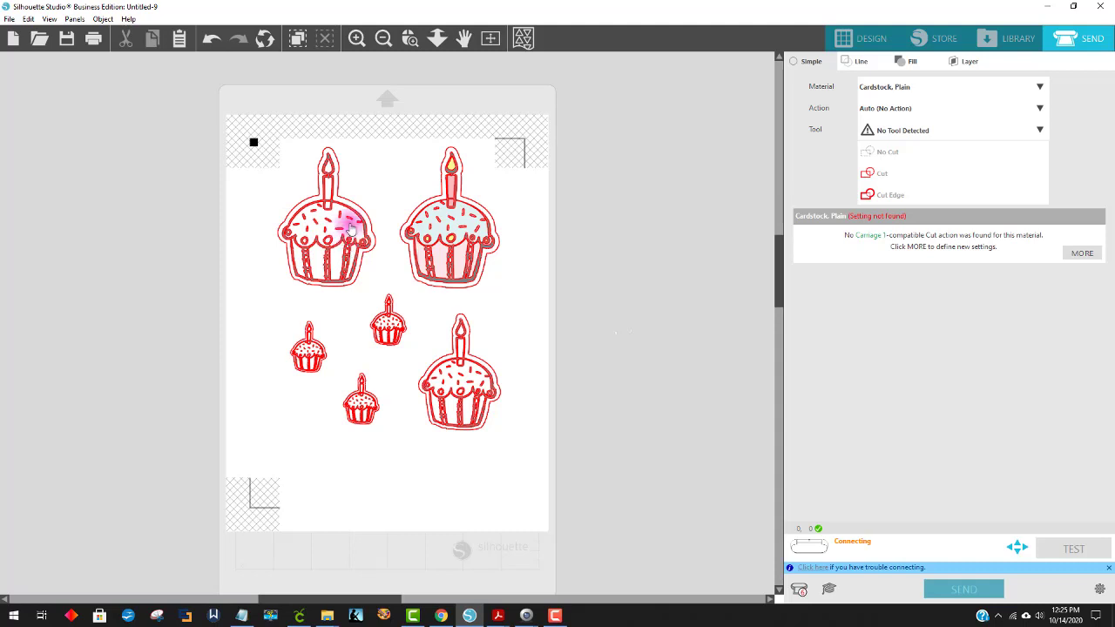
drag(264, 109, 457, 261)
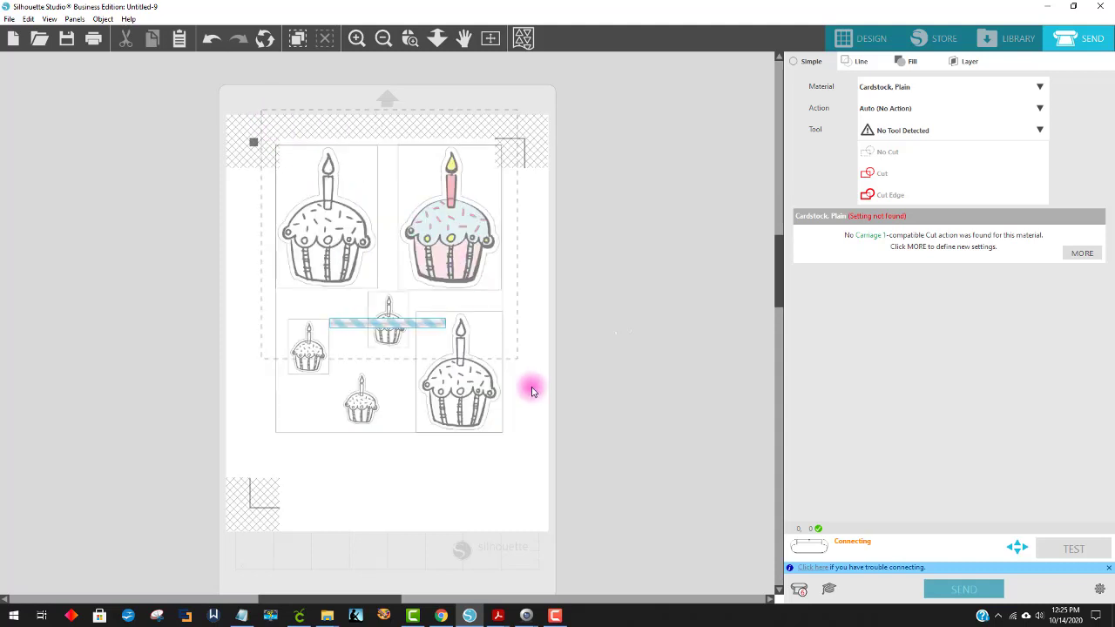
click(899, 175)
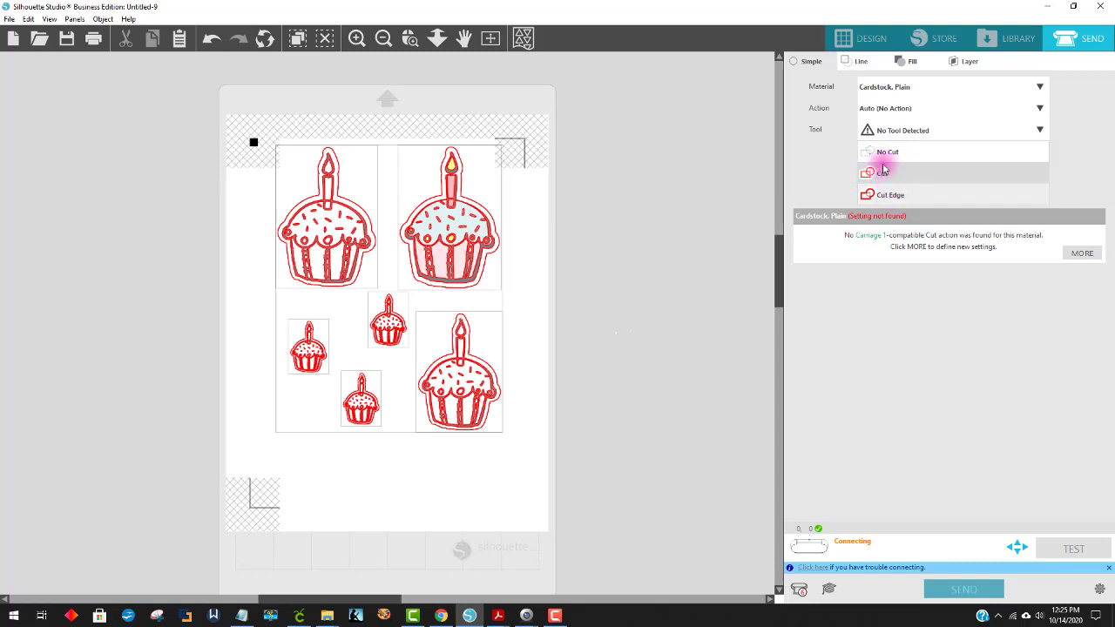
click(891, 197)
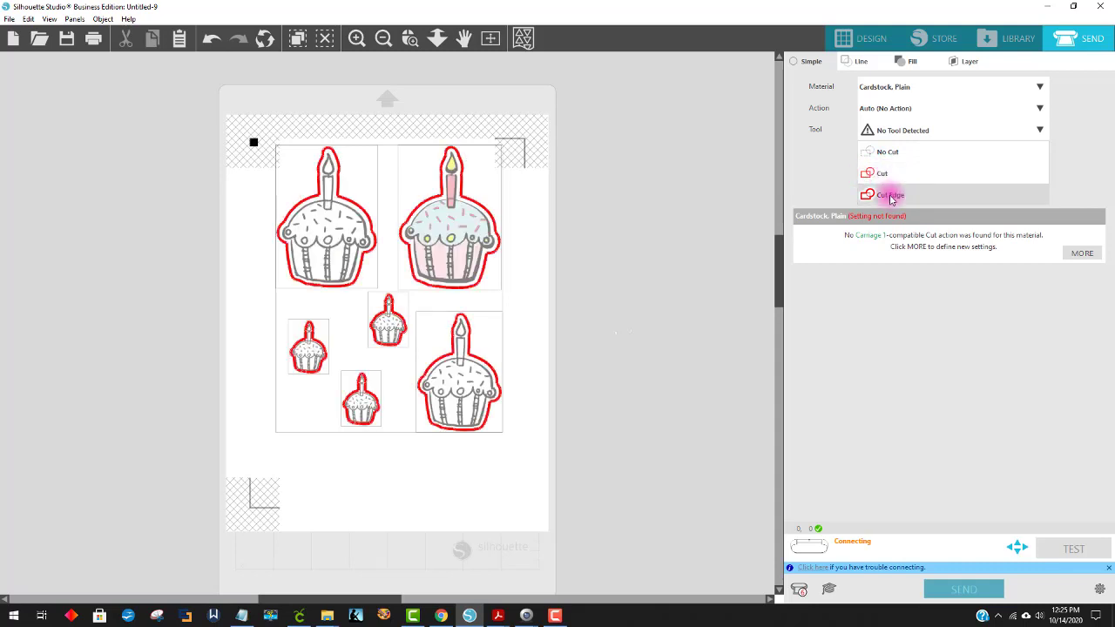